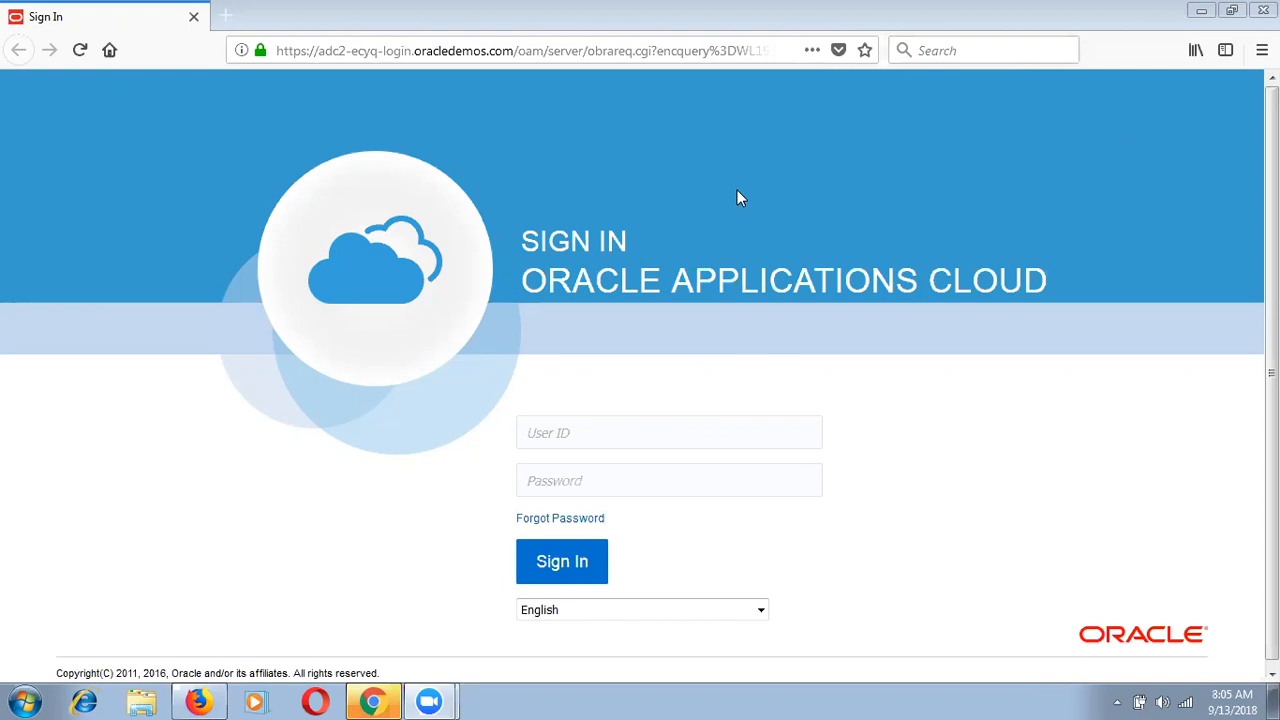
- Sign in to Oracle Applications Cloud with the user ID and account password, declining to save the login
{"action": "left_click", "coordinate": [613, 432]}
{"action": "type", "text": "SEP"}
{"action": "key", "text": "Down"}
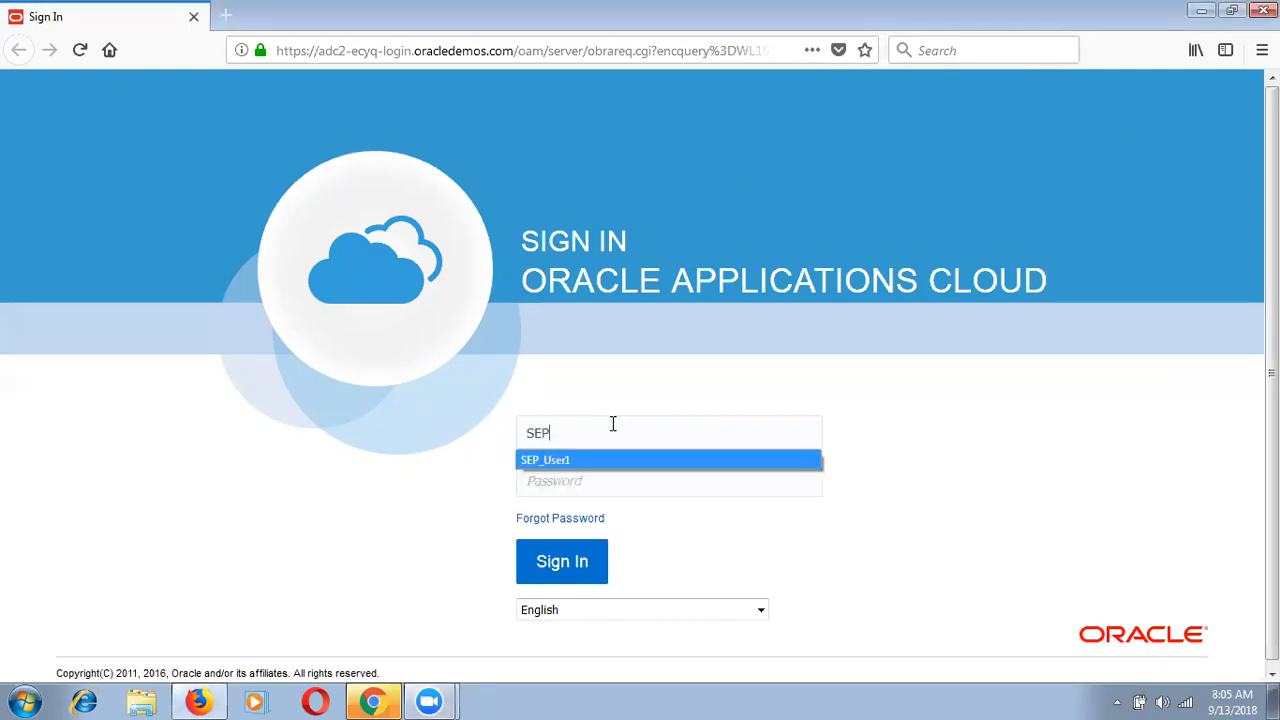
{"action": "key", "text": "Tab"}
{"action": "type", "text": "***********"}
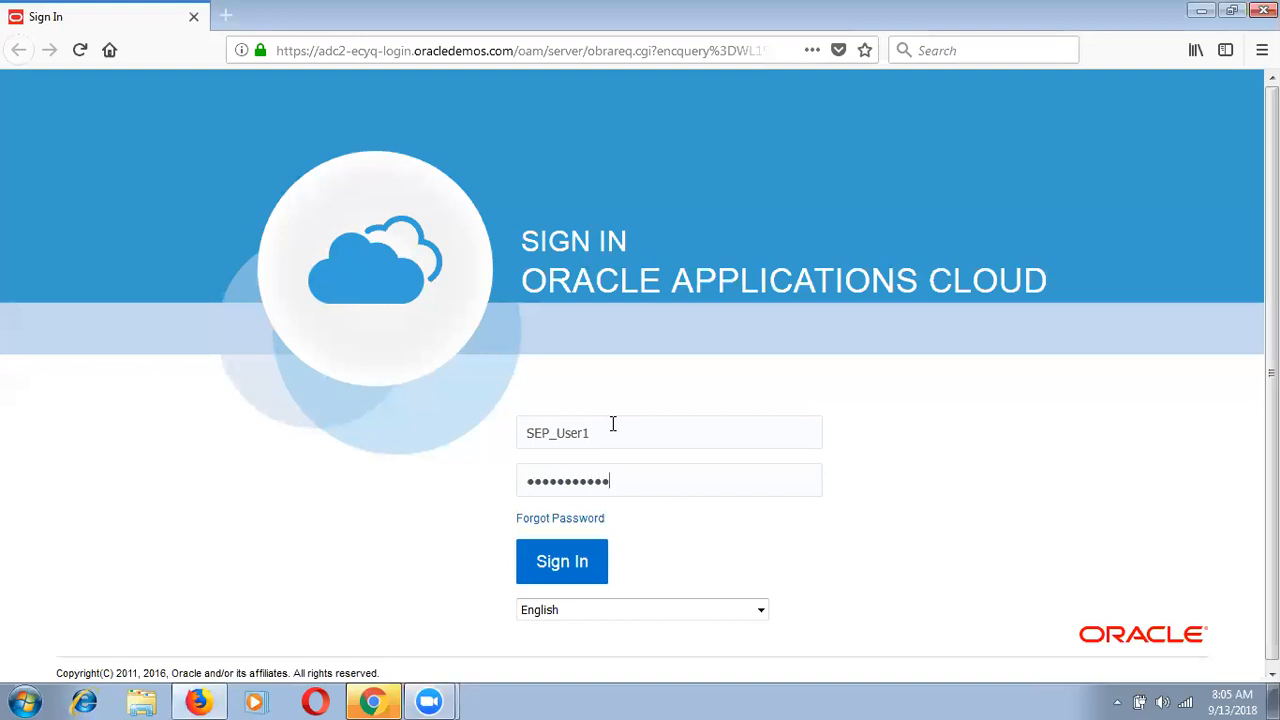
{"action": "left_click", "coordinate": [559, 578]}
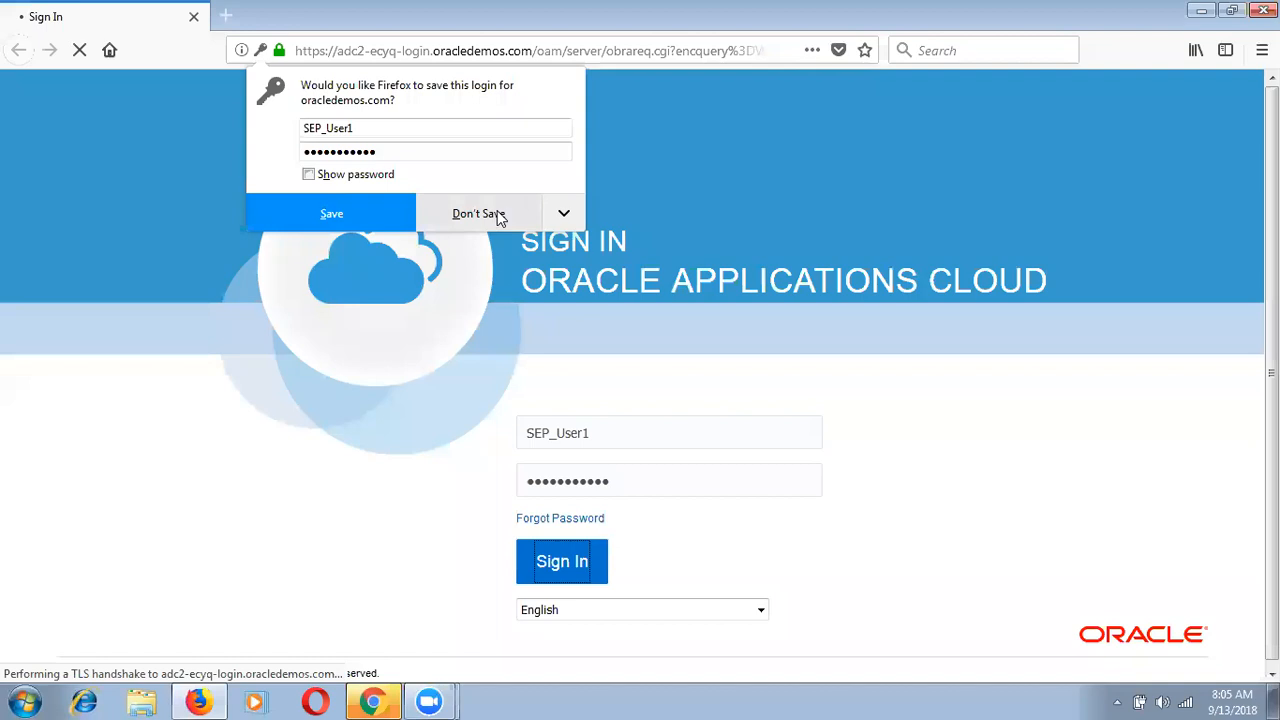
{"action": "left_click", "coordinate": [498, 216]}
- Open the workbook "Enterprisem Structure (08-SEP-2018)" from the 08-Sep-2018 folder, closing the file browser and the Office activation notice
{"action": "left_click", "coordinate": [141, 701]}
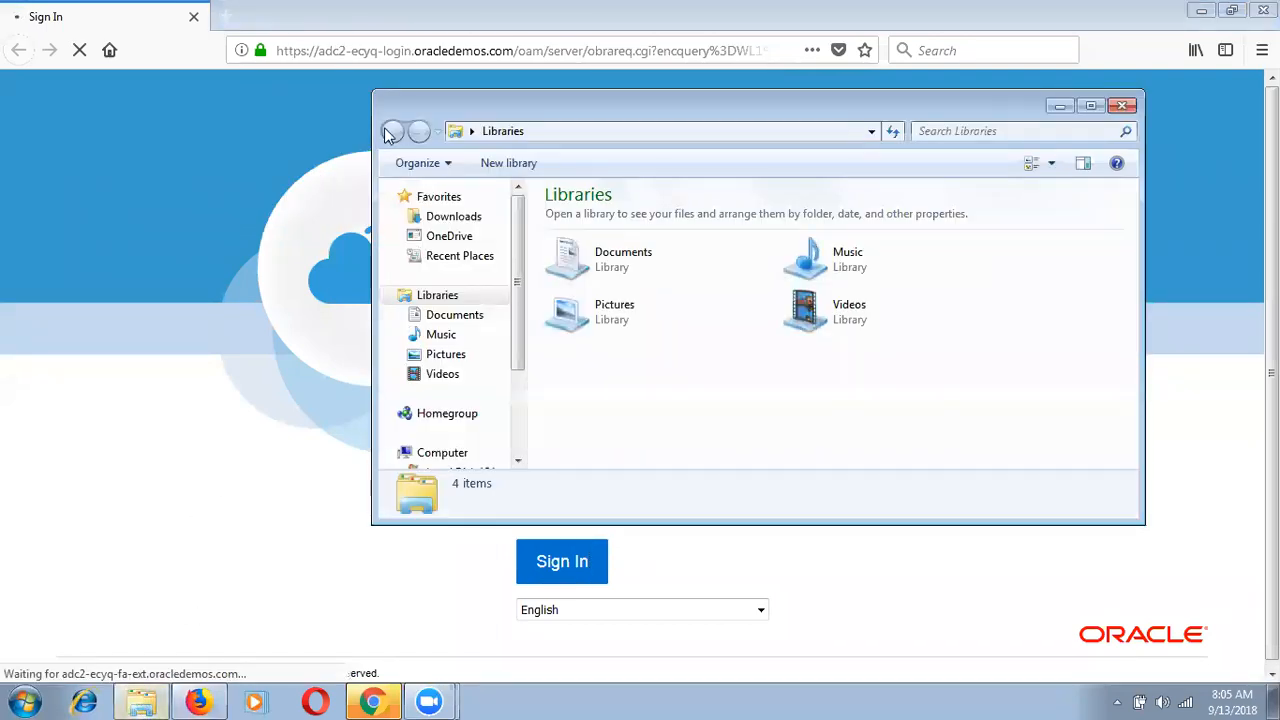
{"action": "left_click", "coordinate": [471, 131]}
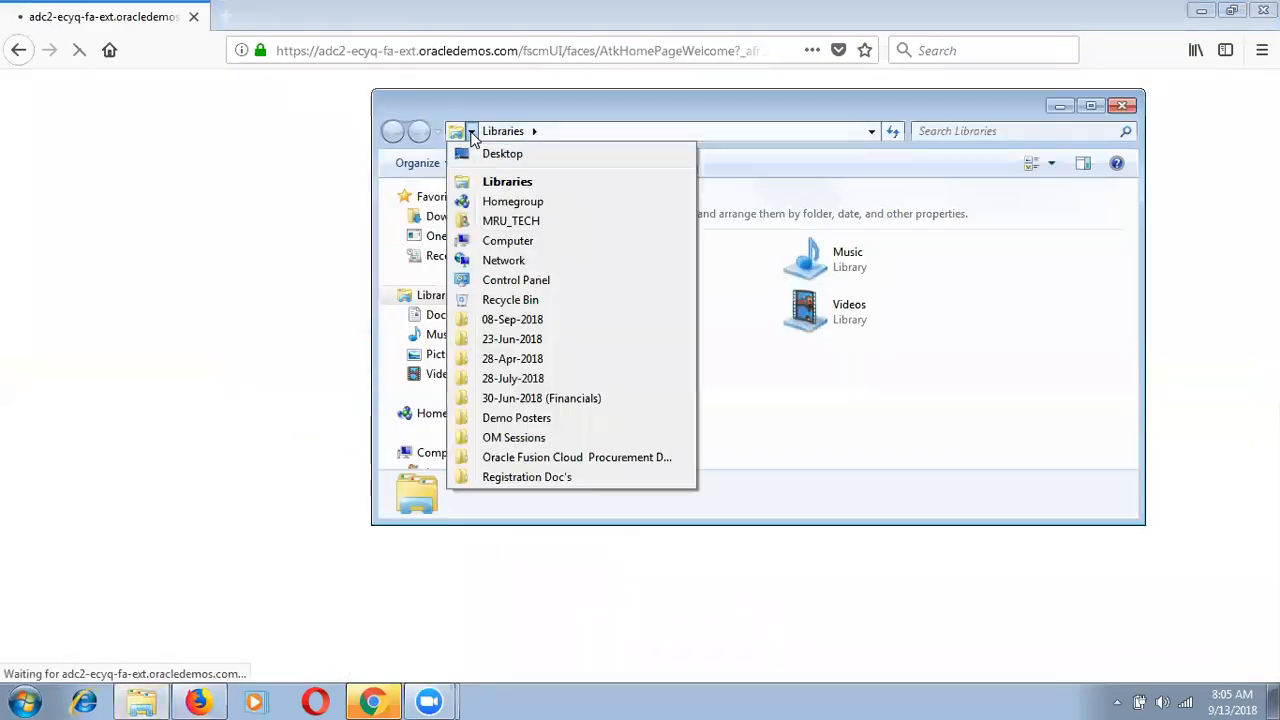
{"action": "left_click", "coordinate": [515, 319]}
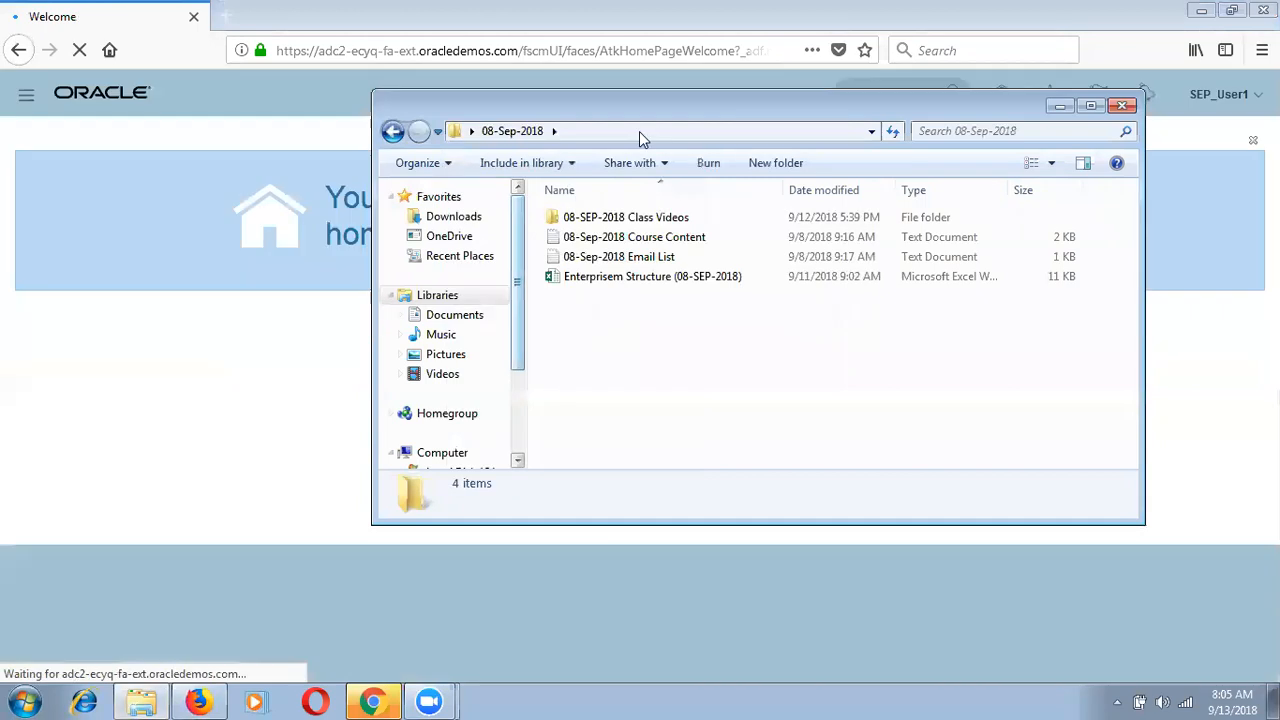
{"action": "double_click", "coordinate": [647, 277]}
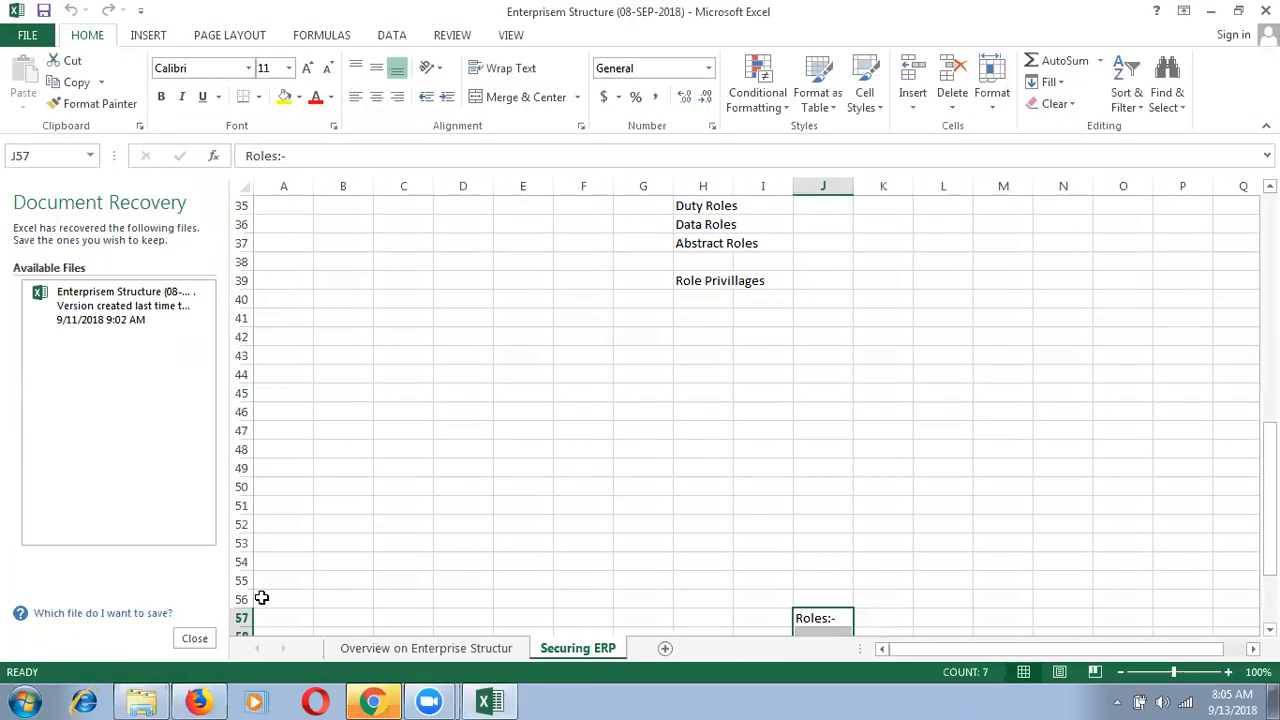
{"action": "left_click", "coordinate": [141, 702]}
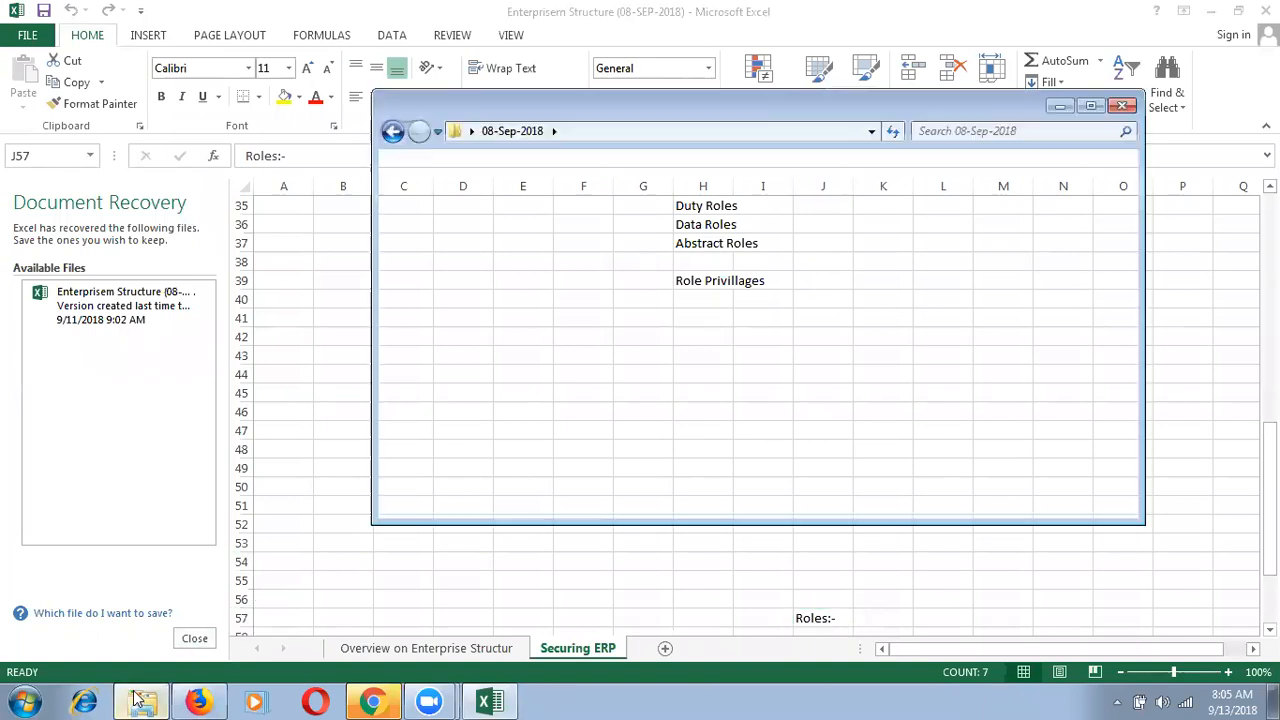
{"action": "left_click", "coordinate": [1131, 102]}
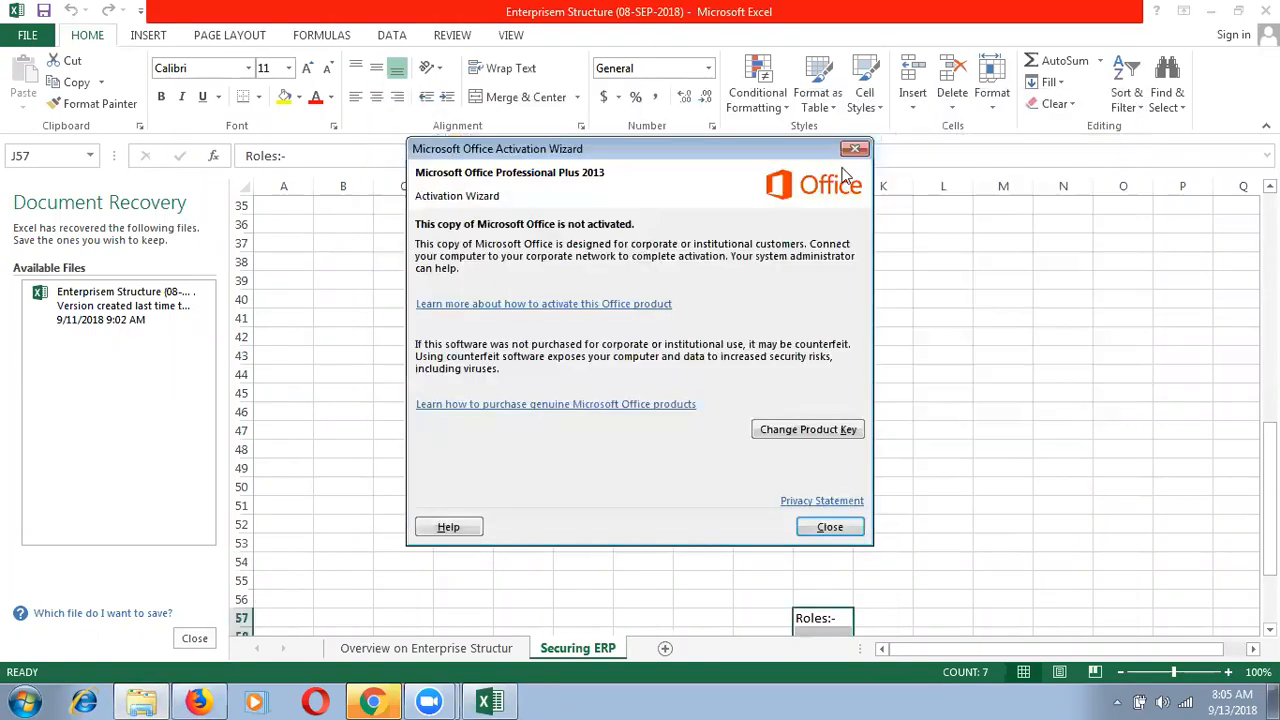
{"action": "left_click", "coordinate": [829, 526]}
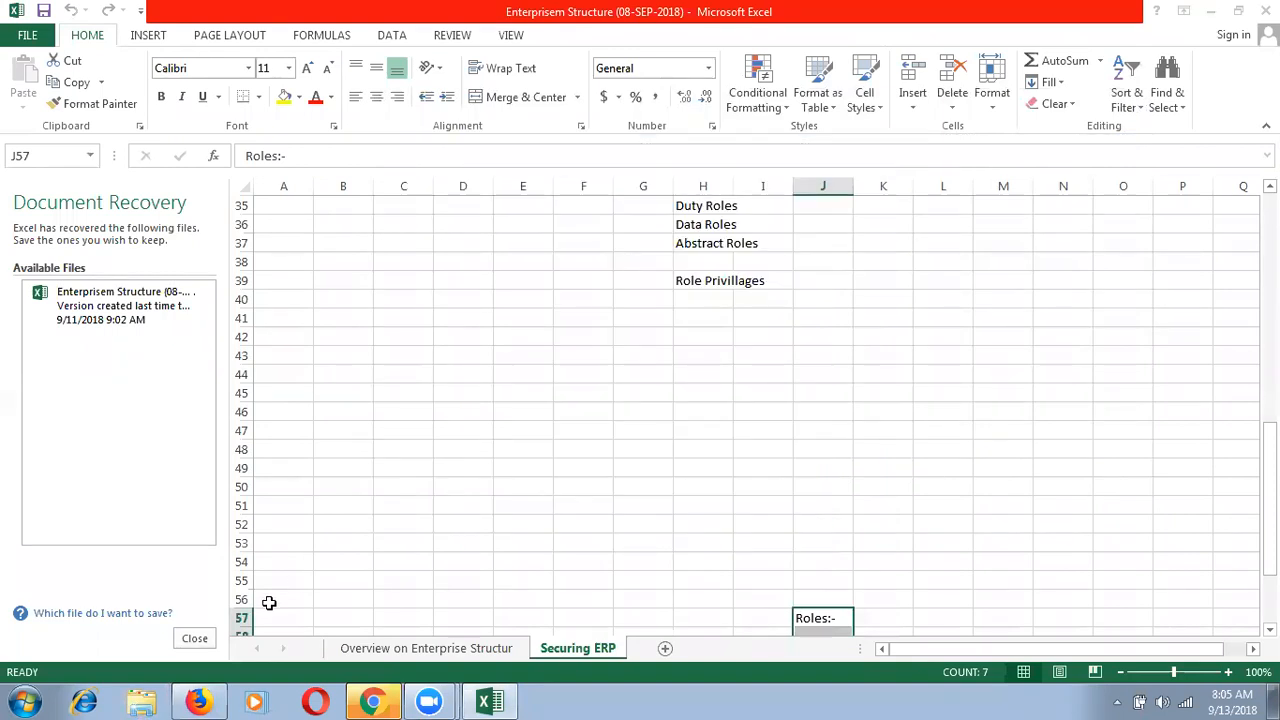
- Search for Notepad and launch it with a blank document
{"action": "left_click", "coordinate": [22, 701]}
{"action": "type", "text": "not"}
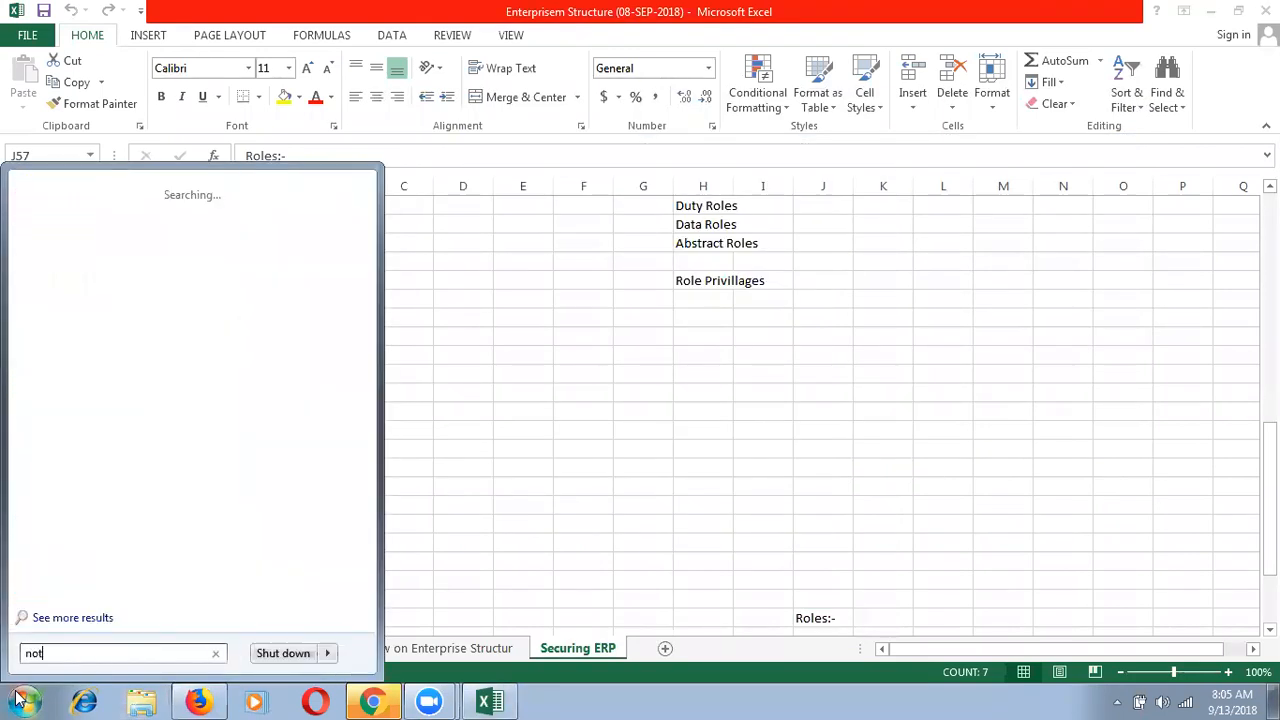
{"action": "key", "text": "Return"}
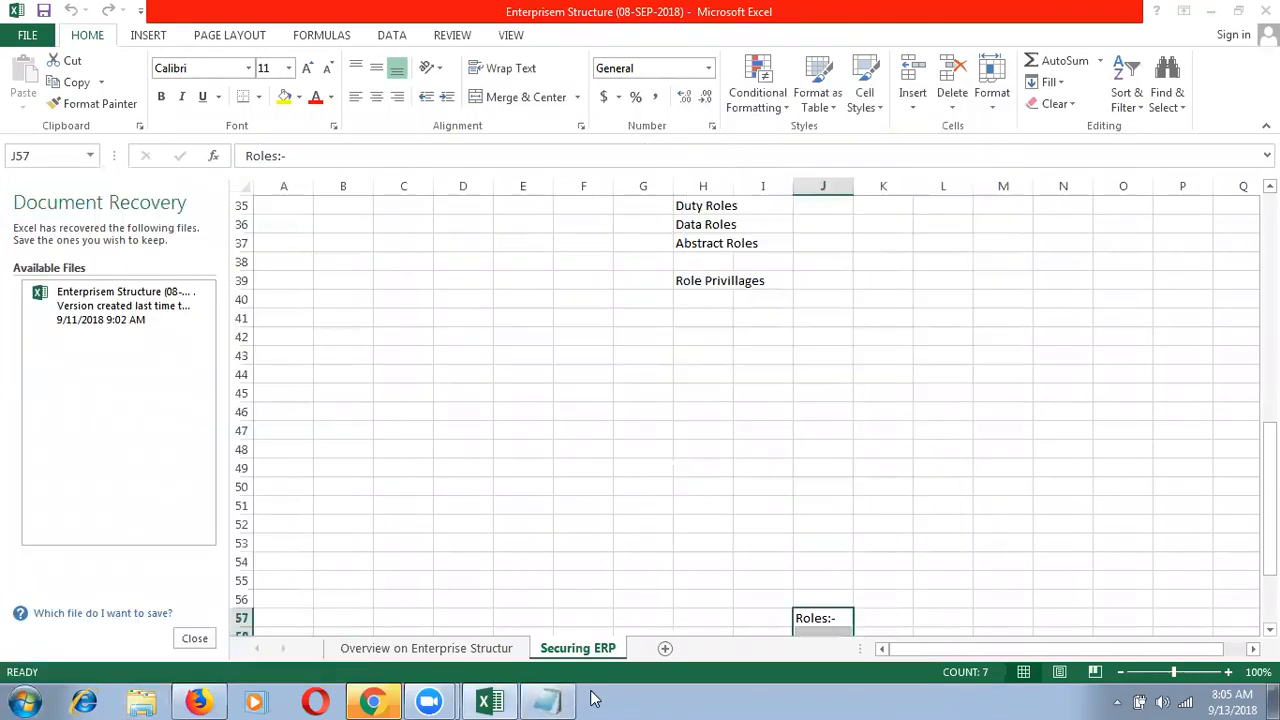
- Add a worksheet named "Primary Ledger" to the workbook and close the document recovery list
{"action": "left_click", "coordinate": [664, 648]}
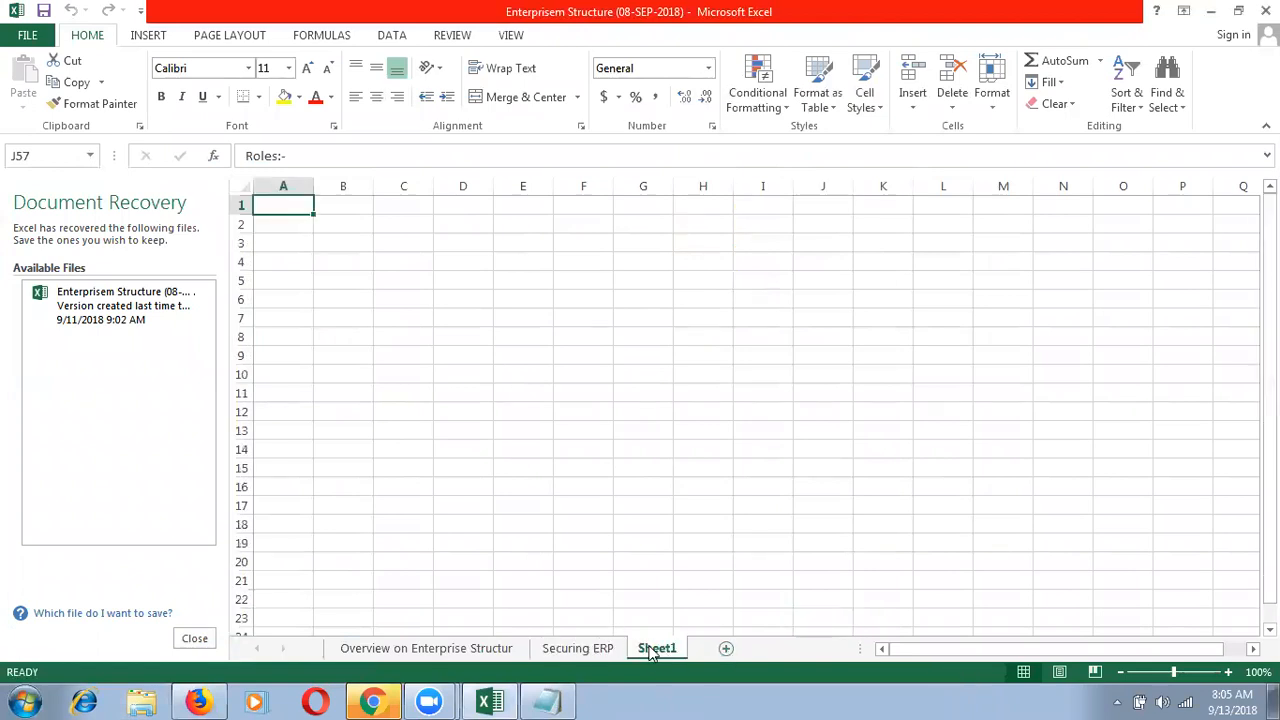
{"action": "right_click", "coordinate": [650, 650]}
{"action": "left_click", "coordinate": [697, 472]}
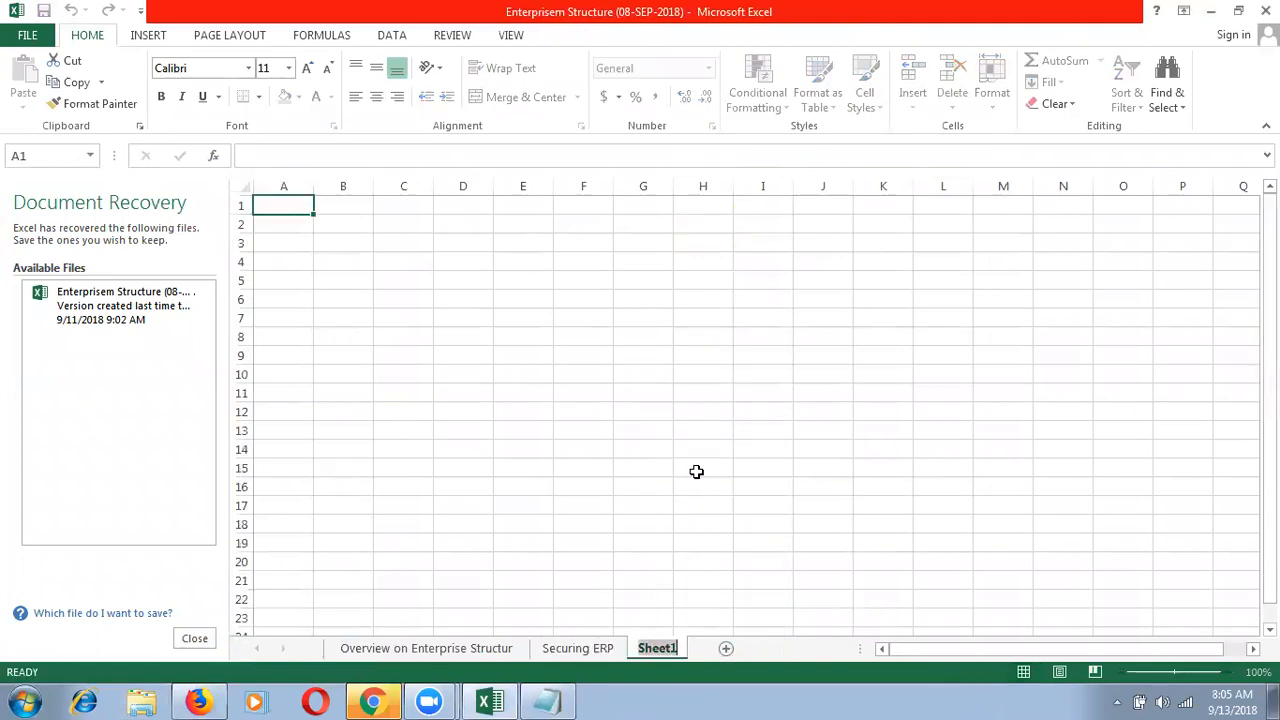
{"action": "type", "text": "Primary"}
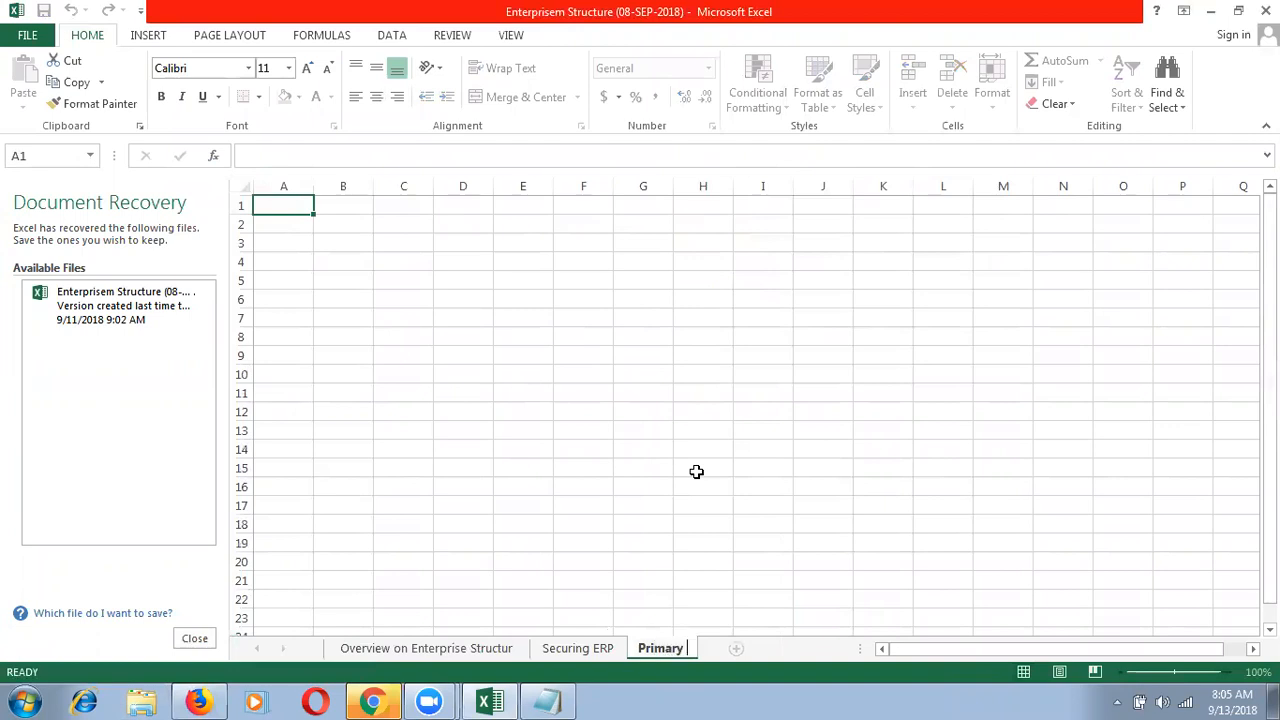
{"action": "type", "text": " Ledger"}
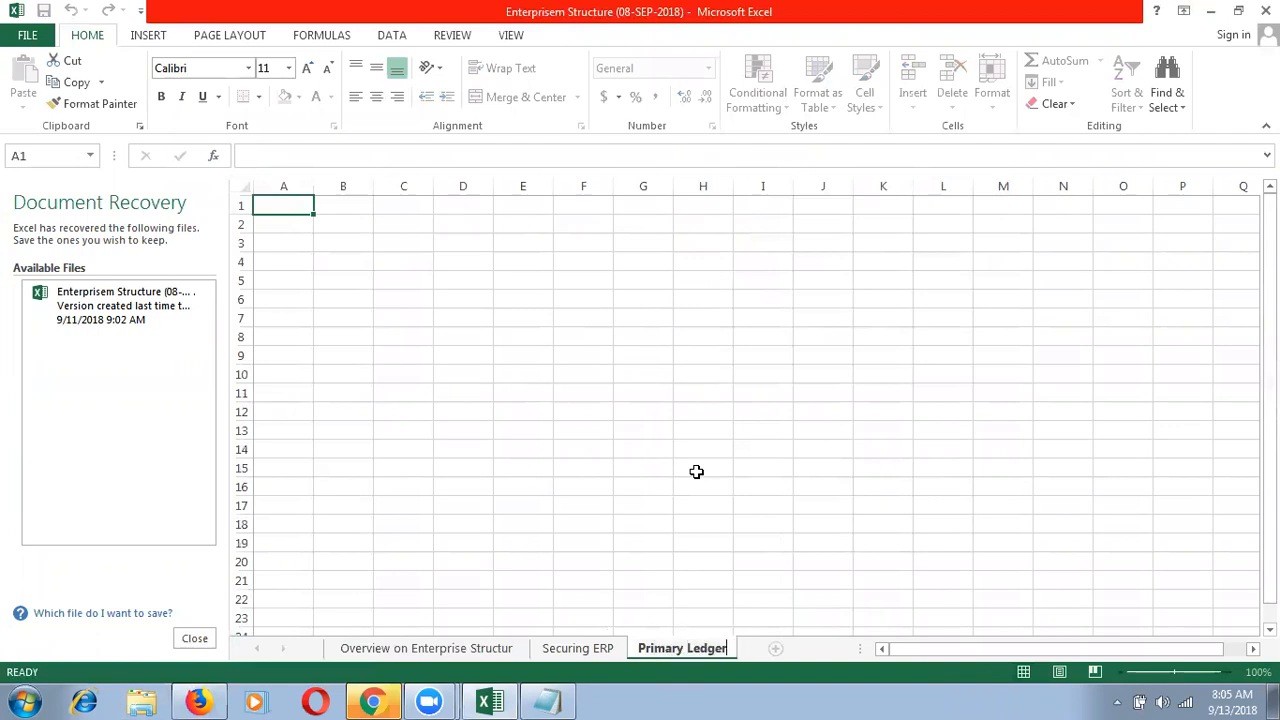
{"action": "left_click", "coordinate": [697, 472]}
{"action": "left_click", "coordinate": [194, 638]}
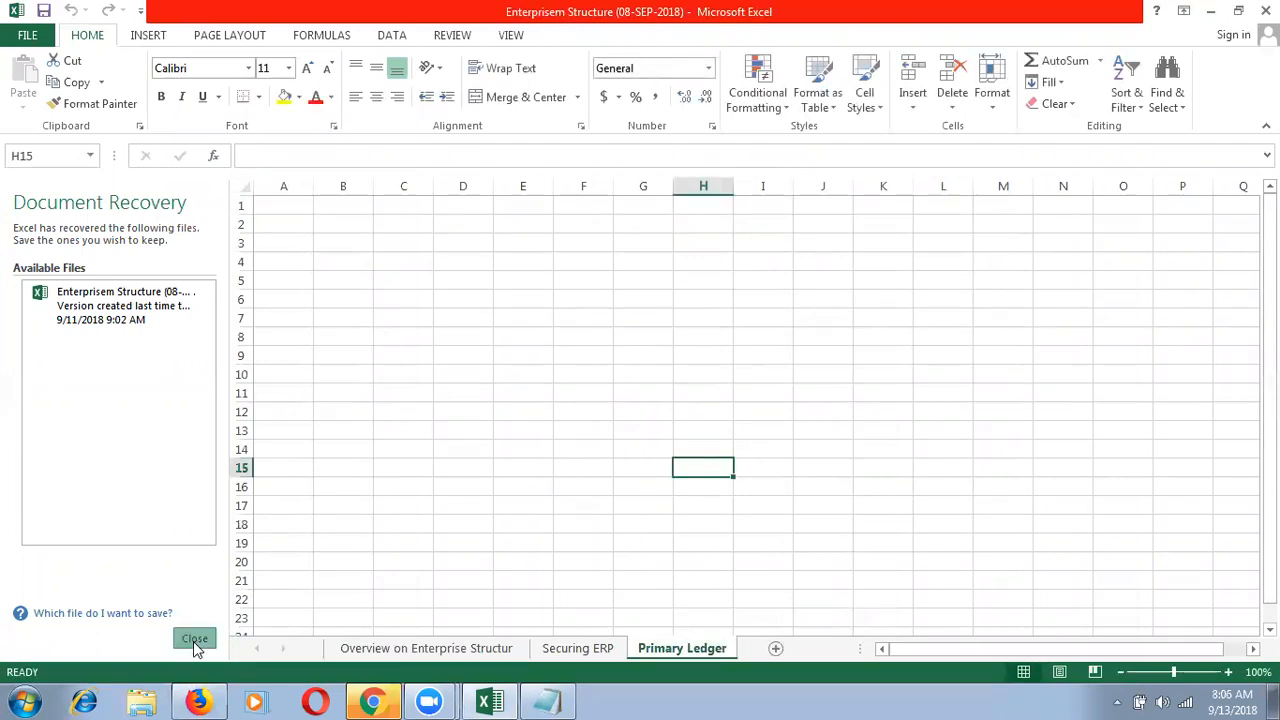
- Switch to Notepad, maximize it, and write the heading "4C's Required to Implement Primary Ledger:-" underlined with a row of dashes
{"action": "key", "text": "alt+Tab"}
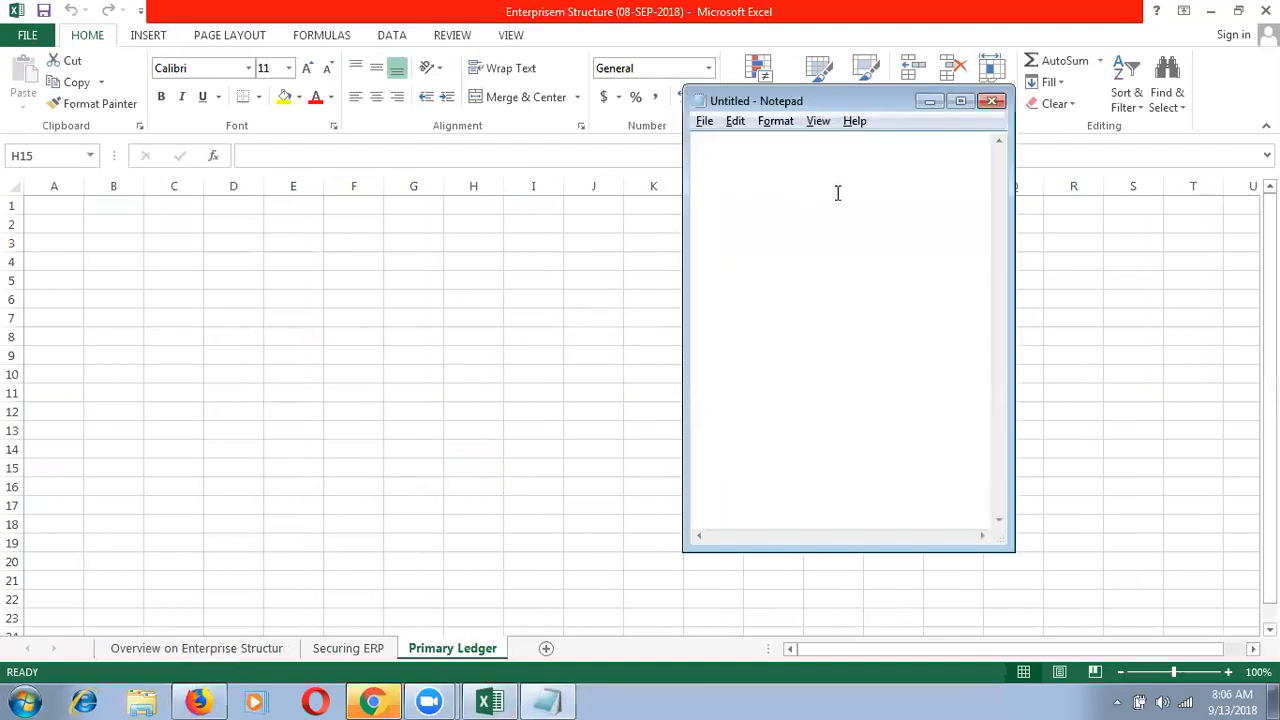
{"action": "left_click", "coordinate": [962, 103]}
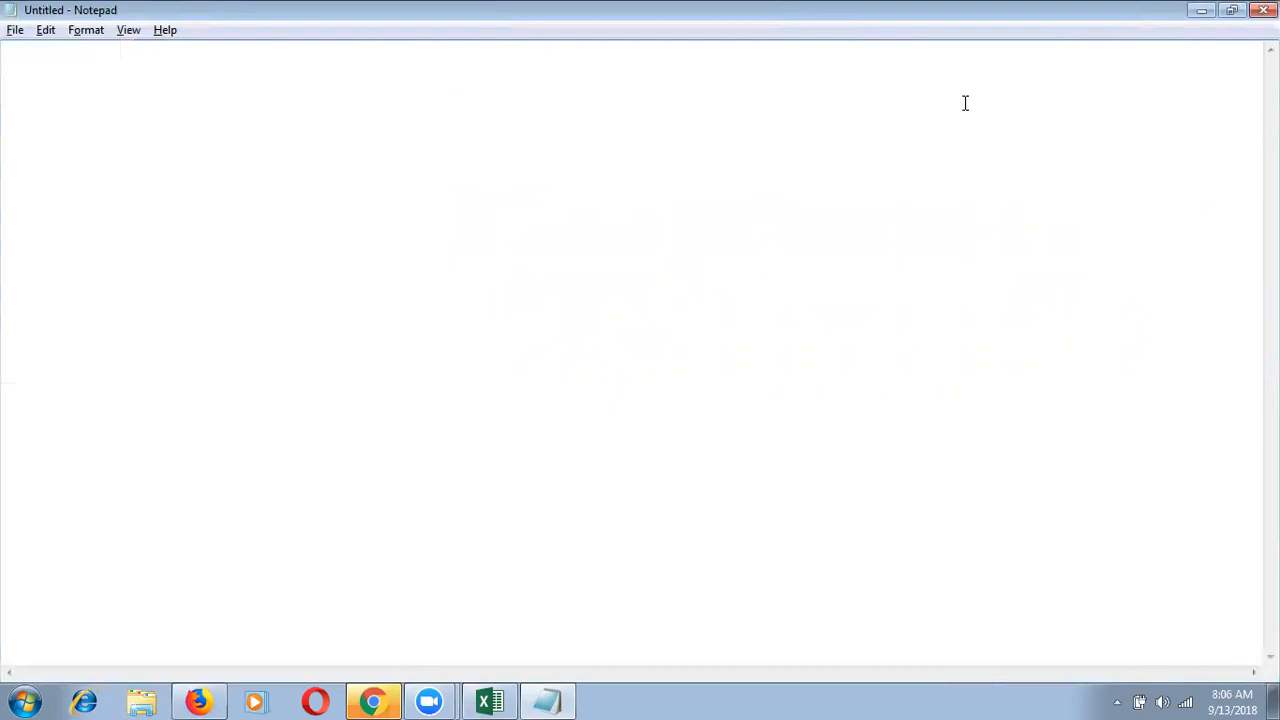
{"action": "type", "text": "4'c"}
{"action": "type", "text": "s"}
{"action": "key", "text": "BackSpace"}
{"action": "key", "text": "BackSpace"}
{"action": "key", "text": "BackSpace"}
{"action": "type", "text": "C's Require"}
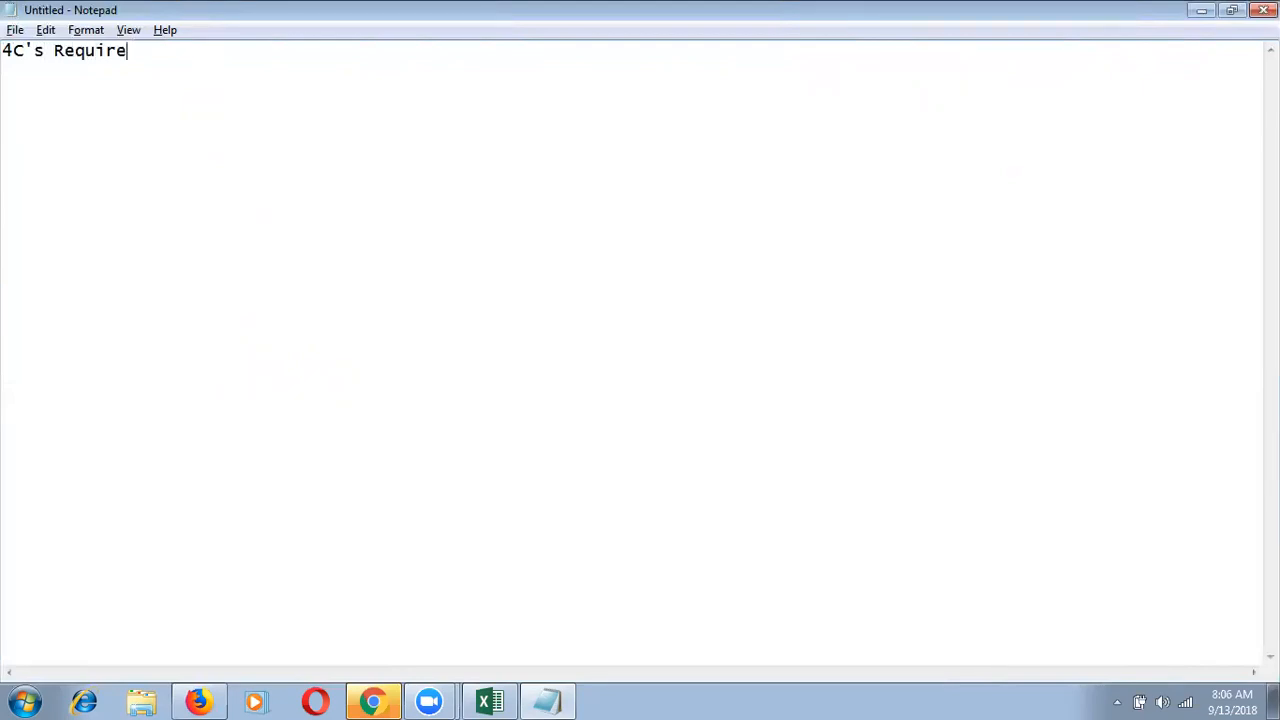
{"action": "type", "text": "d to Implement Prim"}
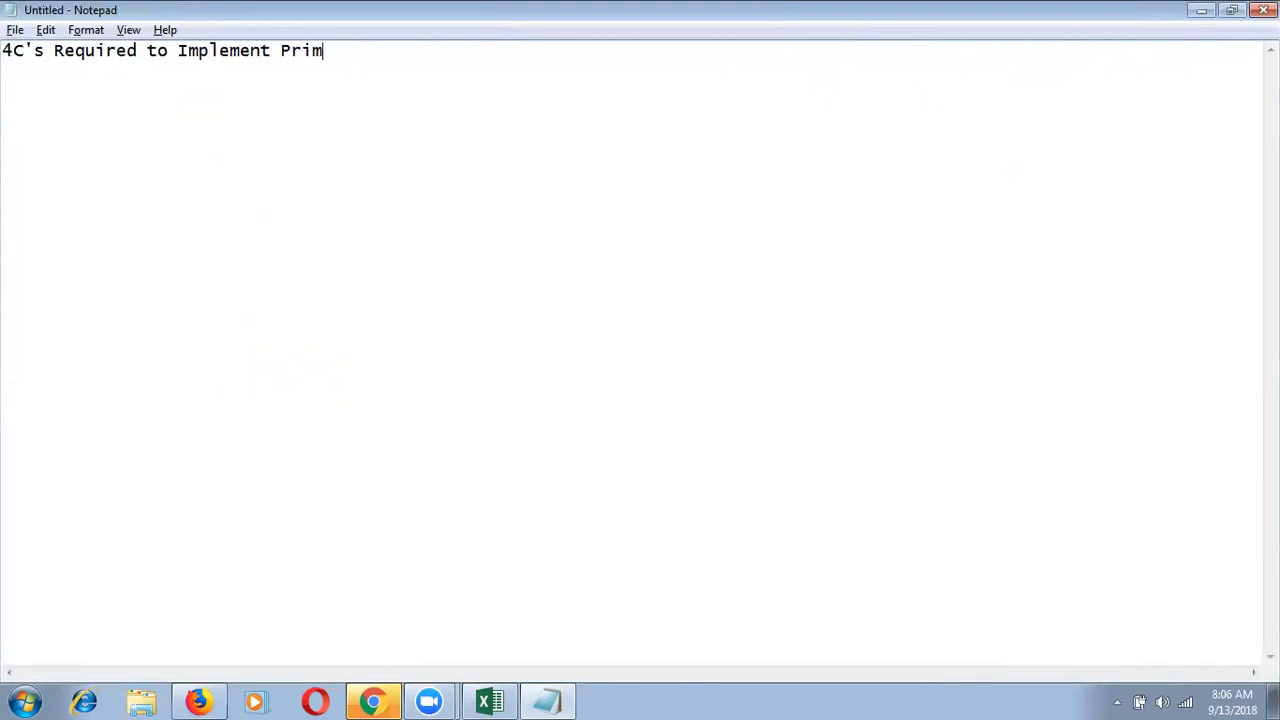
{"action": "type", "text": "ary Ledger"}
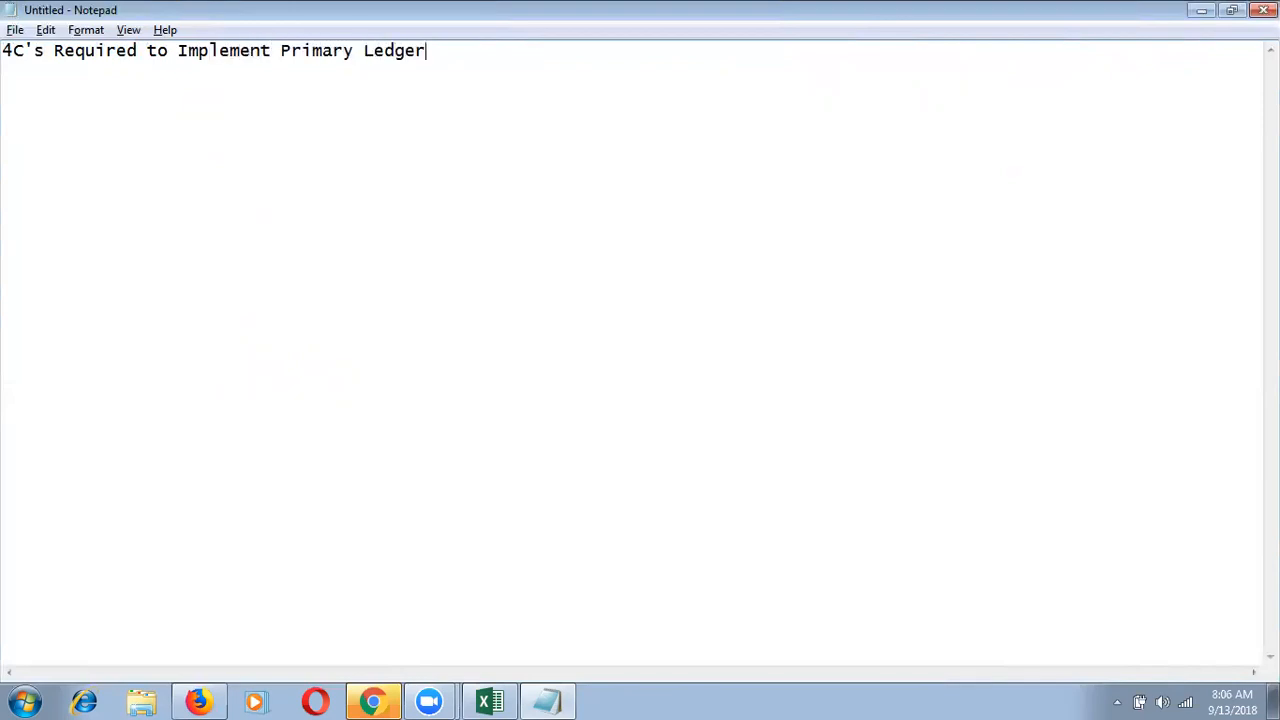
{"action": "type", "text": ":-"}
{"action": "key", "text": "Return"}
{"action": "type", "text": "--------------------------------------------"}
{"action": "key", "text": "Return"}
- List "1. Chart of Accounts" and "2. Accounting Calendar" on separate lines below the dashed heading
{"action": "type", "text": "1. Ca"}
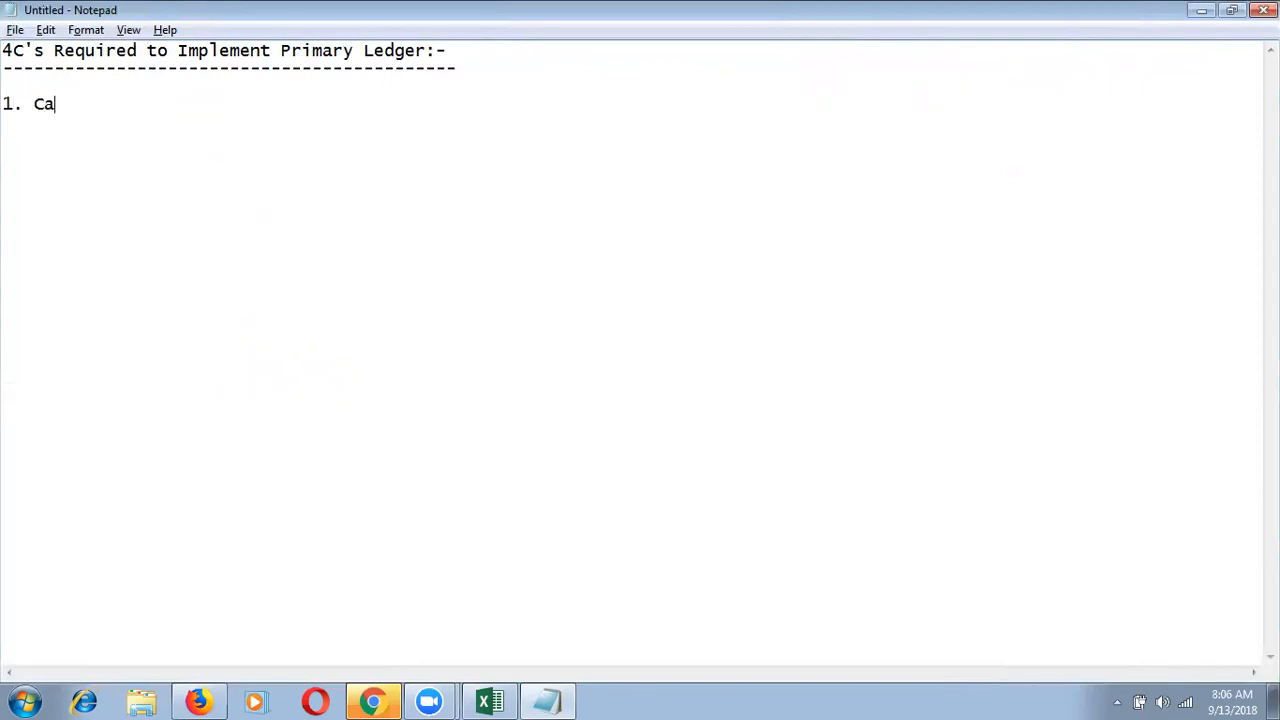
{"action": "key", "text": "BackSpace"}
{"action": "type", "text": "hart of Accounts"}
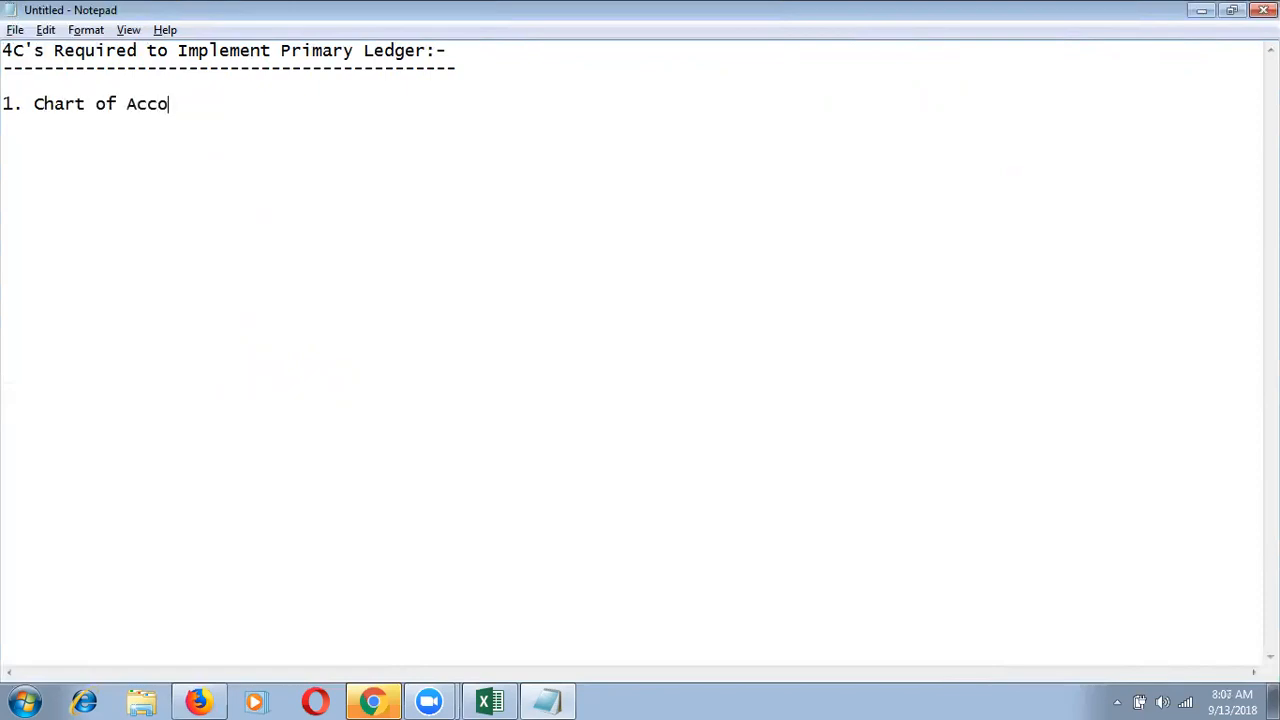
{"action": "key", "text": "Return"}
{"action": "type", "text": "2."}
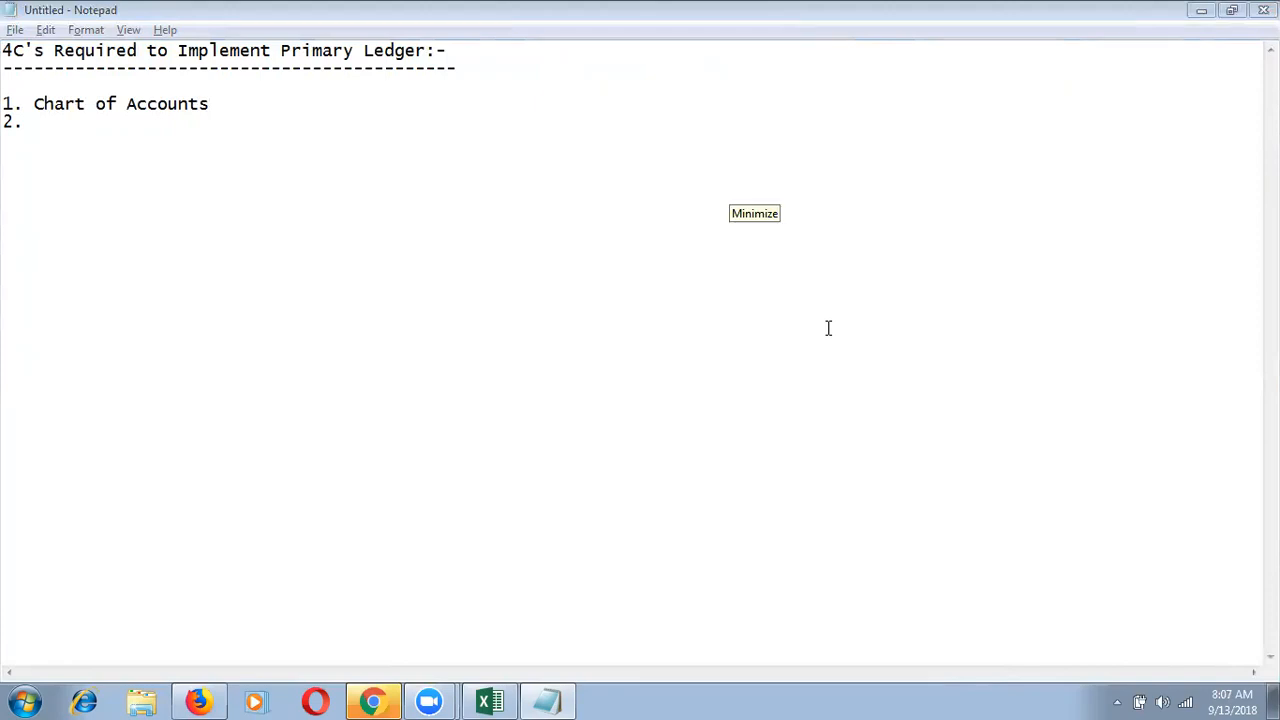
{"action": "left_click", "coordinate": [60, 125]}
{"action": "type", "text": "Accou"}
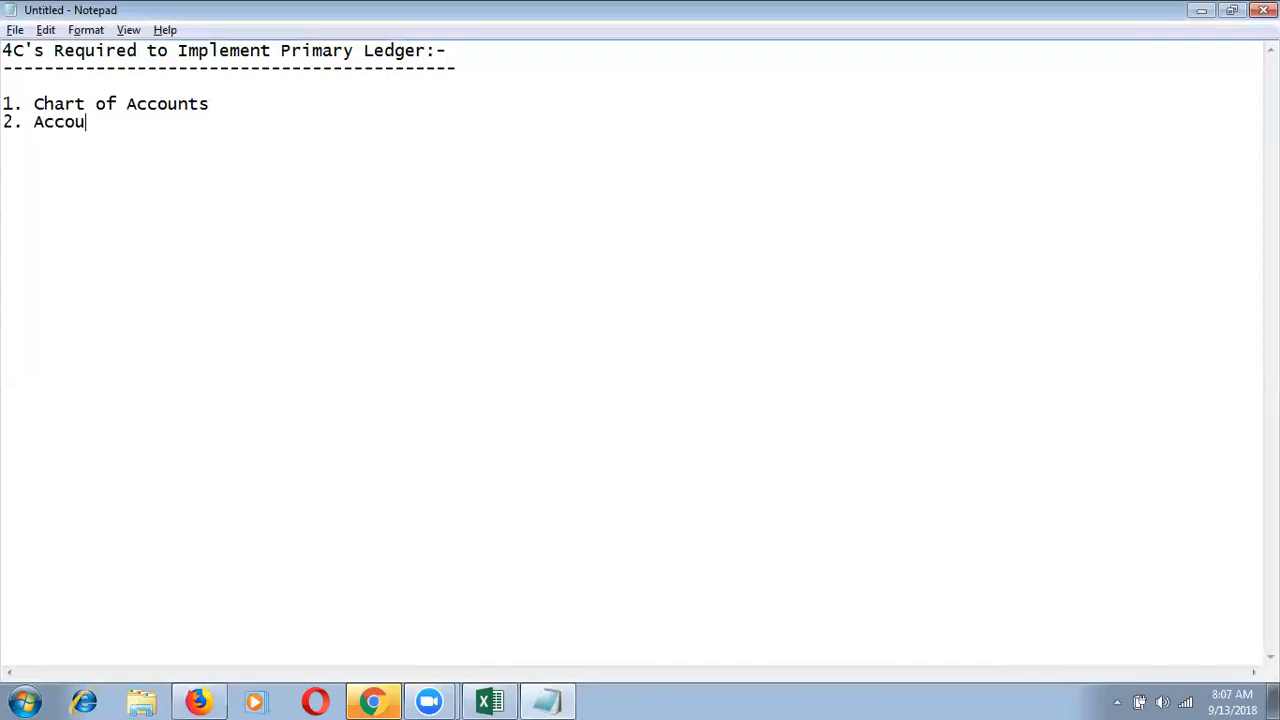
{"action": "type", "text": "nting Calendar"}
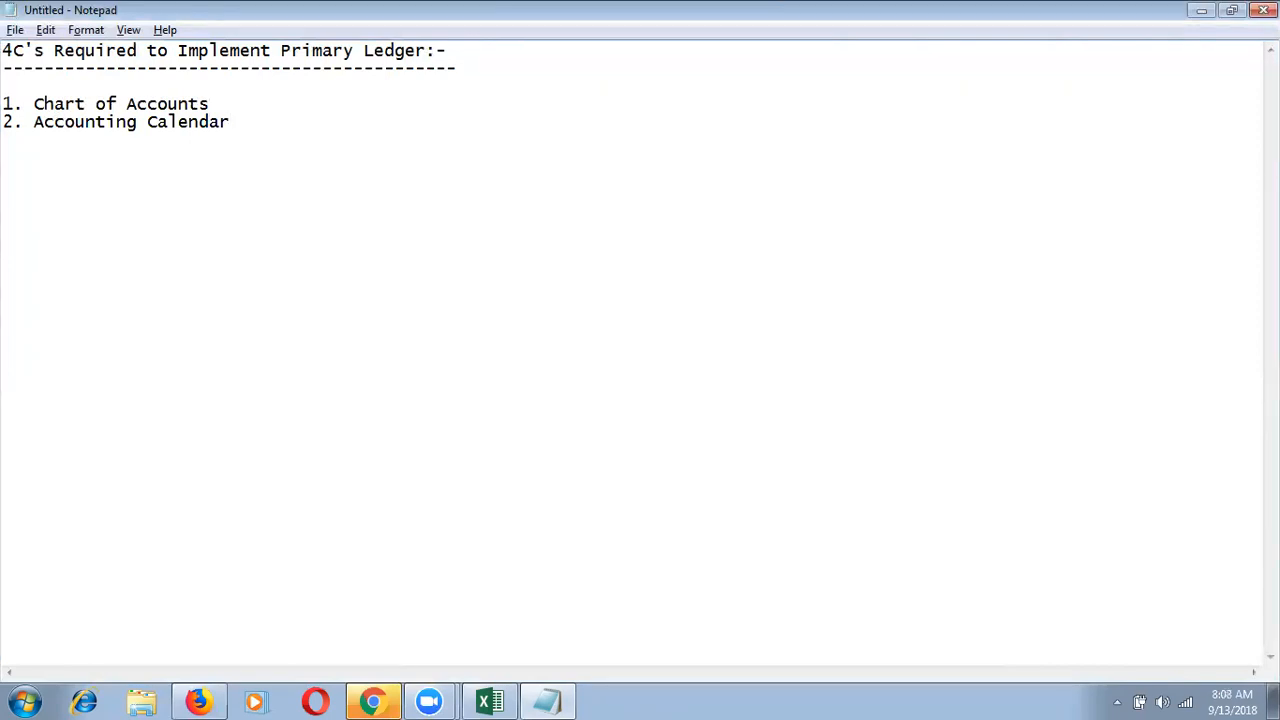
- Add "3. Currency" and "4. Accounting Method" as the next two lines of the list
{"action": "key", "text": "Return"}
{"action": "type", "text": "3. C"}
{"action": "type", "text": "urrency "}
{"action": "type", "text": "4."}
{"action": "type", "text": "A"}
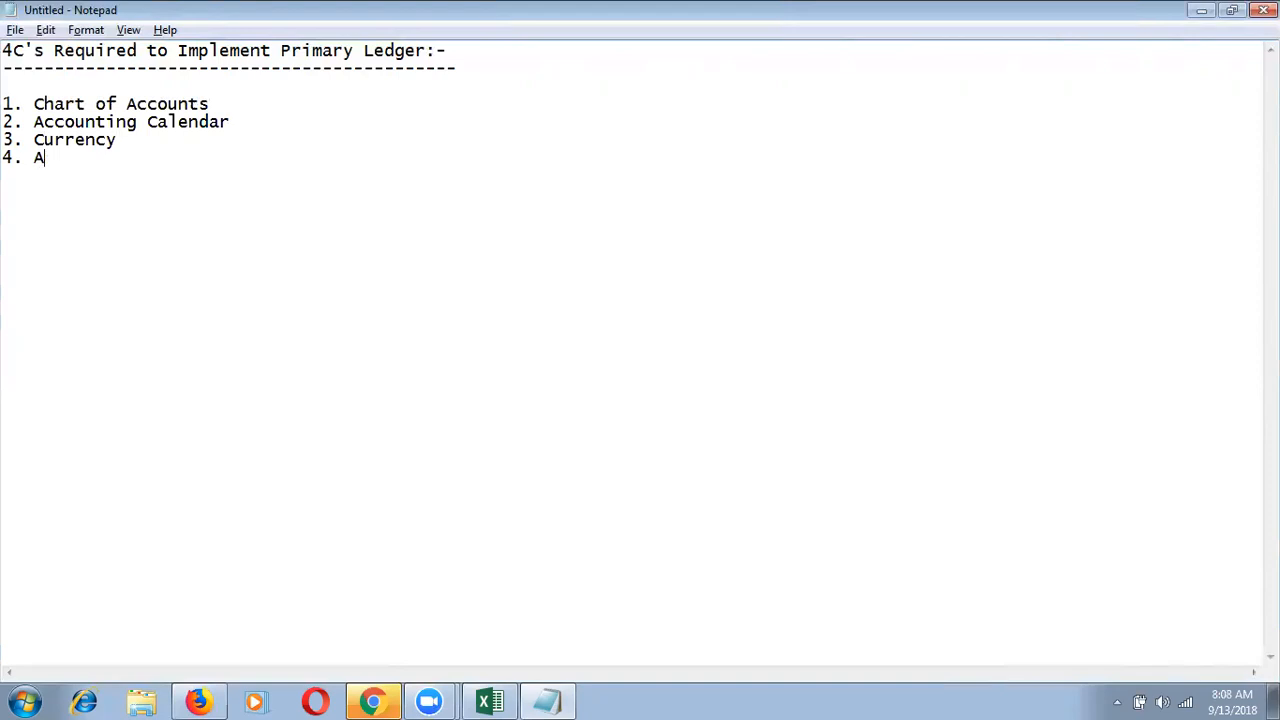
{"action": "type", "text": "ccounting"}
{"action": "key", "text": "BackSpace"}
{"action": "type", "text": "ng Method"}
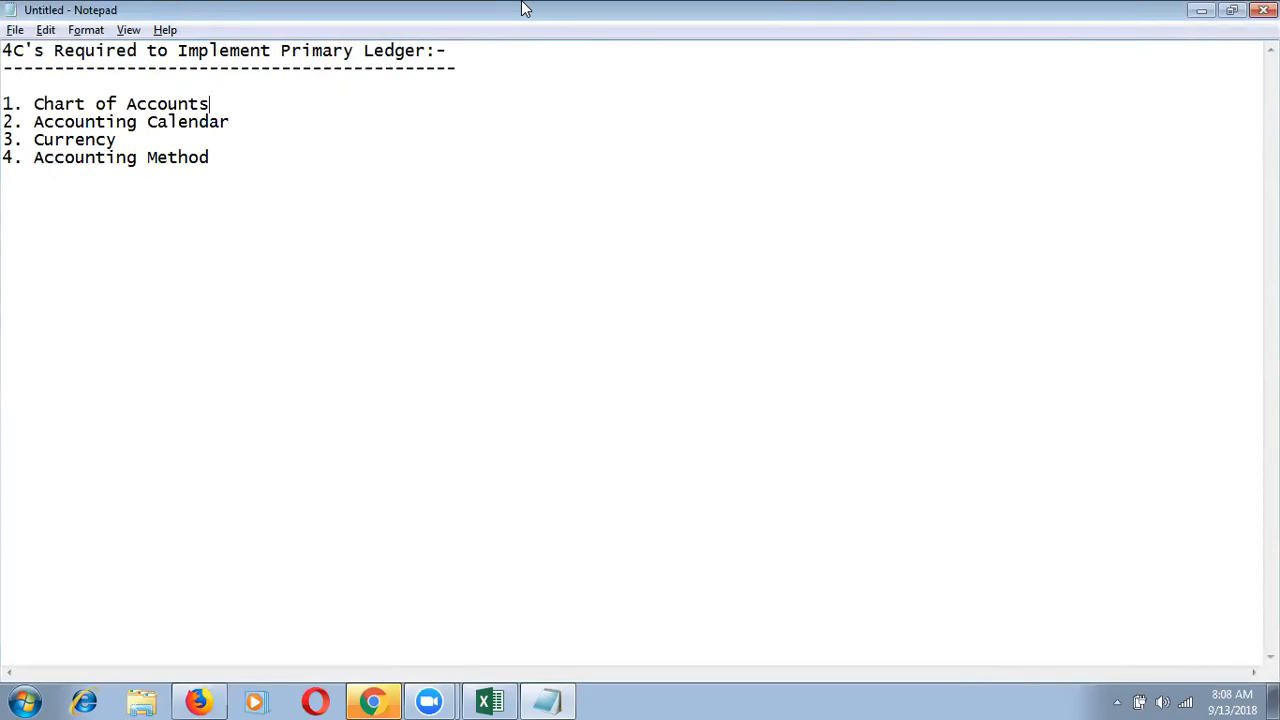
- Switch to the Excel workbook and widen columns I and J on the Primary Ledger sheet to about three times their width
{"action": "left_click", "coordinate": [269, 114]}
{"action": "left_click", "coordinate": [223, 110]}
{"action": "left_click", "coordinate": [490, 702]}
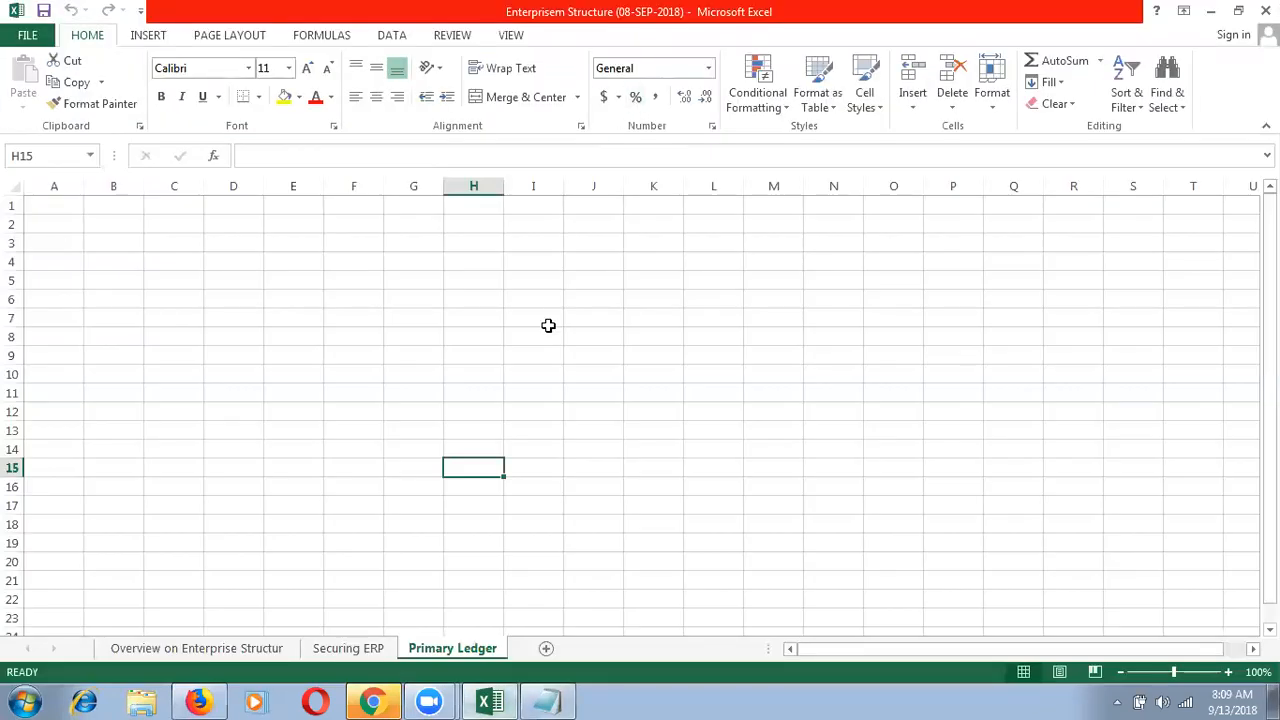
{"action": "left_click", "coordinate": [549, 326]}
{"action": "key", "text": "shift+Right"}
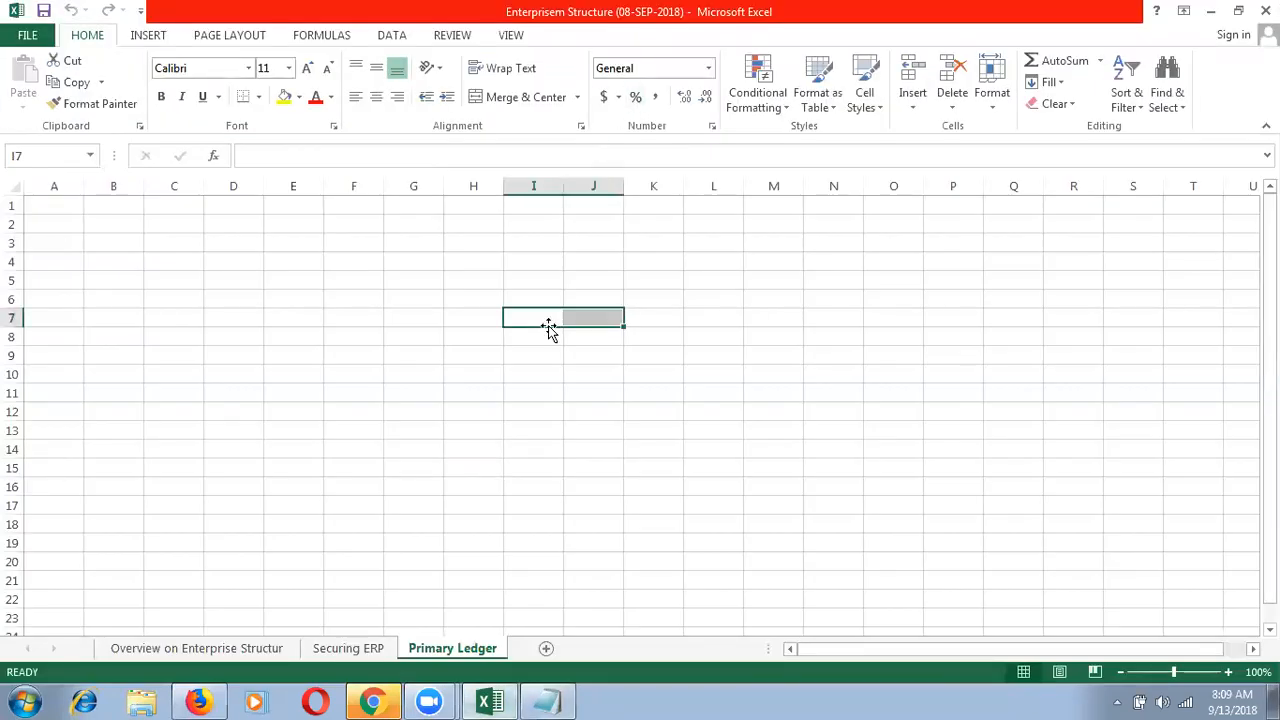
{"action": "left_click_drag", "start_coordinate": [564, 185], "coordinate": [884, 193]}
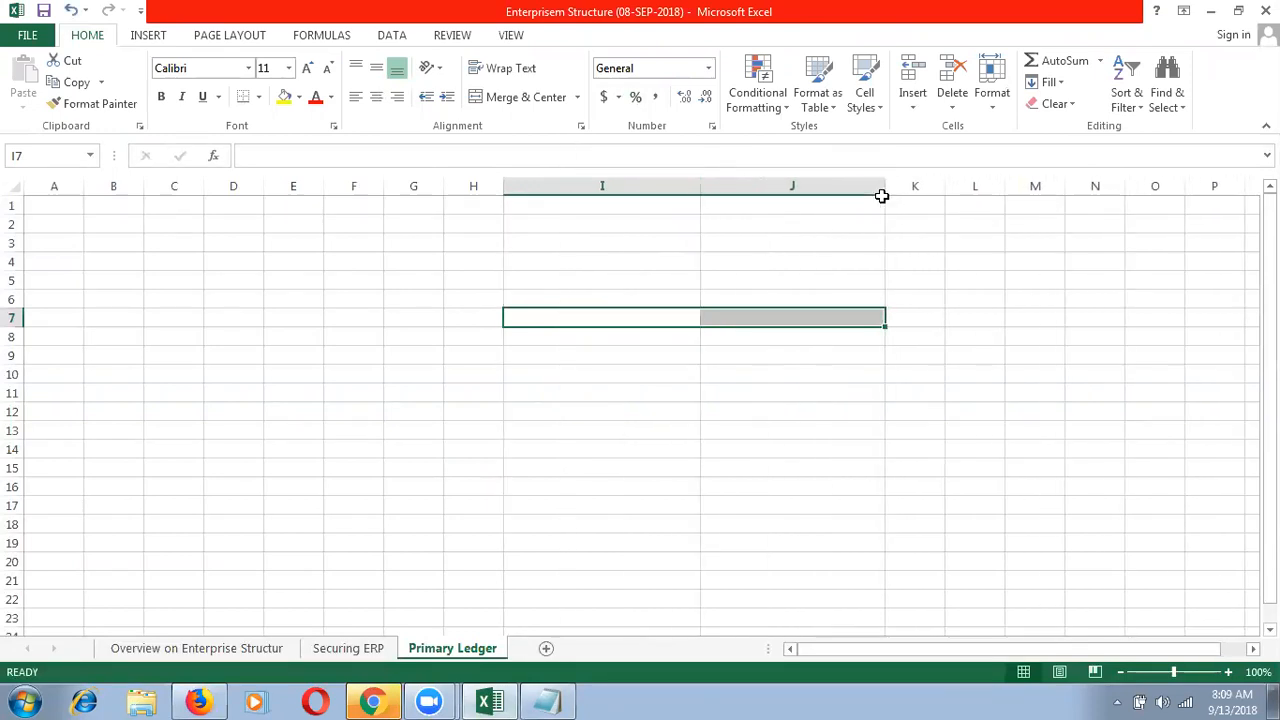
- Turn on text wrapping for I5:J5, merge and center the two cells, and enter "Chart of Accounts" as the title
{"action": "left_click", "coordinate": [638, 286]}
{"action": "key", "text": "shift+Right"}
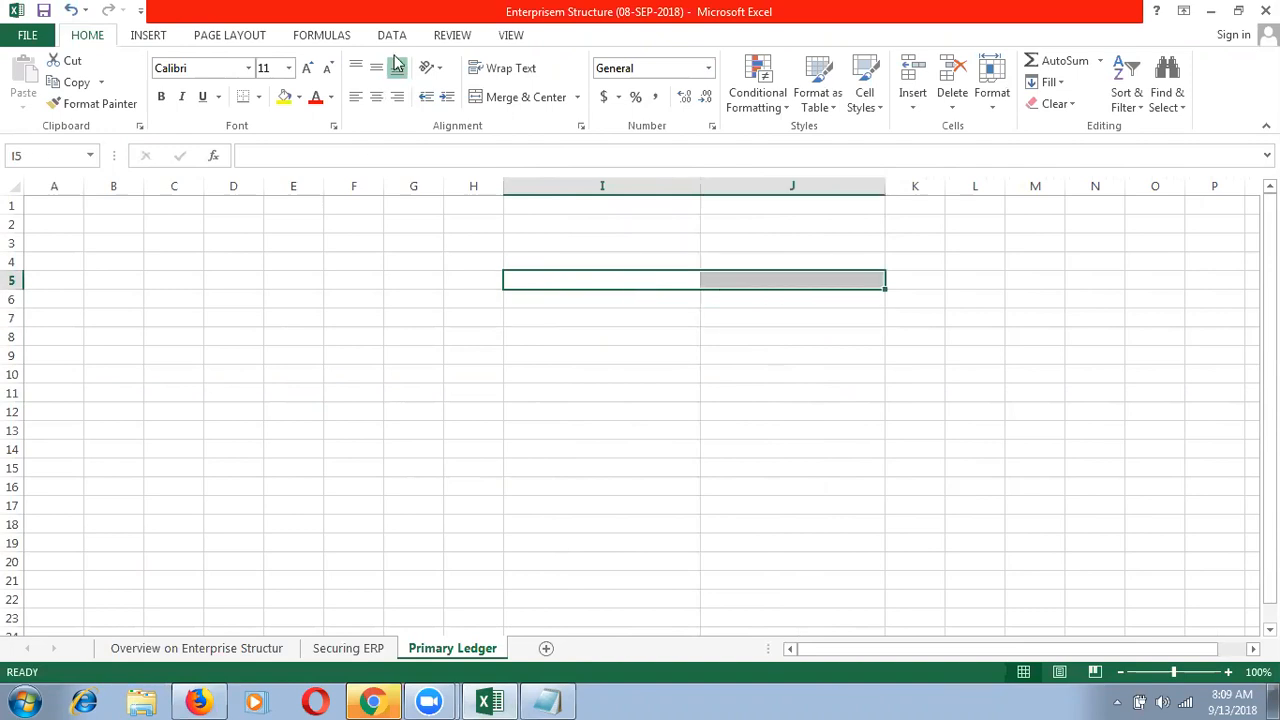
{"action": "left_click", "coordinate": [480, 68]}
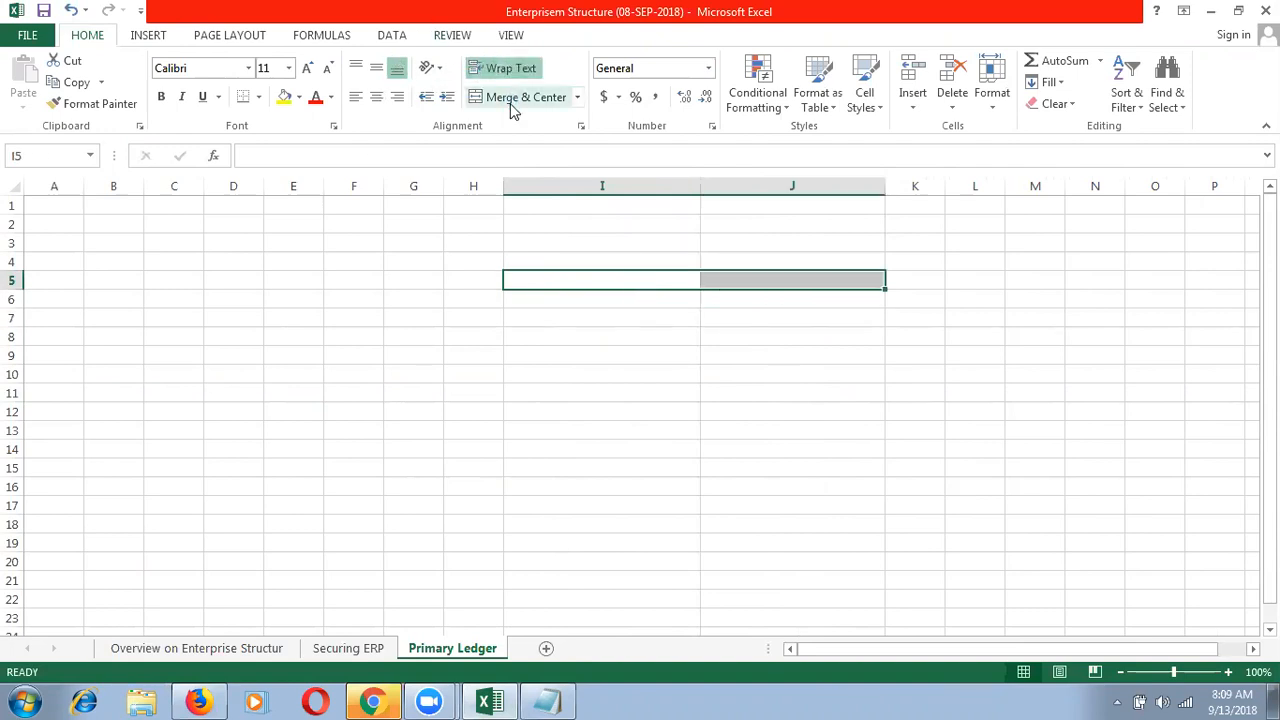
{"action": "left_click", "coordinate": [514, 100]}
{"action": "type", "text": "Ch"}
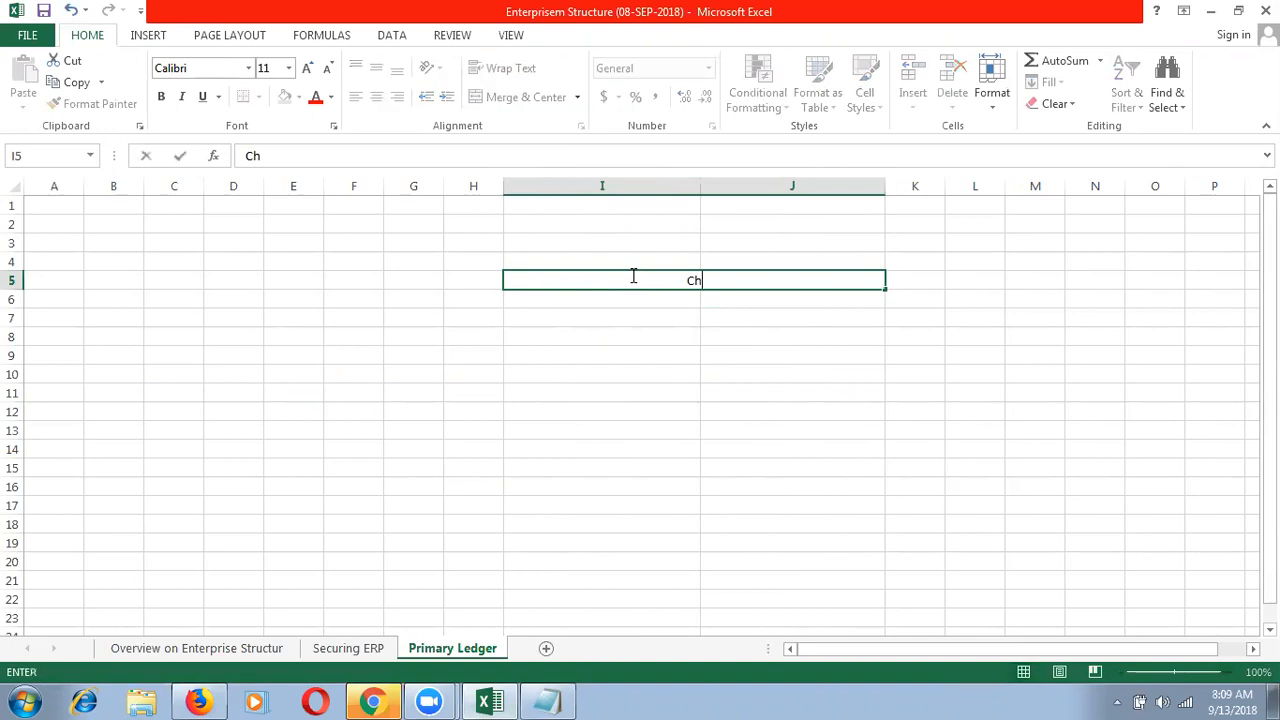
{"action": "type", "text": "art of Accounts"}
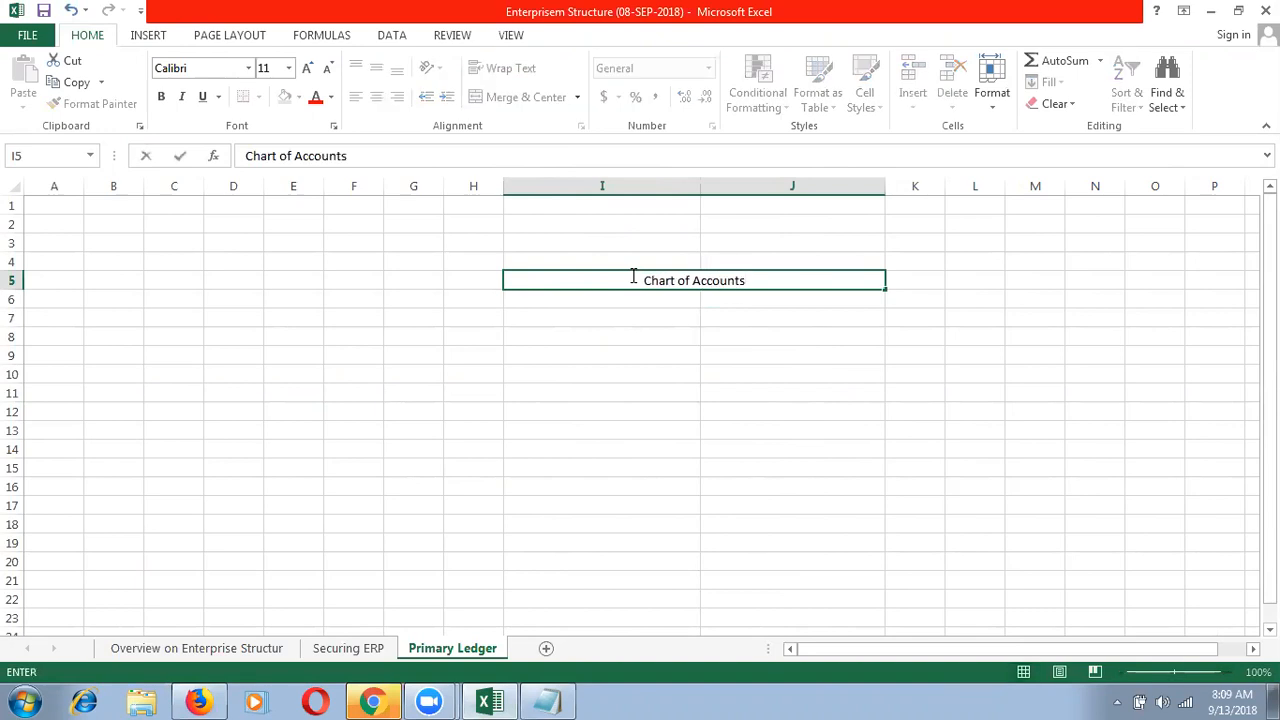
- Format the "Chart of Accounts" title row from H5 to J5 as bold with font size 18
{"action": "left_click_drag", "start_coordinate": [475, 277], "coordinate": [475, 277]}
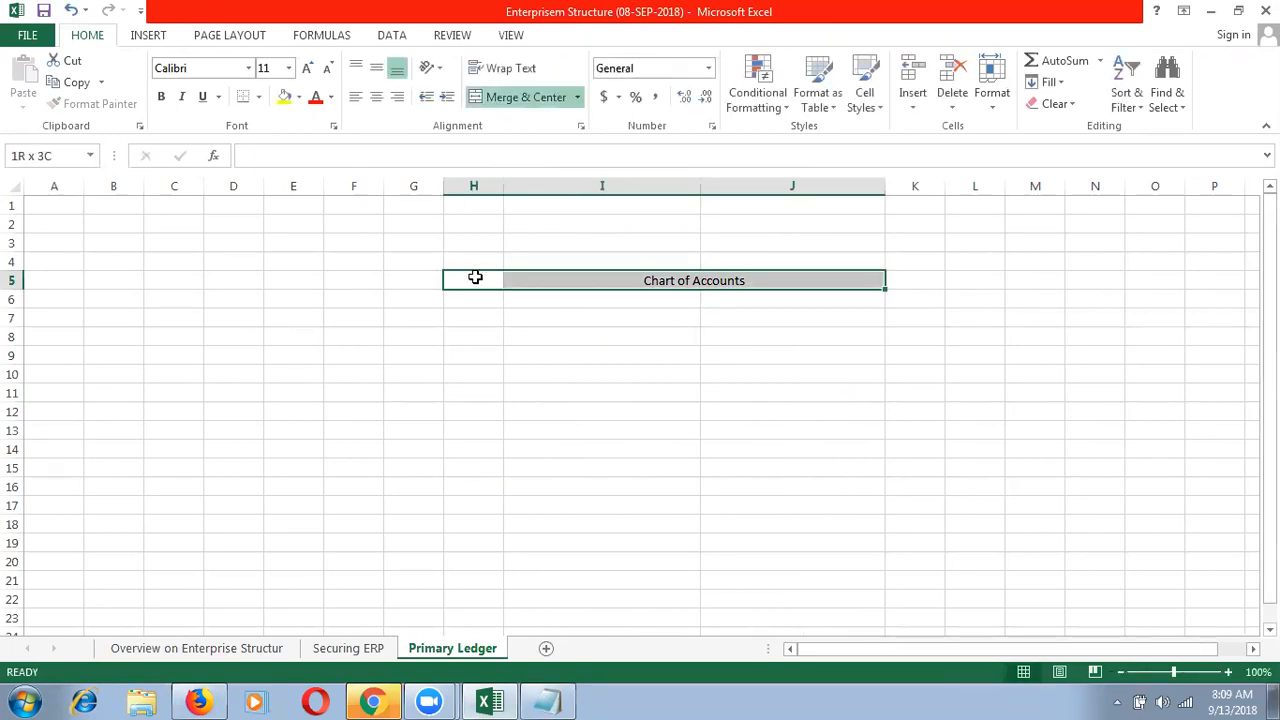
{"action": "left_click", "coordinate": [161, 96]}
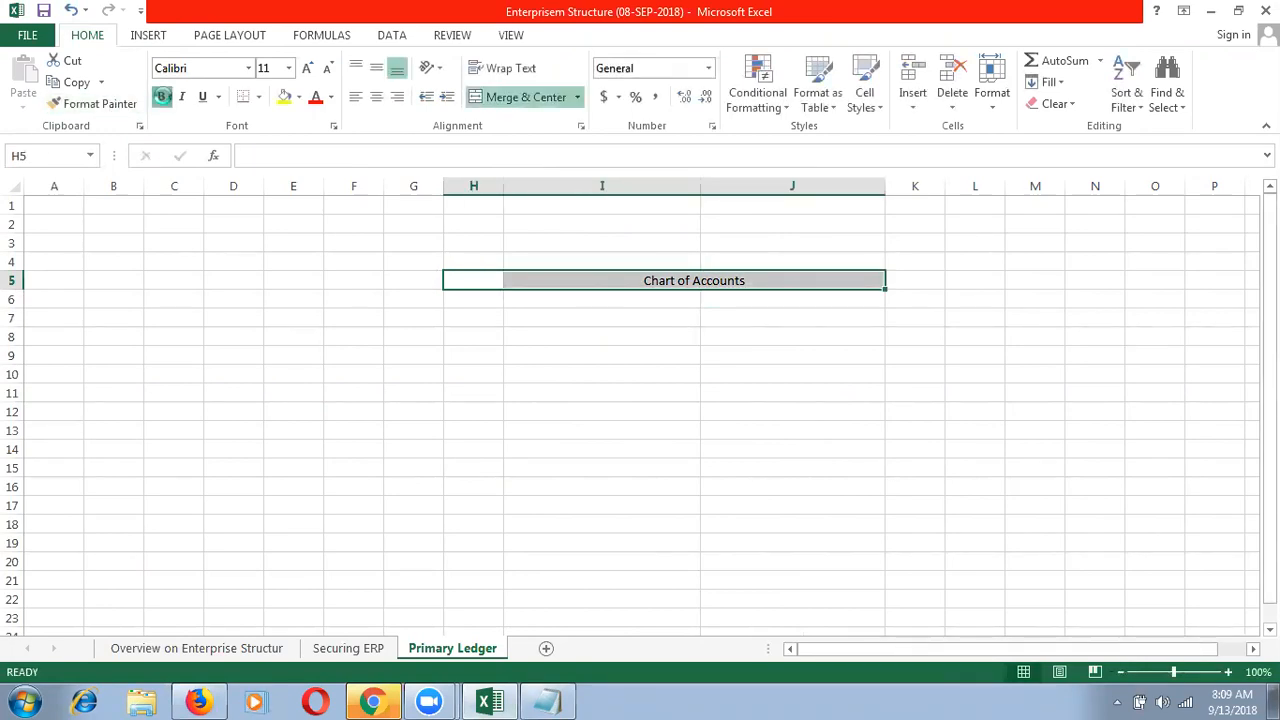
{"action": "left_click", "coordinate": [288, 68]}
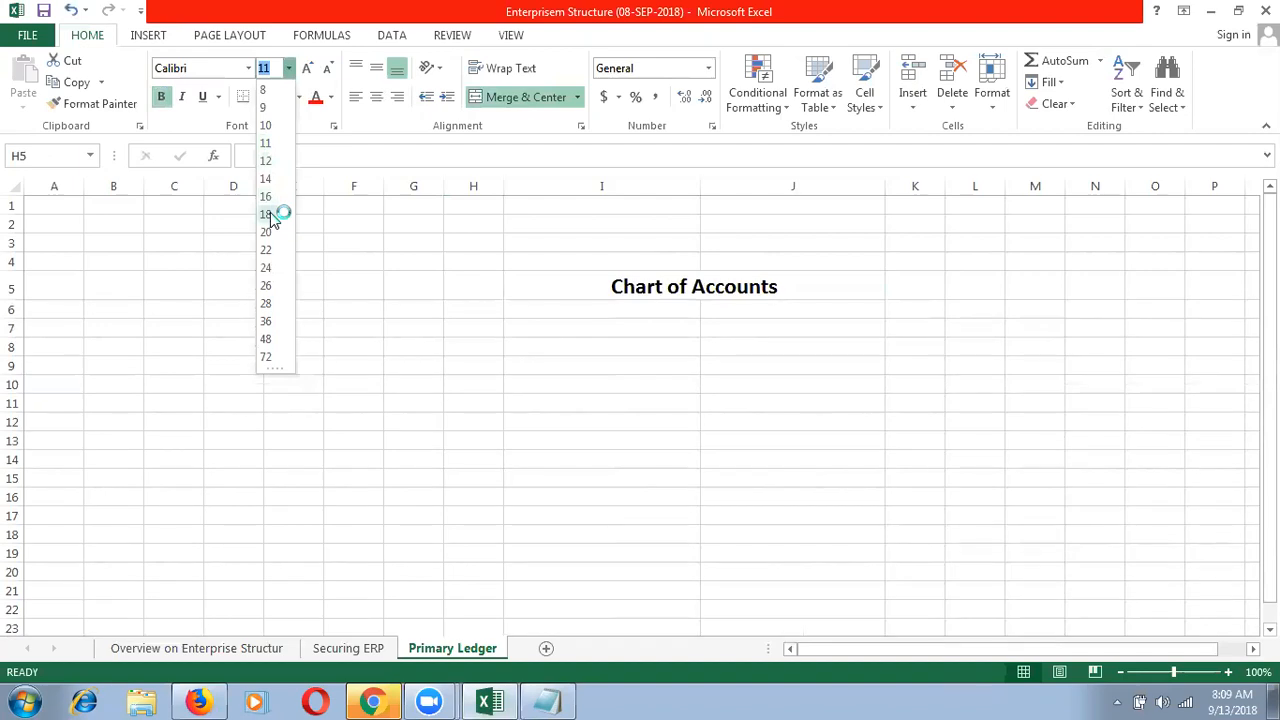
{"action": "left_click", "coordinate": [270, 214]}
- Apply outline and inside borders to the range I7:J13 below the title
{"action": "left_click", "coordinate": [576, 330]}
{"action": "key", "text": "shift+Right"}
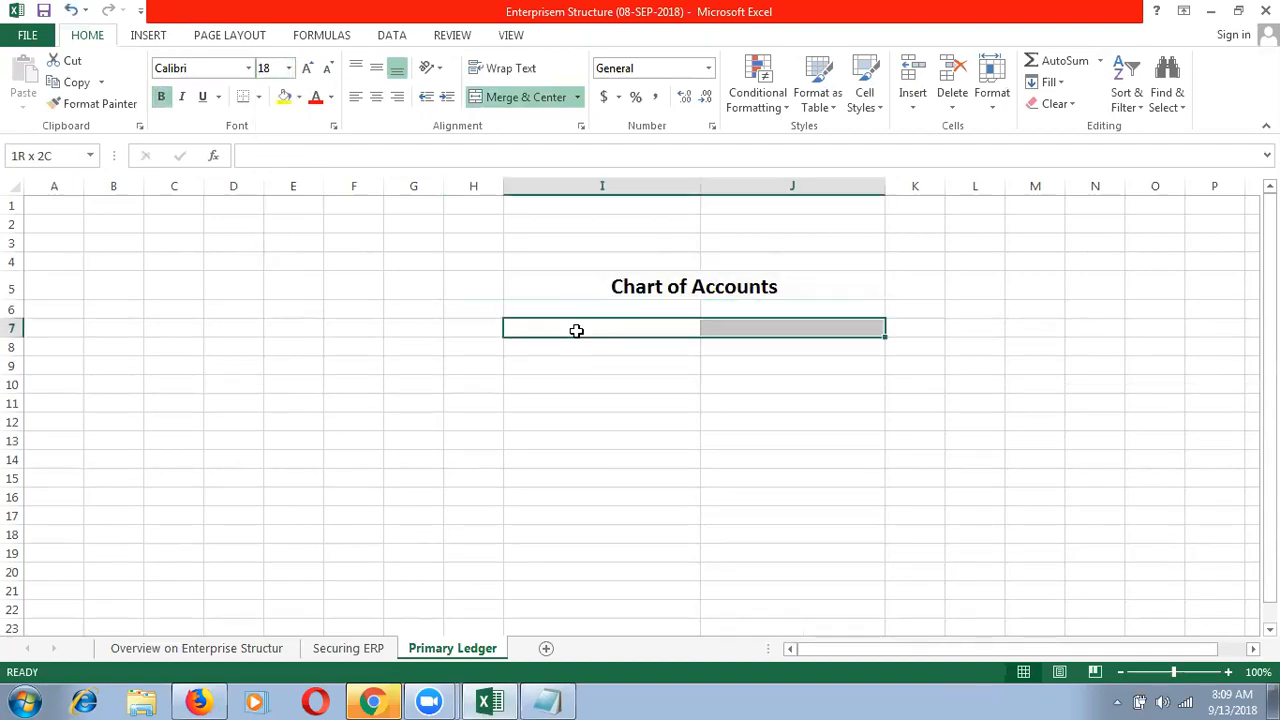
{"action": "key", "text": "shift+Down"}
{"action": "key", "text": "shift+Down"}
{"action": "key", "text": "shift+Down"}
{"action": "key", "text": "shift+Down"}
{"action": "key", "text": "shift+Down"}
{"action": "key", "text": "shift+Down"}
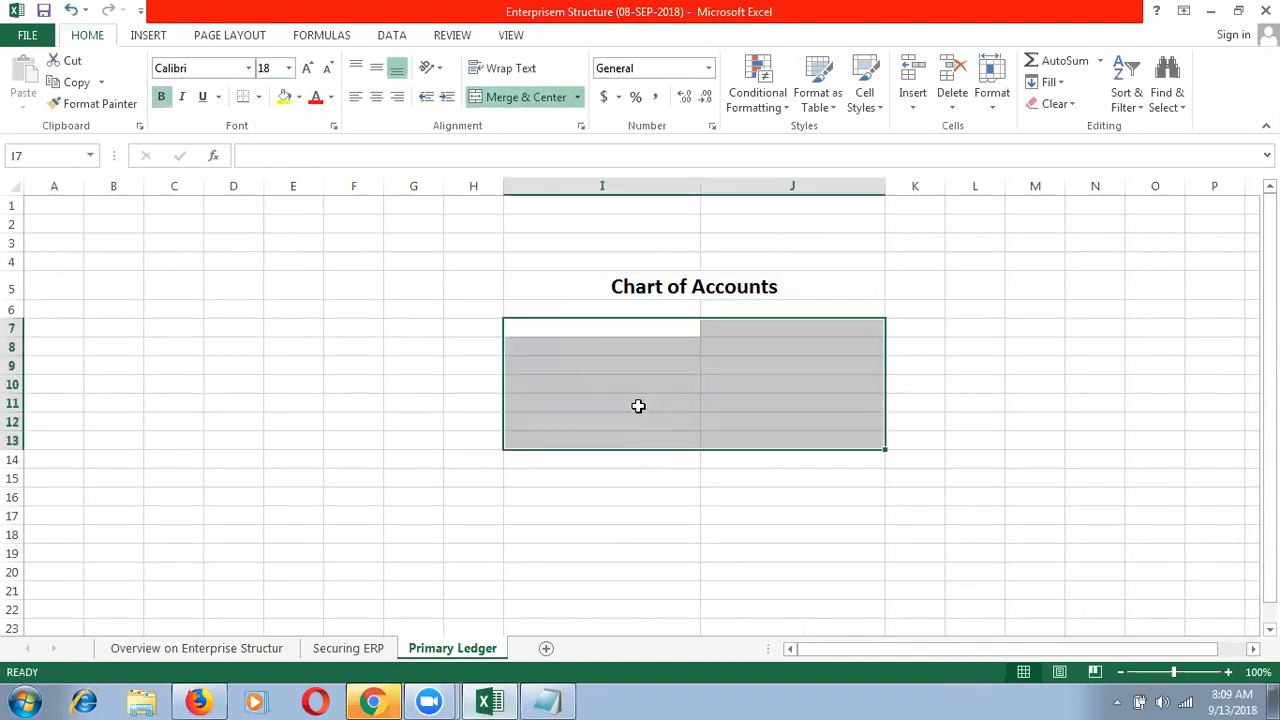
{"action": "right_click", "coordinate": [637, 405]}
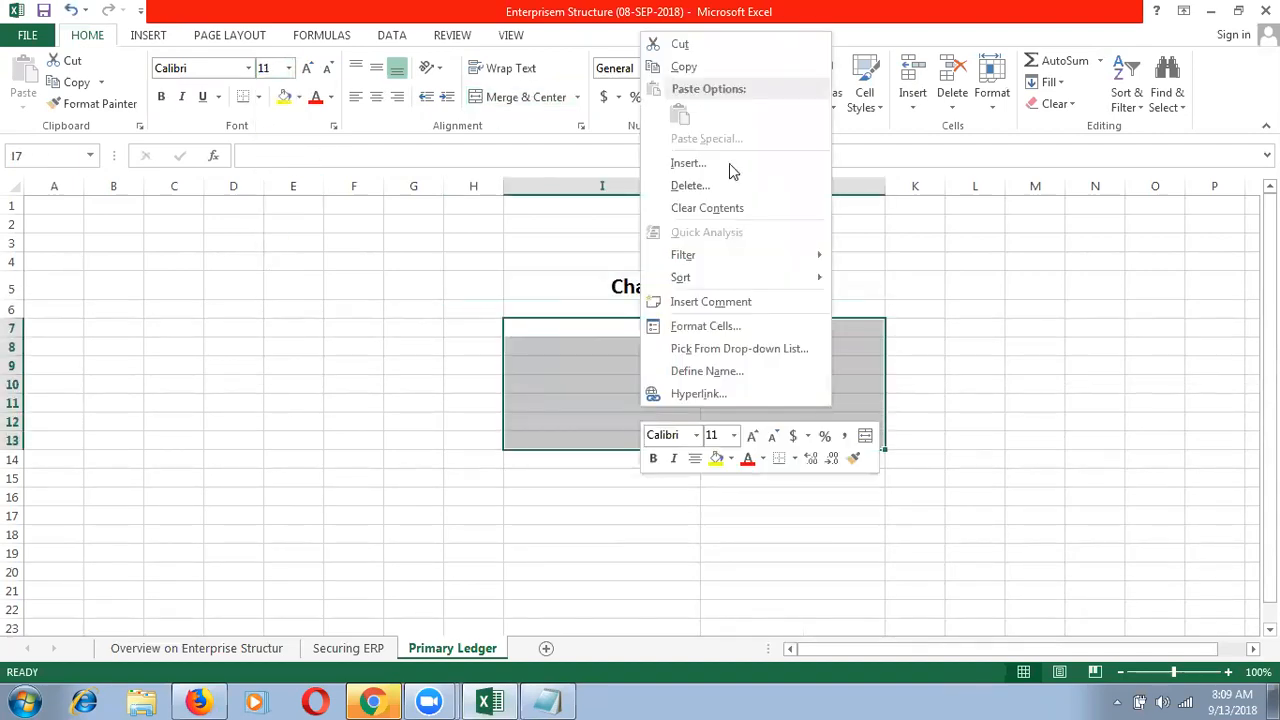
{"action": "left_click", "coordinate": [697, 328]}
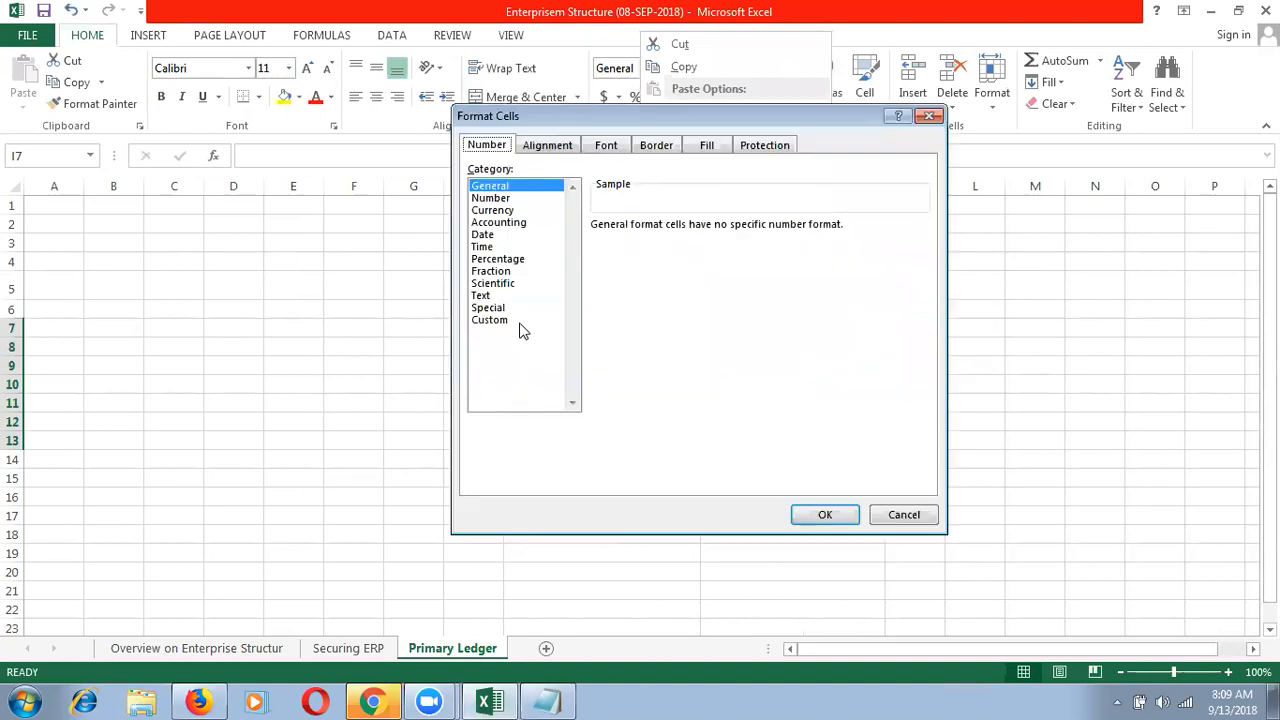
{"action": "left_click", "coordinate": [668, 149]}
{"action": "left_click", "coordinate": [714, 200]}
{"action": "left_click", "coordinate": [764, 200]}
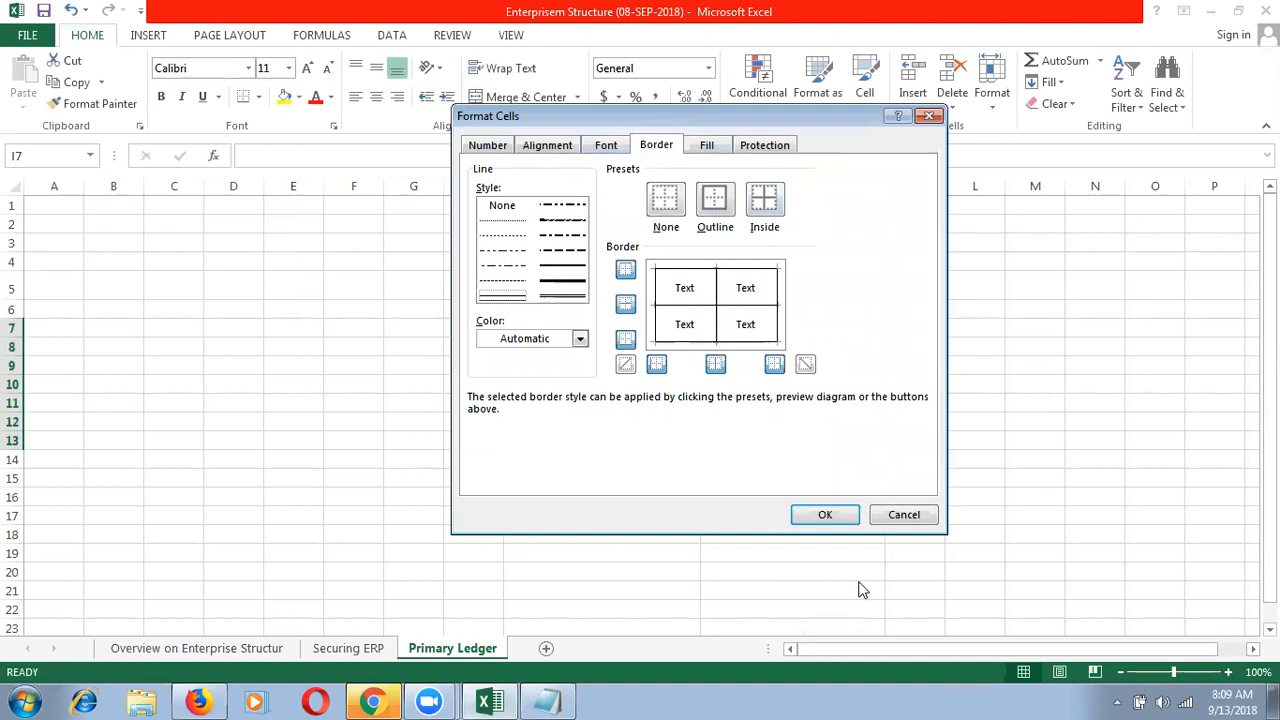
{"action": "left_click", "coordinate": [822, 515]}
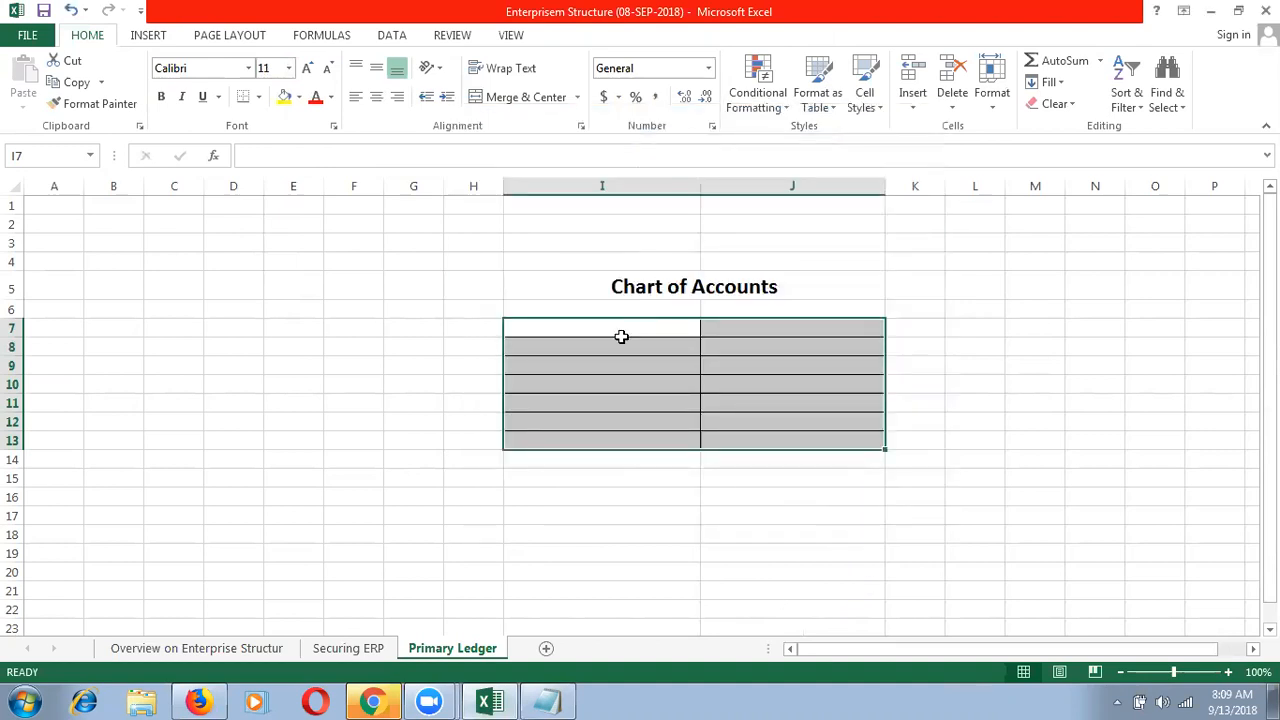
- Widen column J slightly so that it matches the width of column I
{"action": "left_click", "coordinate": [620, 334]}
{"action": "left_click_drag", "start_coordinate": [885, 186], "coordinate": [898, 187]}
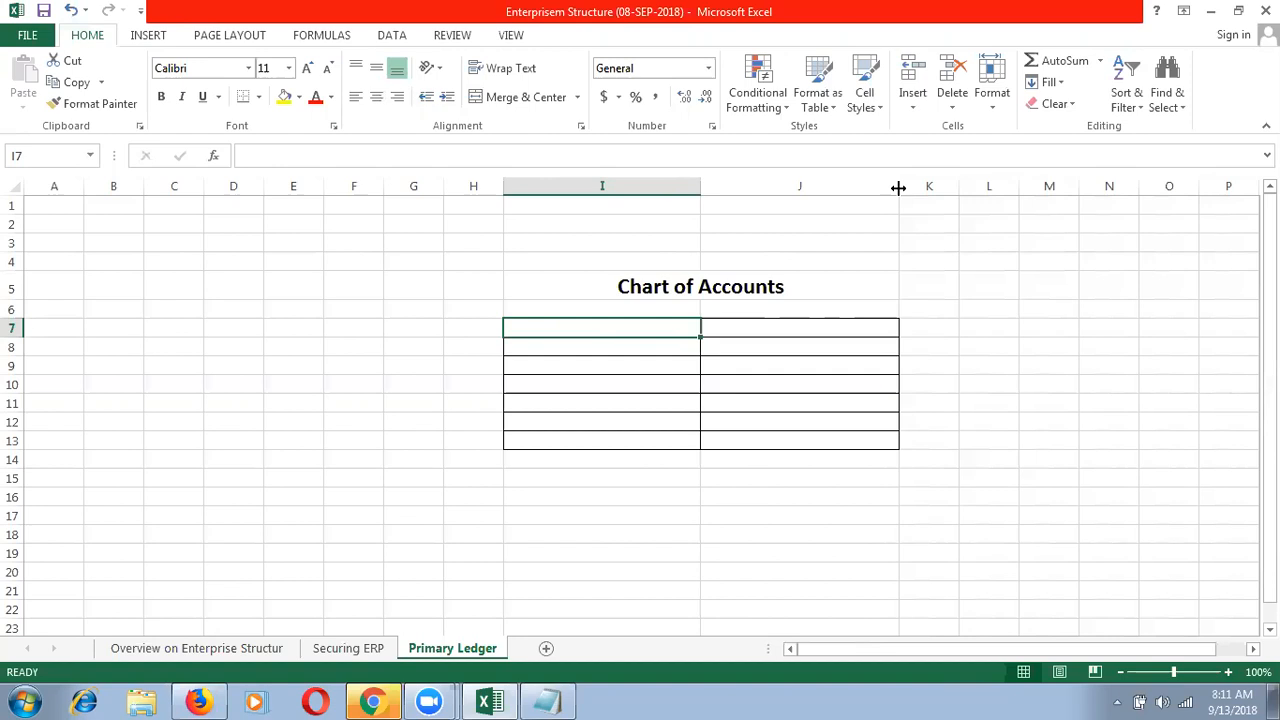
{"action": "left_click", "coordinate": [1061, 42]}
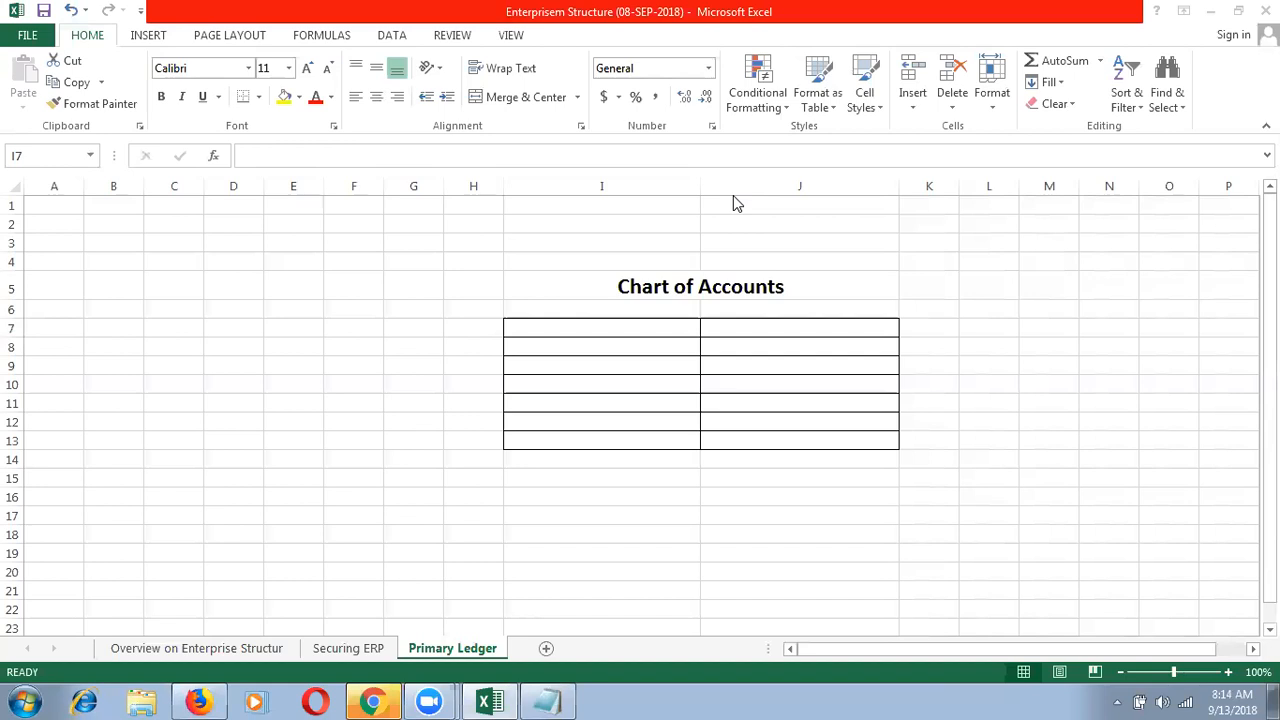
- Enter the table headers "Segments" in I7 and "Value Sets" in J7
{"action": "left_click", "coordinate": [573, 328]}
{"action": "double_click", "coordinate": [573, 328]}
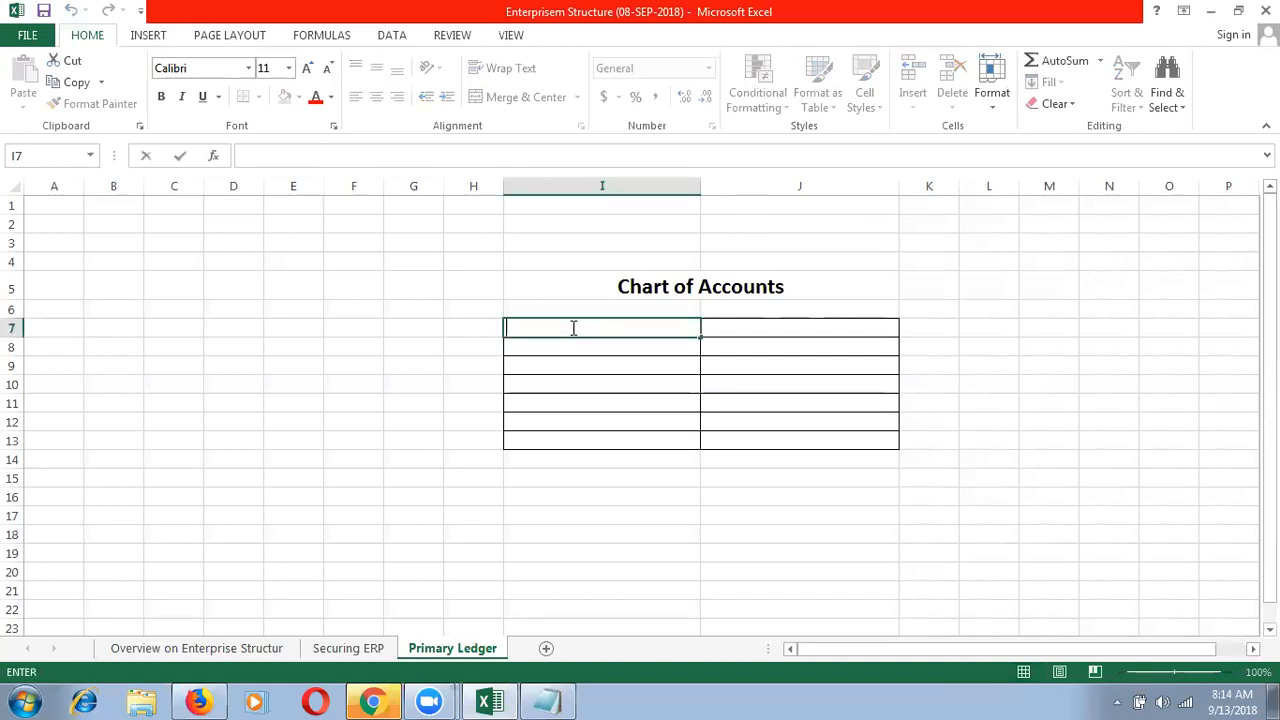
{"action": "type", "text": "Segments"}
{"action": "key", "text": "Tab"}
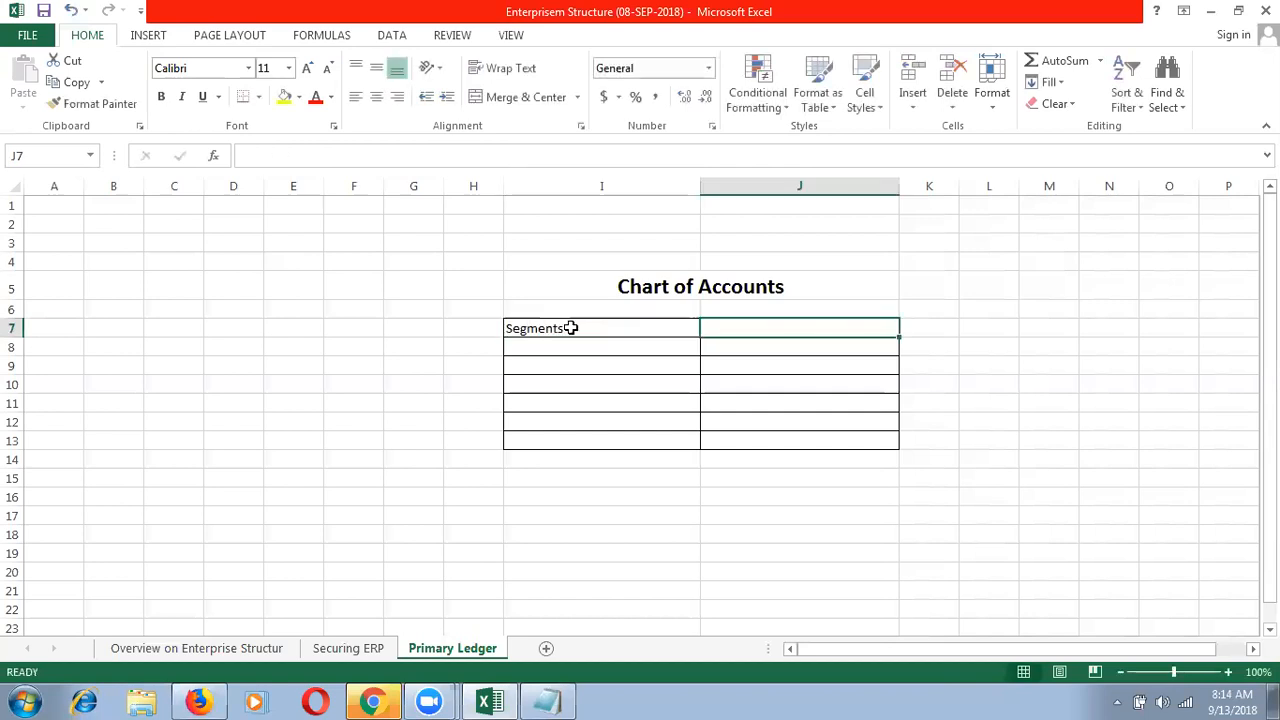
{"action": "type", "text": "Value Sets"}
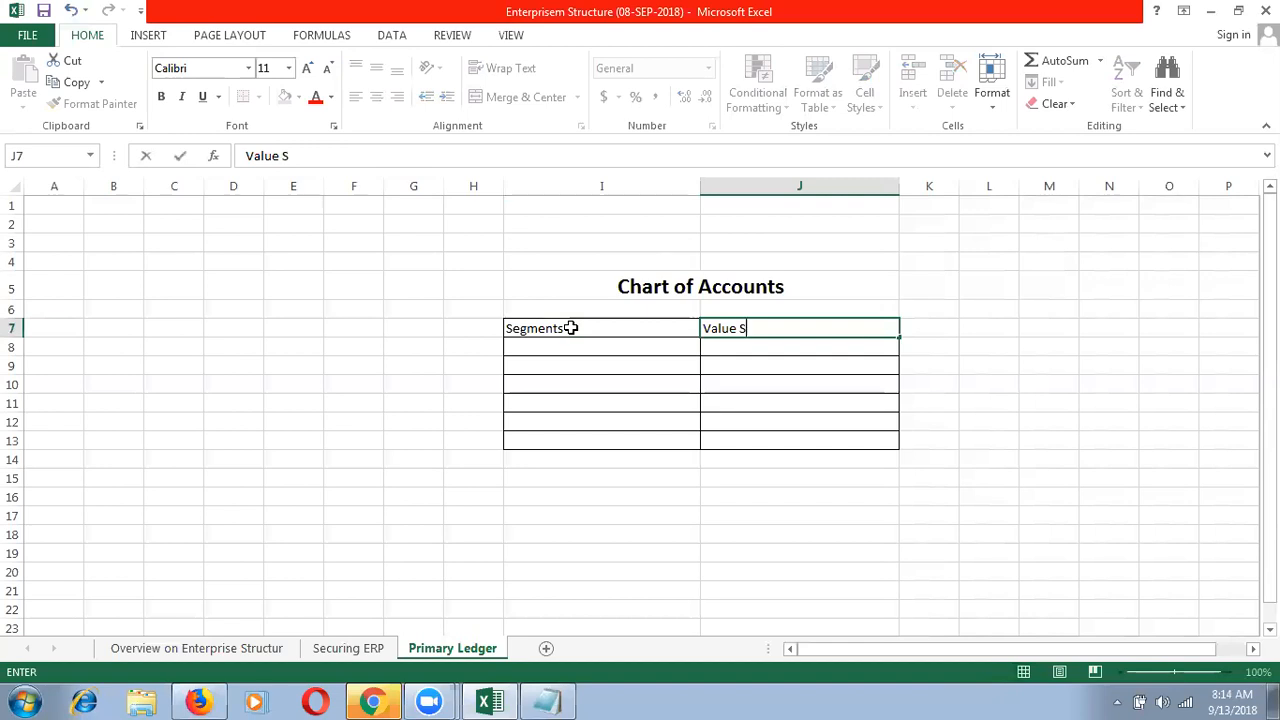
- Format the table's header row from H7 to J7 as bold with font size 12
{"action": "left_click", "coordinate": [452, 330]}
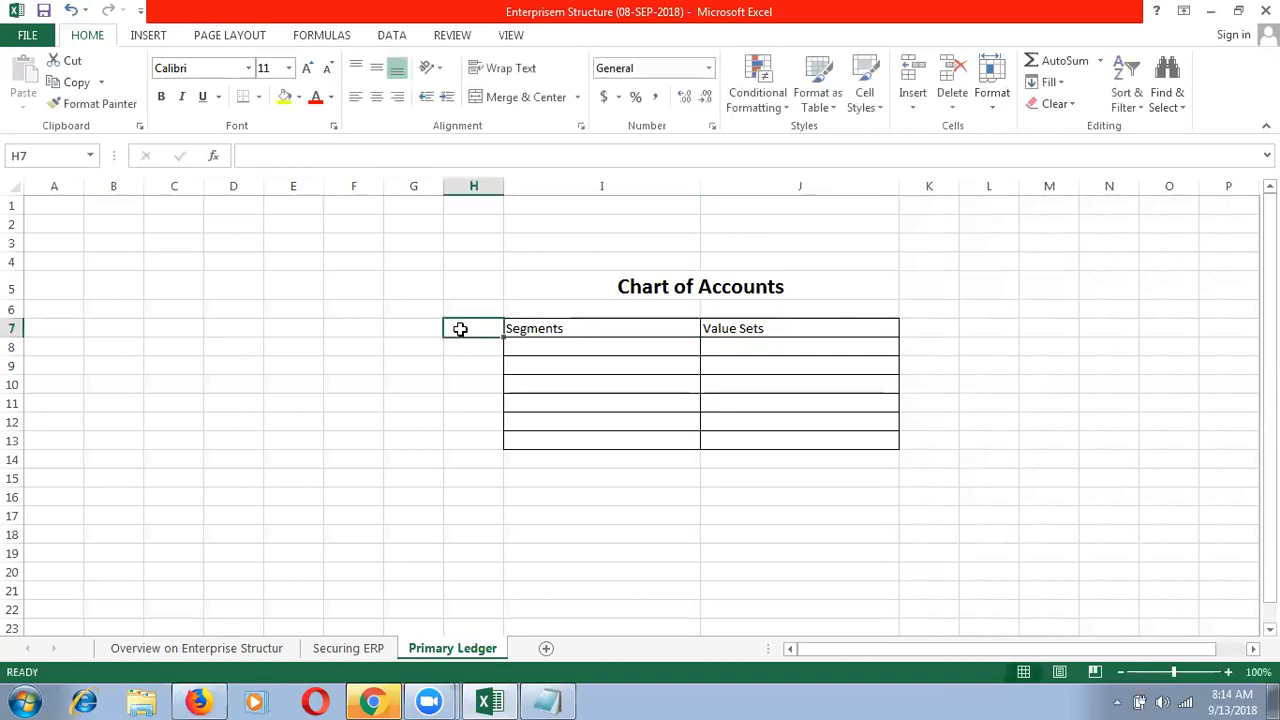
{"action": "key", "text": "shift+Right"}
{"action": "key", "text": "shift+Right"}
{"action": "left_click", "coordinate": [161, 96]}
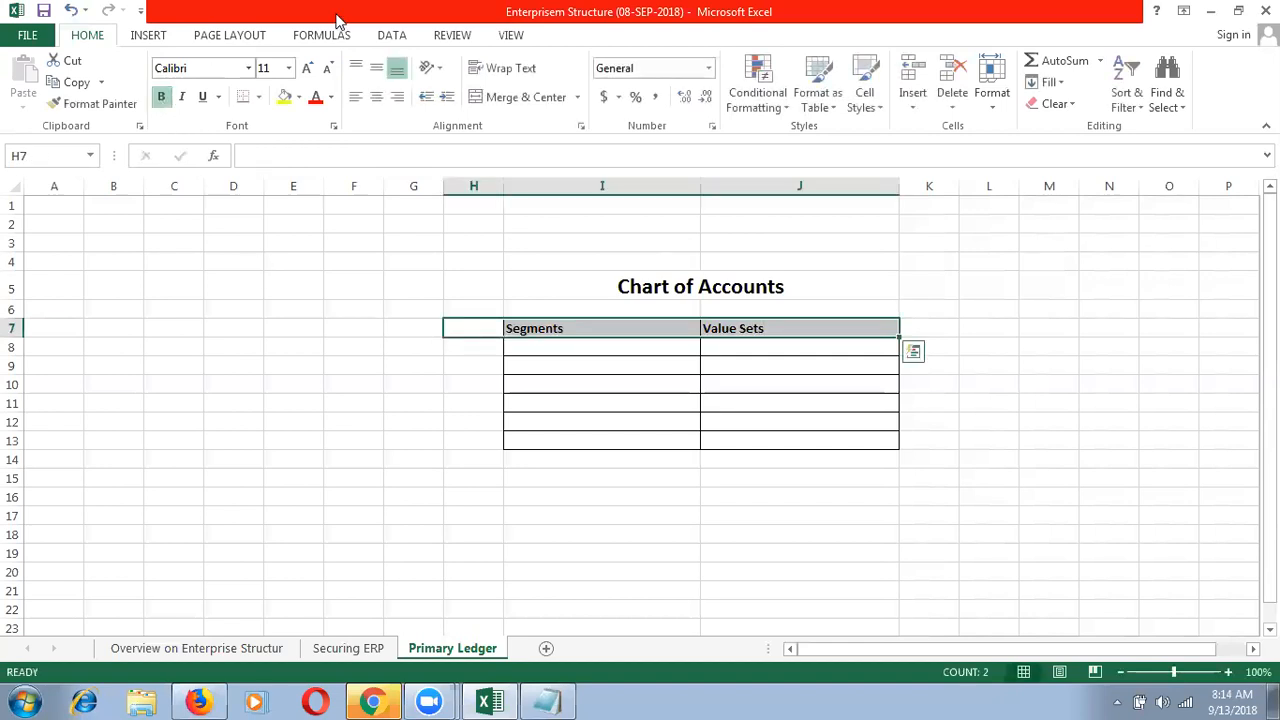
{"action": "left_click", "coordinate": [287, 68]}
{"action": "left_click", "coordinate": [268, 162]}
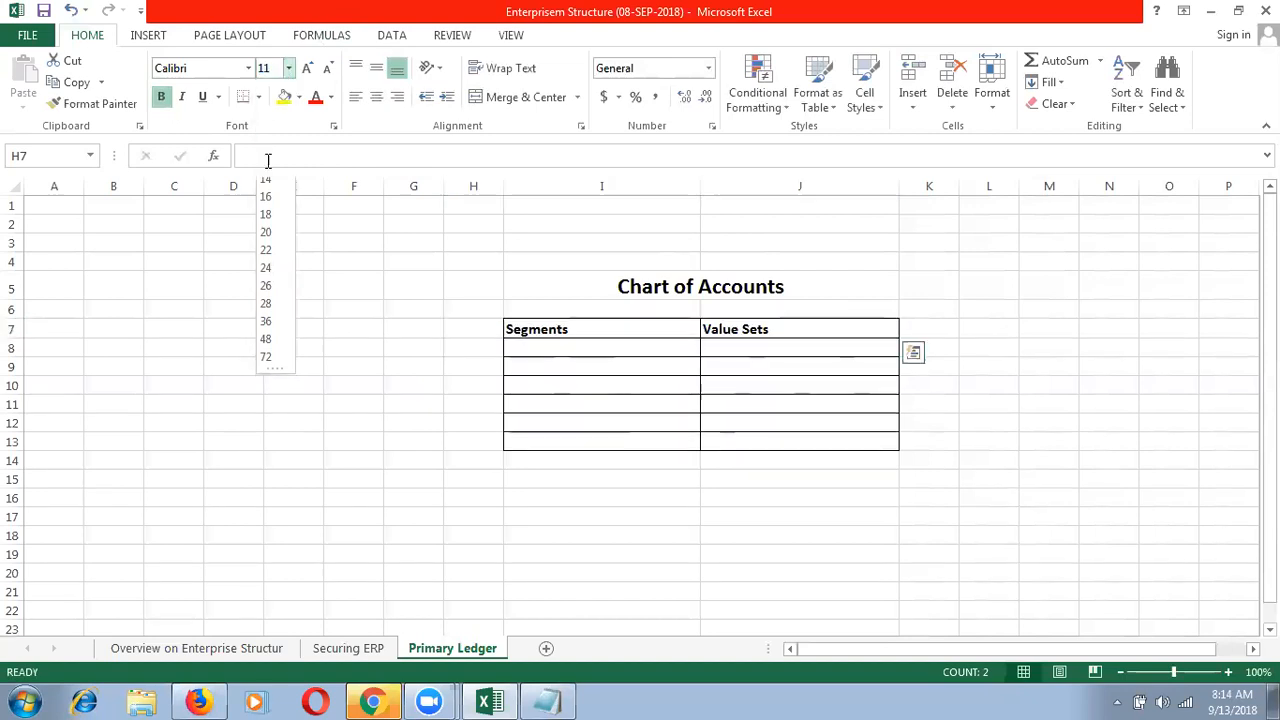
{"action": "left_click", "coordinate": [532, 8]}
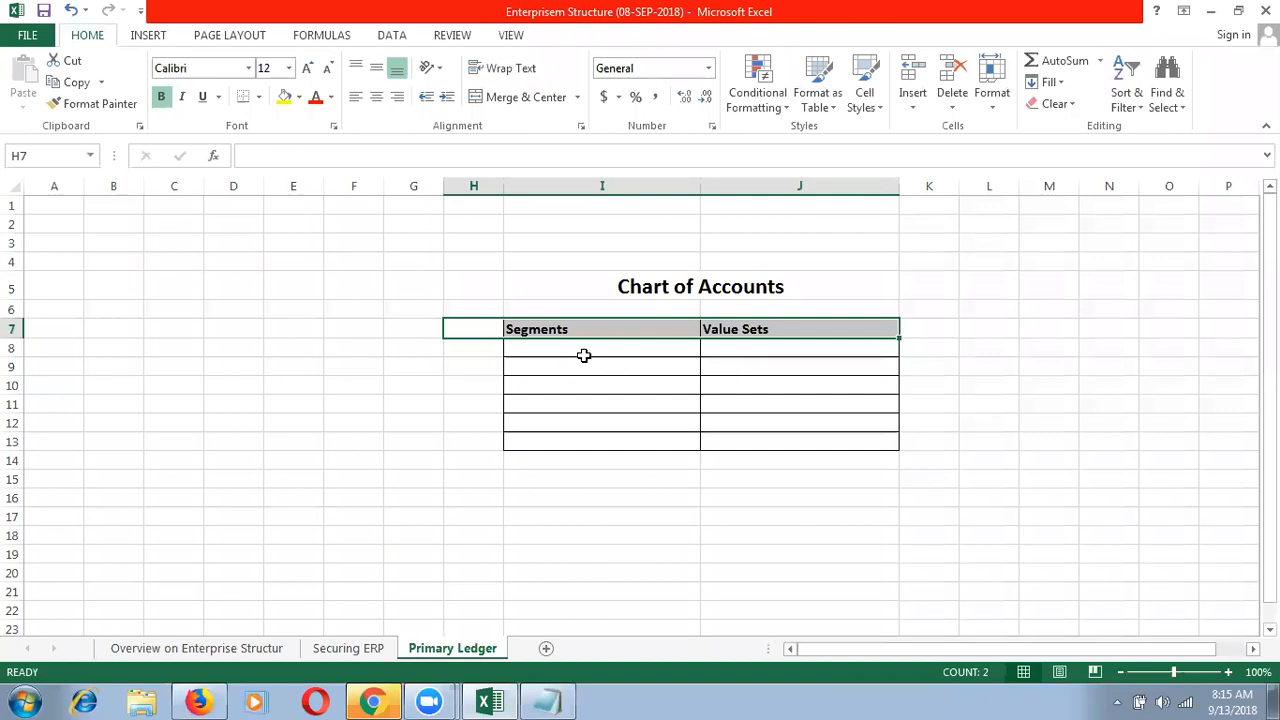
- Enter "Company" in I8 and "Account" in I9 under the Segments header
{"action": "left_click", "coordinate": [572, 355]}
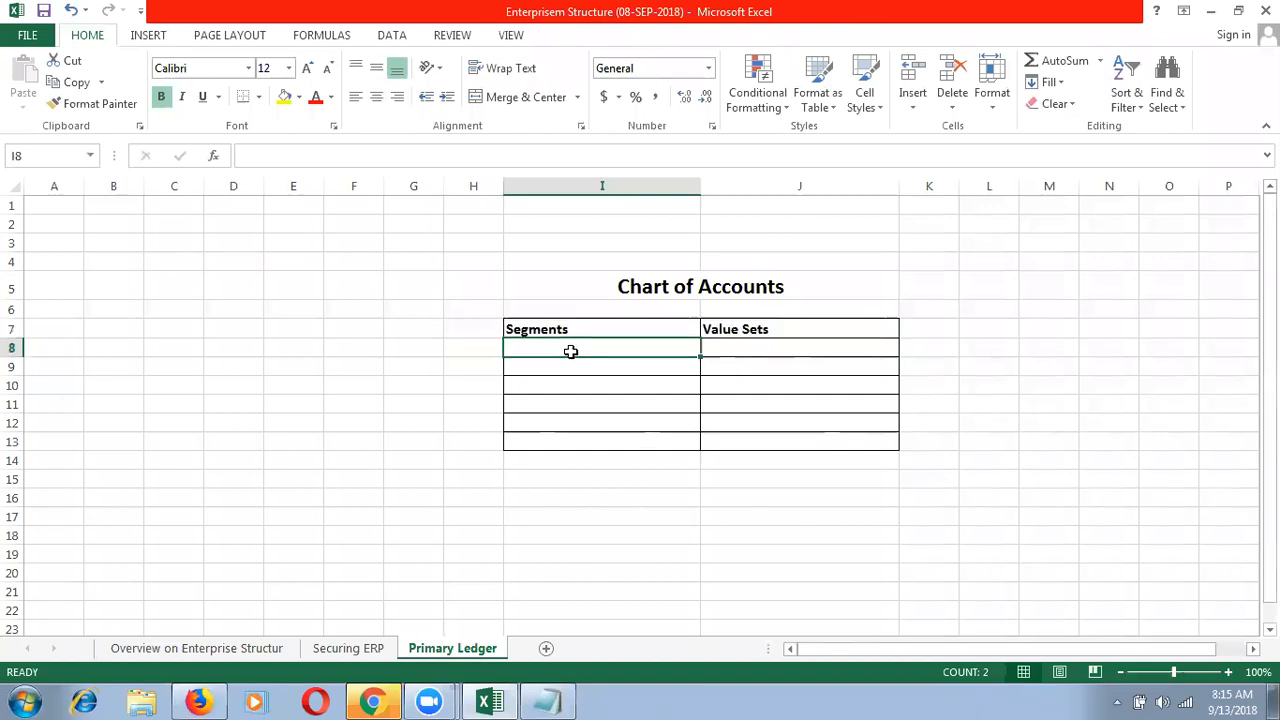
{"action": "type", "text": "Company"}
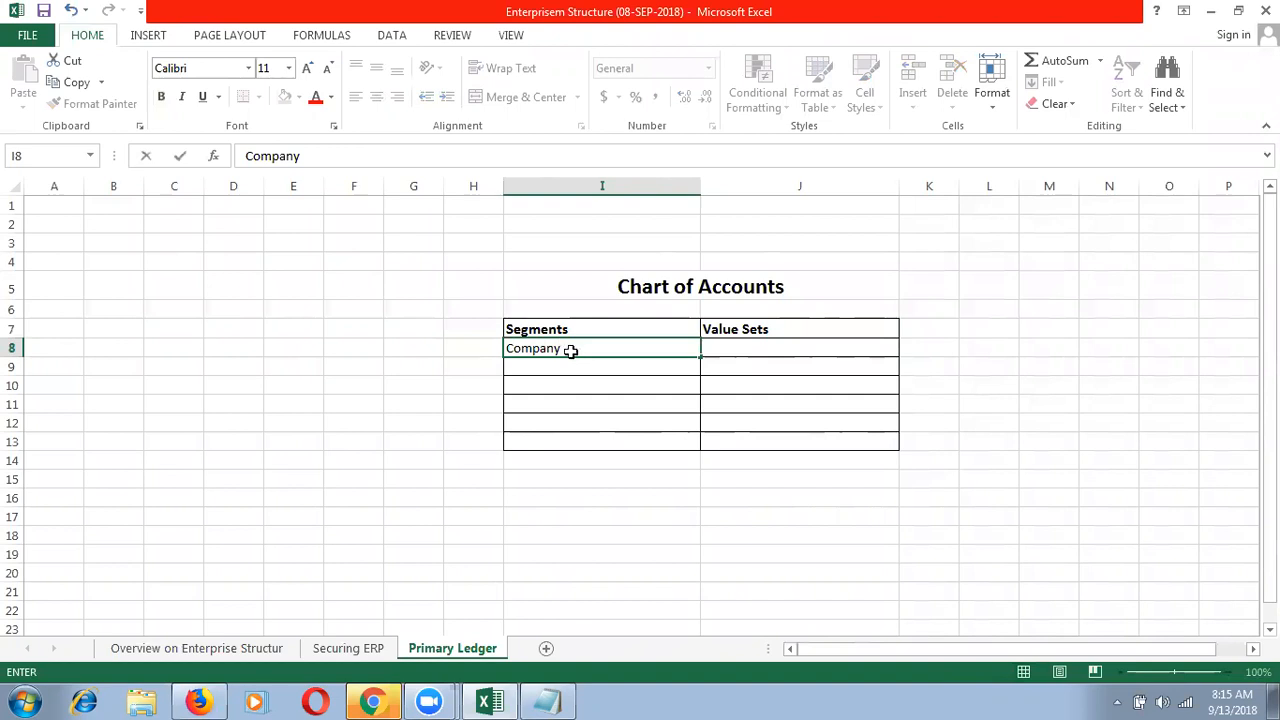
{"action": "key", "text": "Return"}
{"action": "type", "text": "Acco"}
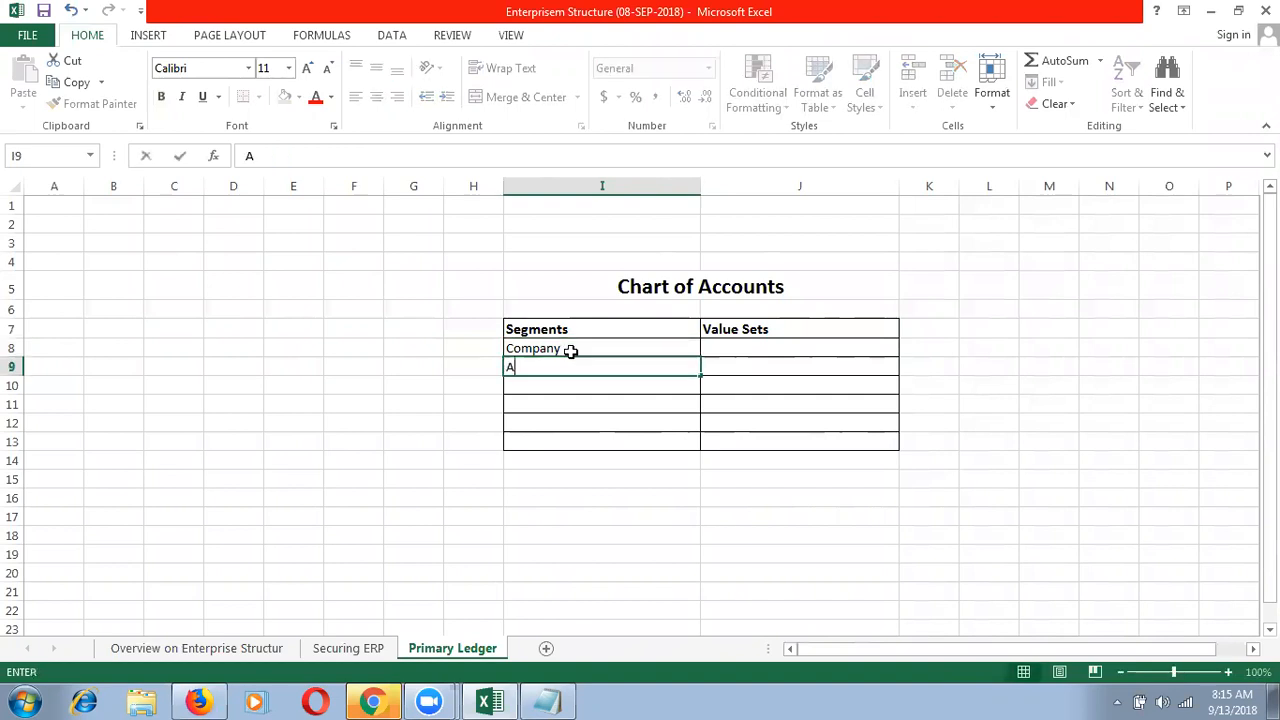
{"action": "type", "text": "unt"}
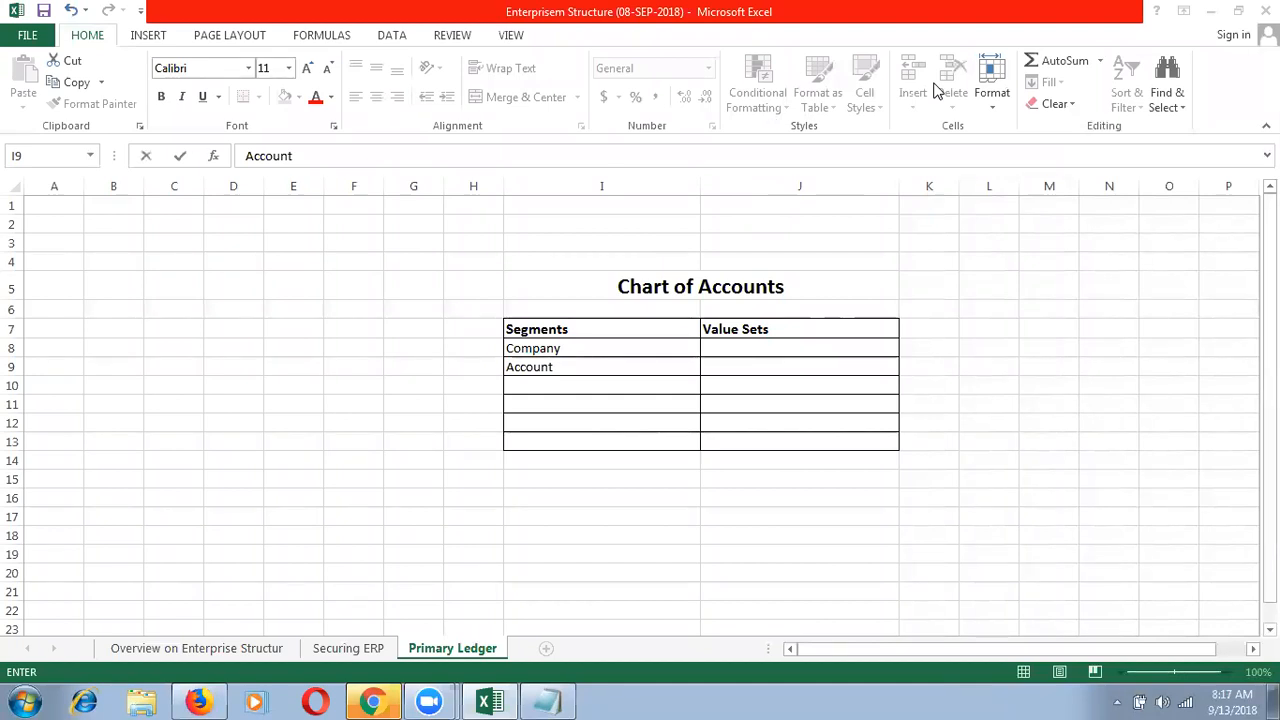
- Add "Department" in I10 and "Location" in I11 to the Segments column
{"action": "left_click", "coordinate": [560, 389]}
{"action": "left_click", "coordinate": [561, 392]}
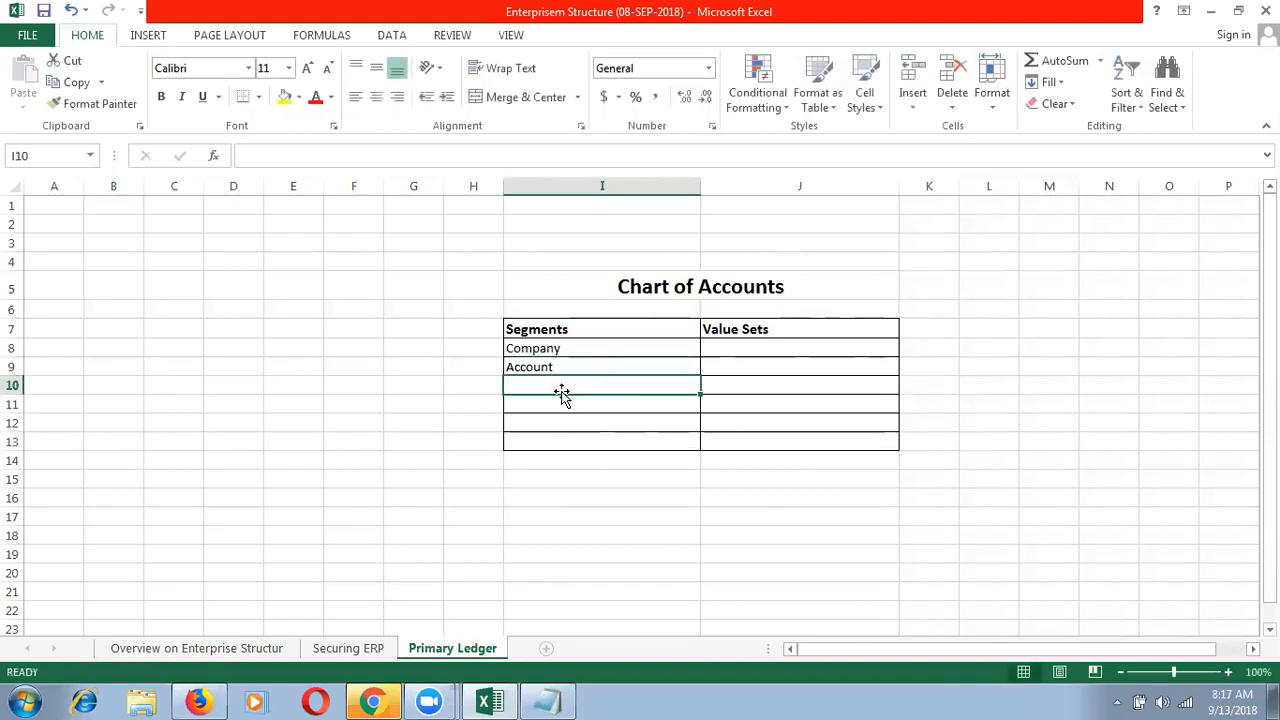
{"action": "type", "text": "Dep"}
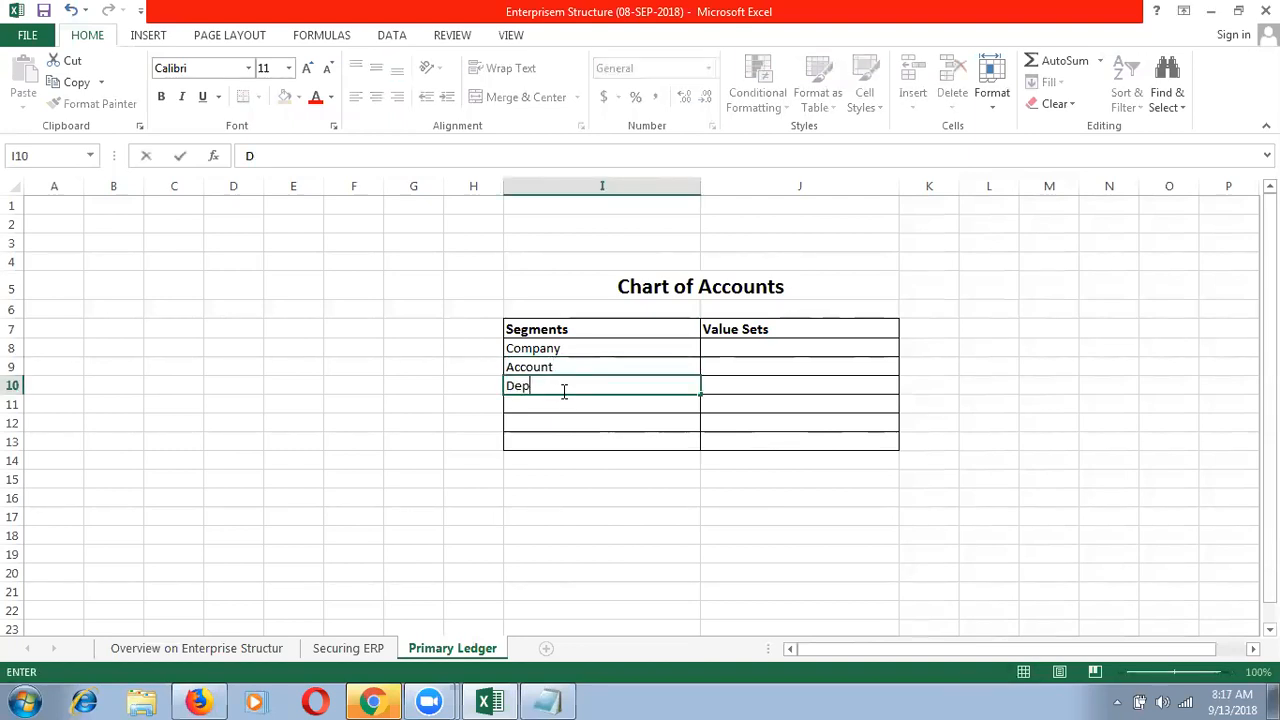
{"action": "type", "text": "artment"}
{"action": "key", "text": "Return"}
{"action": "type", "text": "Location"}
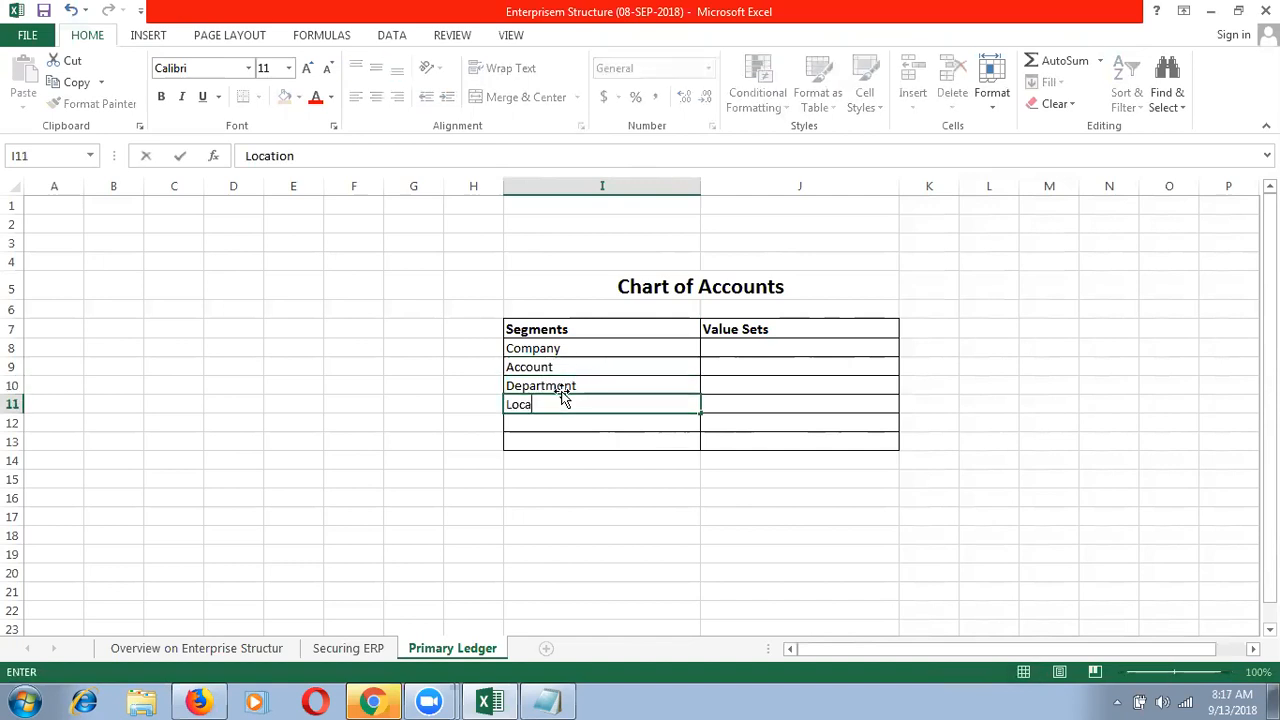
- Add the prefix "SEP_" to the Company and Account segment names in I8 and I9
{"action": "left_click", "coordinate": [511, 348]}
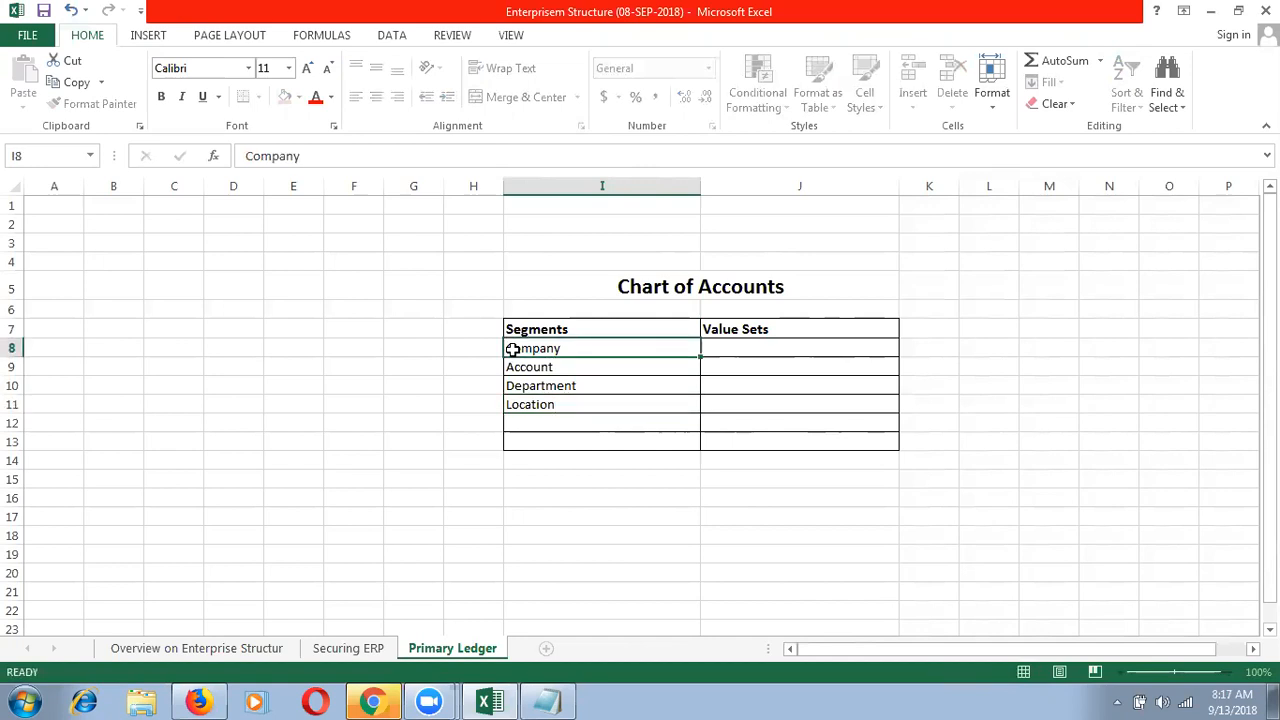
{"action": "left_click", "coordinate": [246, 155]}
{"action": "type", "text": "SEP"}
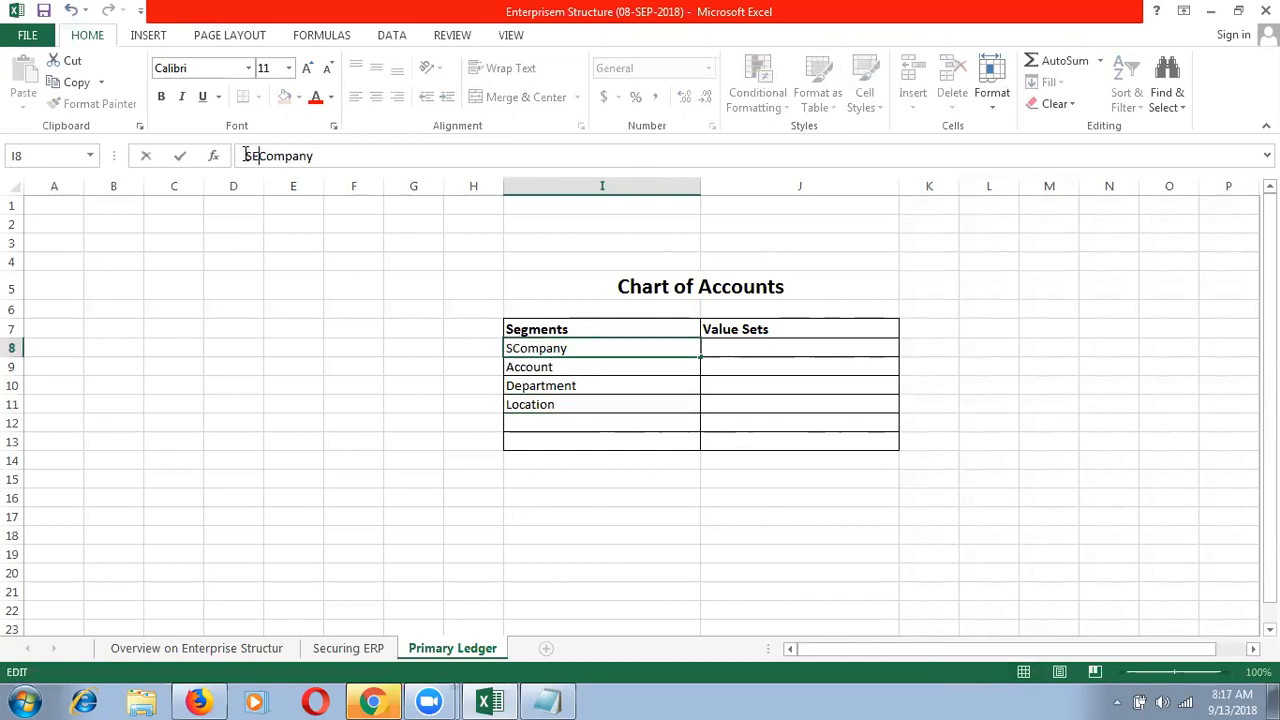
{"action": "type", "text": "_"}
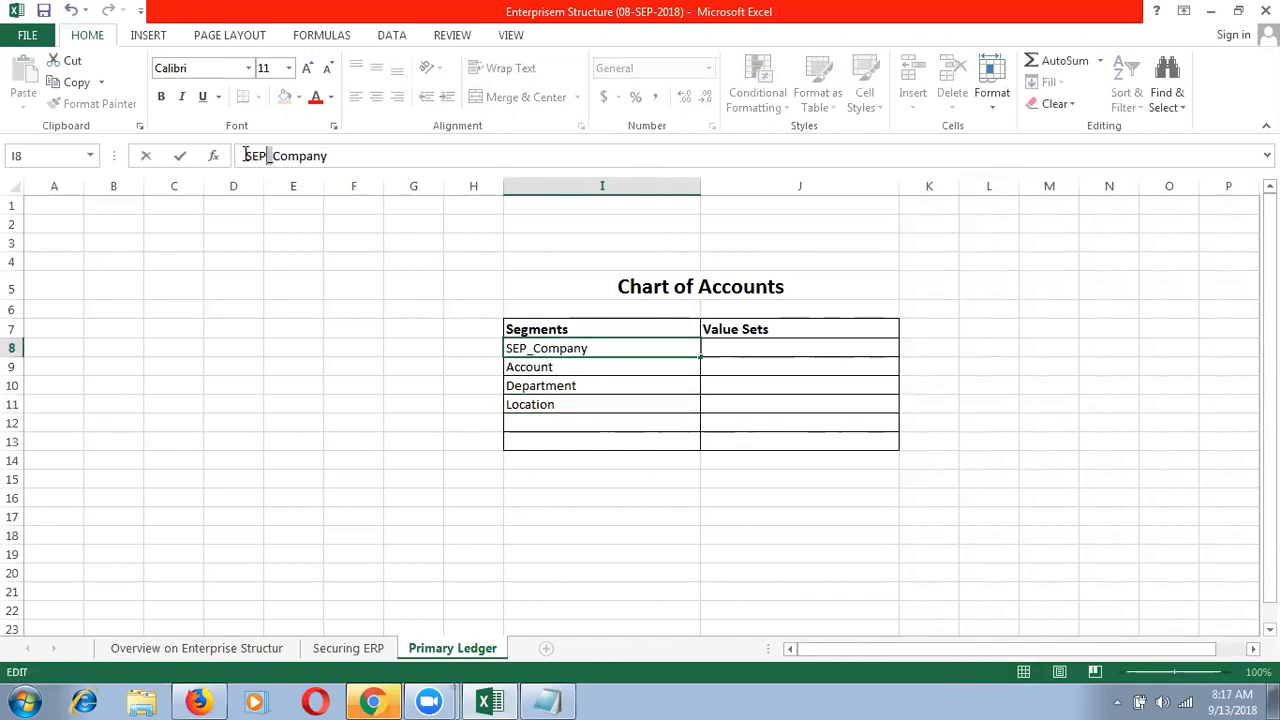
{"action": "left_click", "coordinate": [537, 367]}
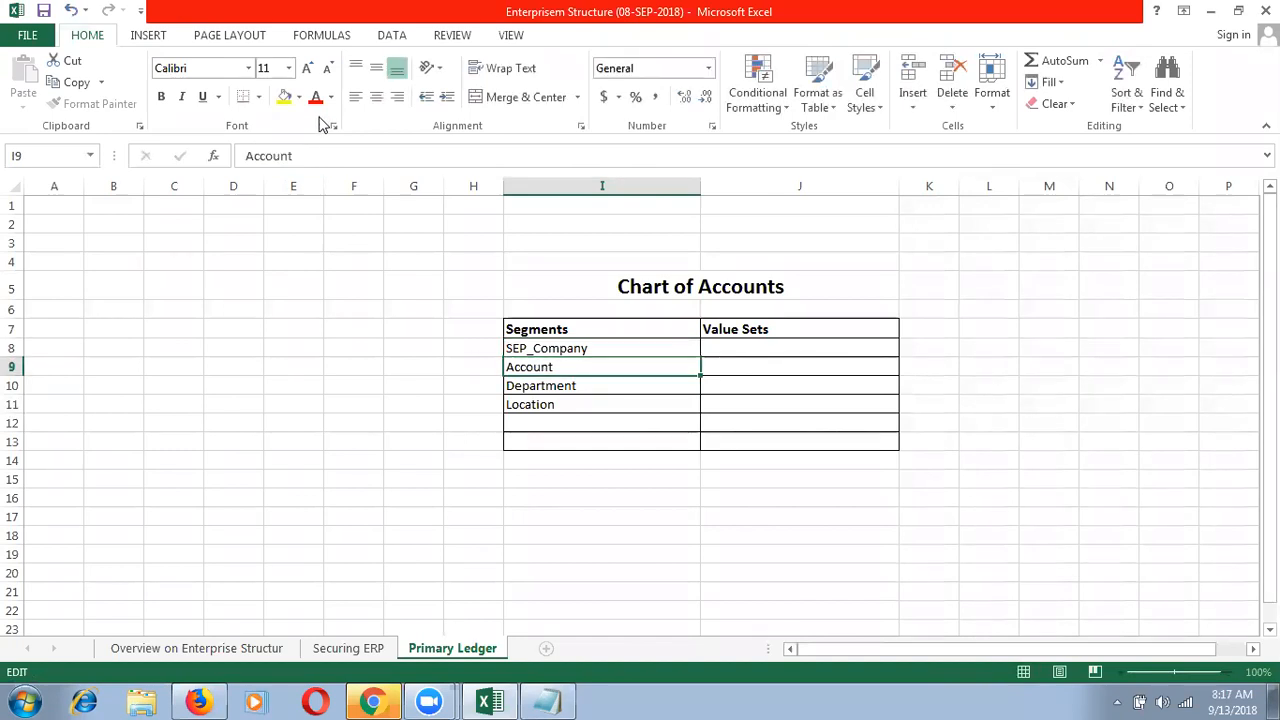
{"action": "left_click", "coordinate": [239, 156]}
{"action": "type", "text": "SEP"}
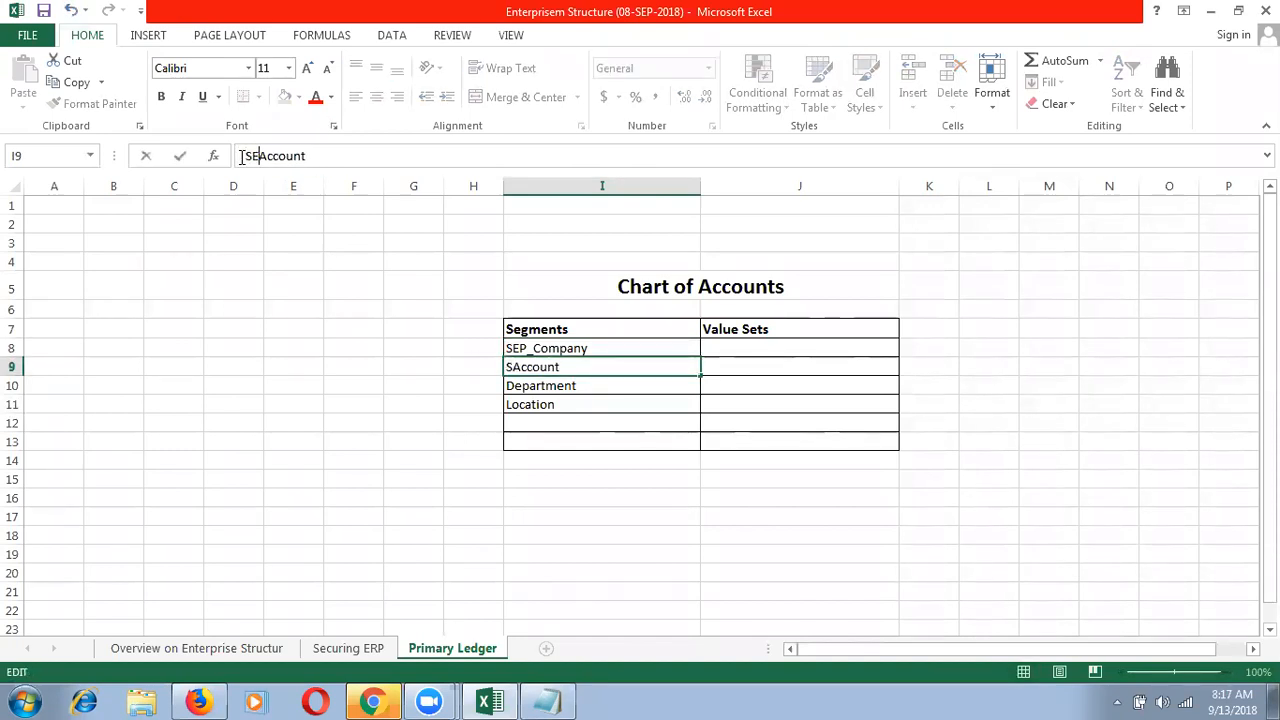
{"action": "type", "text": "_"}
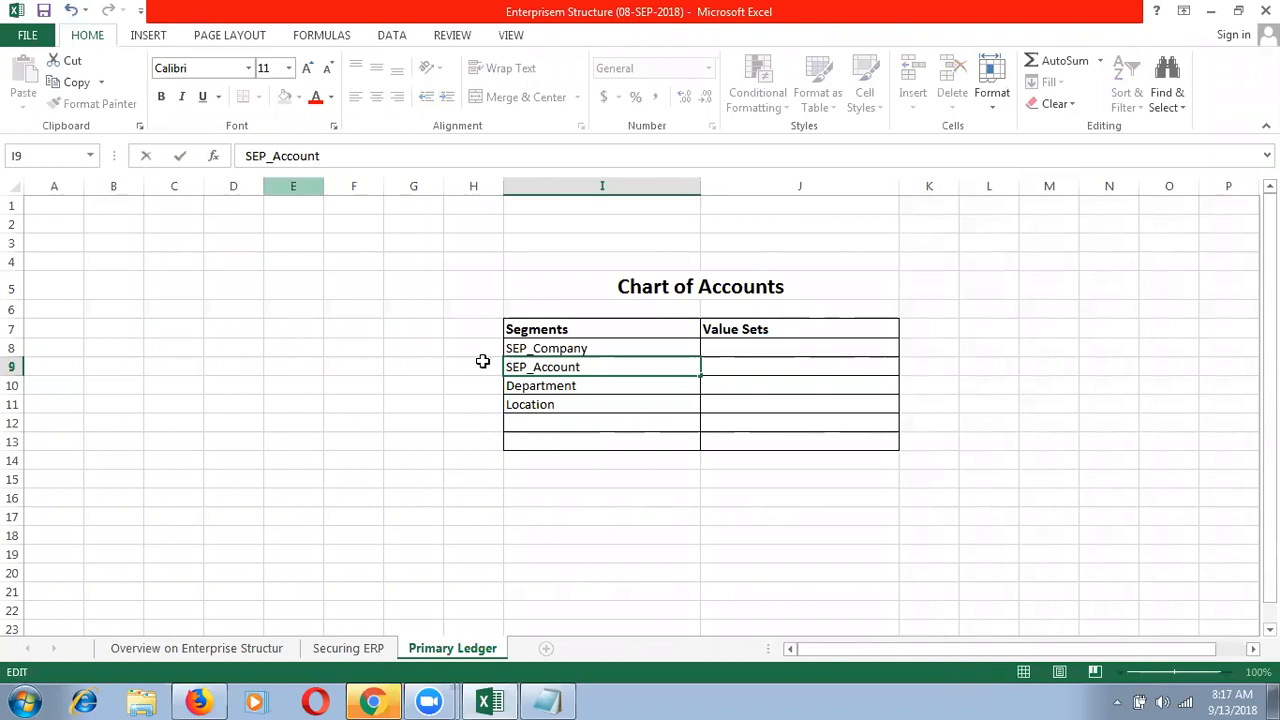
- Add the prefix "SEP_" to the Department and Location segment names in I10 and I11
{"action": "left_click", "coordinate": [565, 386]}
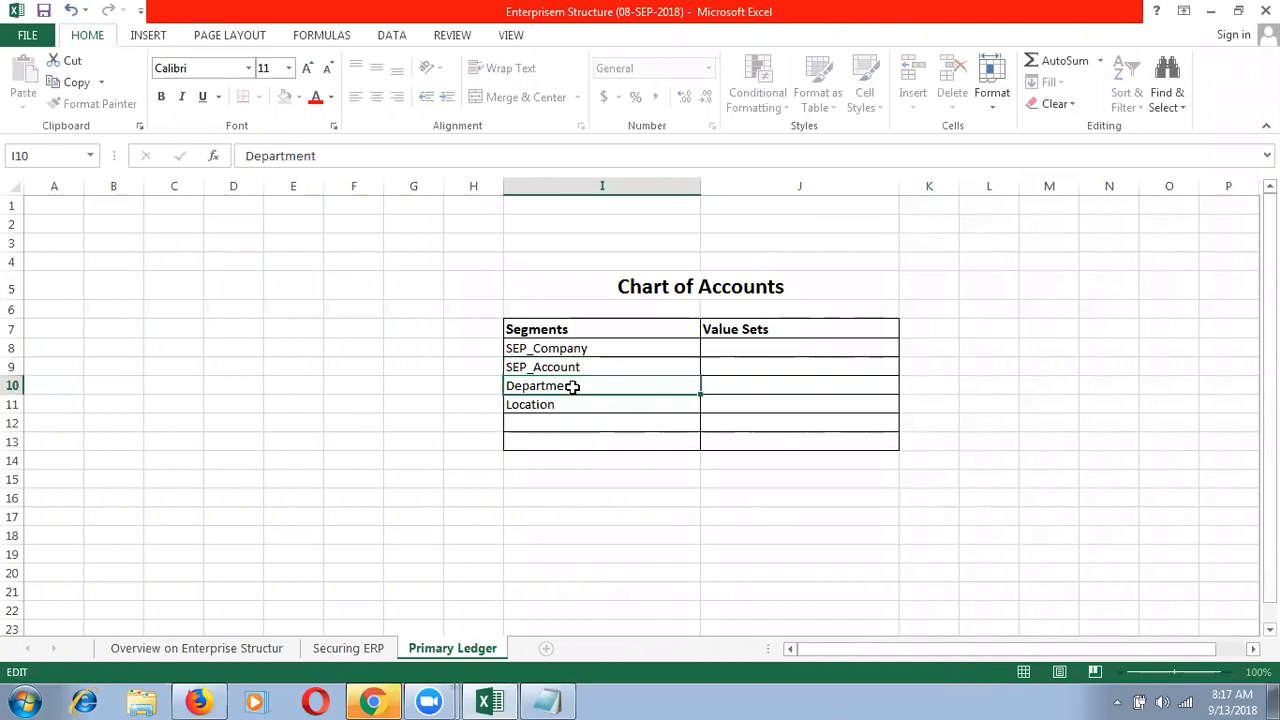
{"action": "left_click", "coordinate": [243, 158]}
{"action": "type", "text": "SEP-"}
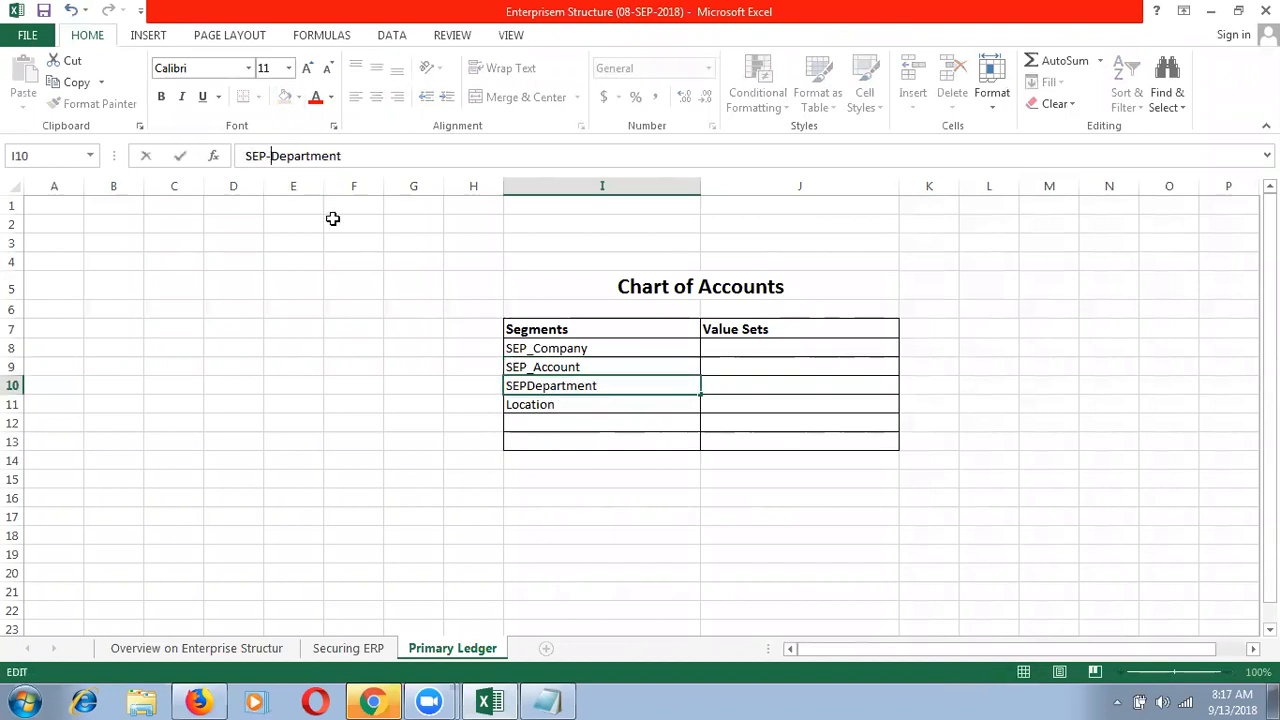
{"action": "key", "text": "BackSpace"}
{"action": "type", "text": "_"}
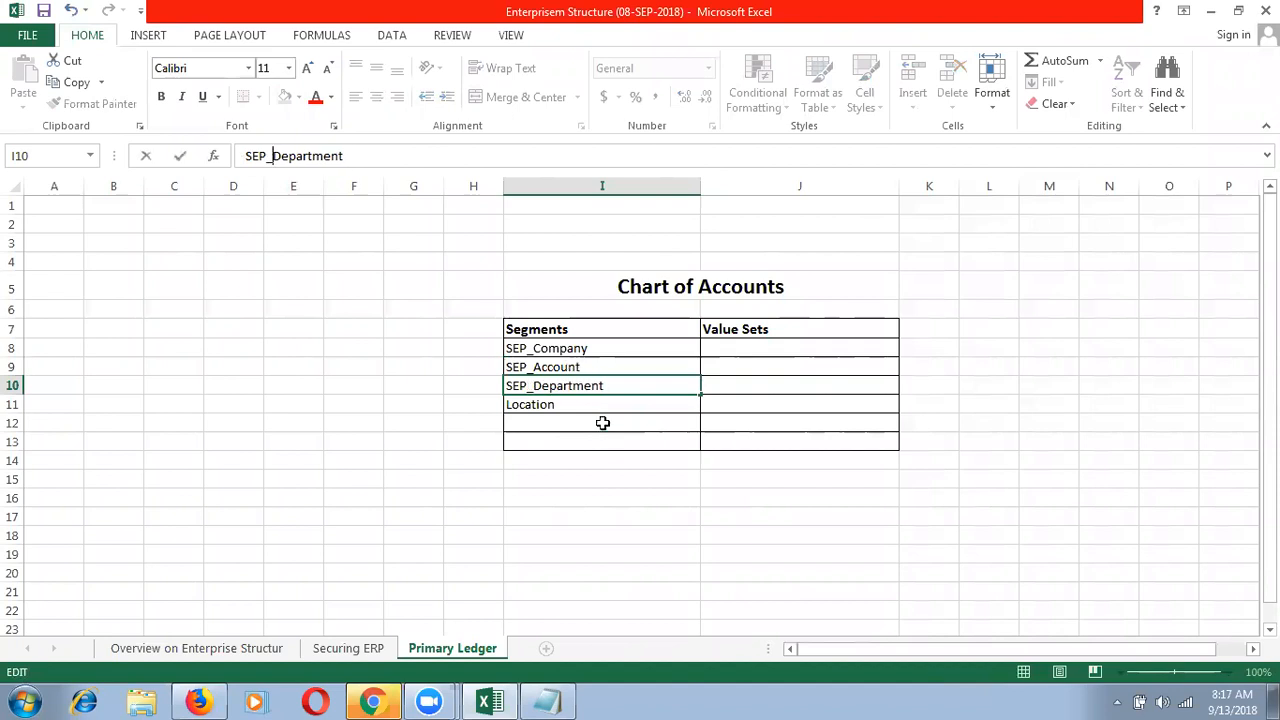
{"action": "left_click", "coordinate": [603, 406]}
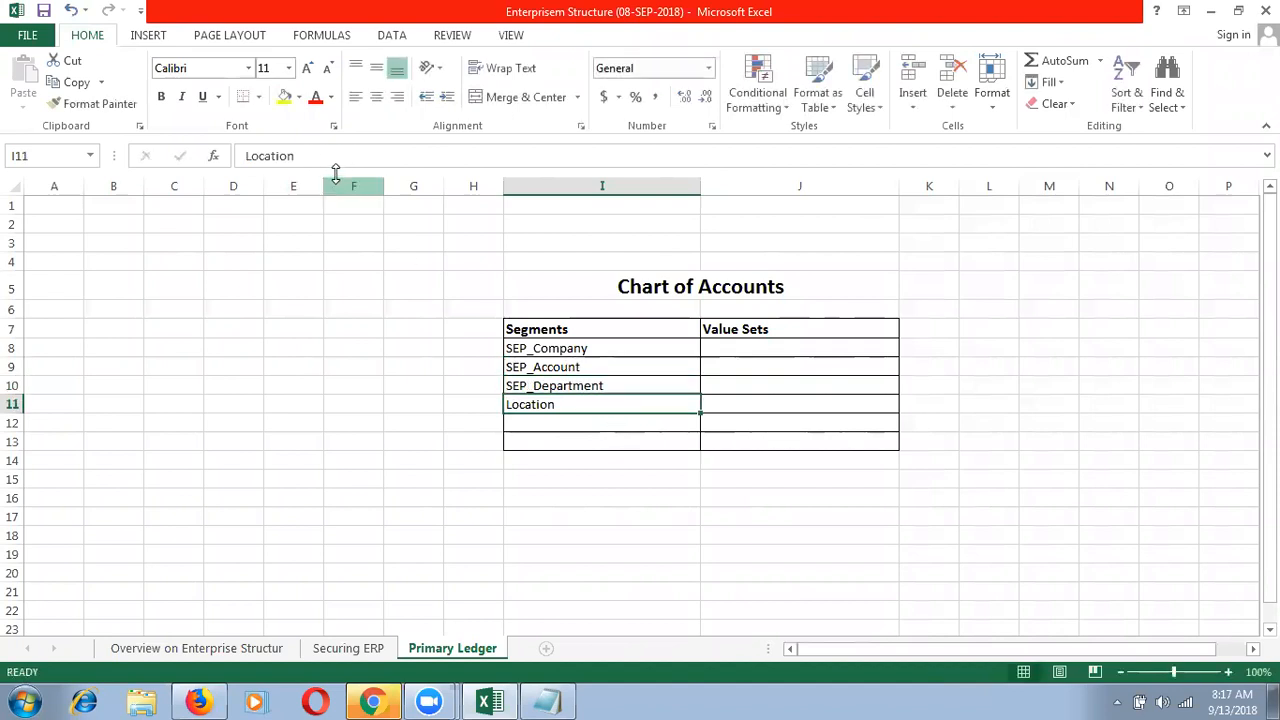
{"action": "left_click", "coordinate": [245, 158]}
{"action": "type", "text": "SEP_"}
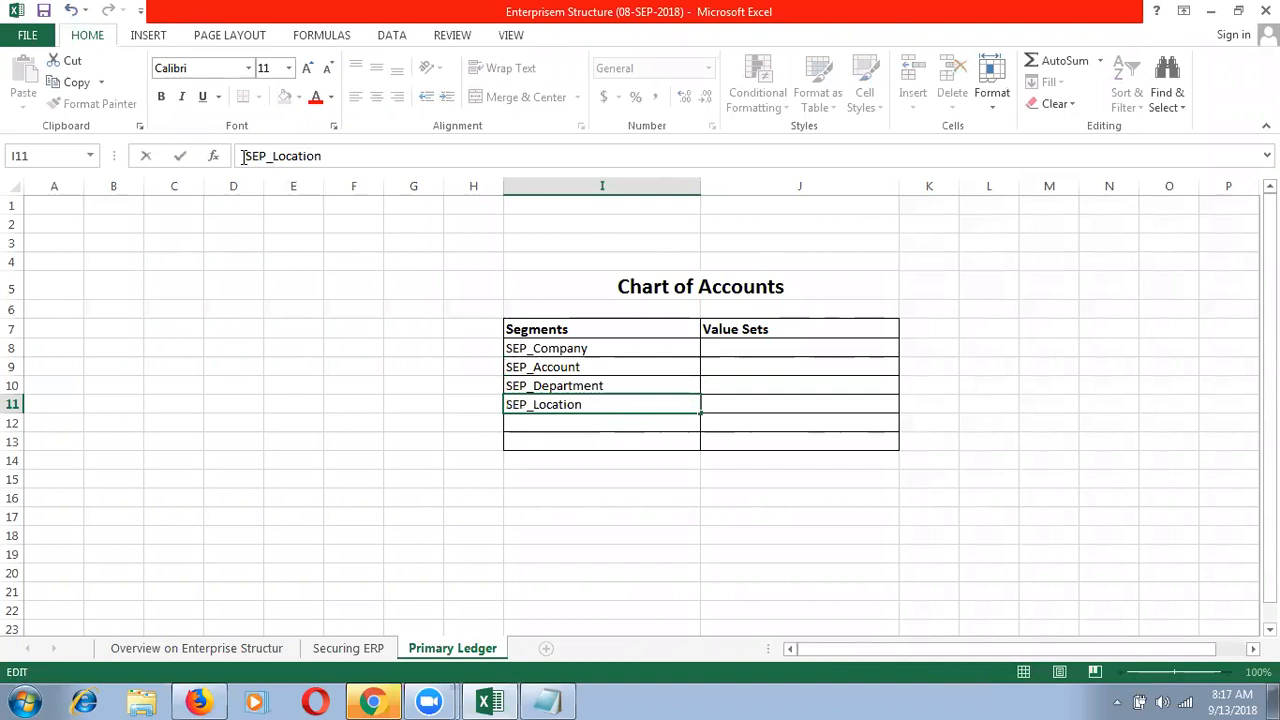
{"action": "left_click", "coordinate": [610, 350]}
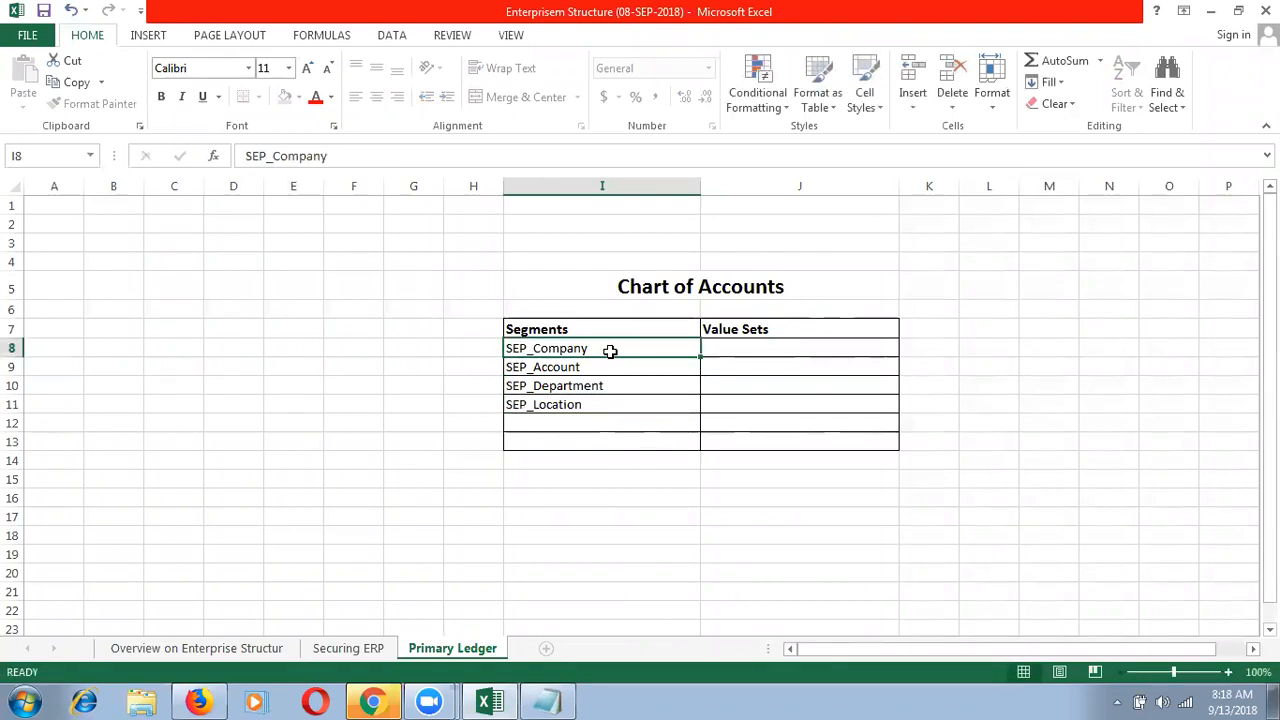
{"action": "left_click", "coordinate": [612, 369]}
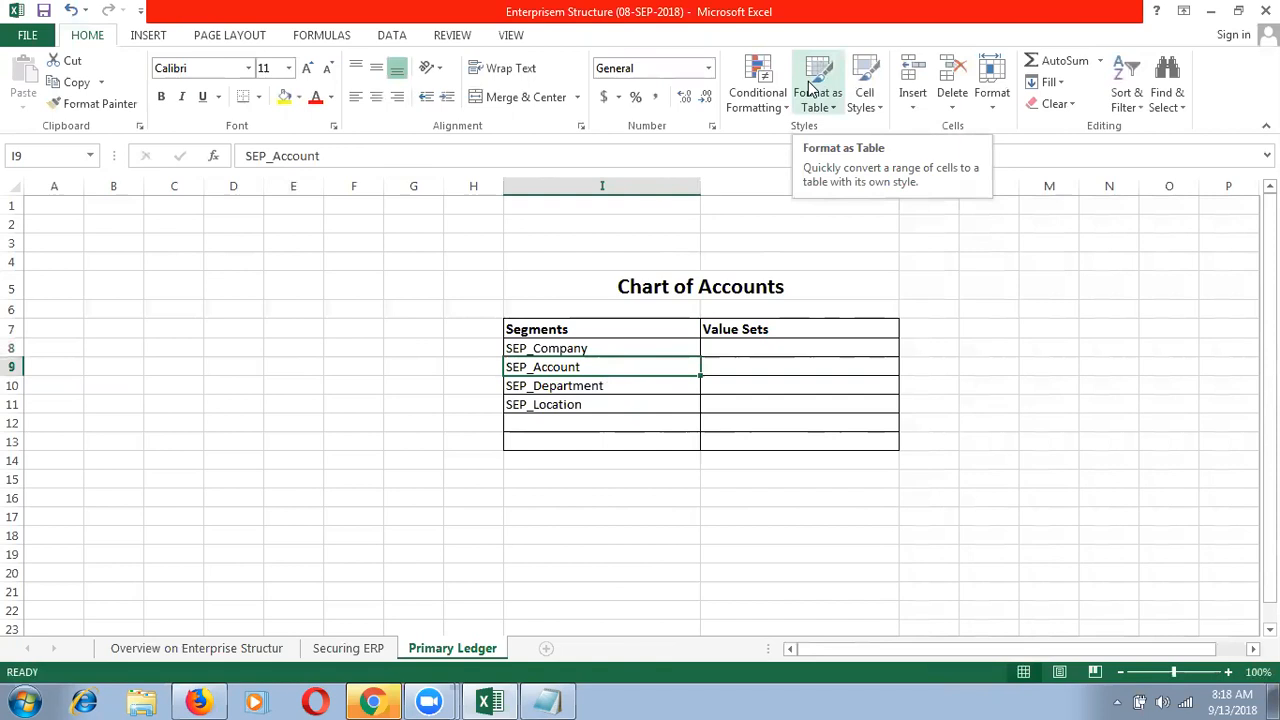
{"action": "left_click", "coordinate": [752, 348]}
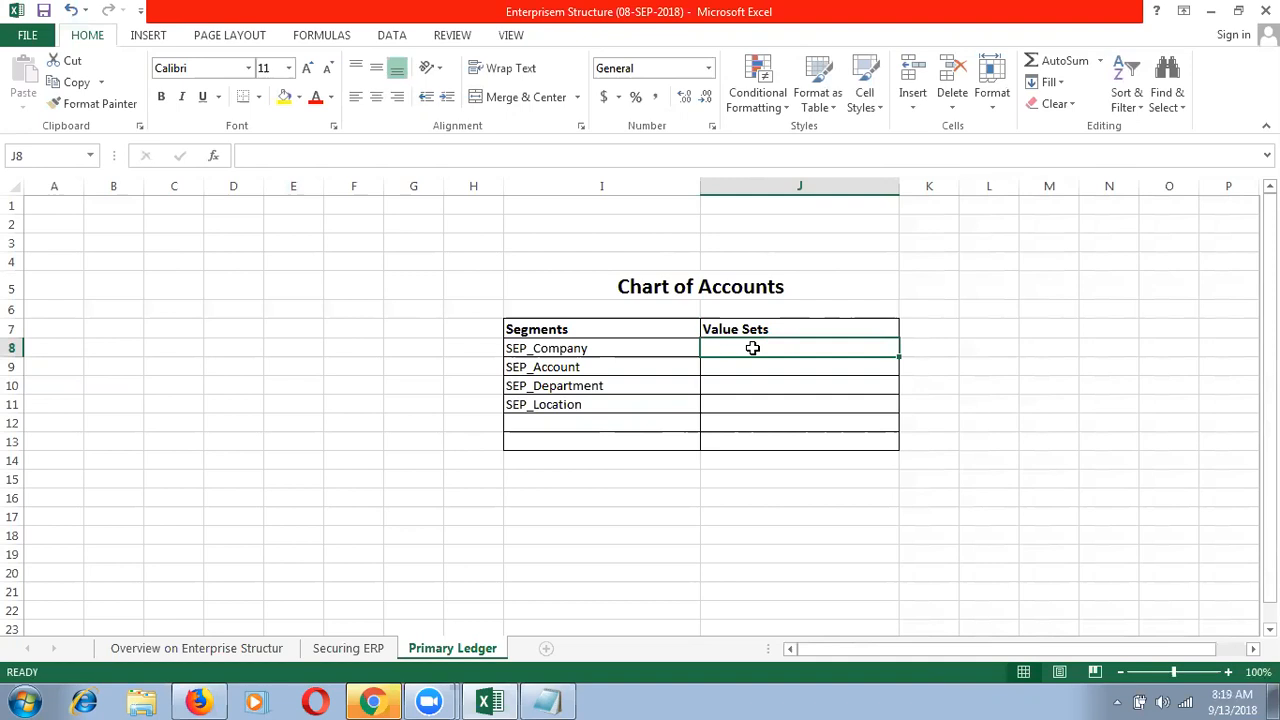
{"action": "left_click", "coordinate": [615, 321]}
{"action": "key", "text": "Down"}
{"action": "key", "text": "Down"}
{"action": "key", "text": "Down"}
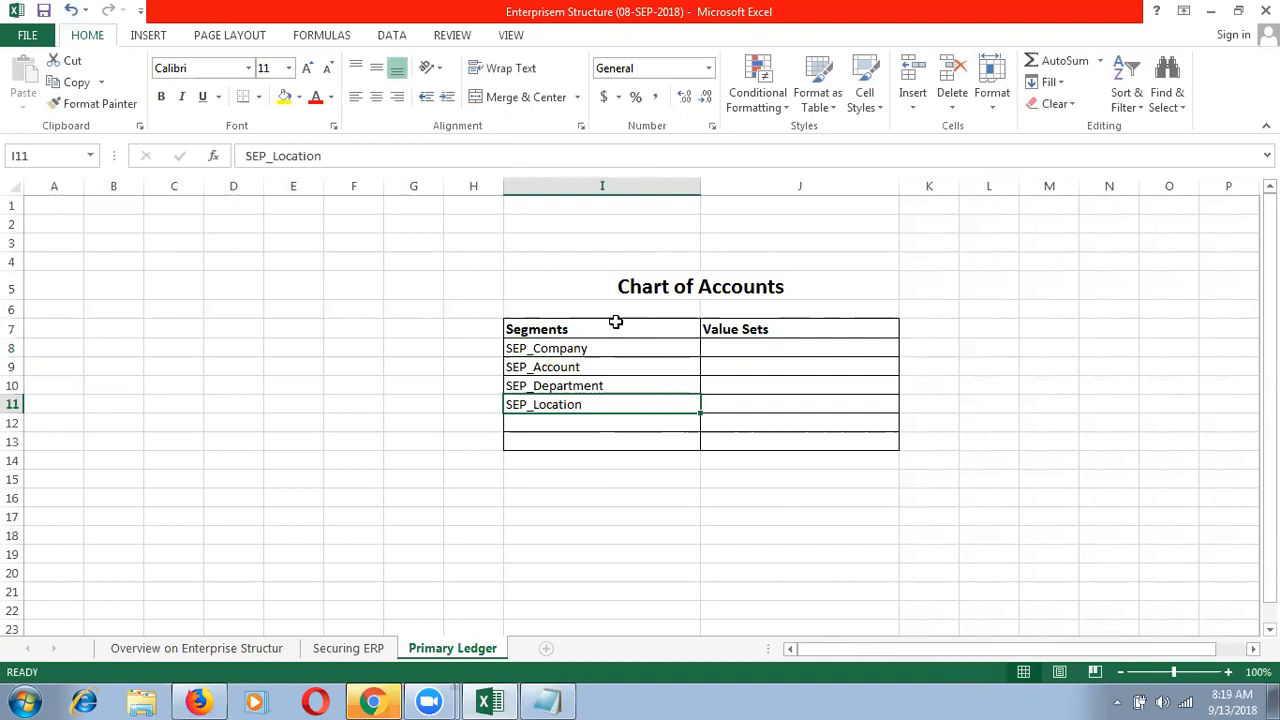
{"action": "left_click", "coordinate": [627, 364]}
{"action": "left_click", "coordinate": [648, 346]}
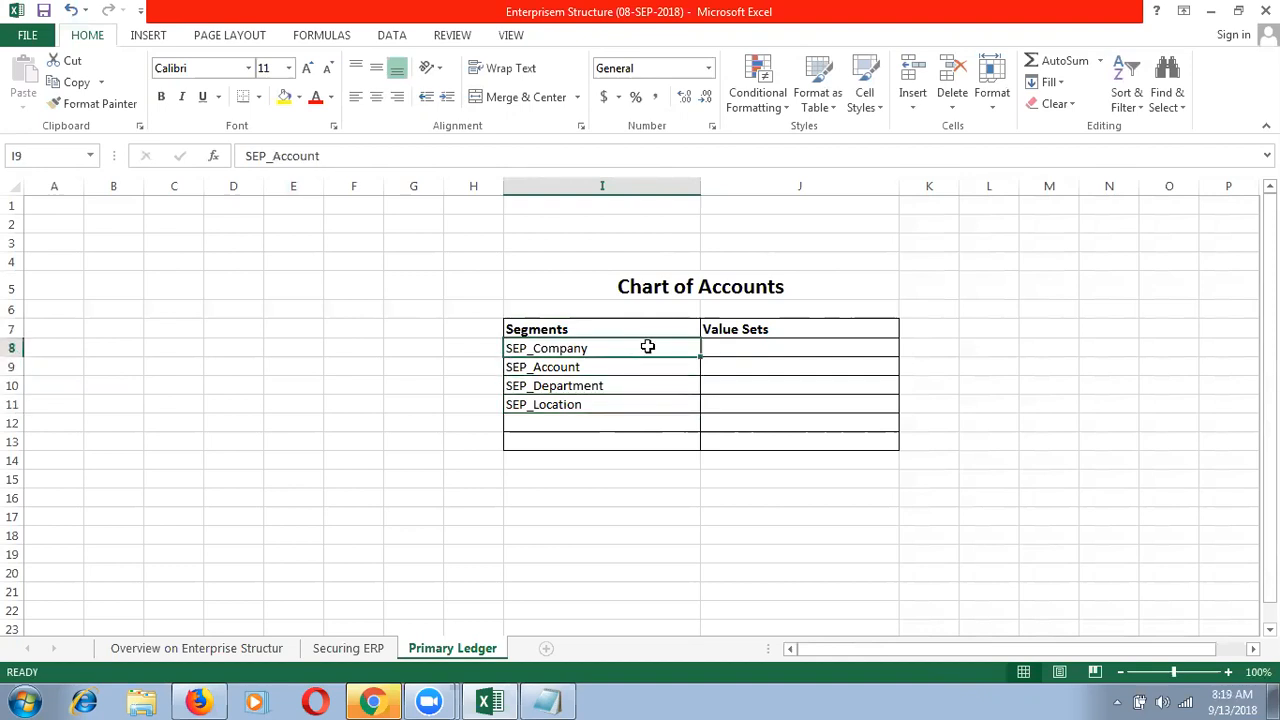
- Enter "SEP_Company Value Set" in J8 under the Value Sets header
{"action": "left_click", "coordinate": [720, 341]}
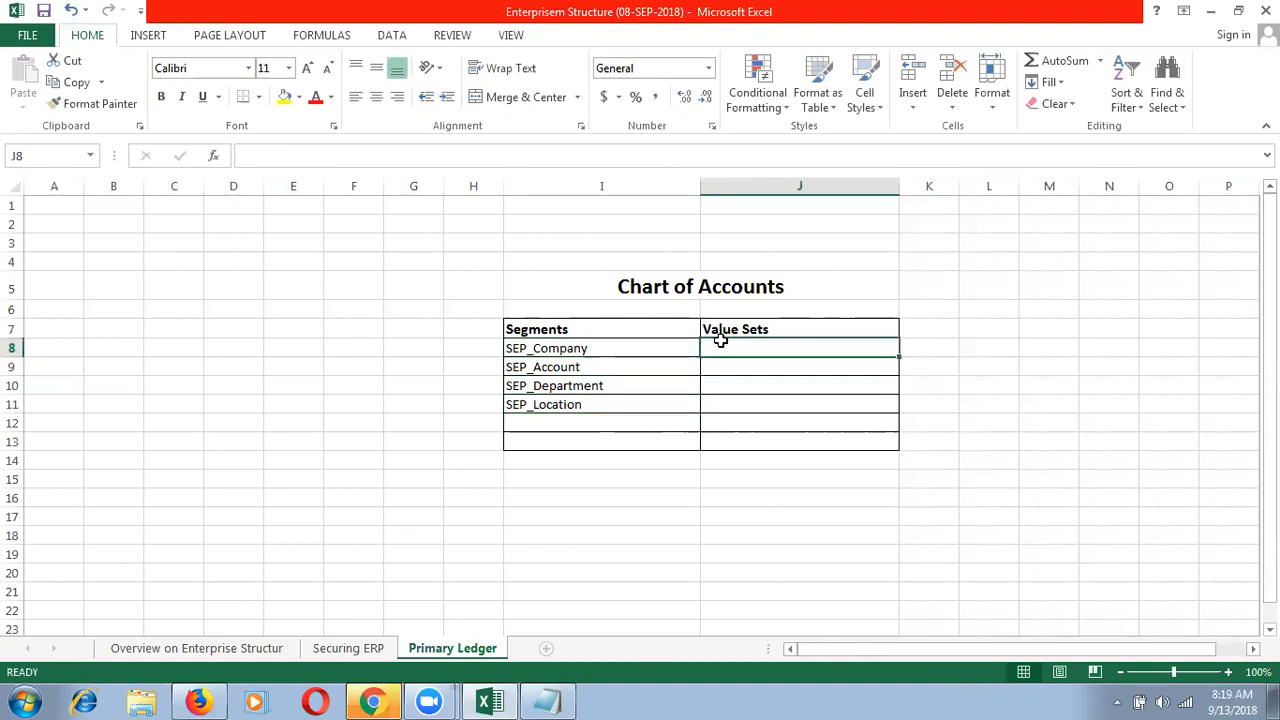
{"action": "type", "text": "SEP_C"}
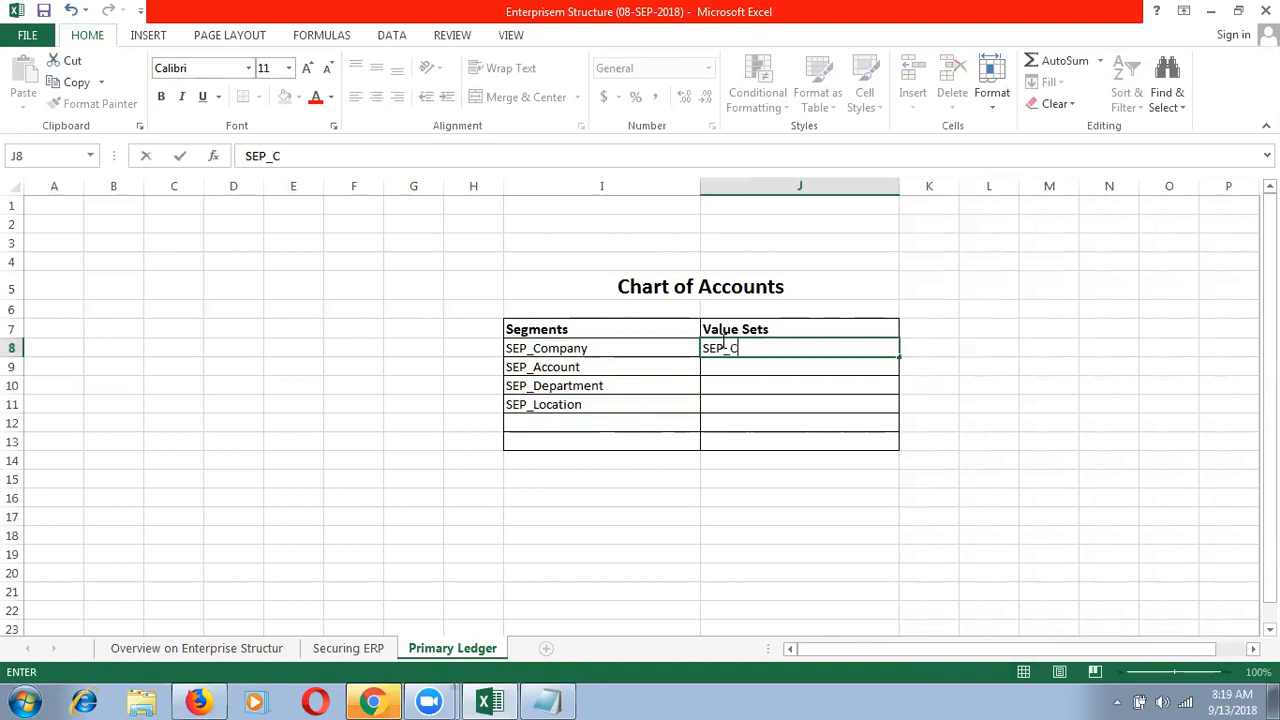
{"action": "type", "text": "ompany Valu"}
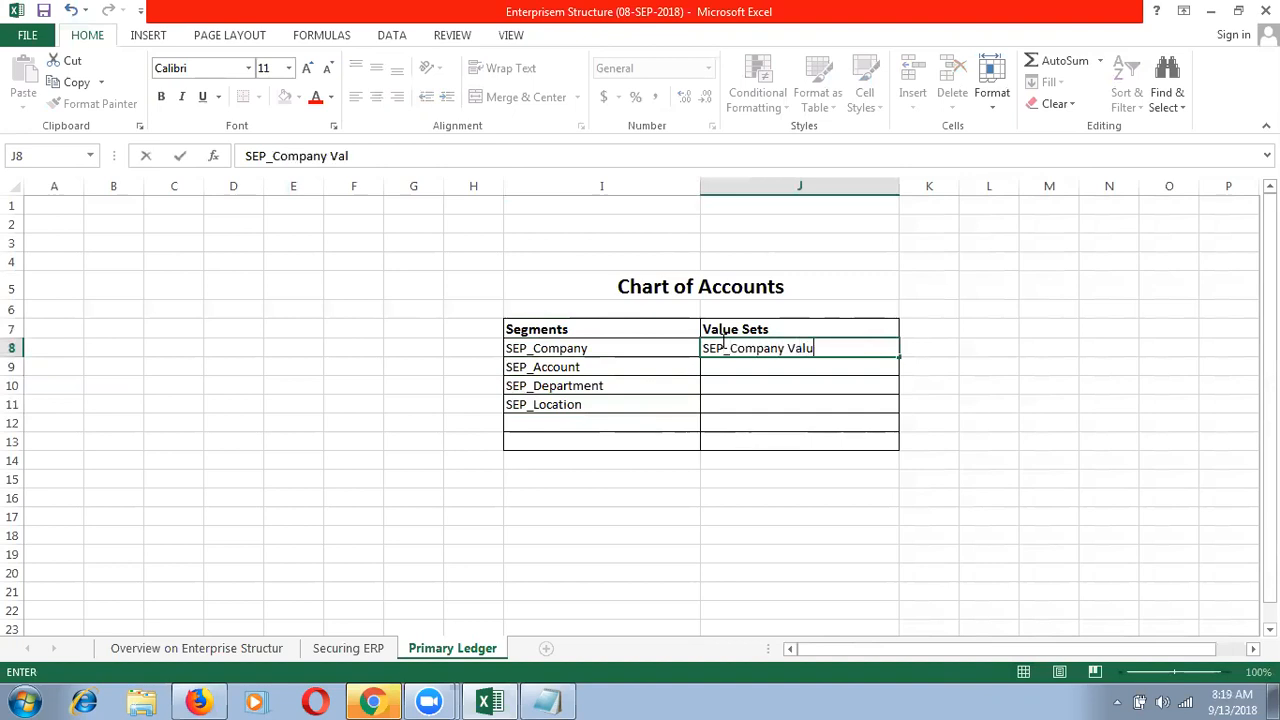
{"action": "type", "text": "e Set"}
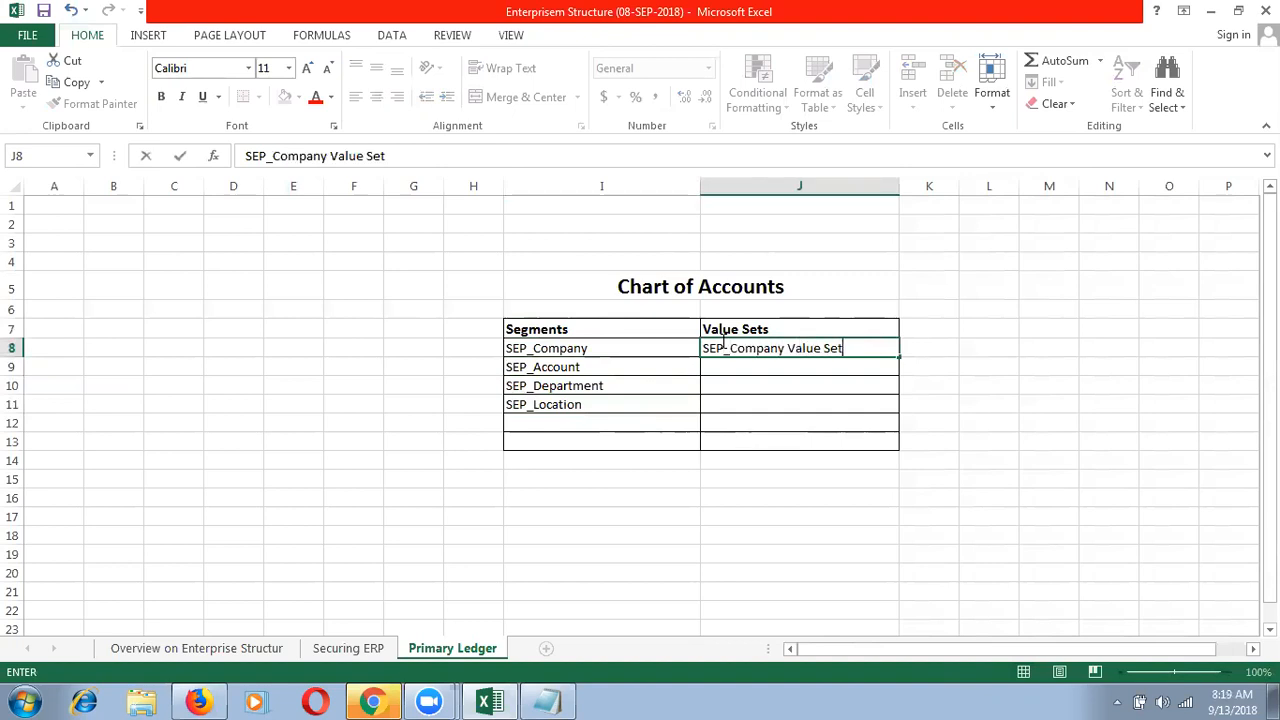
{"action": "key", "text": "Return"}
- Enter "SEP_Account Value Set" in J9 and accept the Flash Fill suggestions for the Department and Location value sets in J10 and J11
{"action": "type", "text": "S"}
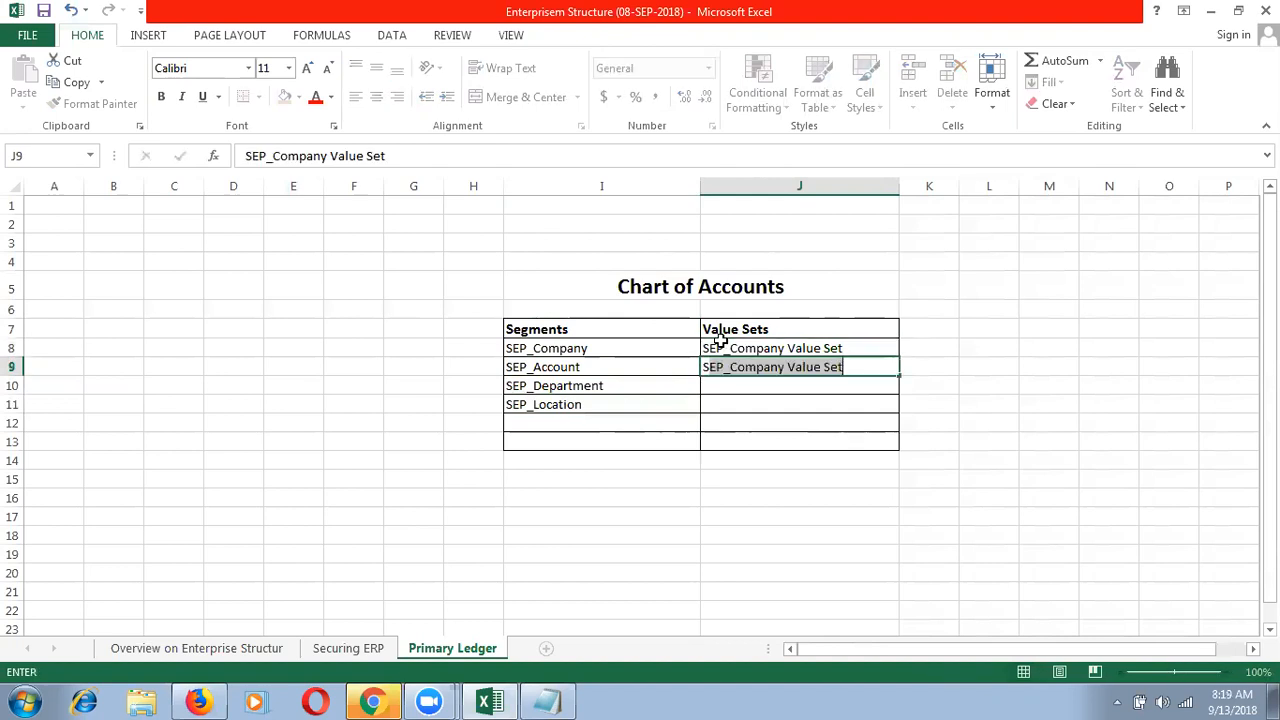
{"action": "type", "text": "EP_Account"}
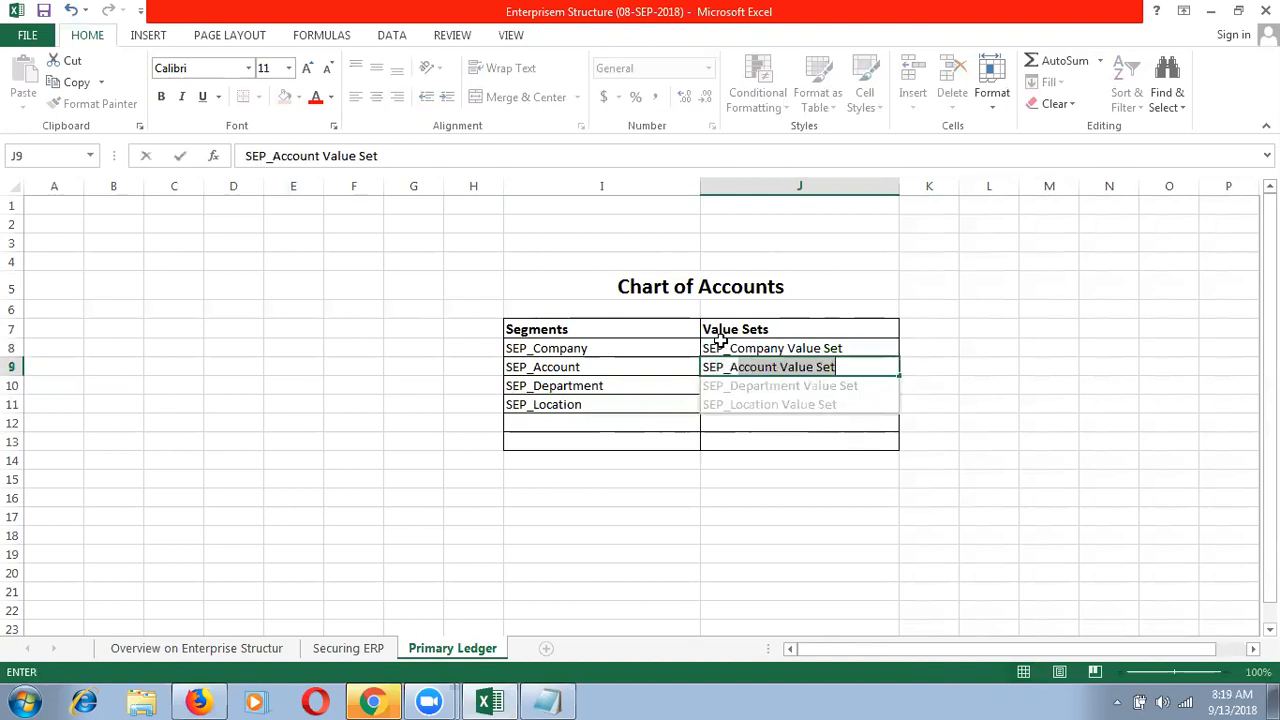
{"action": "key", "text": "Return"}
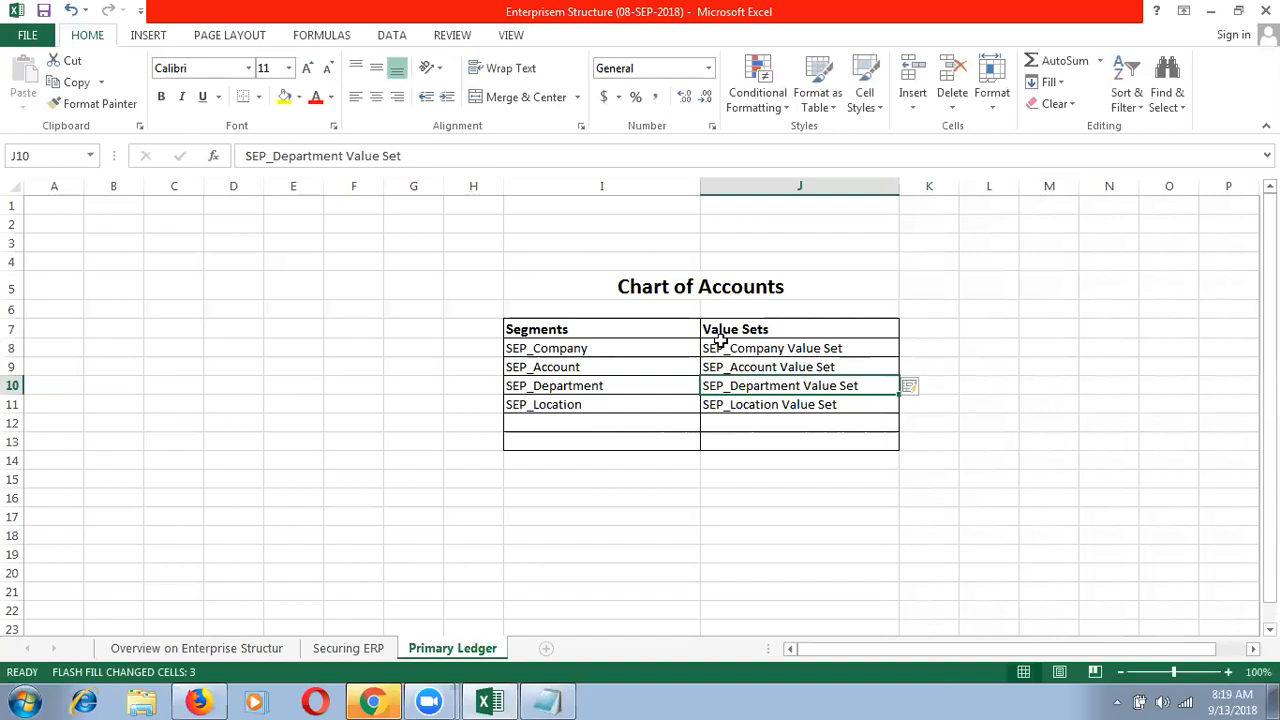
{"action": "left_click", "coordinate": [642, 404]}
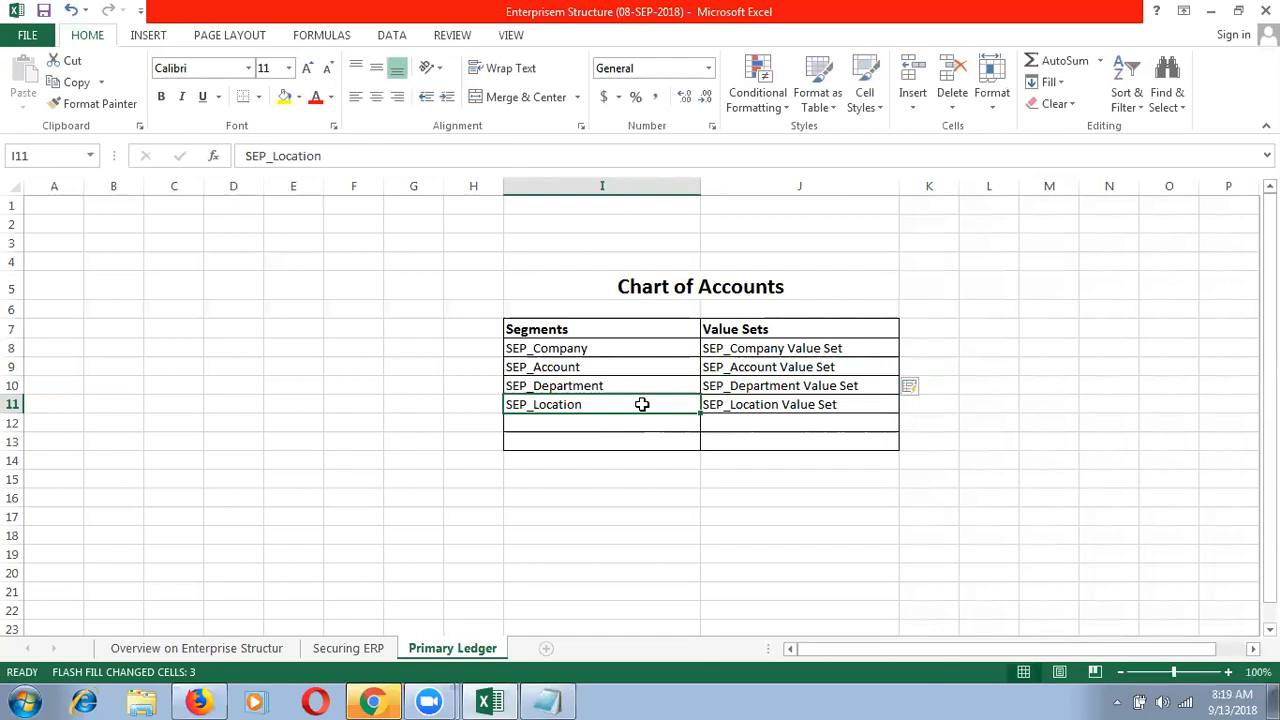
{"action": "left_click", "coordinate": [814, 53]}
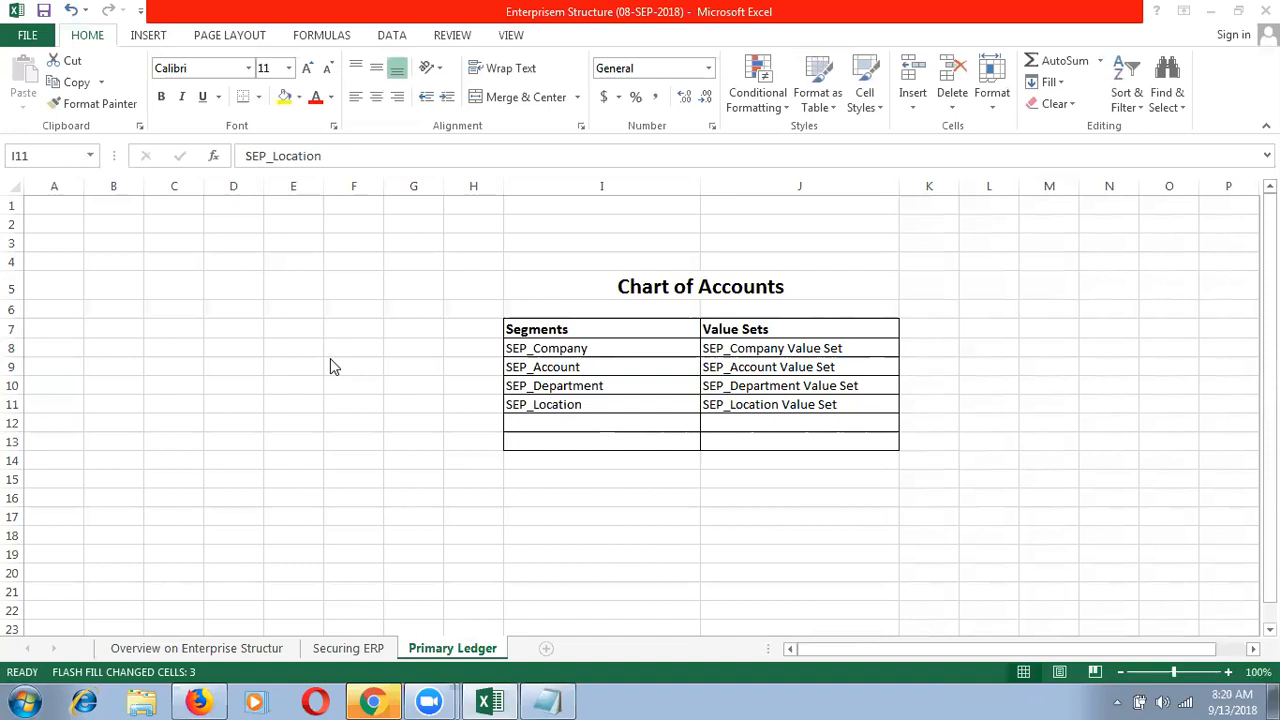
{"action": "left_click", "coordinate": [614, 385]}
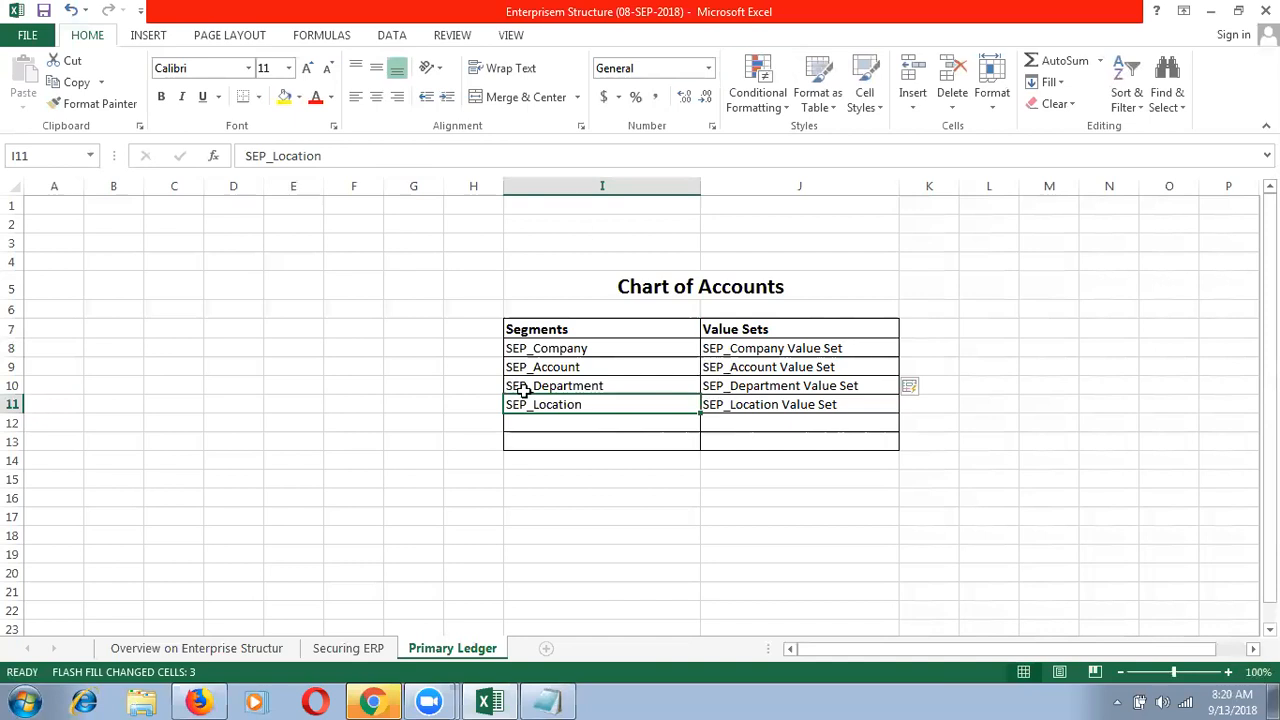
{"action": "left_click", "coordinate": [564, 343]}
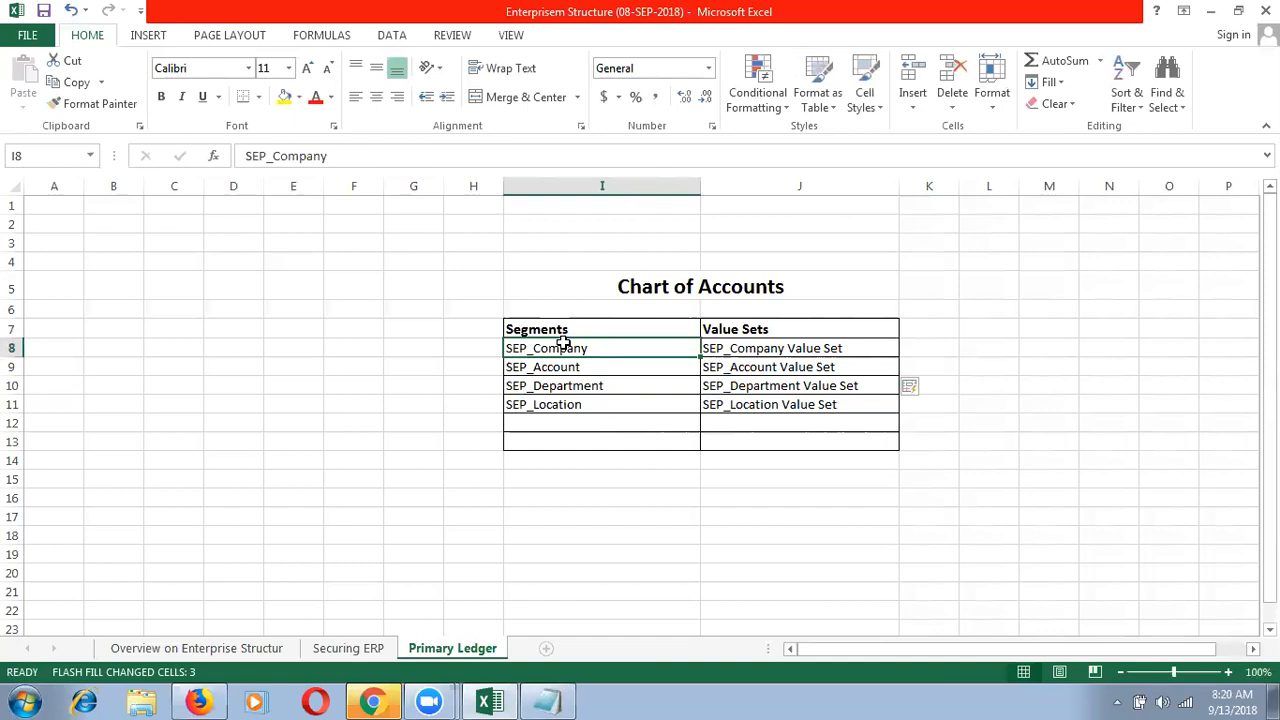
{"action": "key", "text": "shift+Down"}
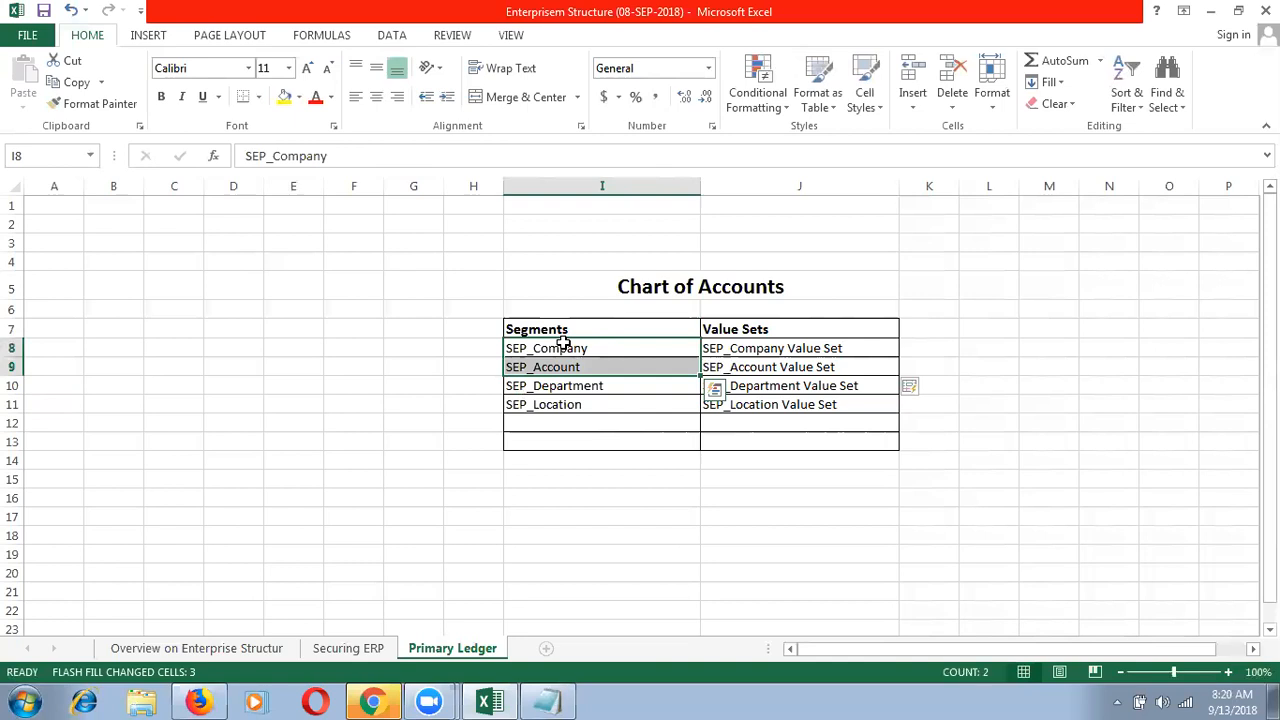
{"action": "left_click", "coordinate": [581, 385]}
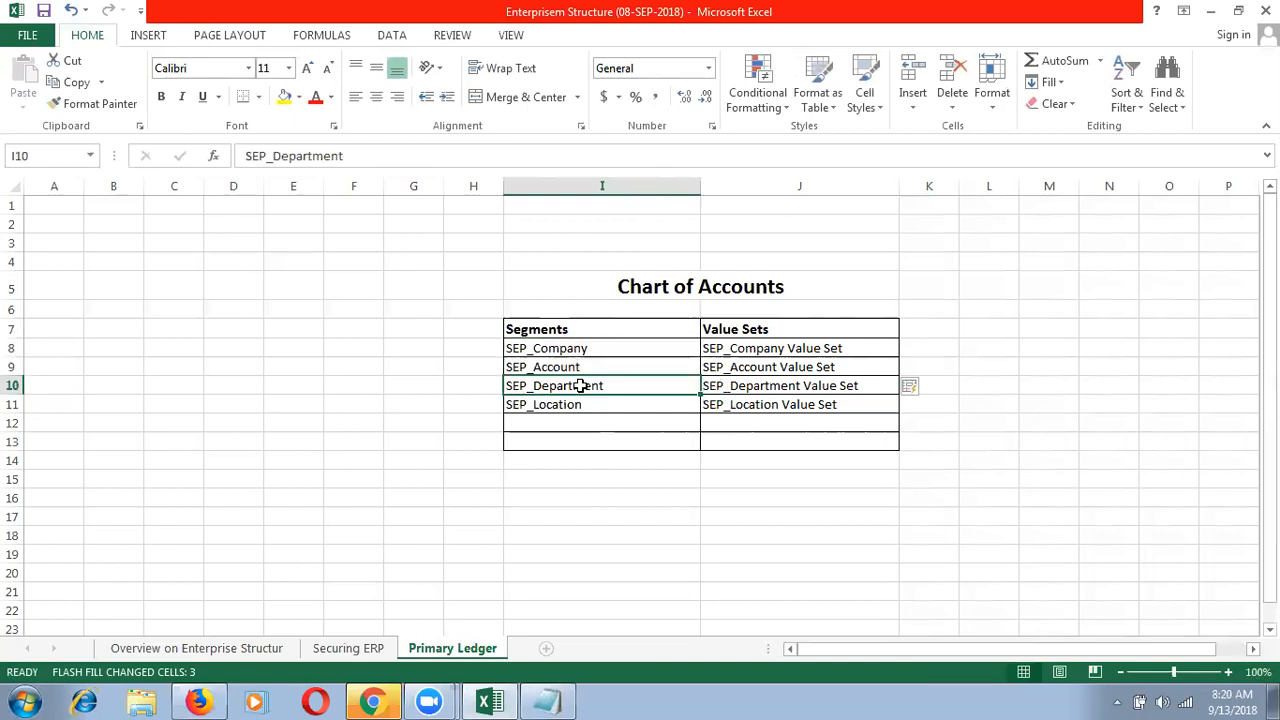
{"action": "left_click", "coordinate": [592, 347]}
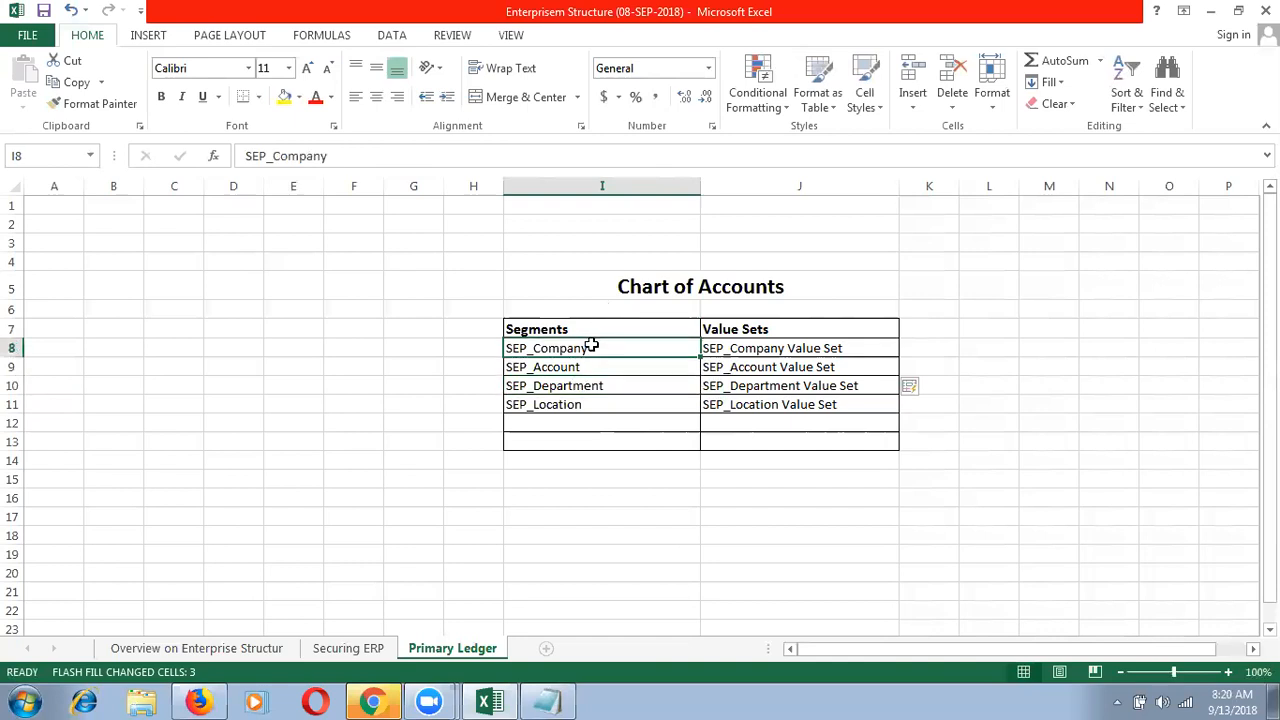
{"action": "key", "text": "shift+Down"}
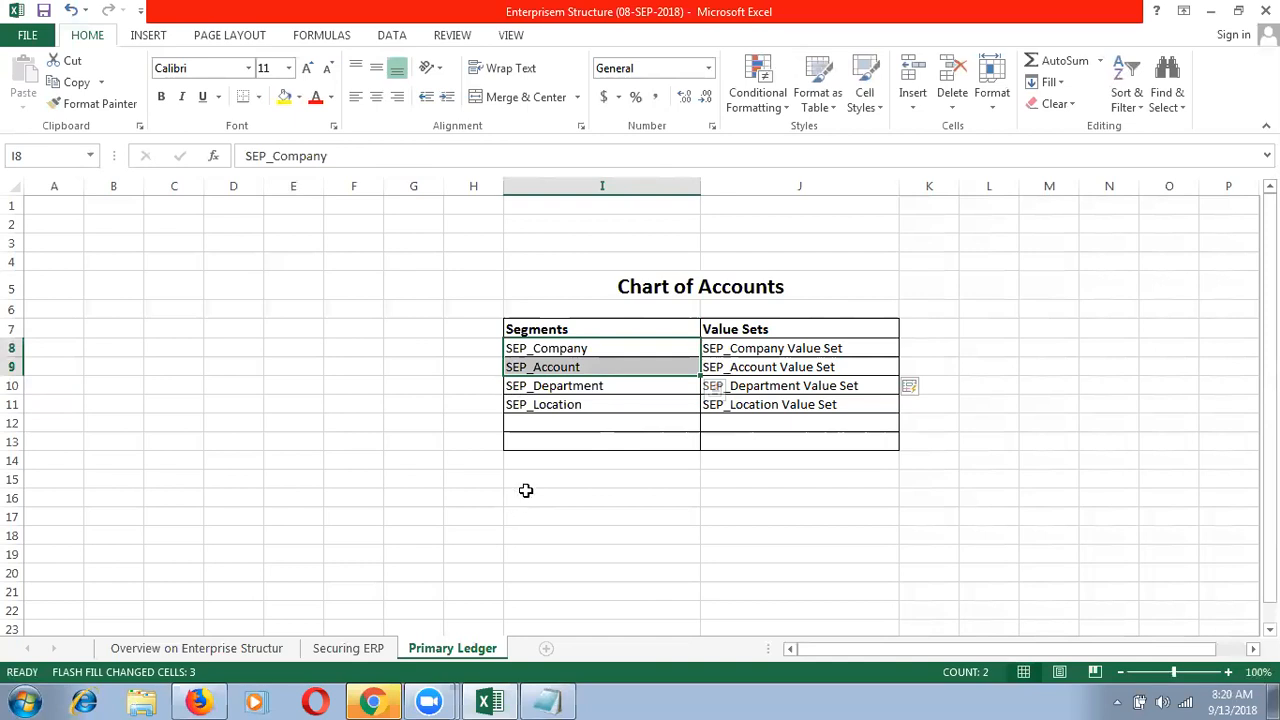
- Copy the whole "4C's Required to Implement Primary Ledger" list from Notepad and paste it into the Primary Ledger sheet starting at A5
{"action": "left_click", "coordinate": [556, 700]}
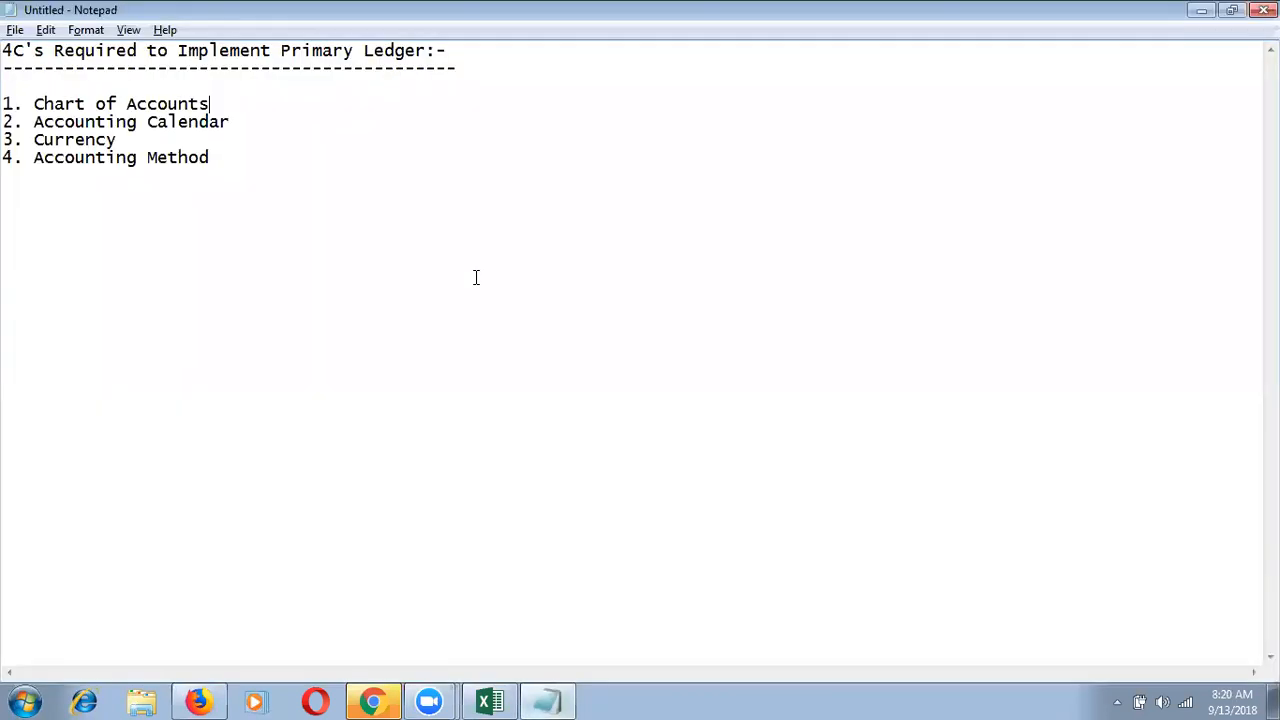
{"action": "key", "text": "ctrl+a"}
{"action": "key", "text": "alt+Tab"}
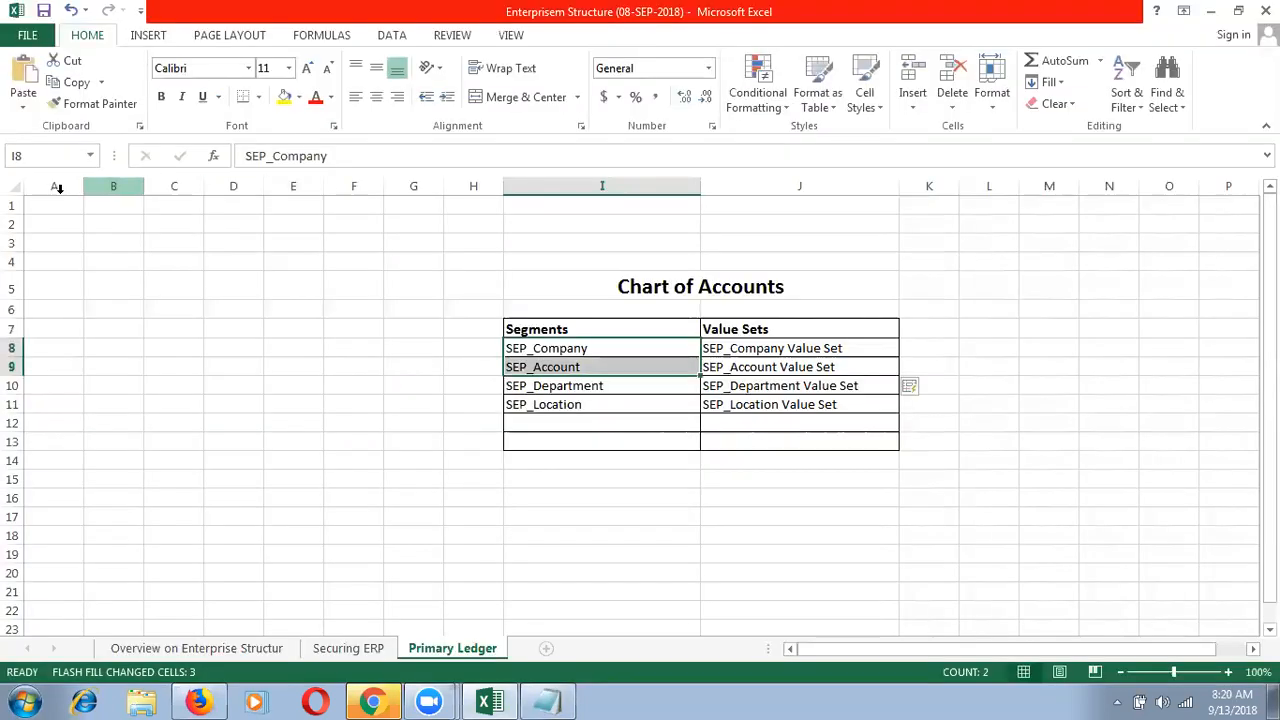
{"action": "left_click", "coordinate": [74, 294]}
{"action": "key", "text": "ctrl+v"}
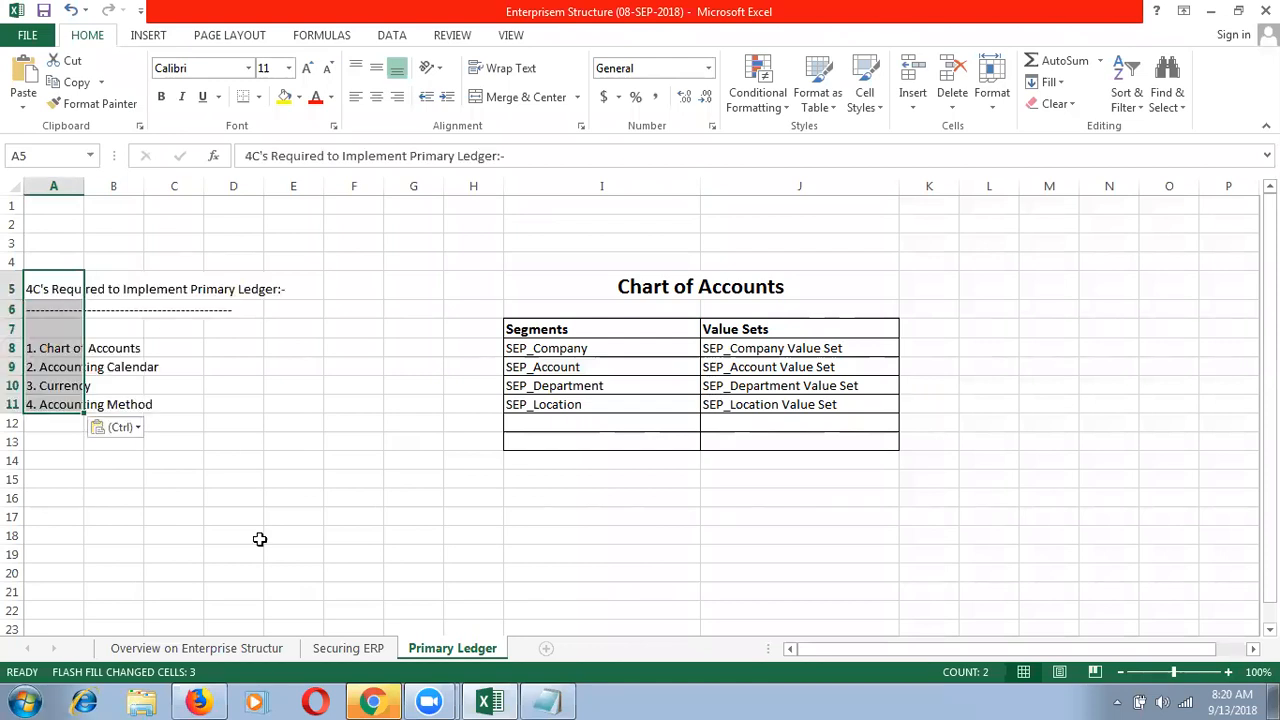
{"action": "left_click", "coordinate": [389, 494]}
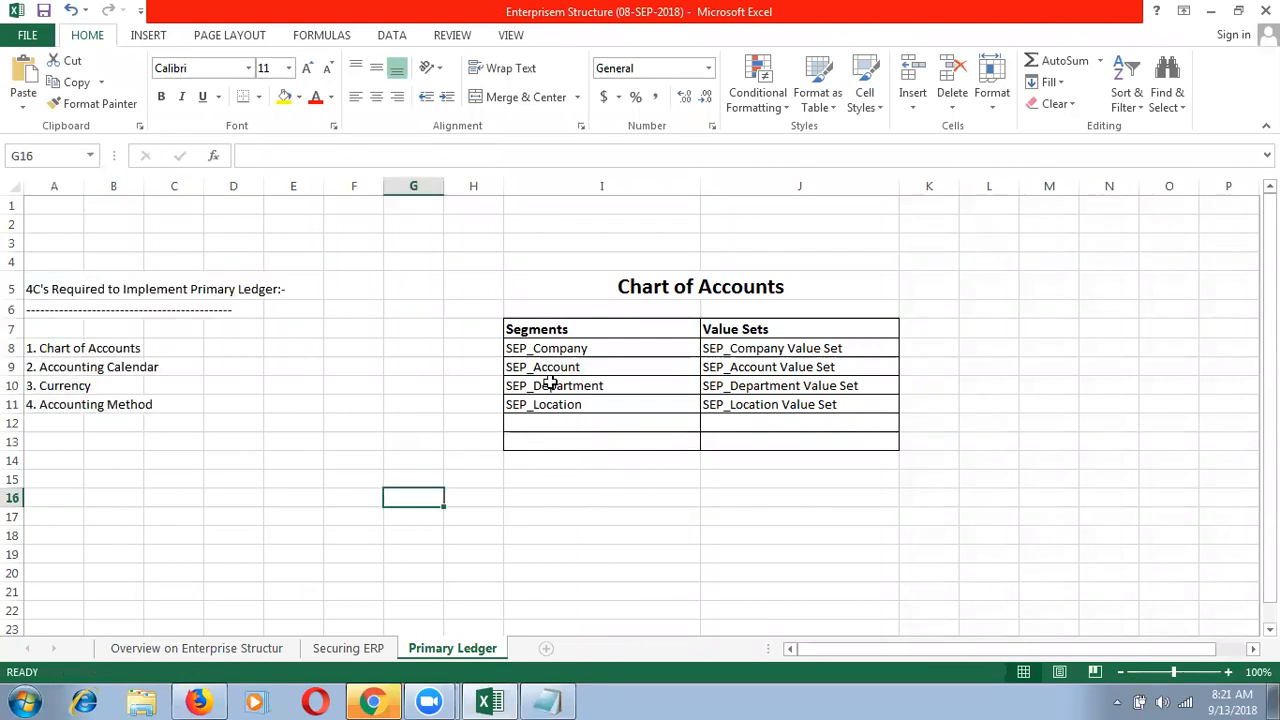
{"action": "left_click", "coordinate": [575, 348]}
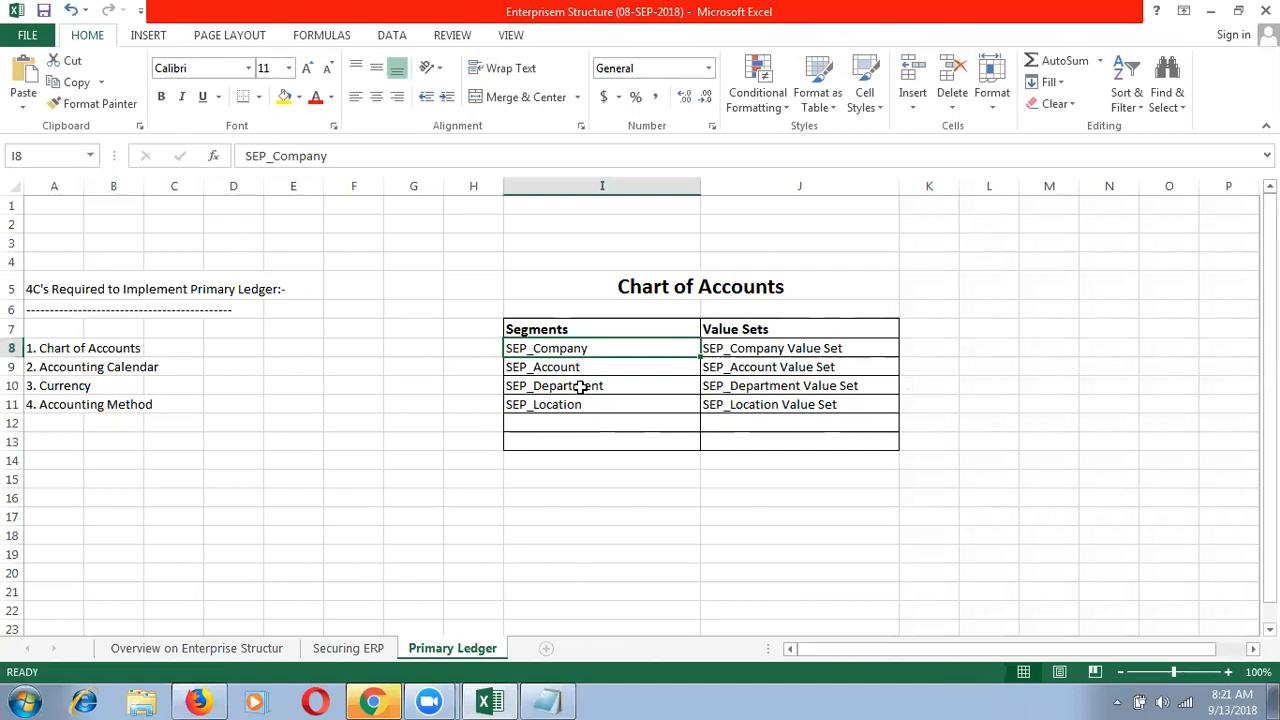
- Switch to Oracle Fusion in Firefox, open Setup and Maintenance for the Procurement offering, and show the Enterprise Profile tasks
{"action": "left_click", "coordinate": [200, 700]}
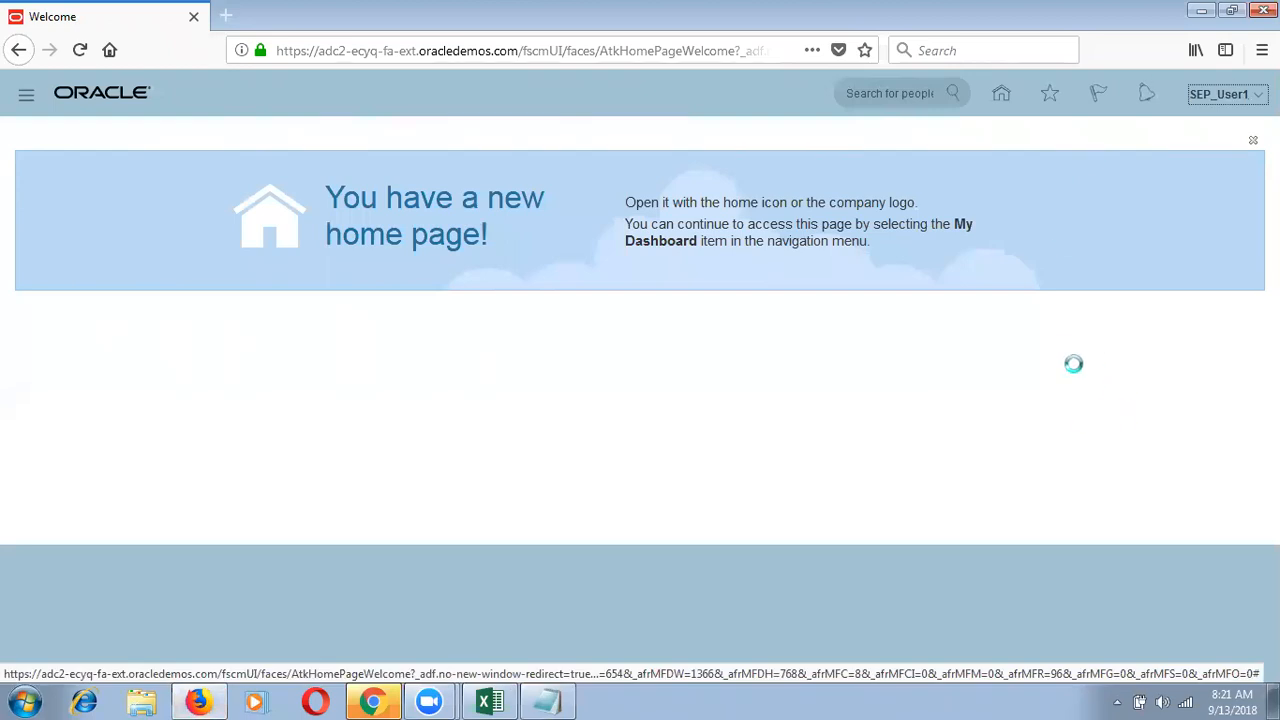
{"action": "left_click", "coordinate": [1070, 315]}
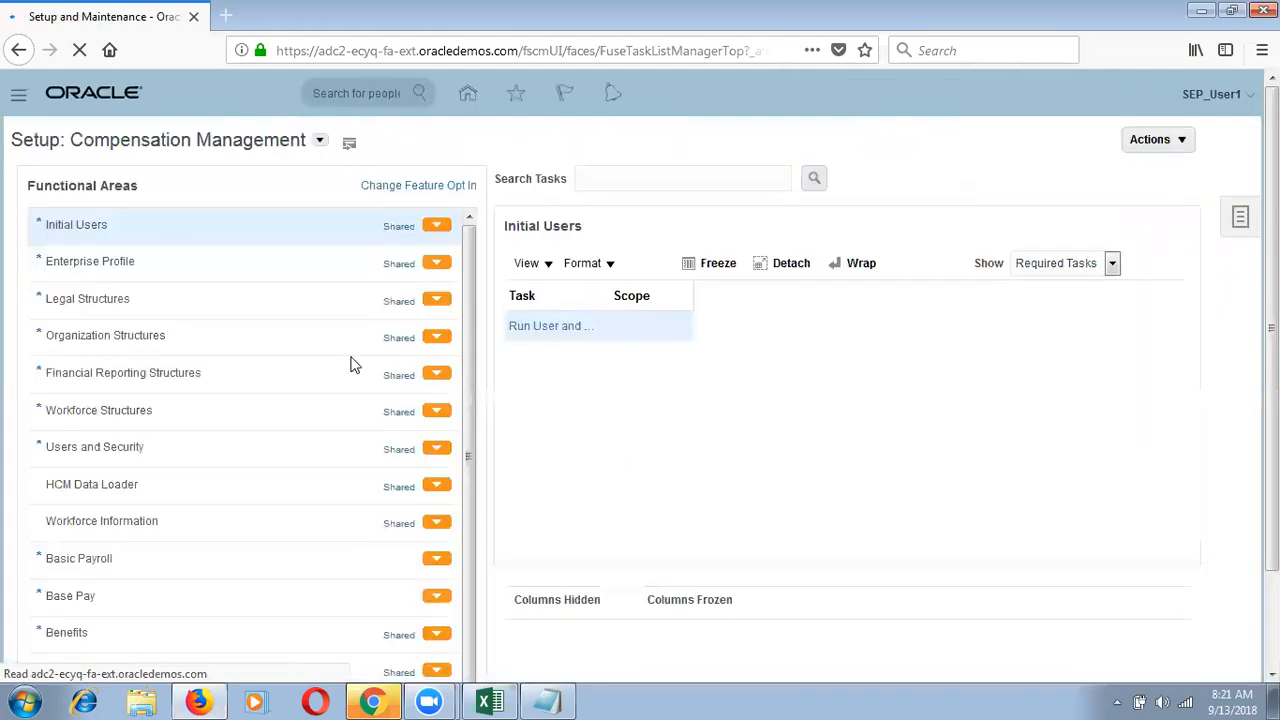
{"action": "left_click", "coordinate": [321, 141]}
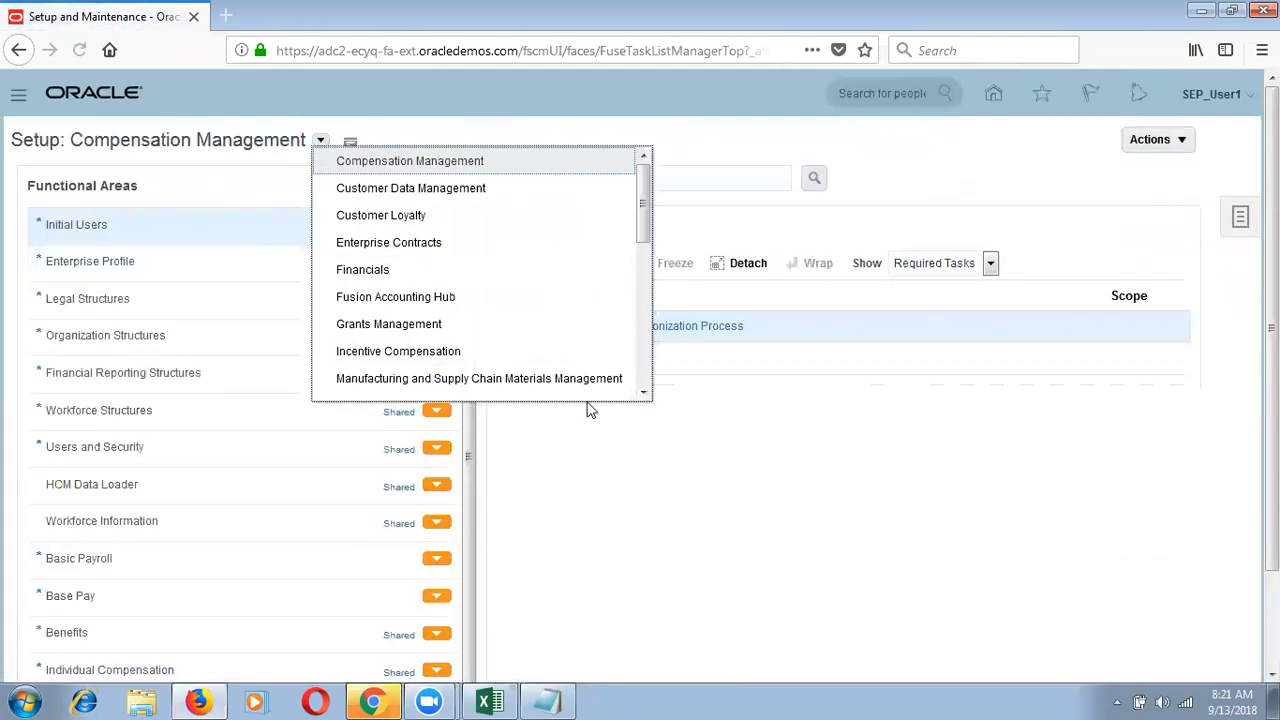
{"action": "left_click", "coordinate": [643, 364]}
{"action": "left_click", "coordinate": [424, 263]}
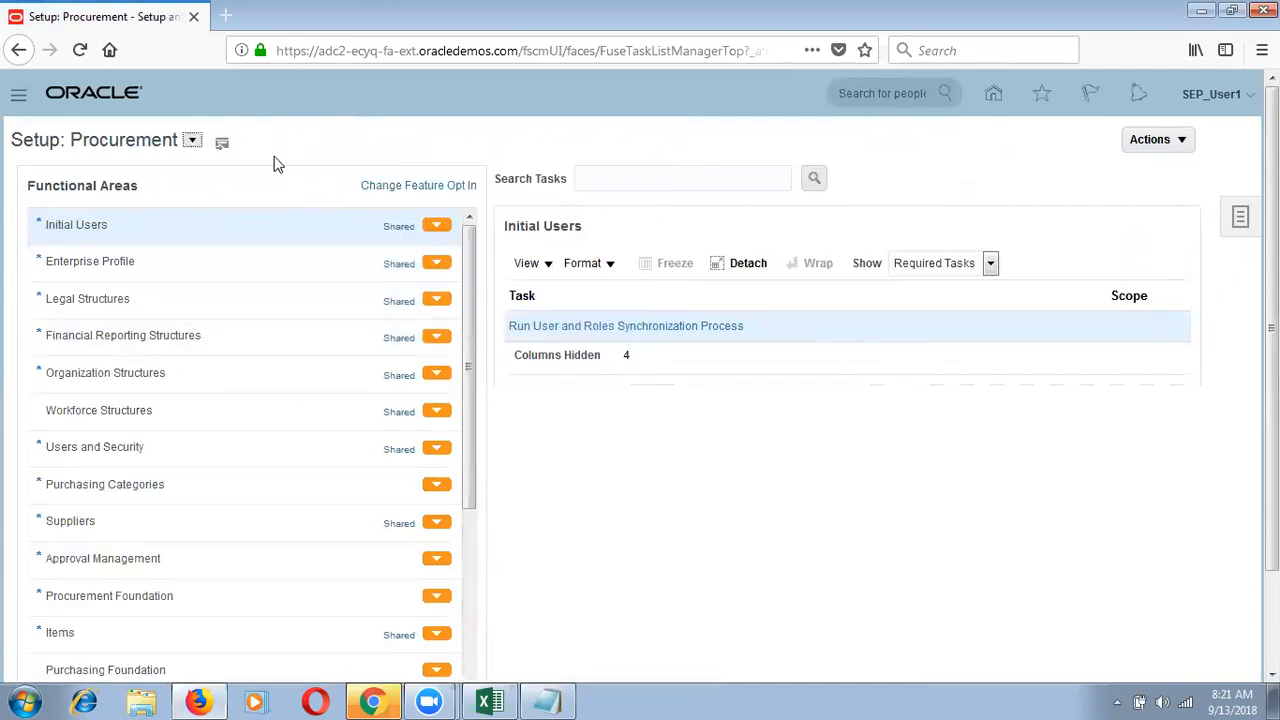
{"action": "left_click", "coordinate": [207, 275]}
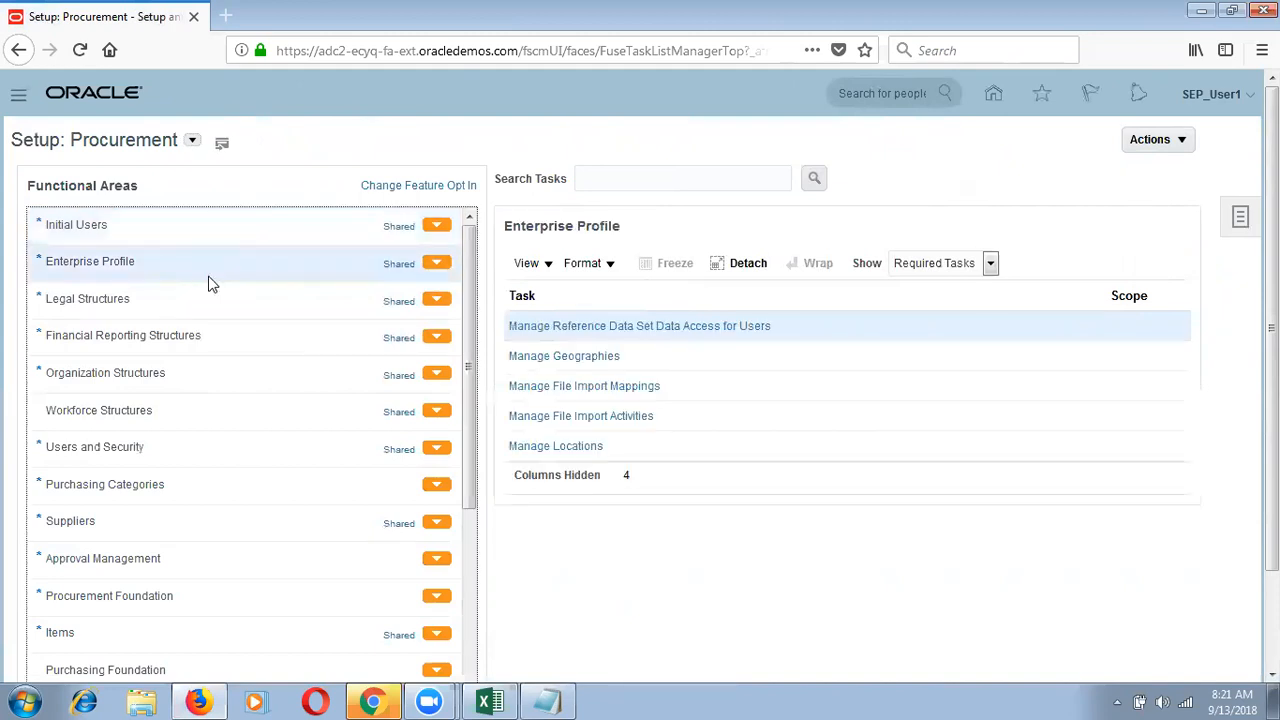
- Open Manage Chart of Accounts Value Sets under Financial Reporting Structures and start creating a new value set
{"action": "left_click", "coordinate": [210, 341]}
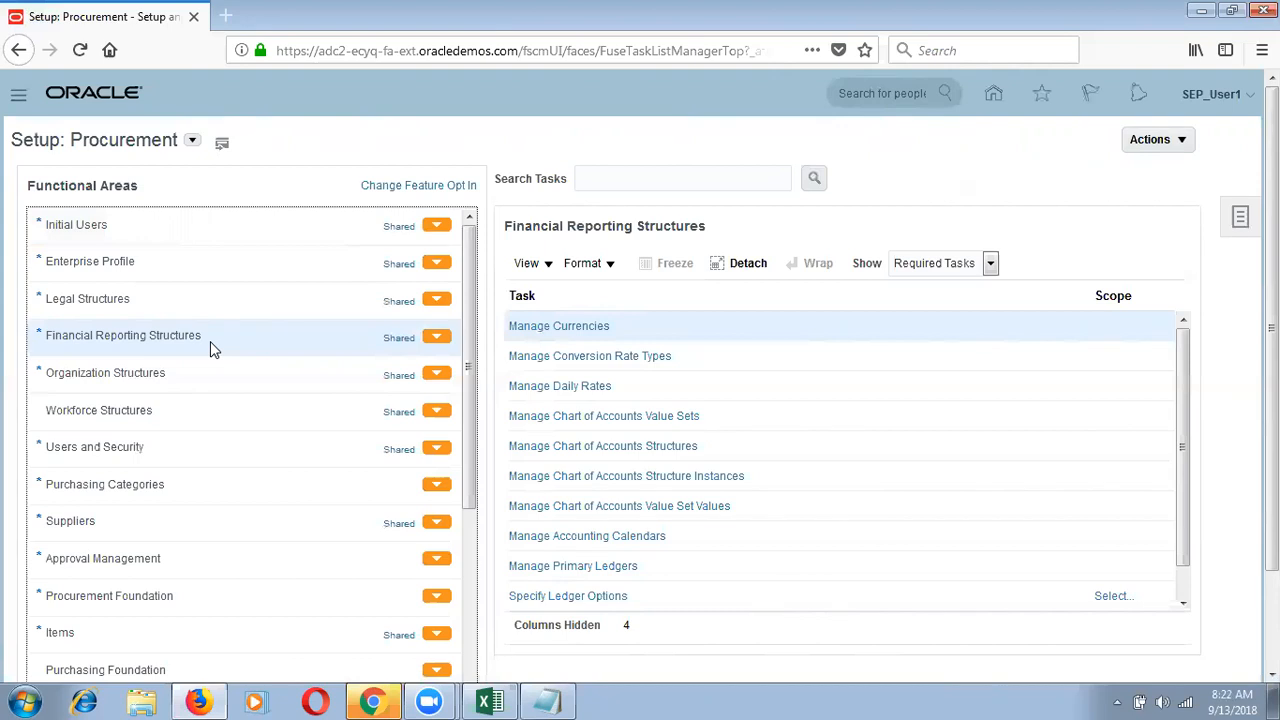
{"action": "left_click", "coordinate": [563, 418]}
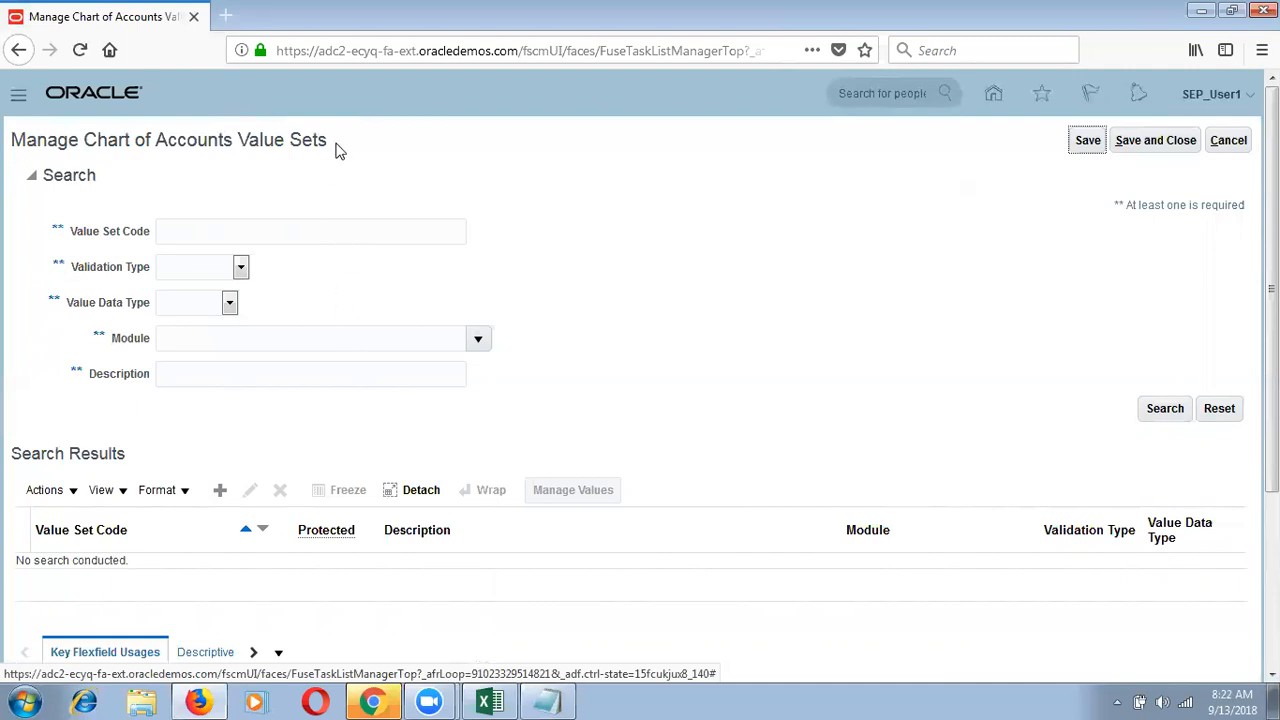
{"action": "left_click_drag", "start_coordinate": [337, 148], "coordinate": [110, 222]}
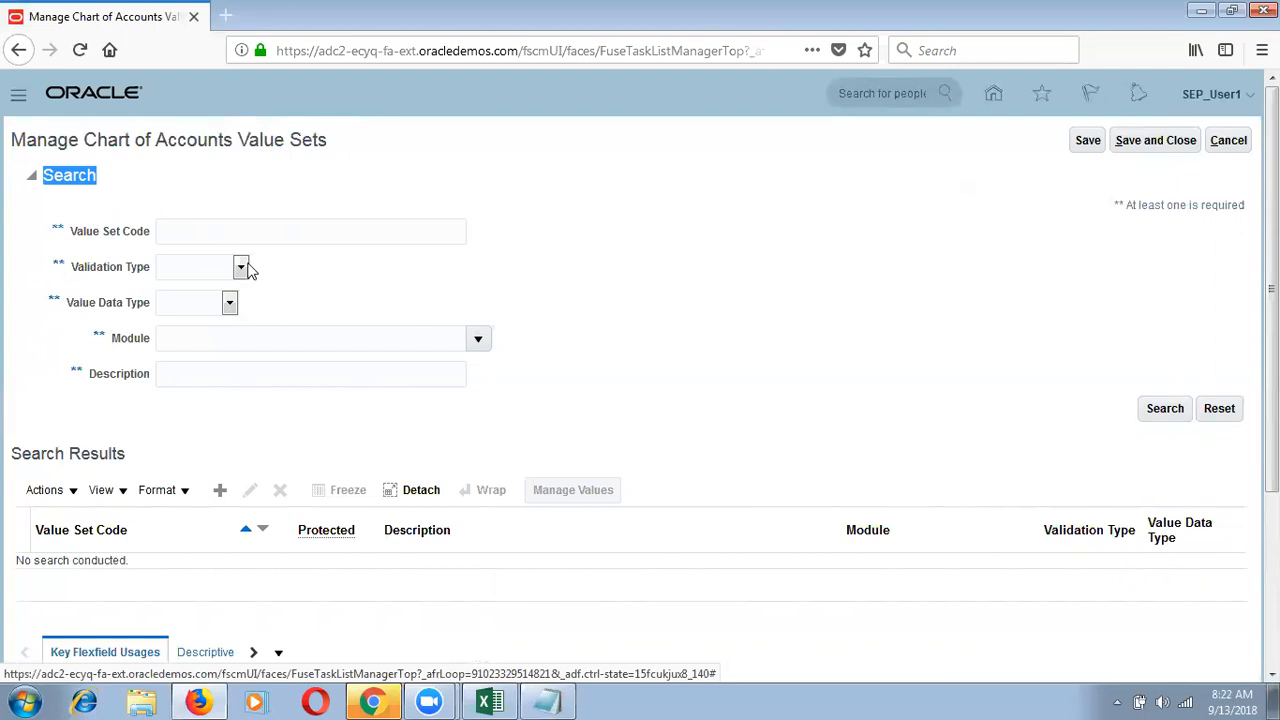
{"action": "left_click", "coordinate": [205, 234]}
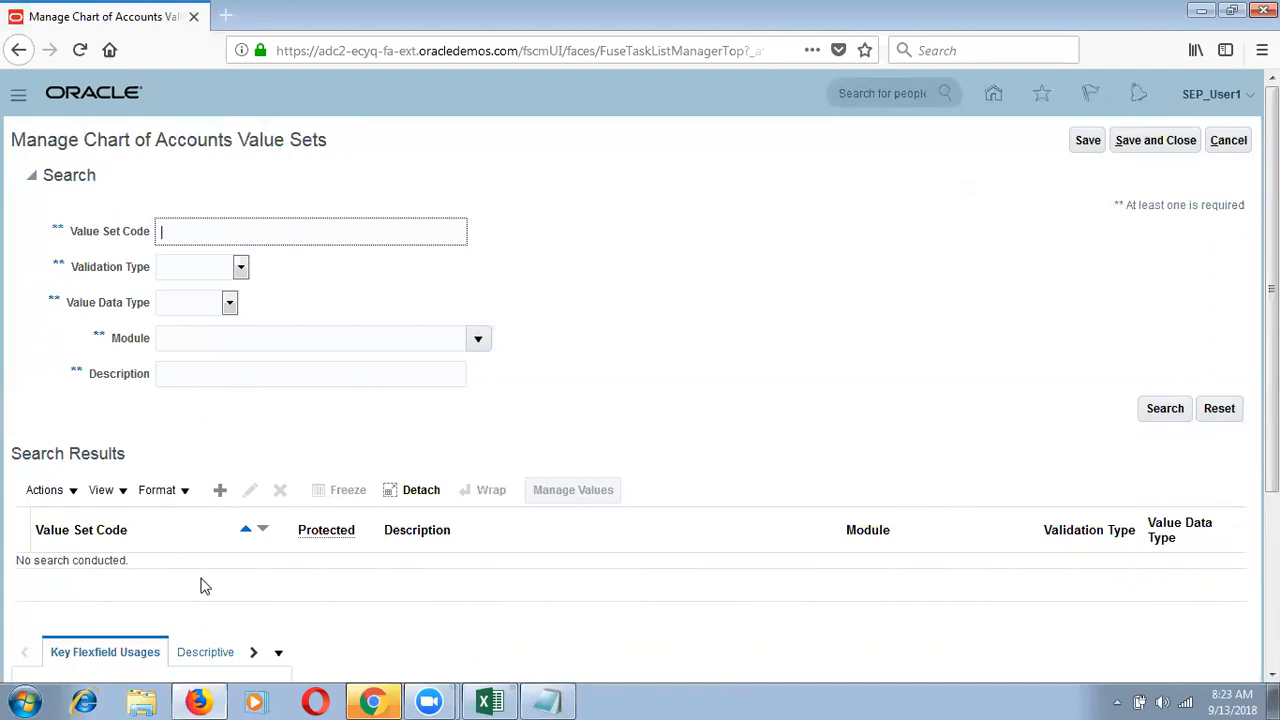
{"action": "left_click", "coordinate": [221, 499]}
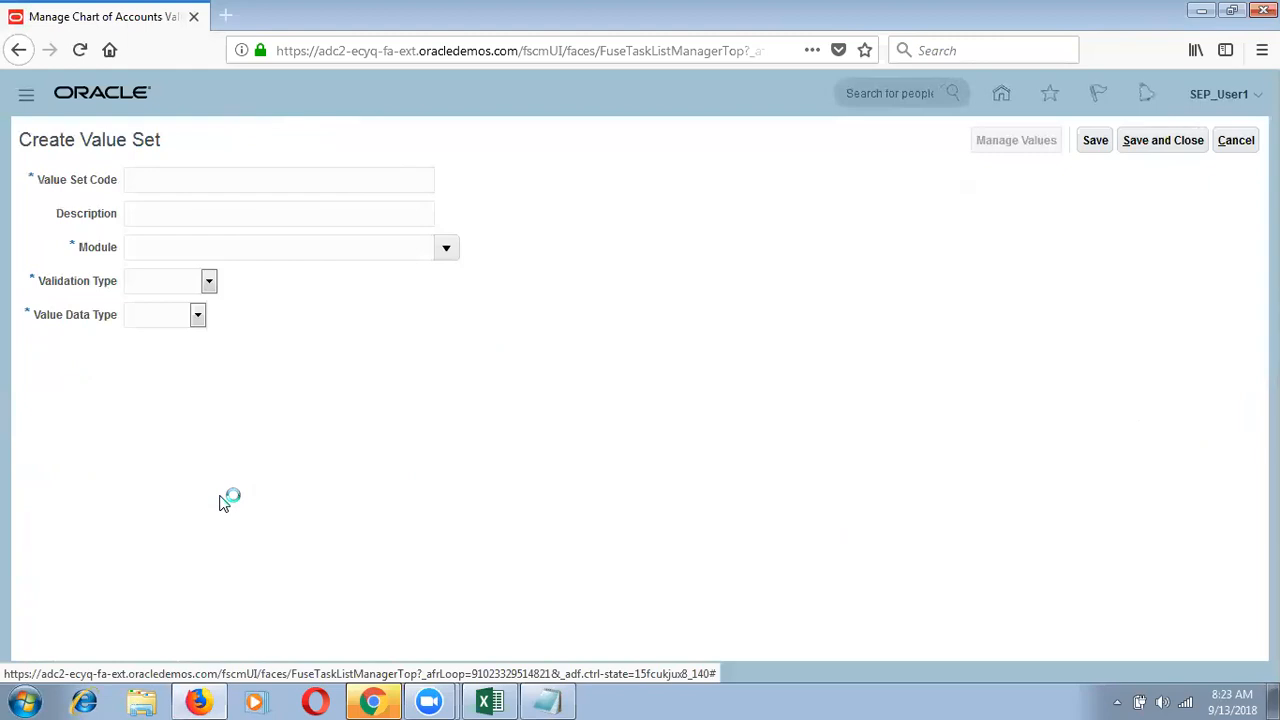
- Enter "SEP_Company Value Set", as listed in the Excel sheet, as both the value set code and the description
{"action": "key", "text": "alt"}
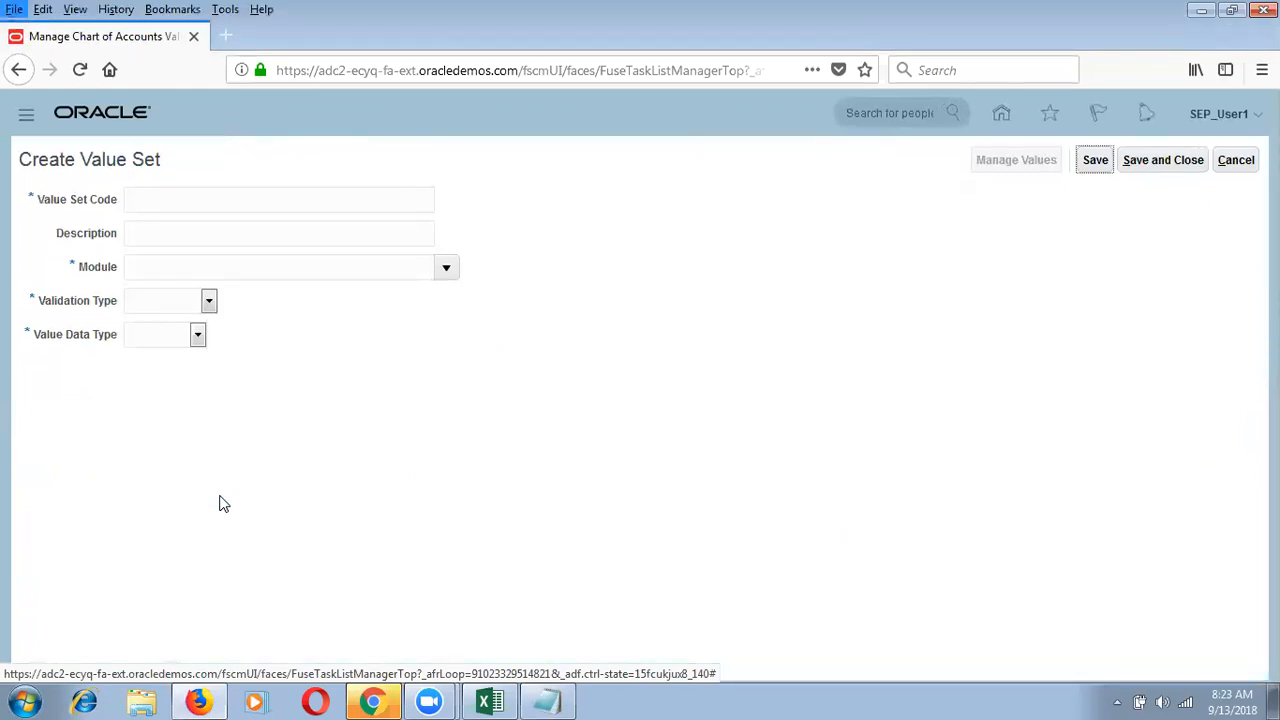
{"action": "key", "text": "alt+Tab"}
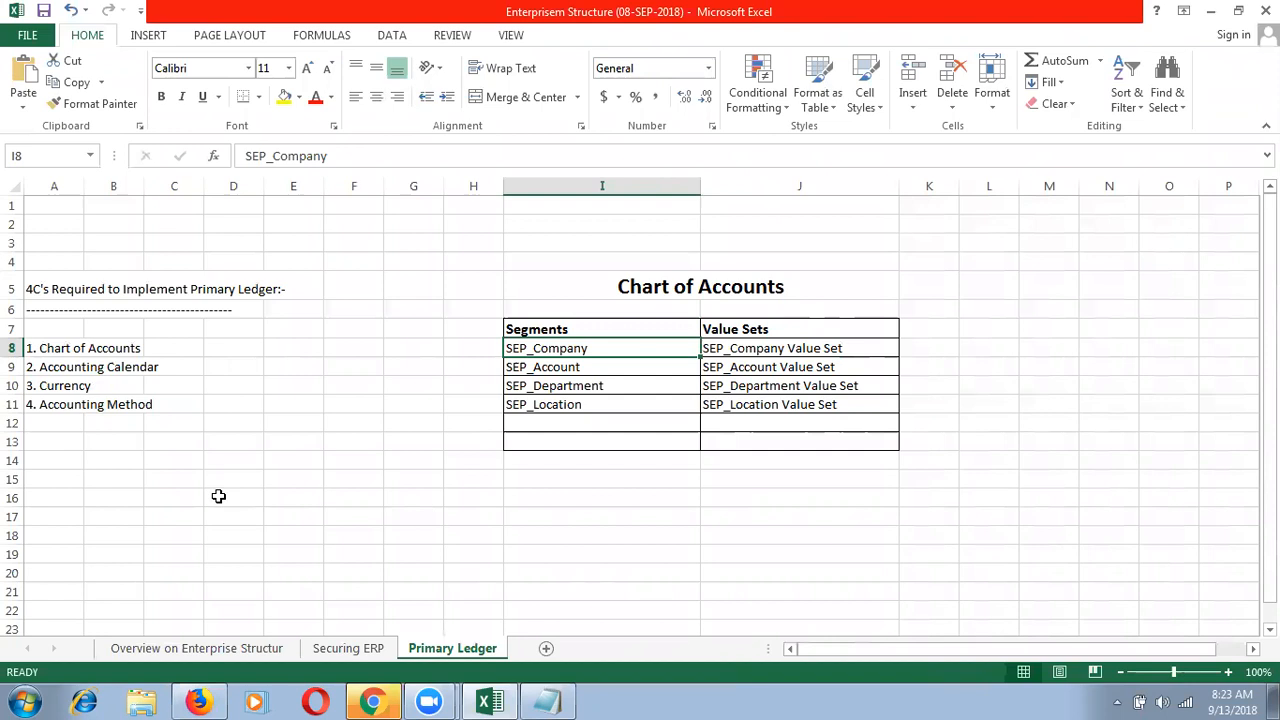
{"action": "key", "text": "alt+Tab"}
{"action": "left_click", "coordinate": [242, 177]}
{"action": "type", "text": "SEP_Company Value"}
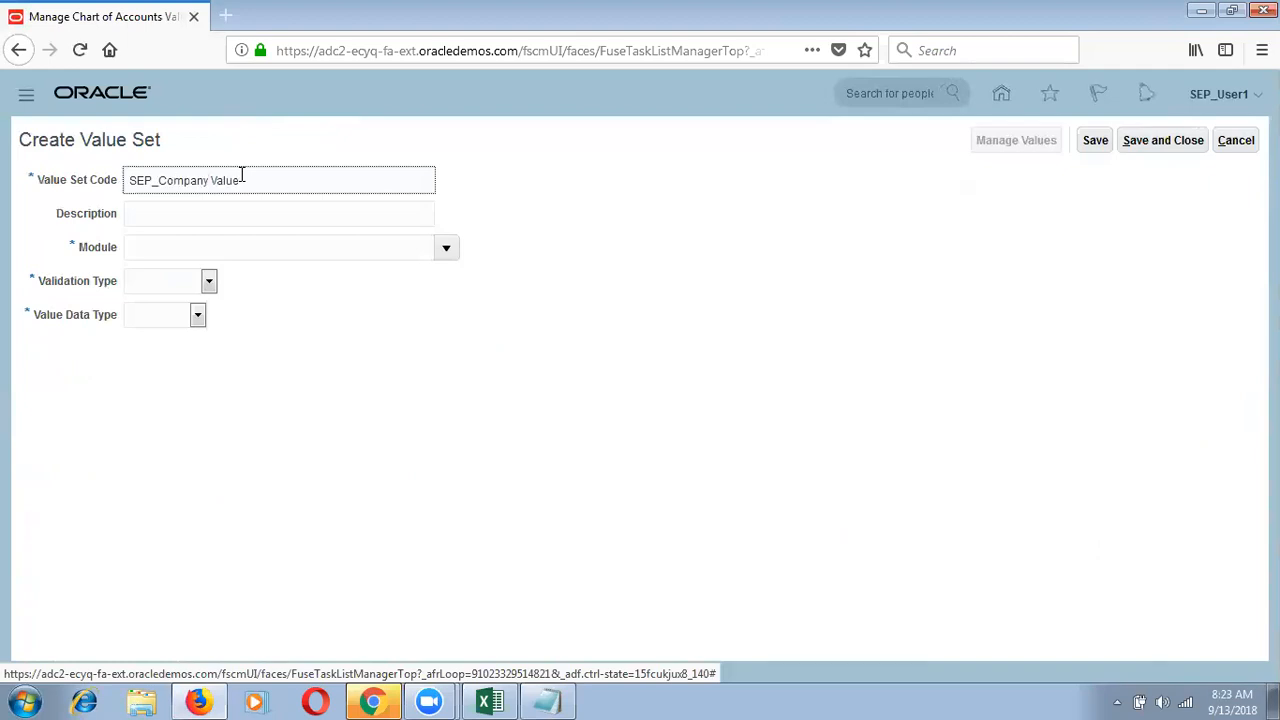
{"action": "type", "text": " Set"}
{"action": "key", "text": "ctrl+a"}
{"action": "key", "text": "ctrl+c"}
{"action": "key", "text": "Tab"}
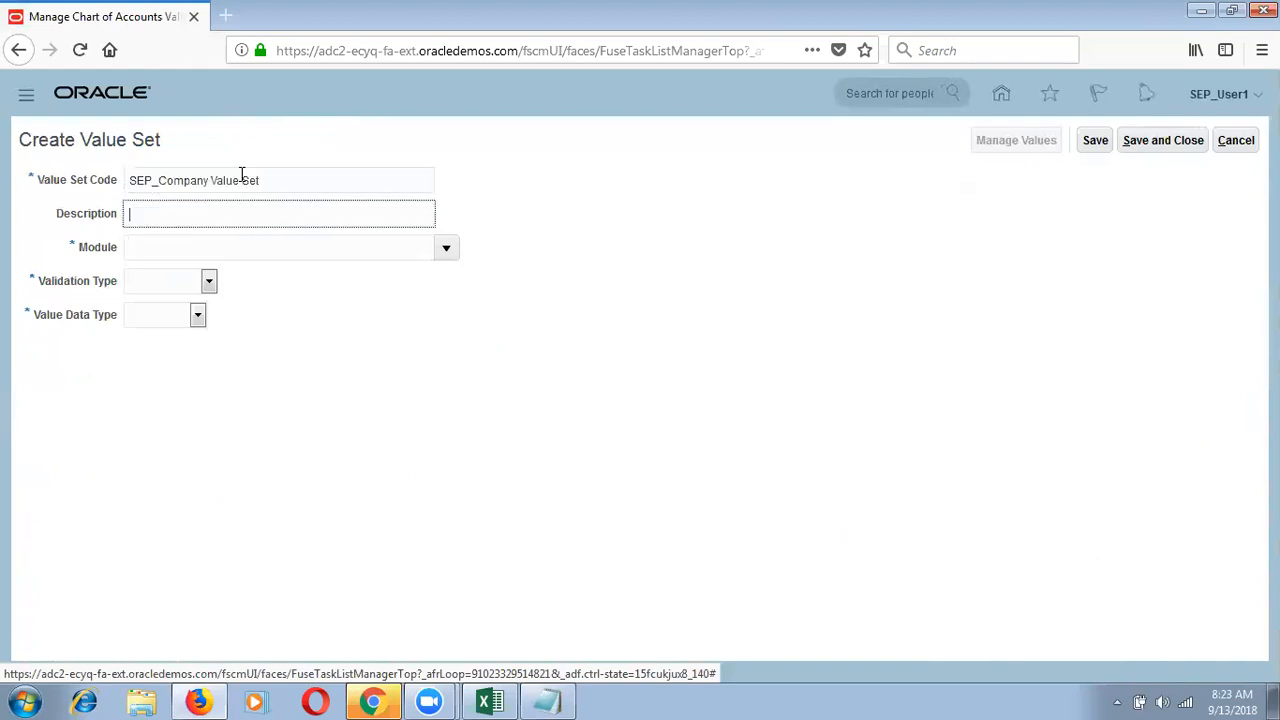
{"action": "key", "text": "ctrl+v"}
{"action": "key", "text": "Tab"}
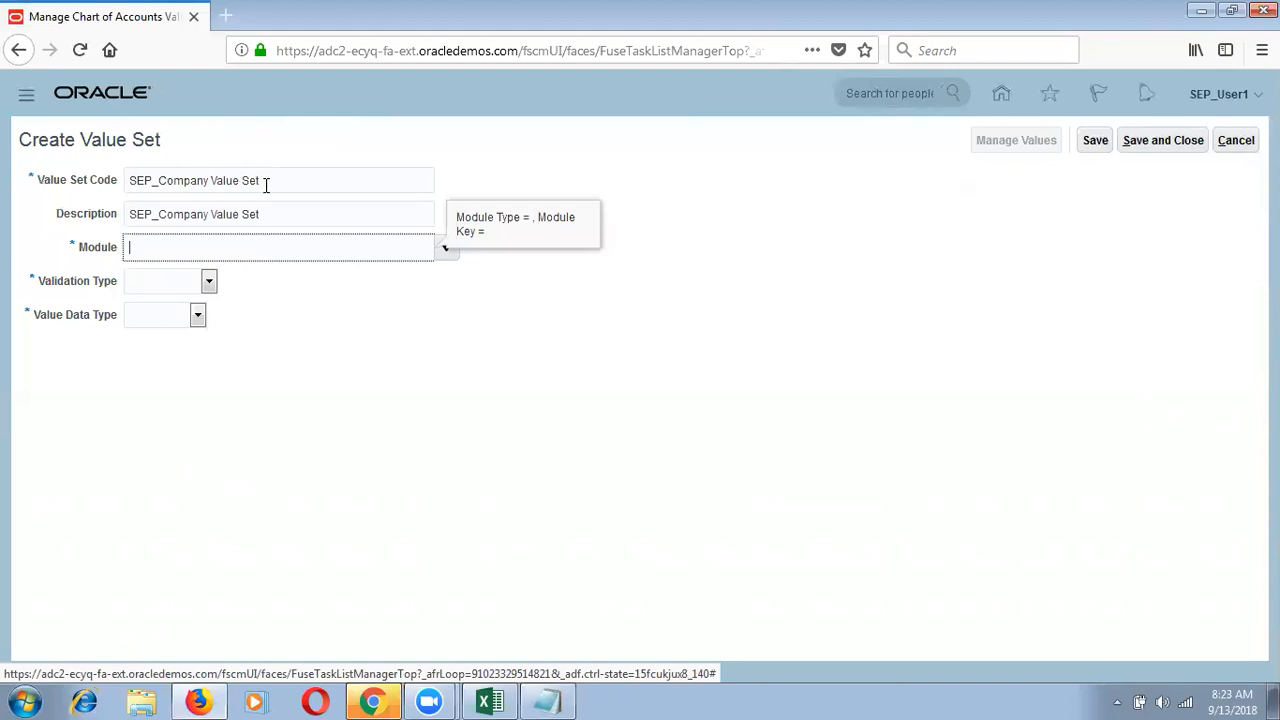
- Compare the entered value set code with the Chart of Accounts segments and value sets in the Excel sheet
{"action": "triple_click", "coordinate": [266, 182]}
{"action": "left_click", "coordinate": [57, 180]}
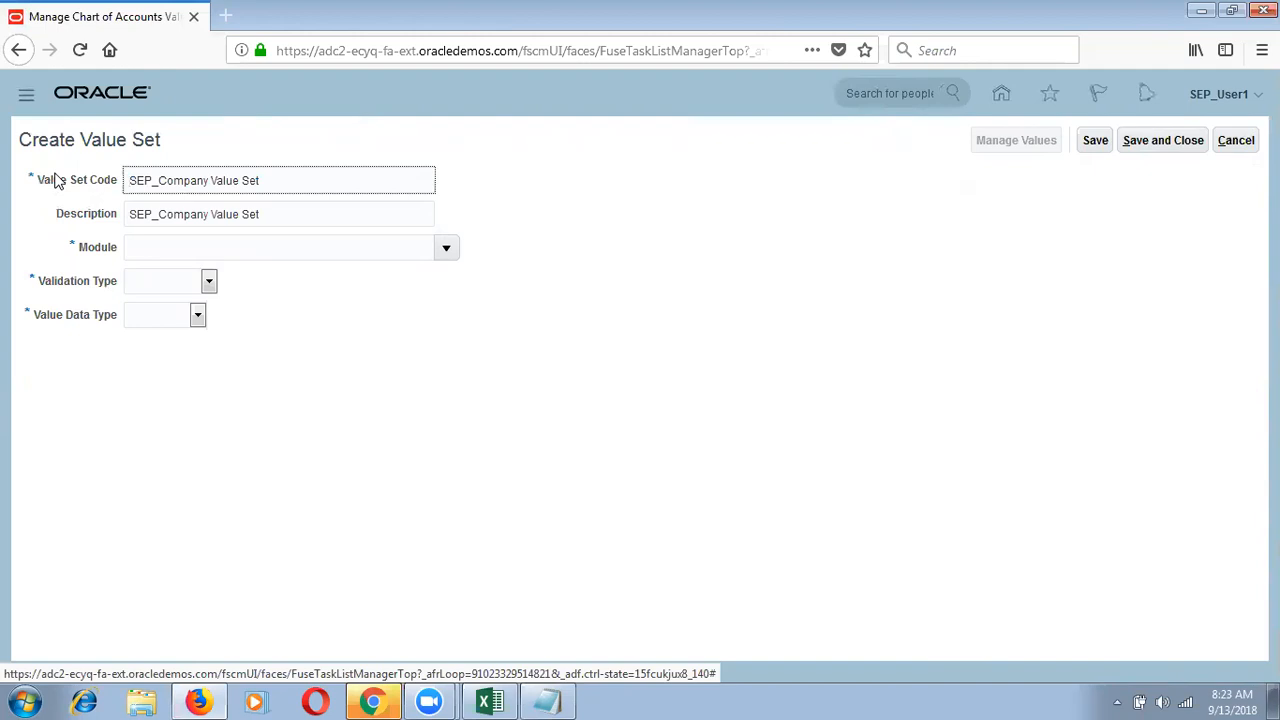
{"action": "left_click", "coordinate": [499, 8]}
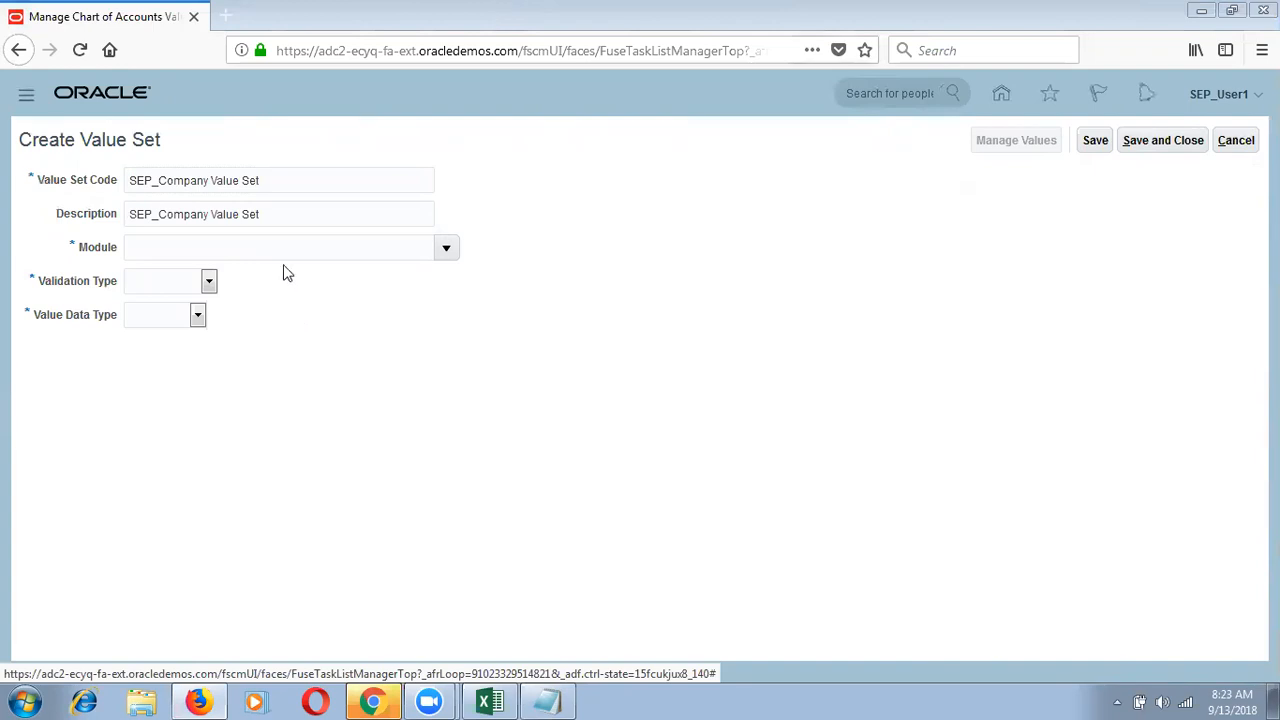
{"action": "left_click", "coordinate": [281, 181]}
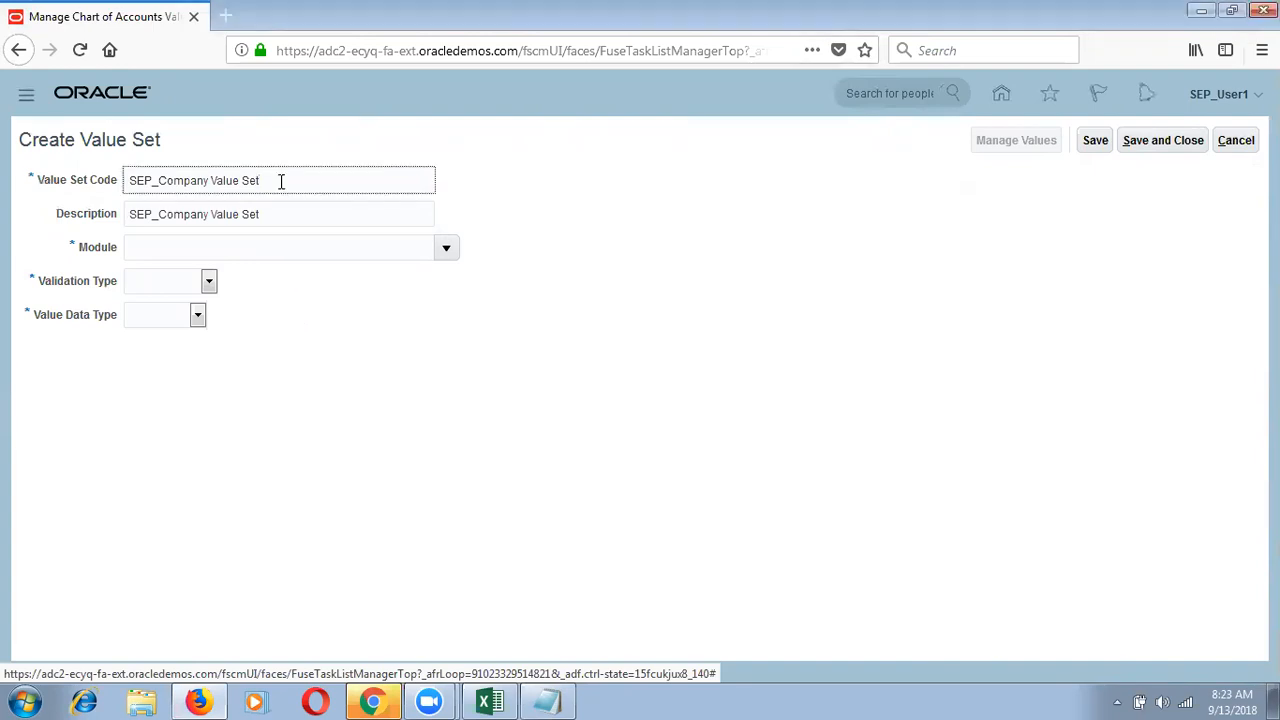
{"action": "left_click_drag", "start_coordinate": [281, 181], "coordinate": [109, 209]}
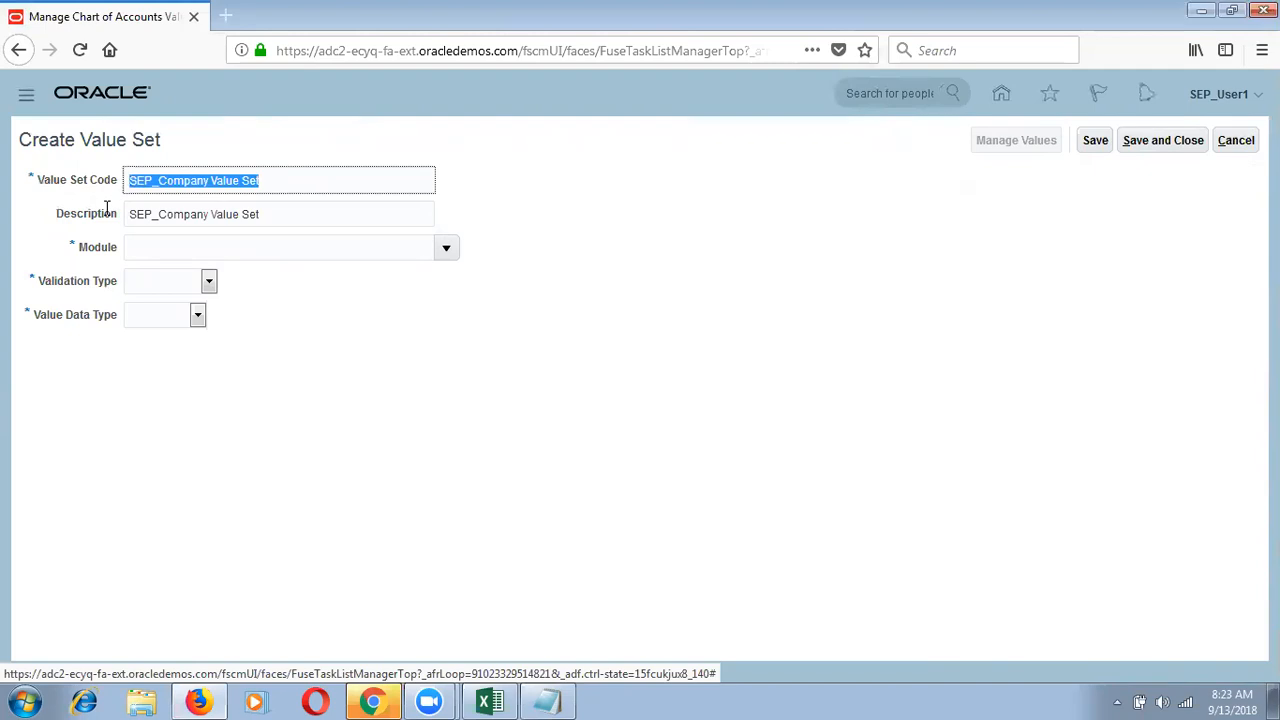
{"action": "left_click", "coordinate": [490, 700]}
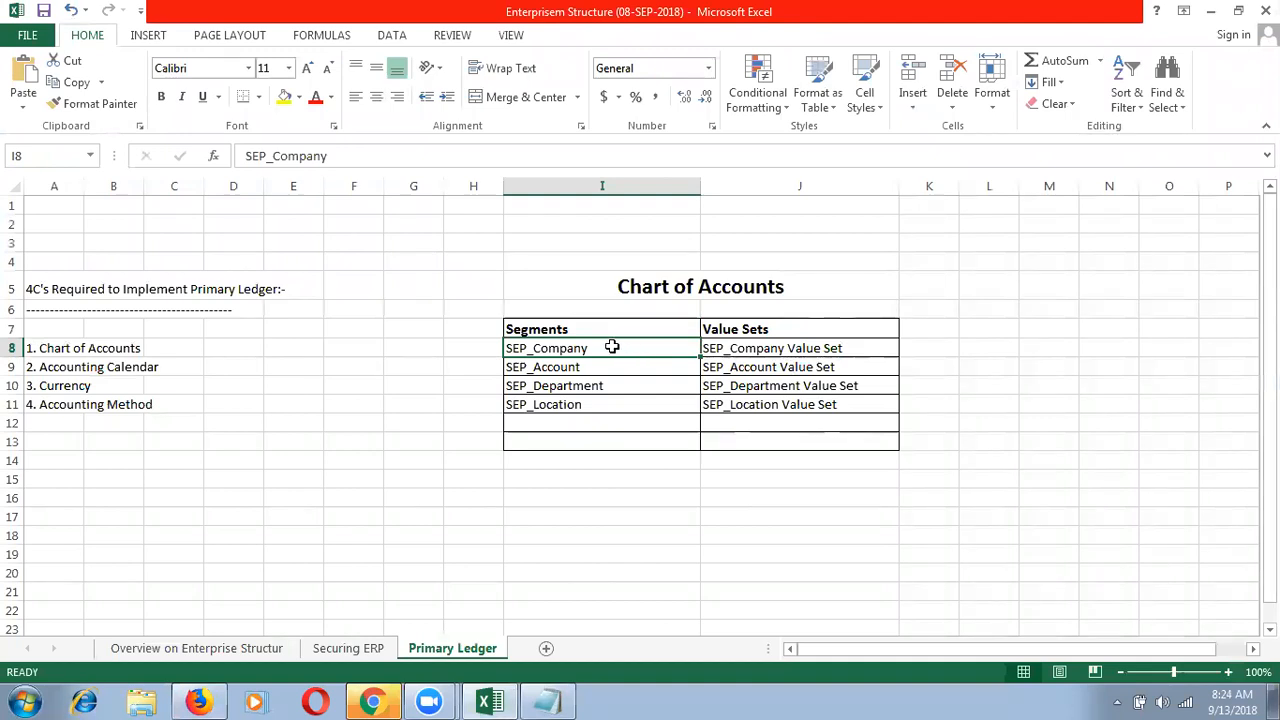
{"action": "left_click", "coordinate": [666, 264]}
{"action": "left_click", "coordinate": [670, 287]}
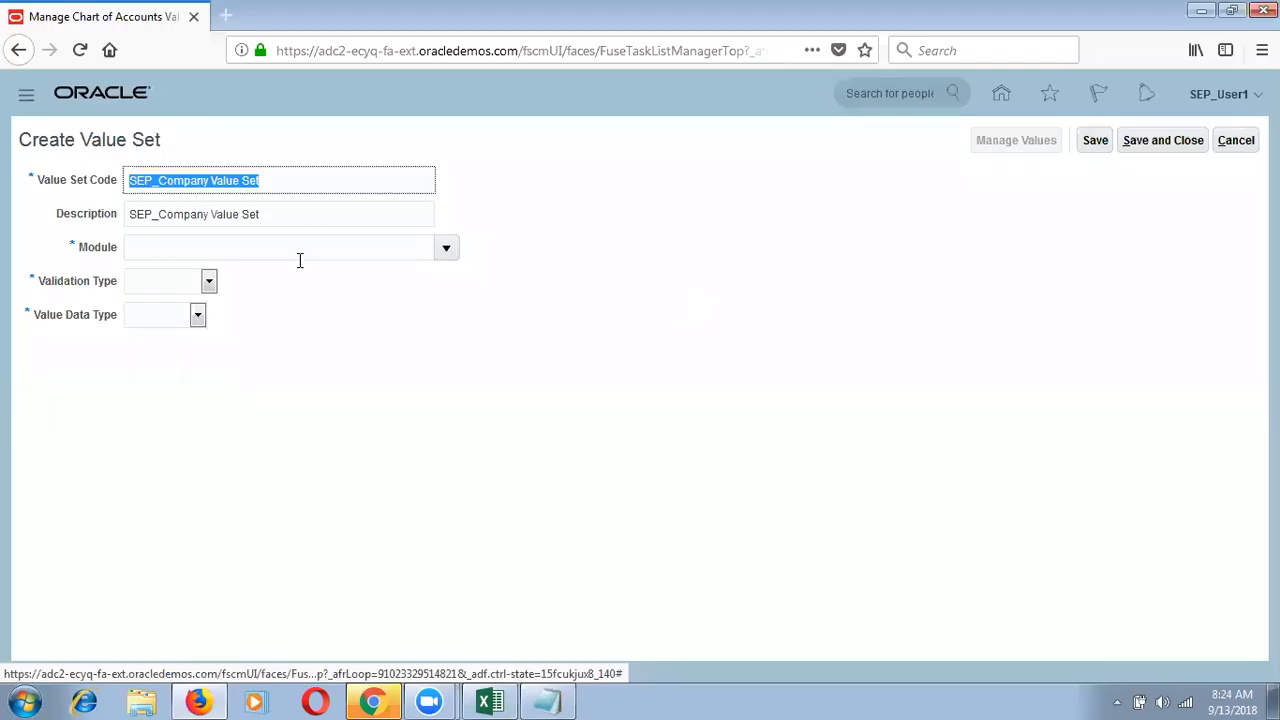
- Return to the Create Value Set page and assign the General Ledger module to the value set
{"action": "left_click", "coordinate": [299, 258]}
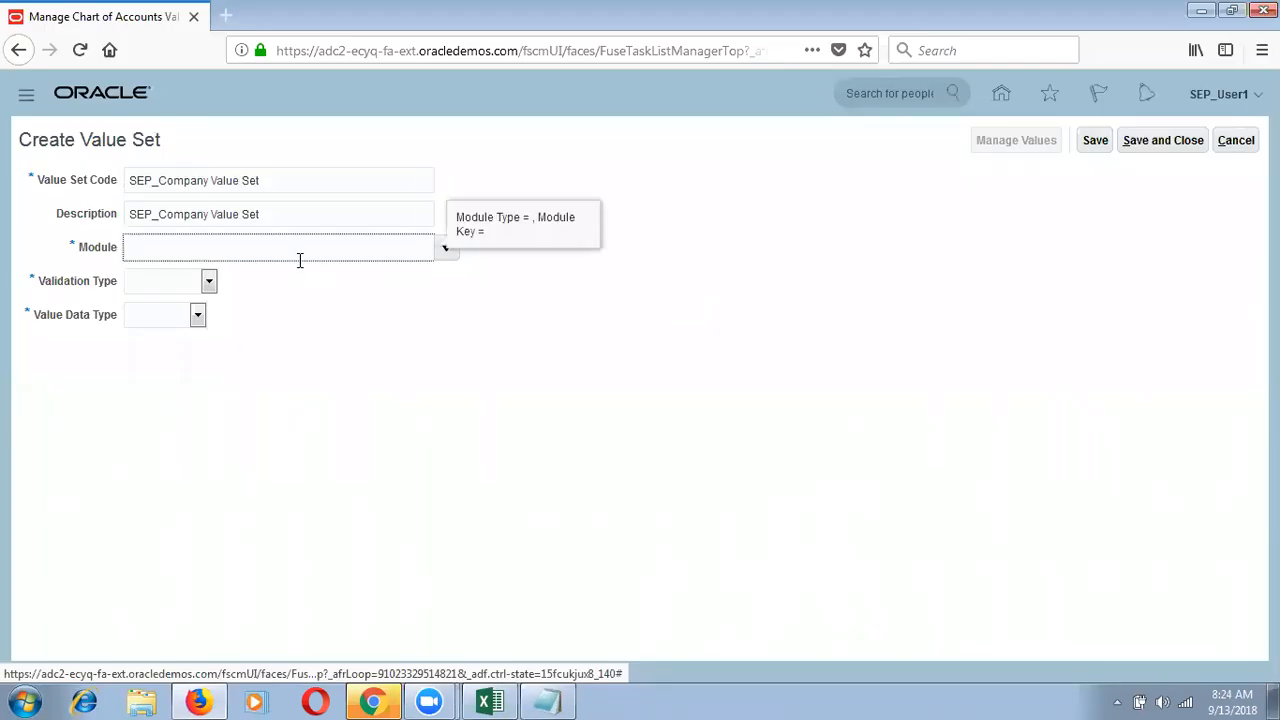
{"action": "left_click", "coordinate": [445, 250]}
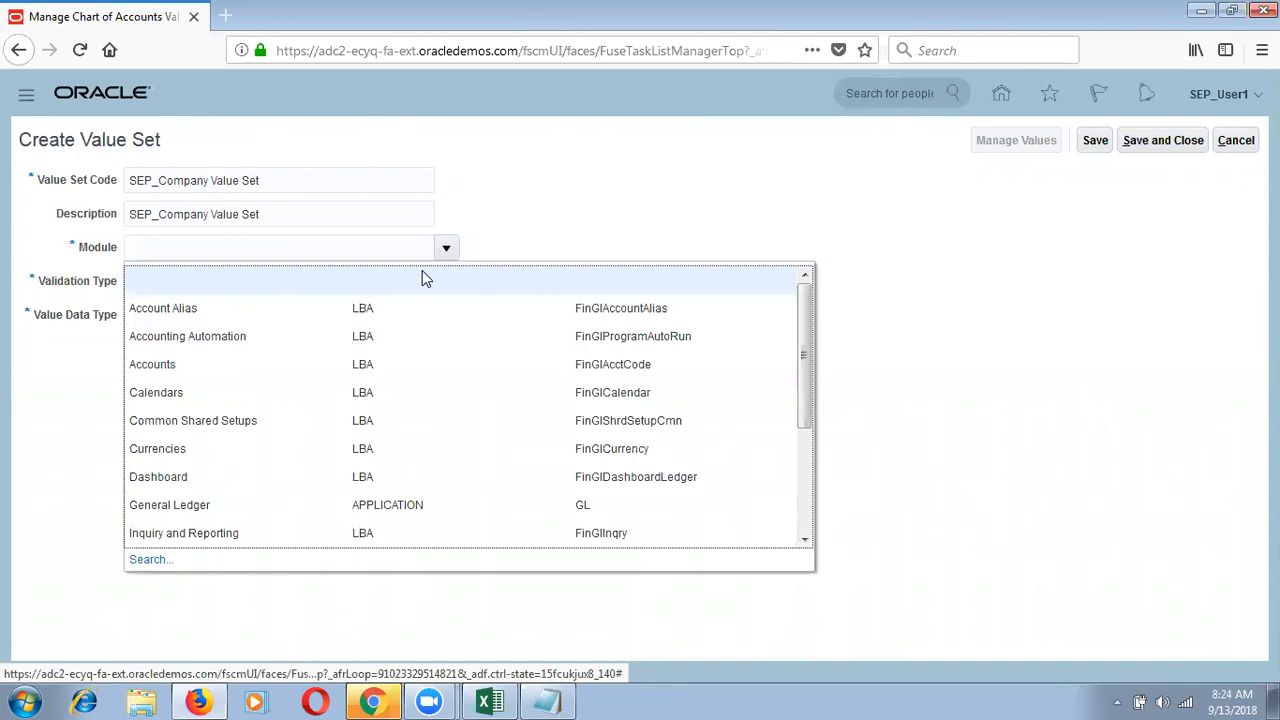
{"action": "left_click", "coordinate": [343, 510]}
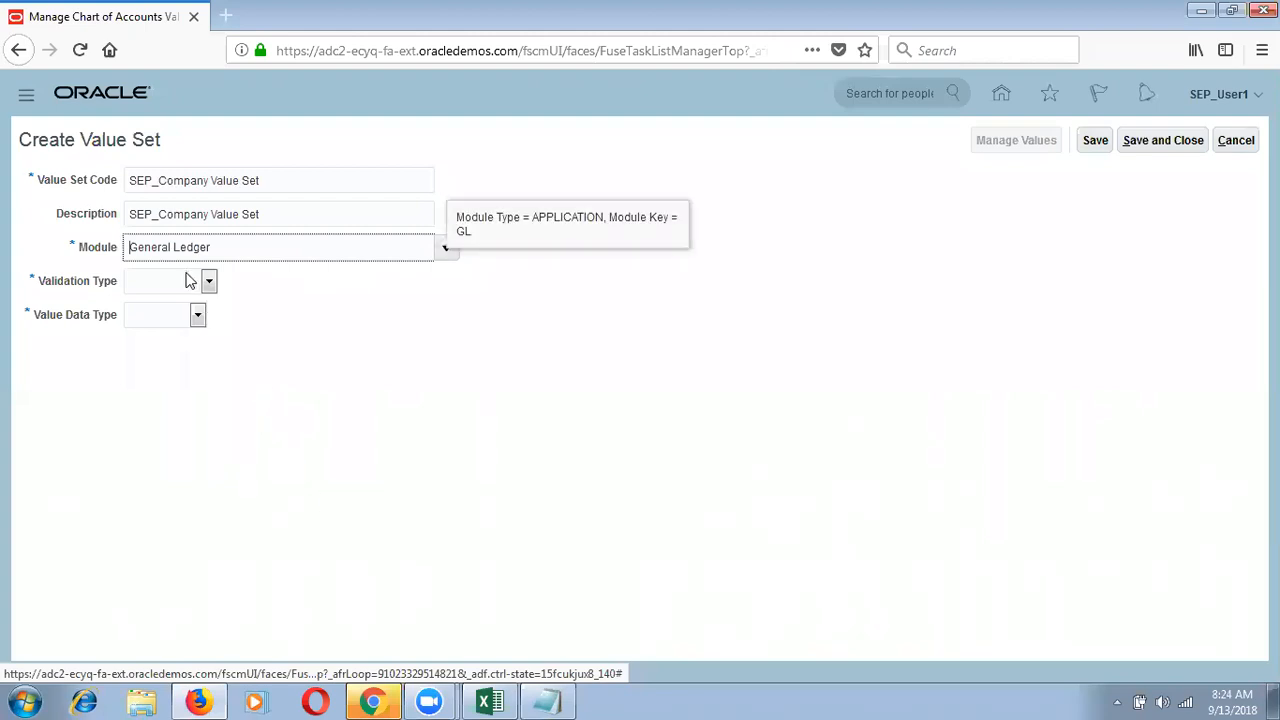
{"action": "left_click", "coordinate": [517, 9]}
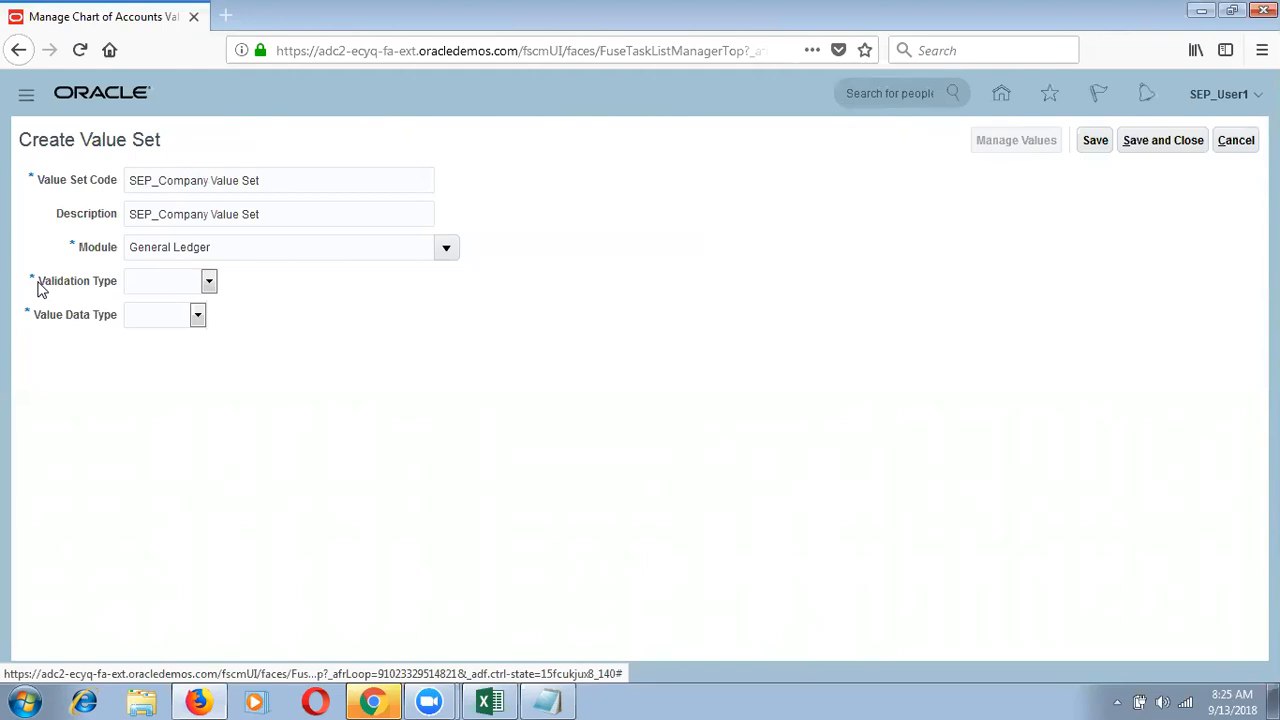
- Set the validation type to Independent and review the other available validation types
{"action": "left_click", "coordinate": [151, 288]}
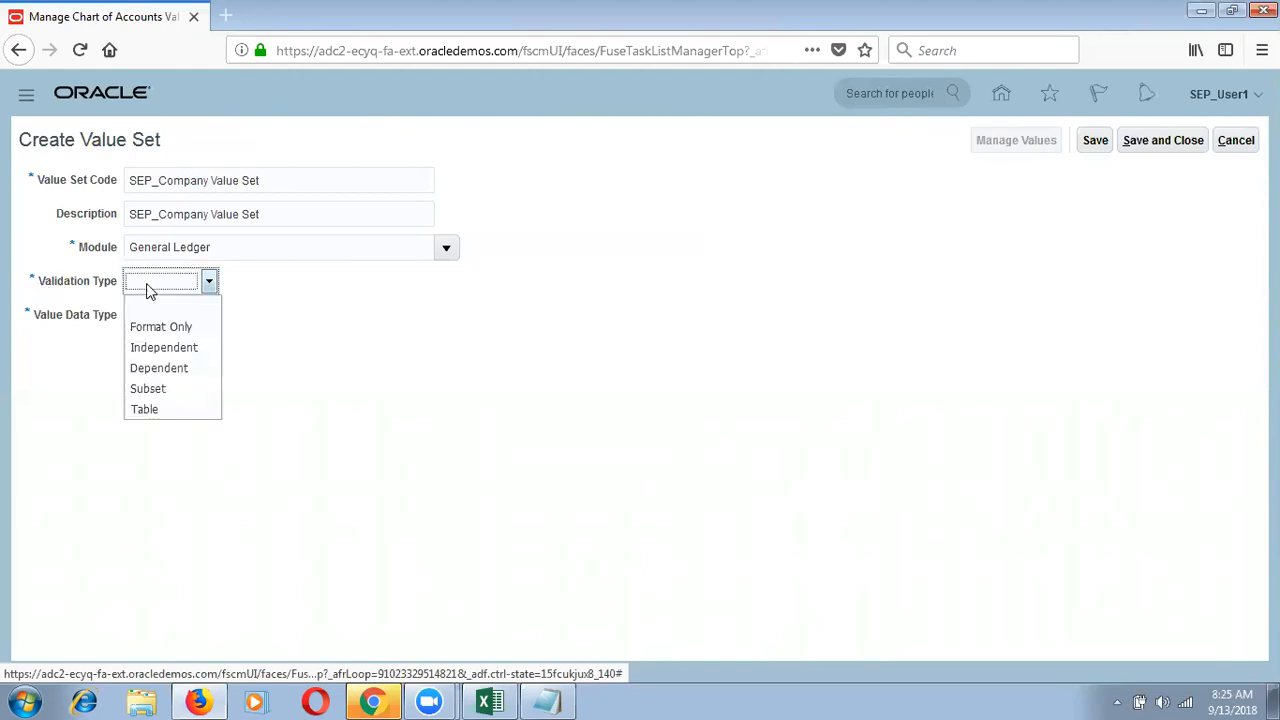
{"action": "left_click", "coordinate": [160, 350]}
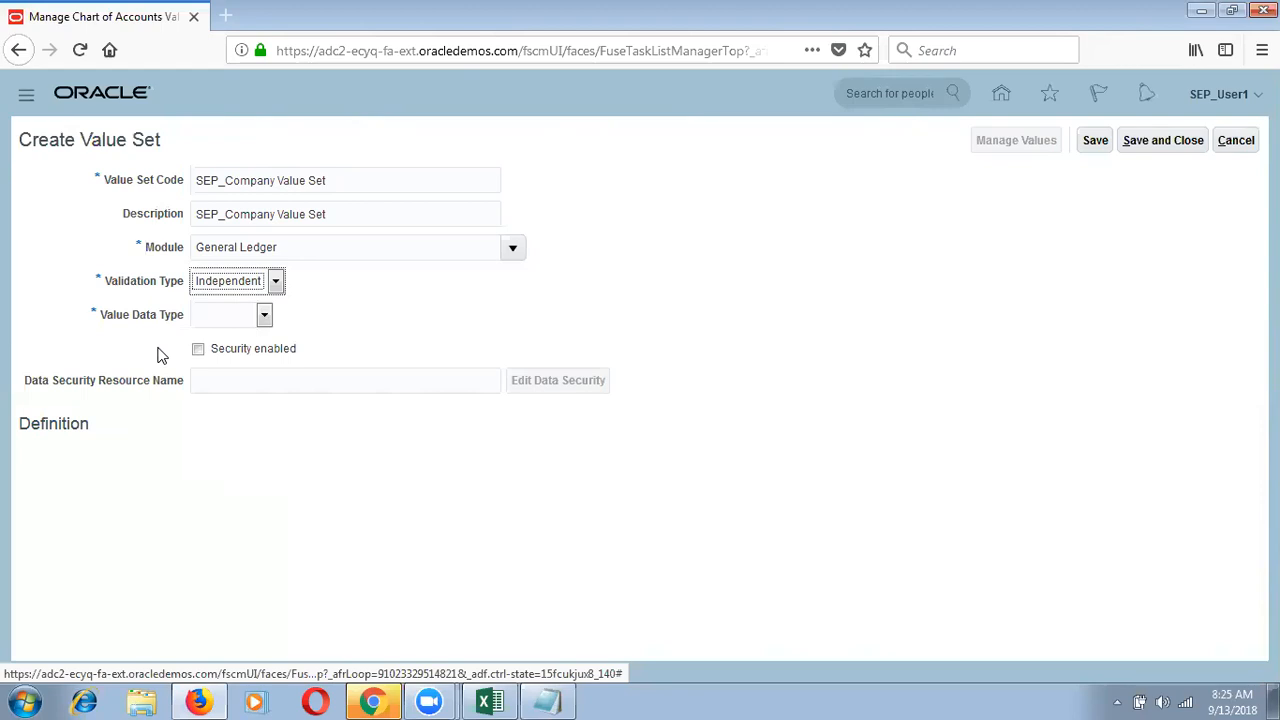
{"action": "left_click", "coordinate": [233, 281]}
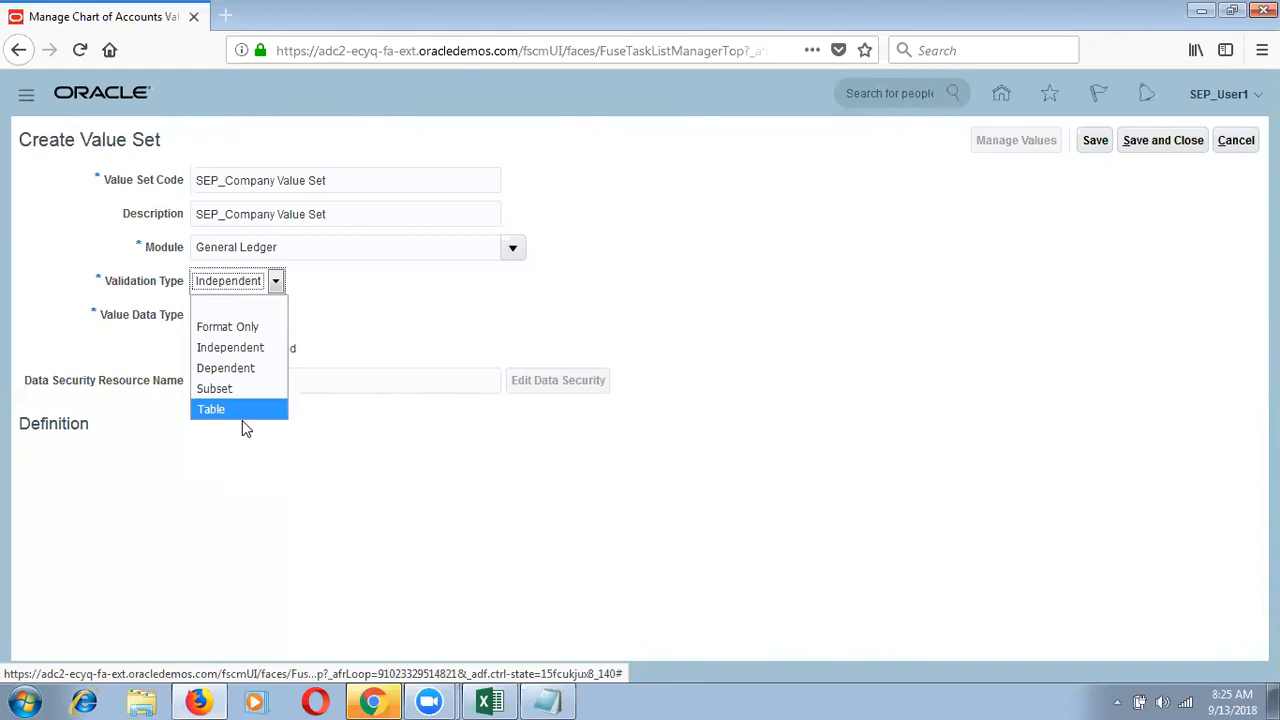
{"action": "left_click", "coordinate": [262, 350]}
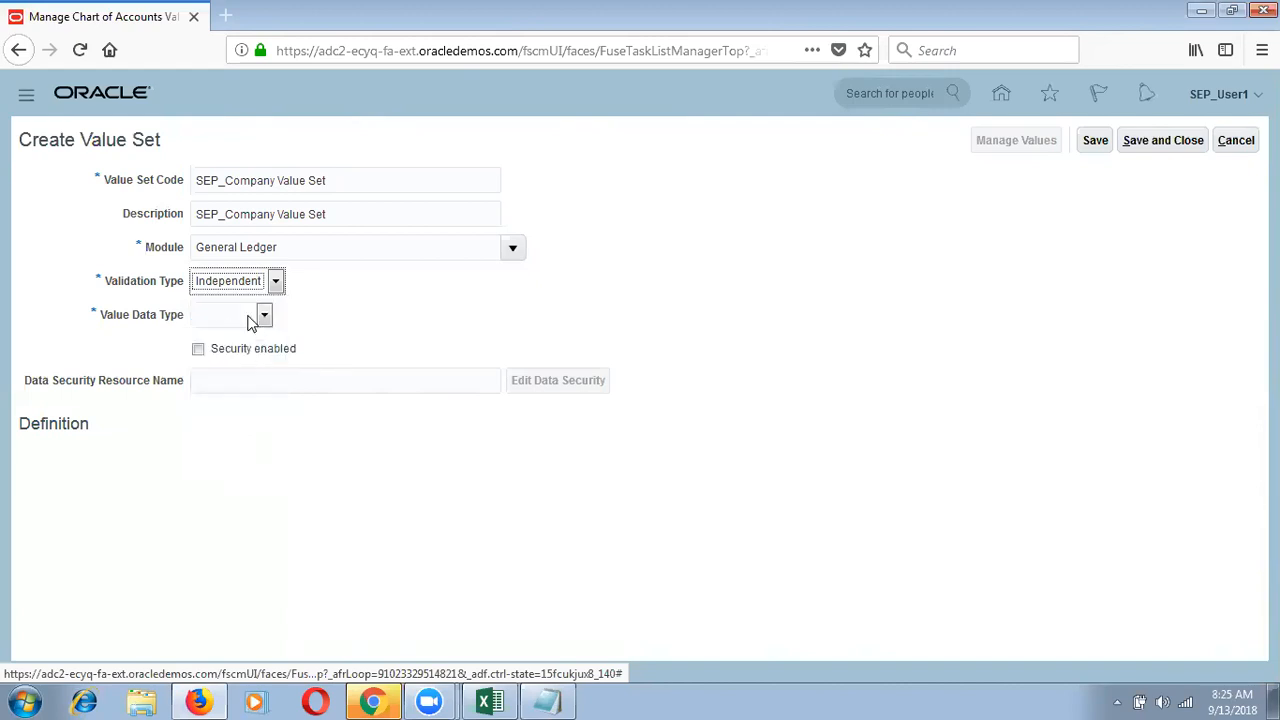
{"action": "left_click", "coordinate": [246, 290]}
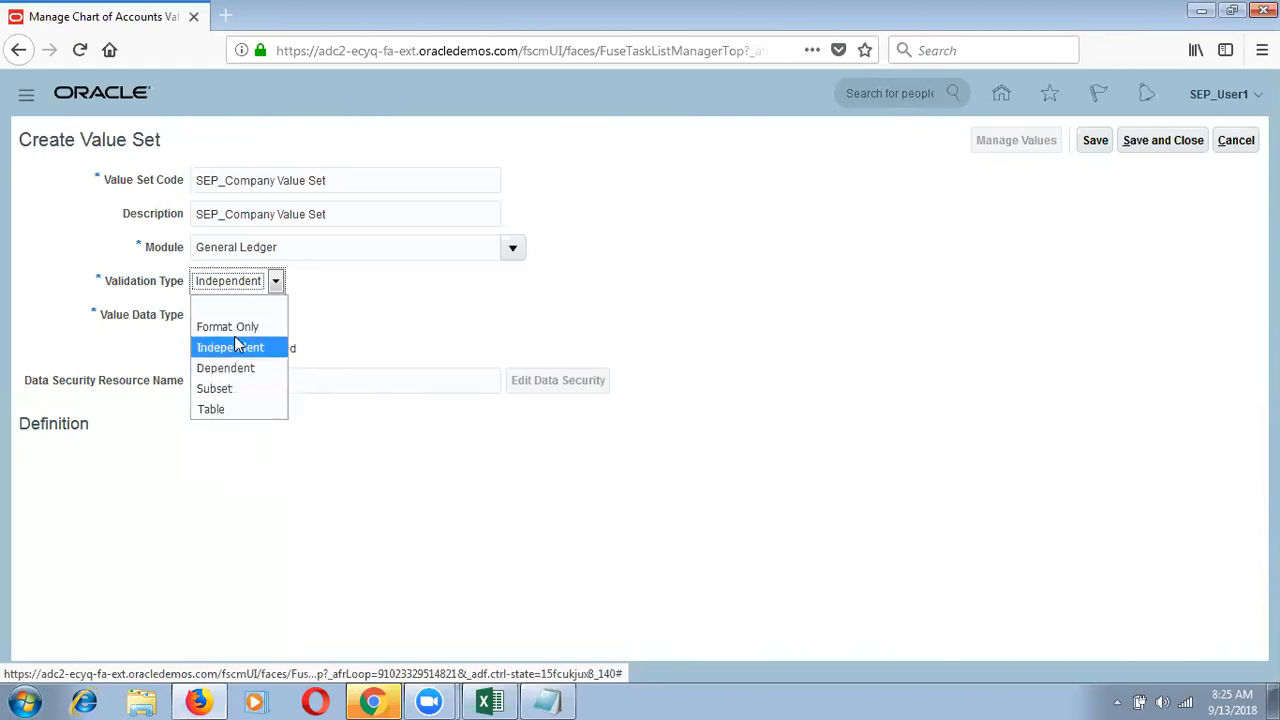
{"action": "left_click", "coordinate": [273, 282]}
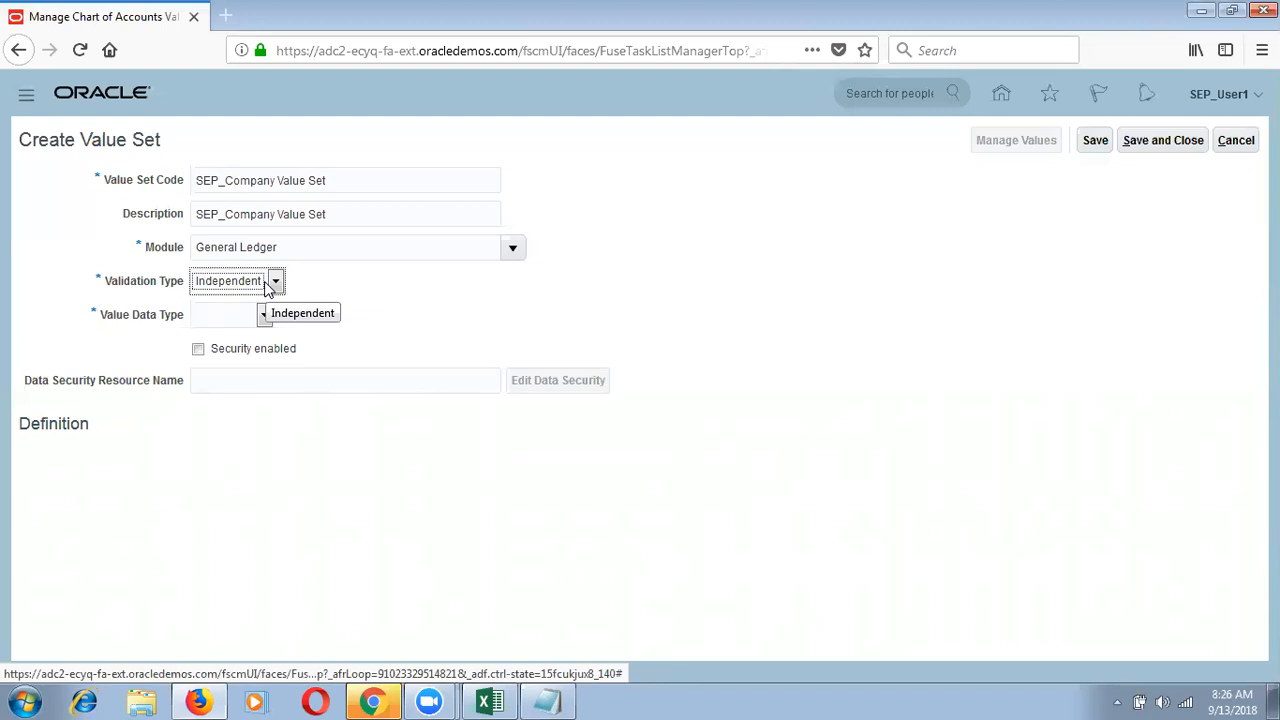
- Set the value data type to Character, briefly trying Number to compare its definition fields
{"action": "left_click", "coordinate": [228, 316]}
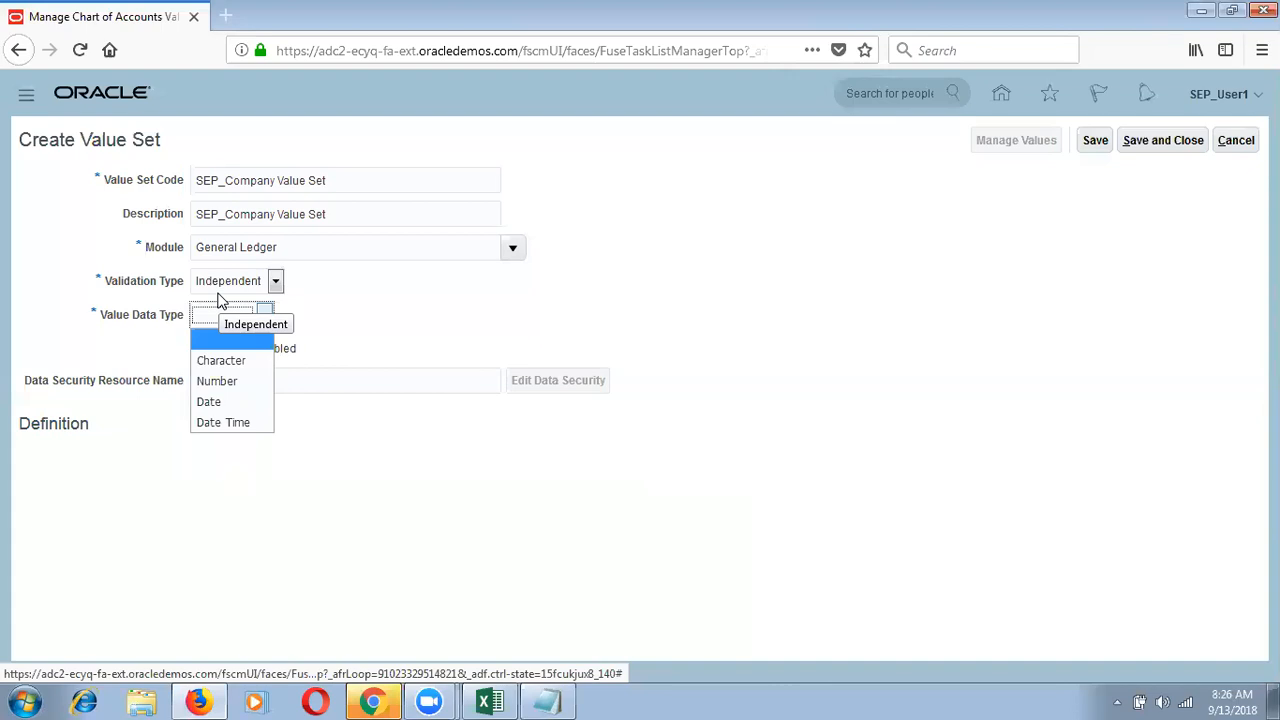
{"action": "left_click", "coordinate": [227, 362]}
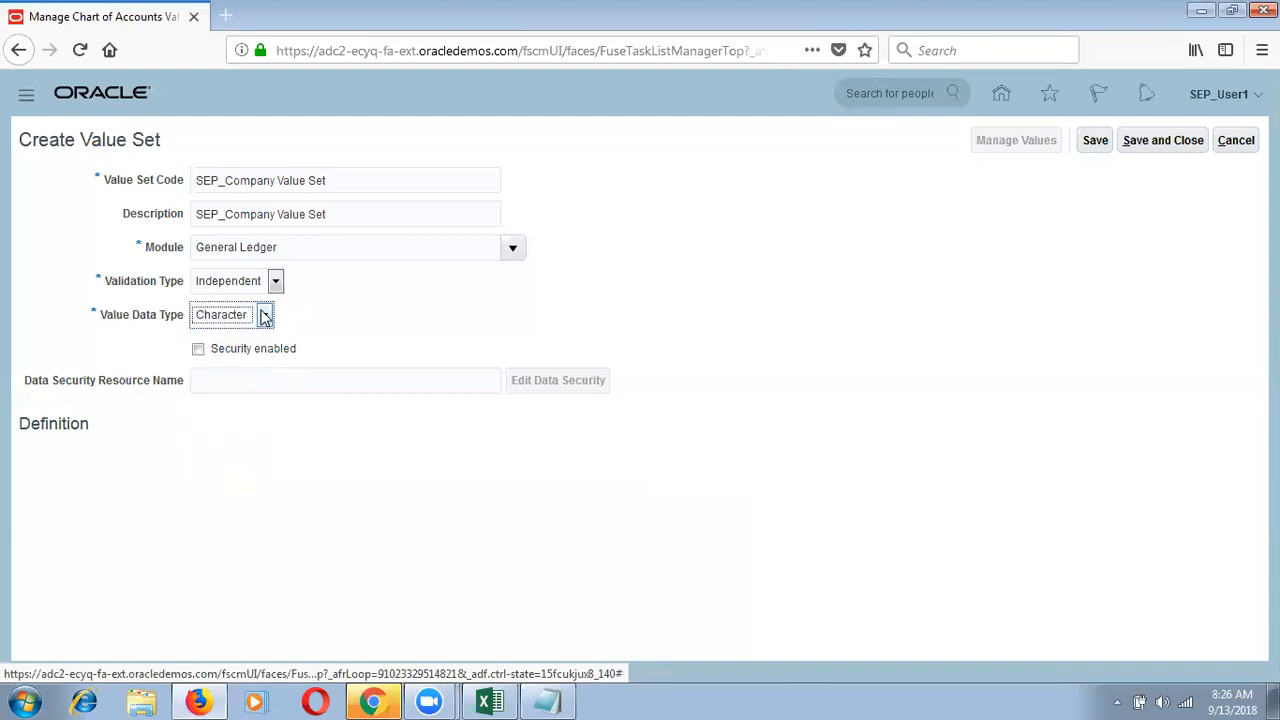
{"action": "left_click", "coordinate": [263, 314]}
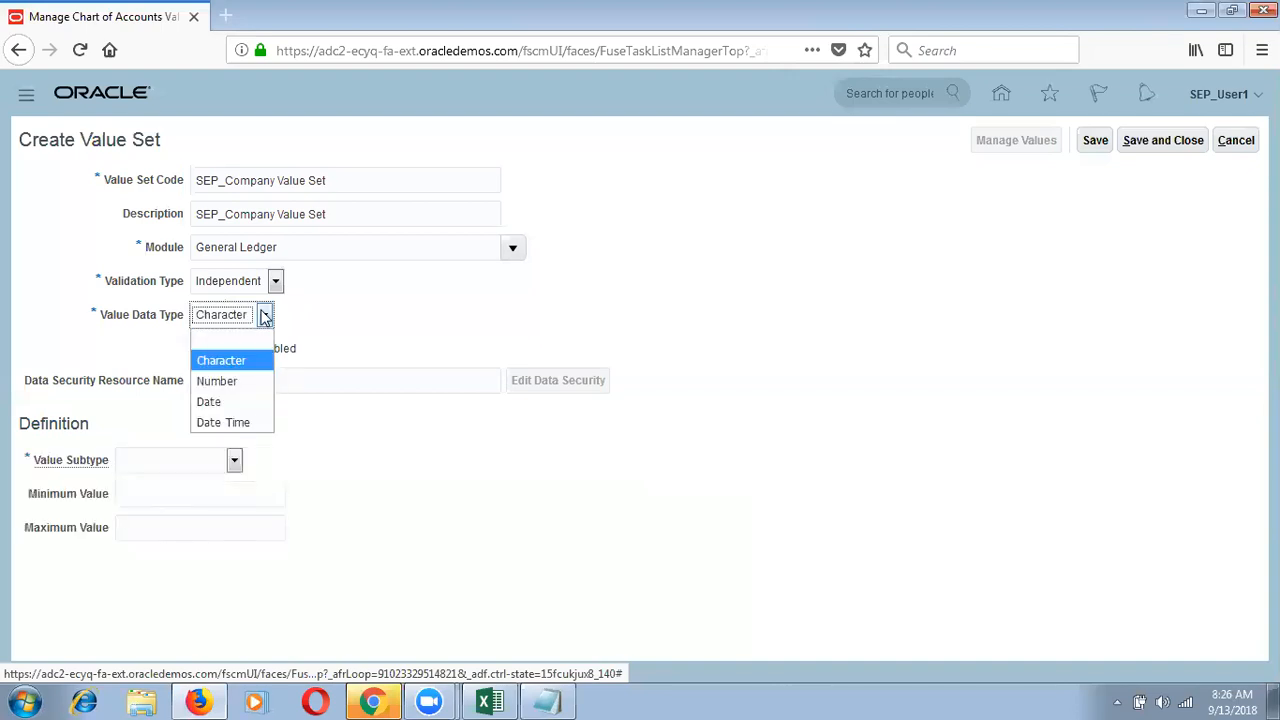
{"action": "left_click", "coordinate": [250, 386]}
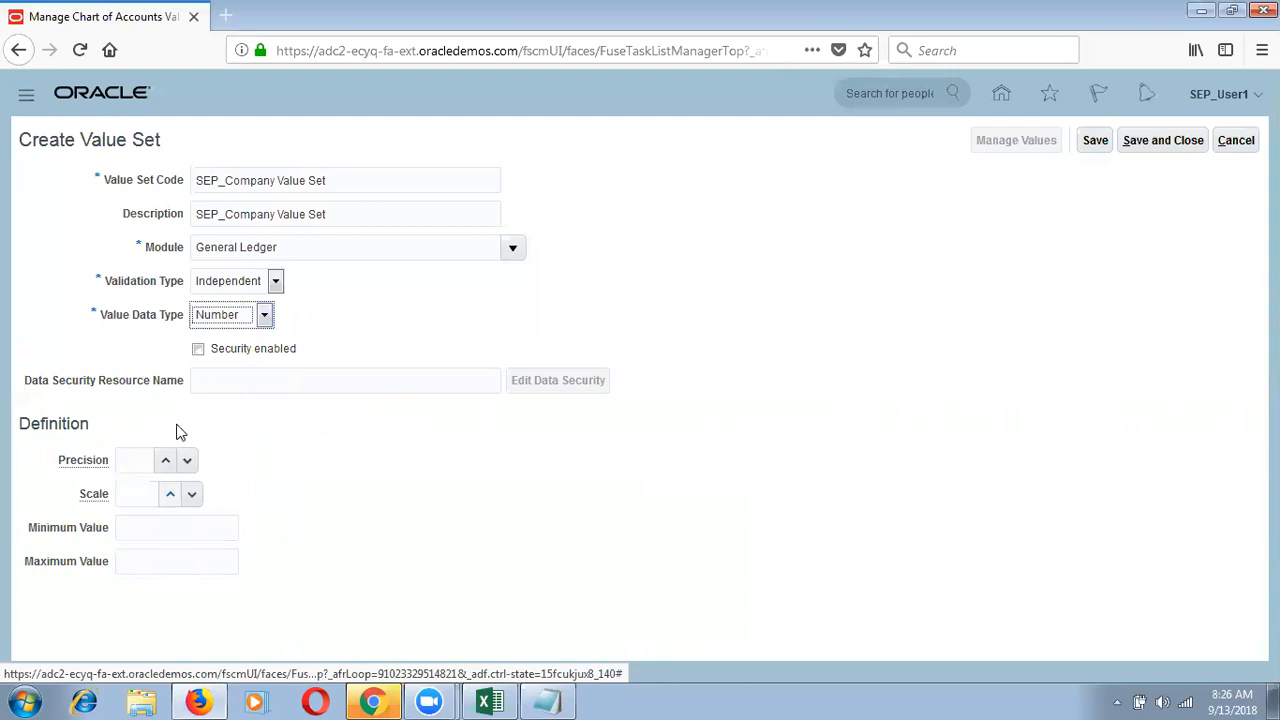
{"action": "left_click", "coordinate": [263, 316]}
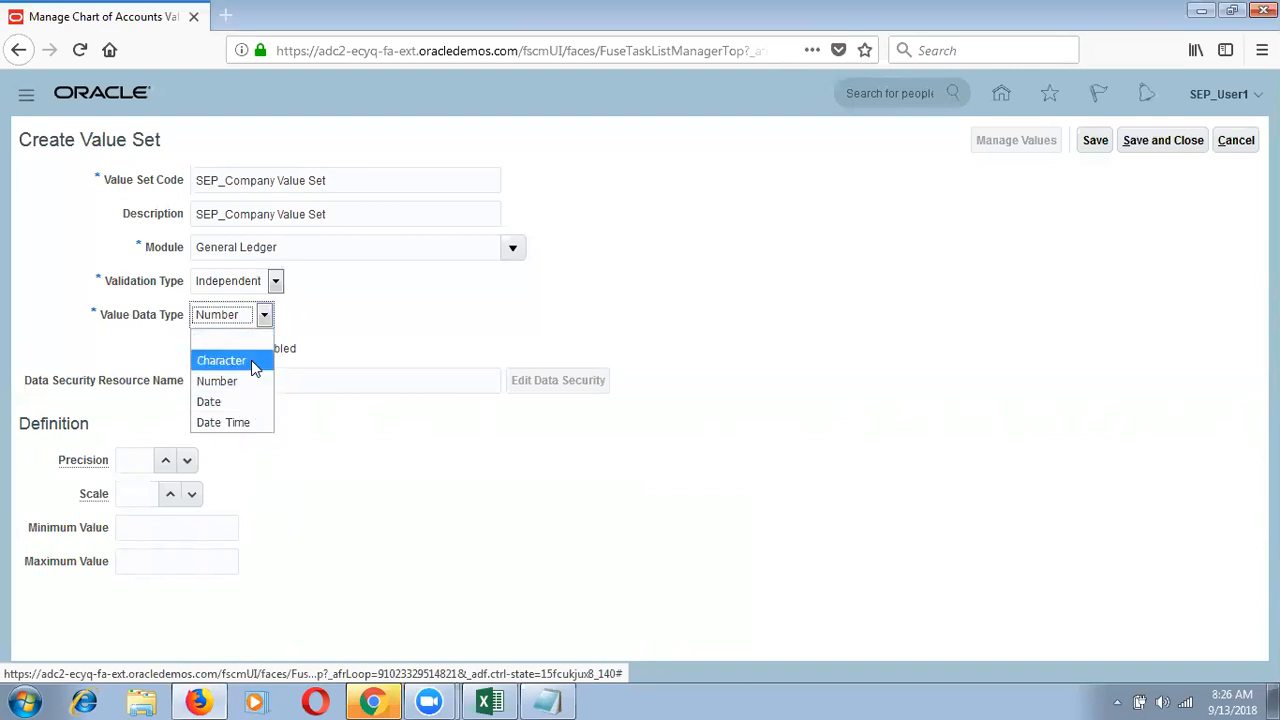
{"action": "left_click", "coordinate": [255, 362]}
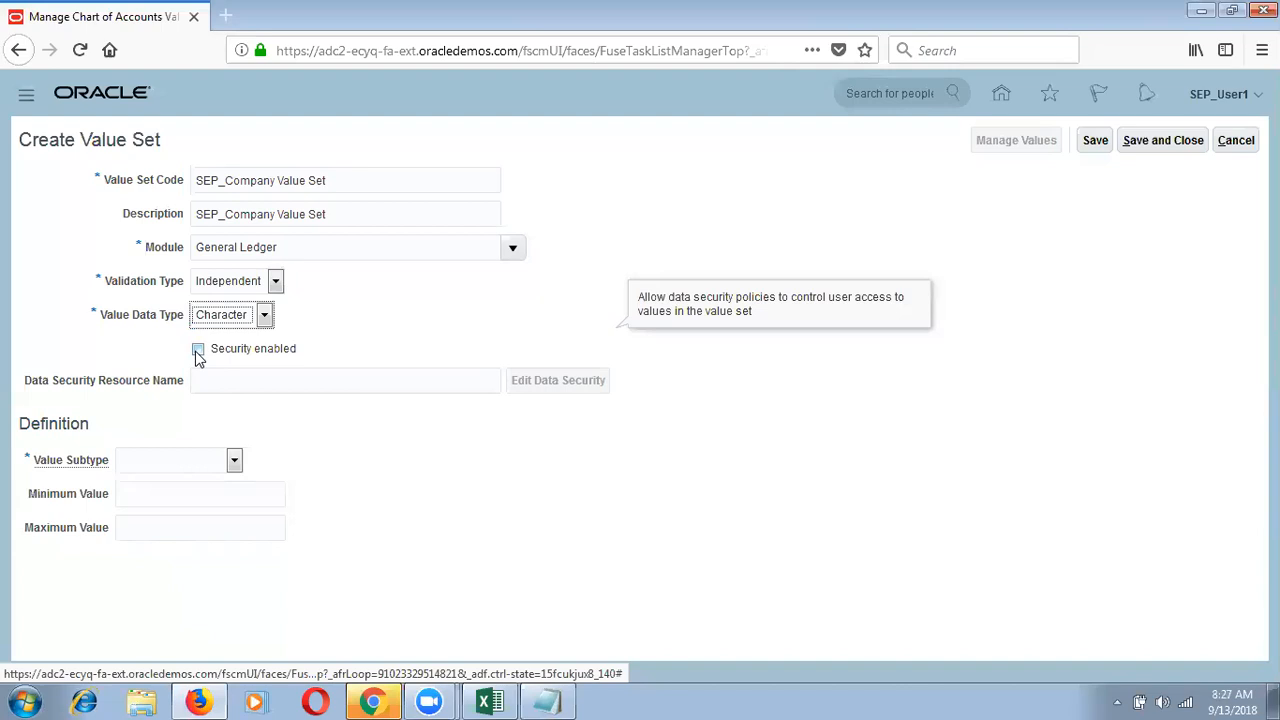
- Set the value subtype to Text in the value set's Definition section
{"action": "left_click", "coordinate": [309, 372]}
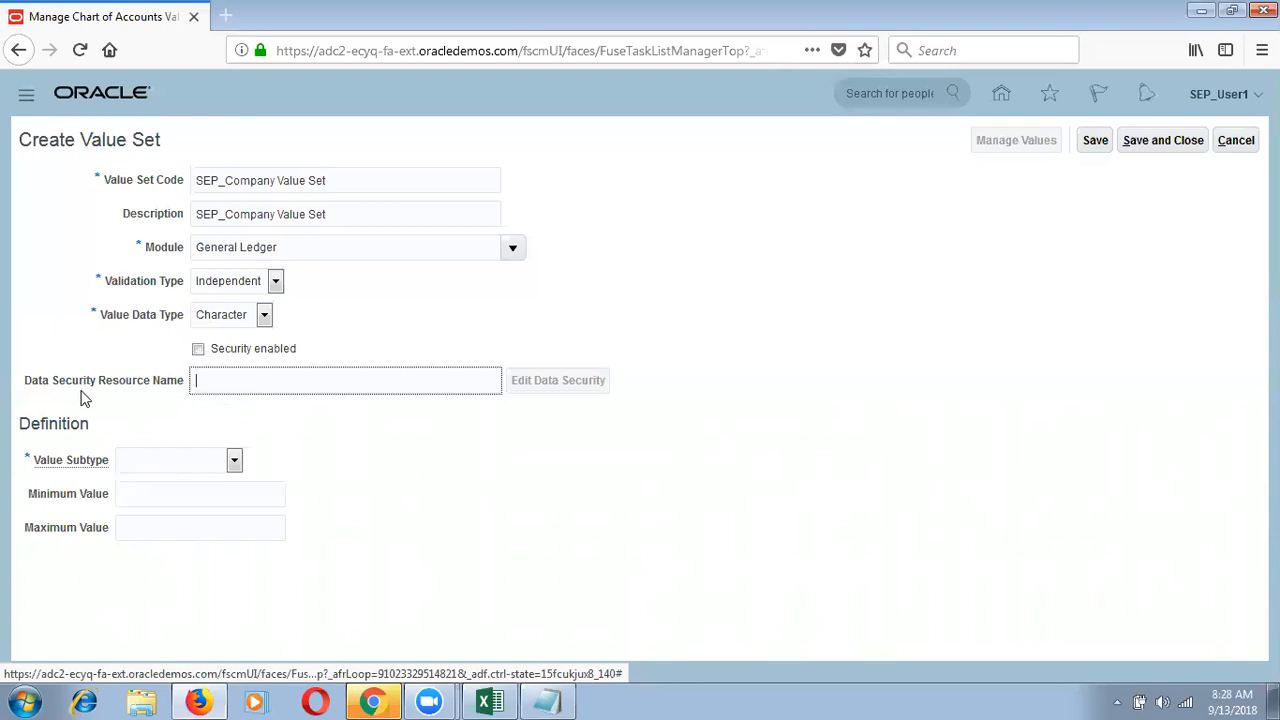
{"action": "left_click_drag", "start_coordinate": [90, 423], "coordinate": [43, 407]}
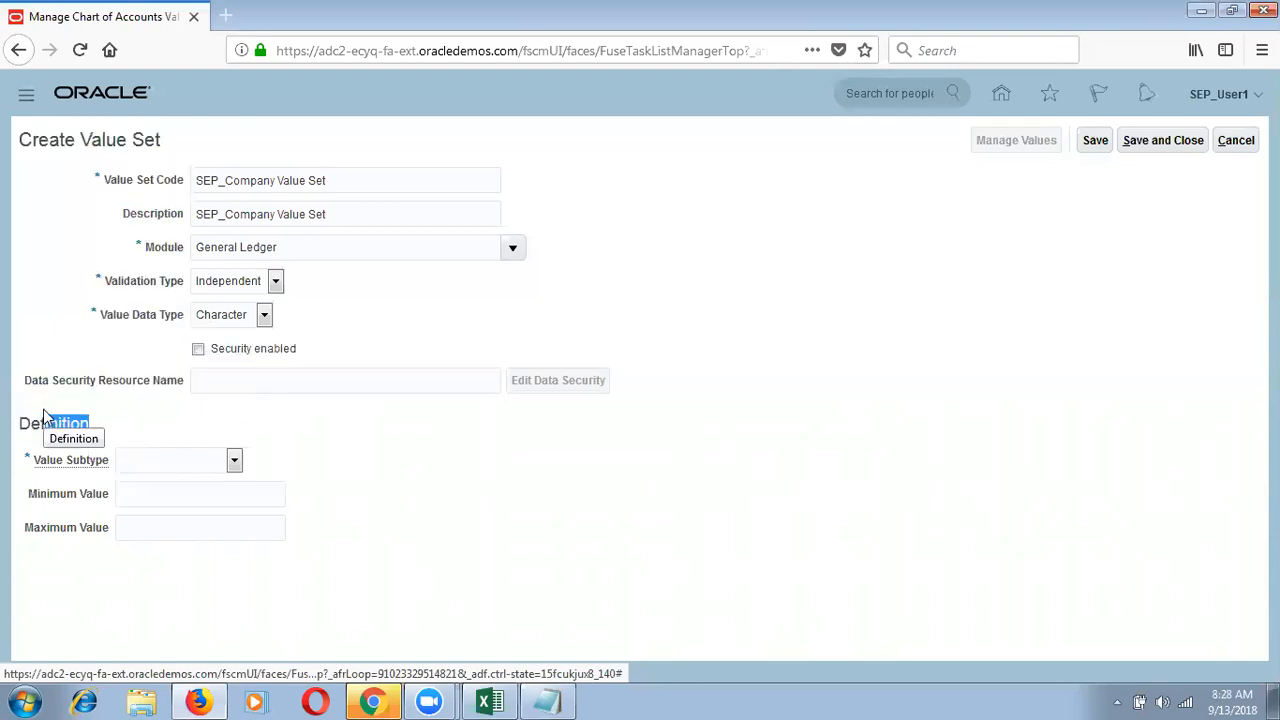
{"action": "left_click", "coordinate": [133, 461]}
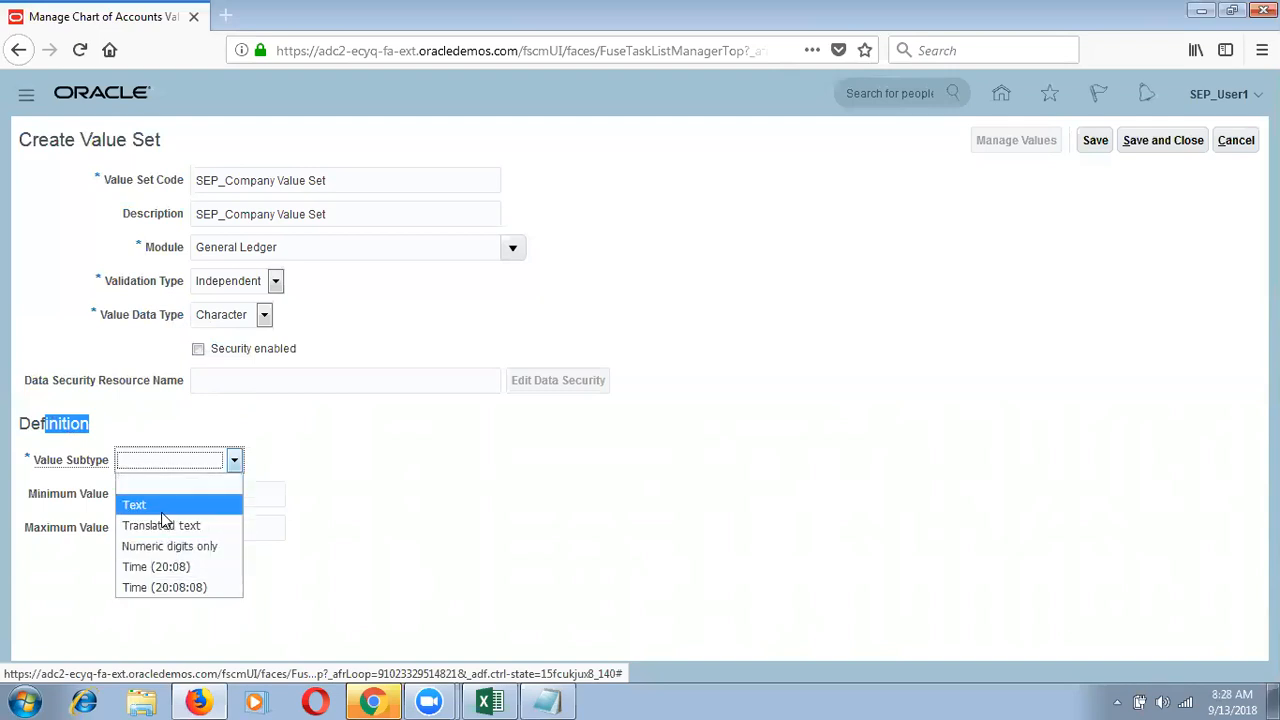
{"action": "left_click", "coordinate": [161, 508]}
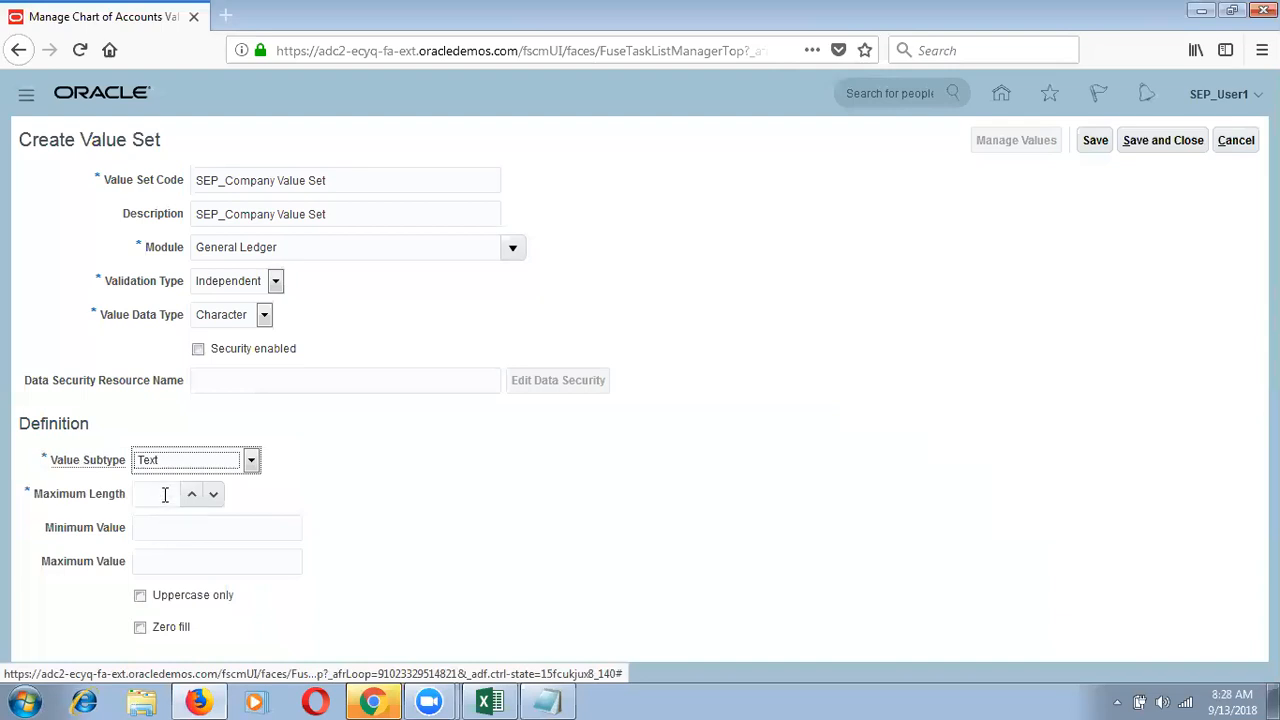
{"action": "left_click", "coordinate": [165, 494]}
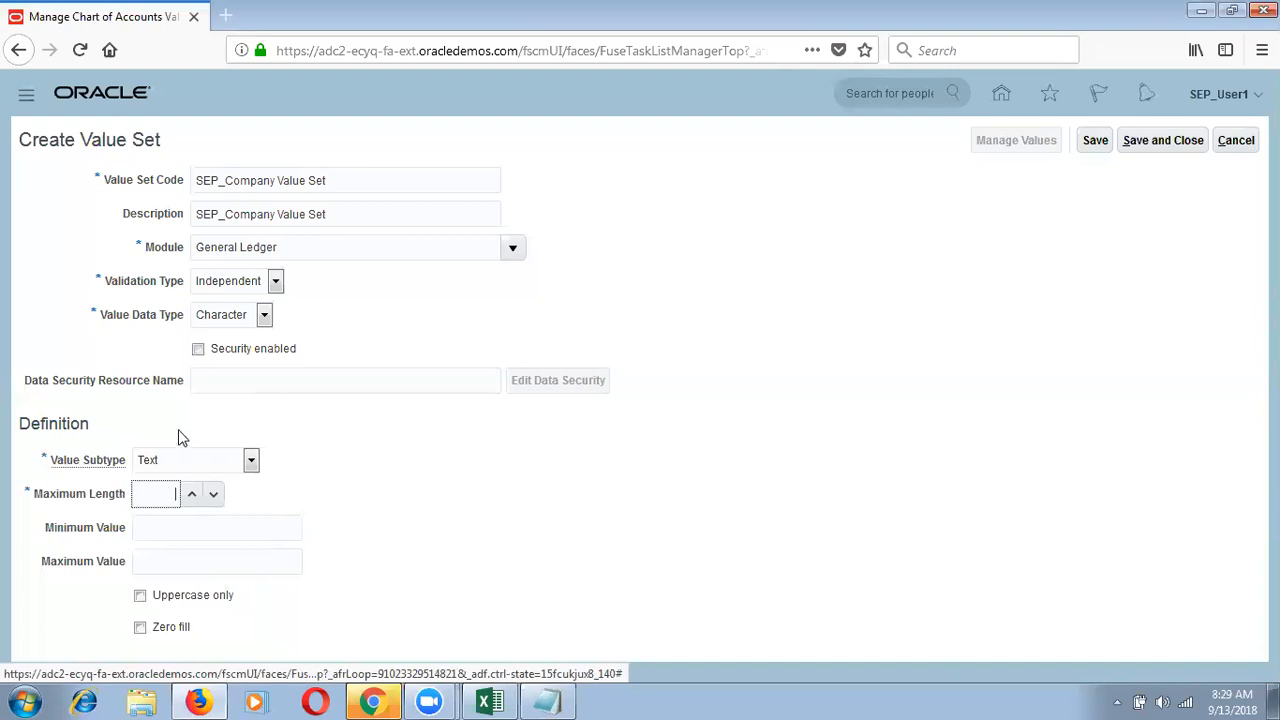
- Review the available value subtypes, including Translated text and Numeric digits only, keeping Text selected
{"action": "left_click", "coordinate": [177, 462]}
{"action": "left_click", "coordinate": [177, 462]}
{"action": "left_click", "coordinate": [177, 462]}
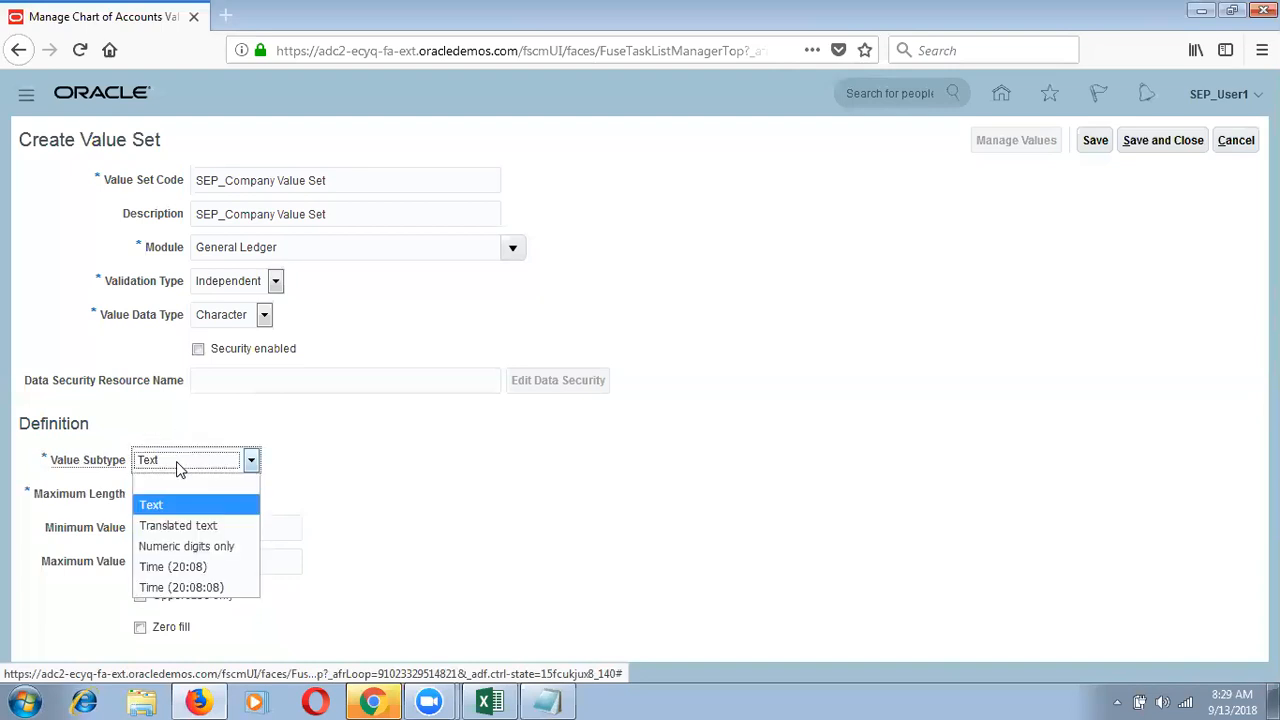
{"action": "left_click", "coordinate": [222, 508]}
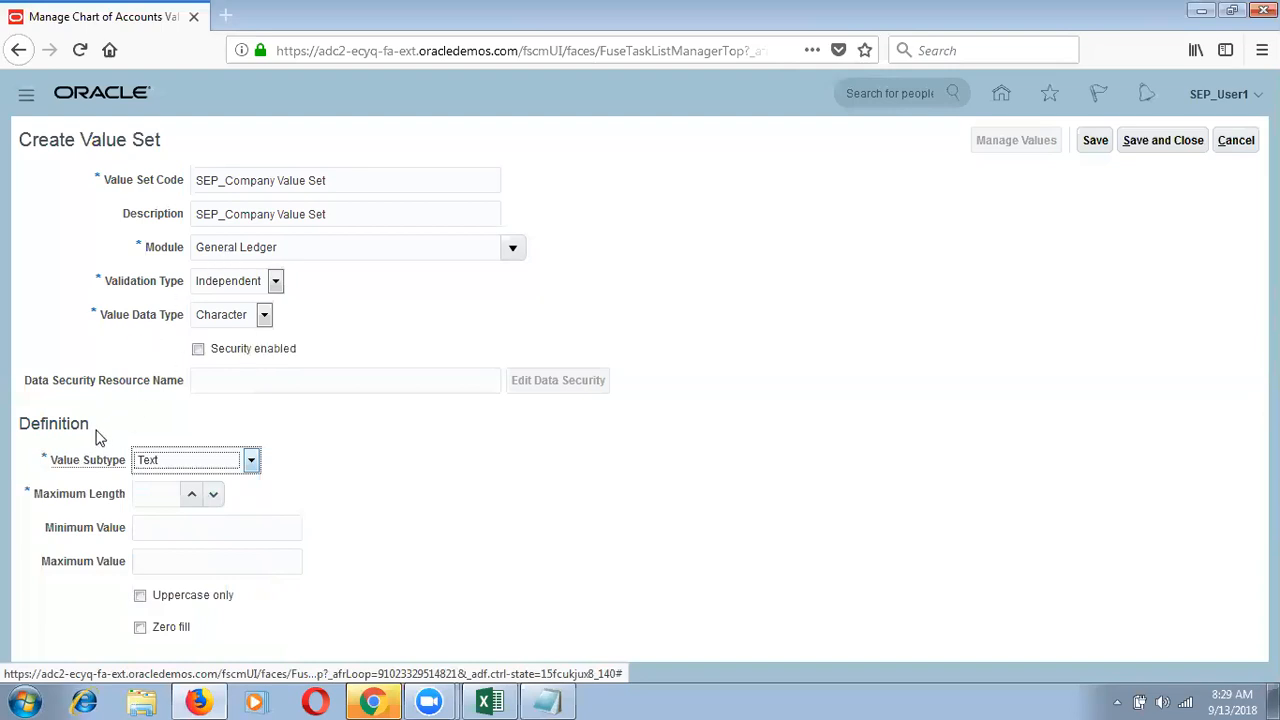
{"action": "left_click", "coordinate": [153, 458]}
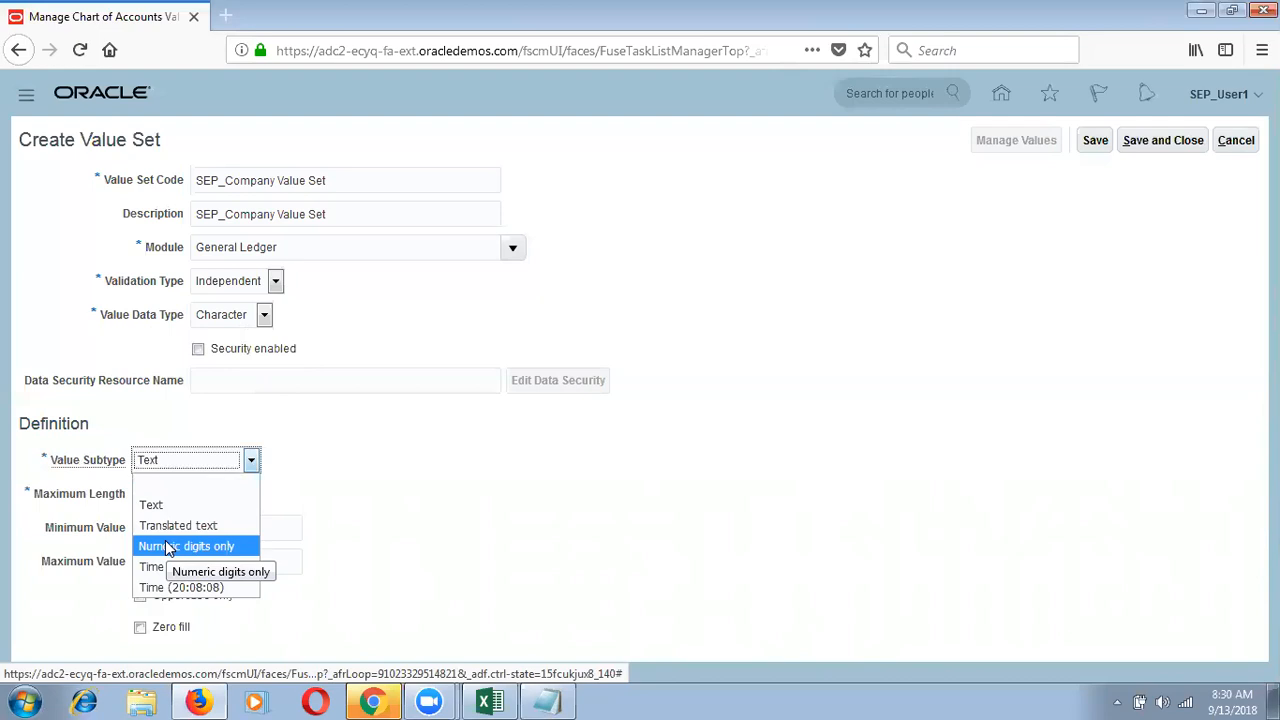
{"action": "left_click", "coordinate": [188, 507]}
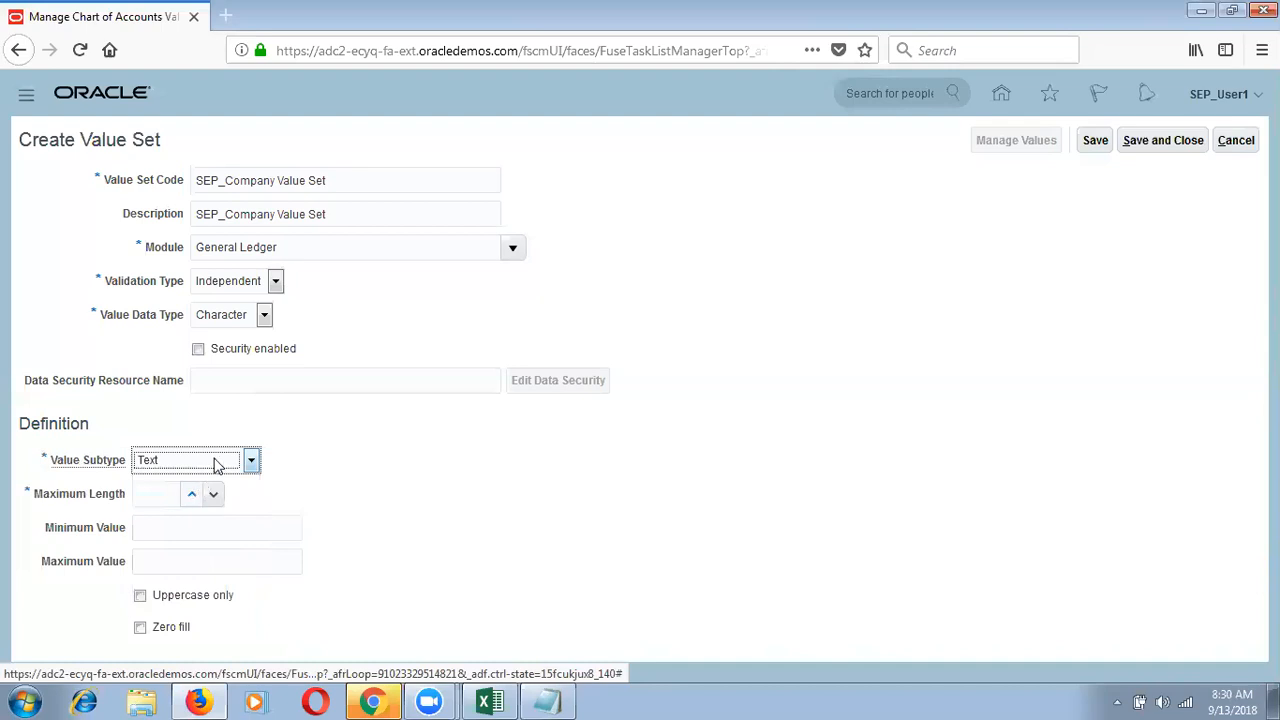
{"action": "left_click", "coordinate": [217, 466]}
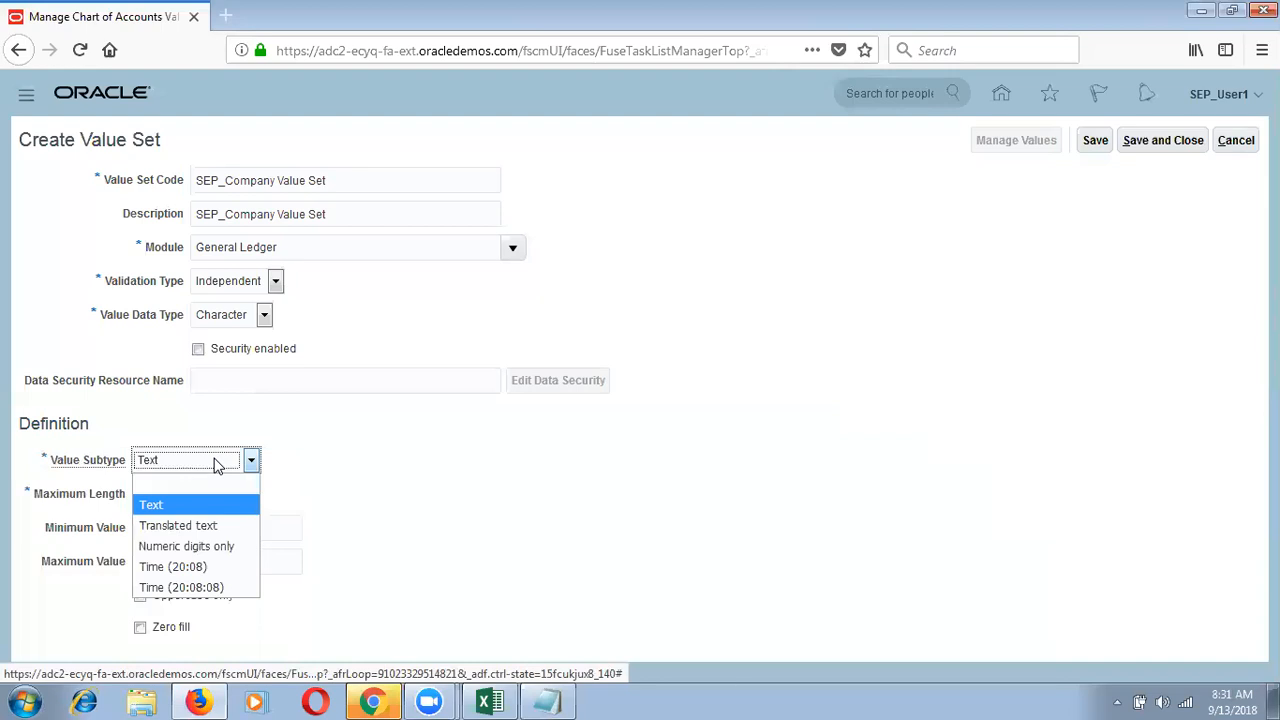
{"action": "left_click", "coordinate": [226, 16]}
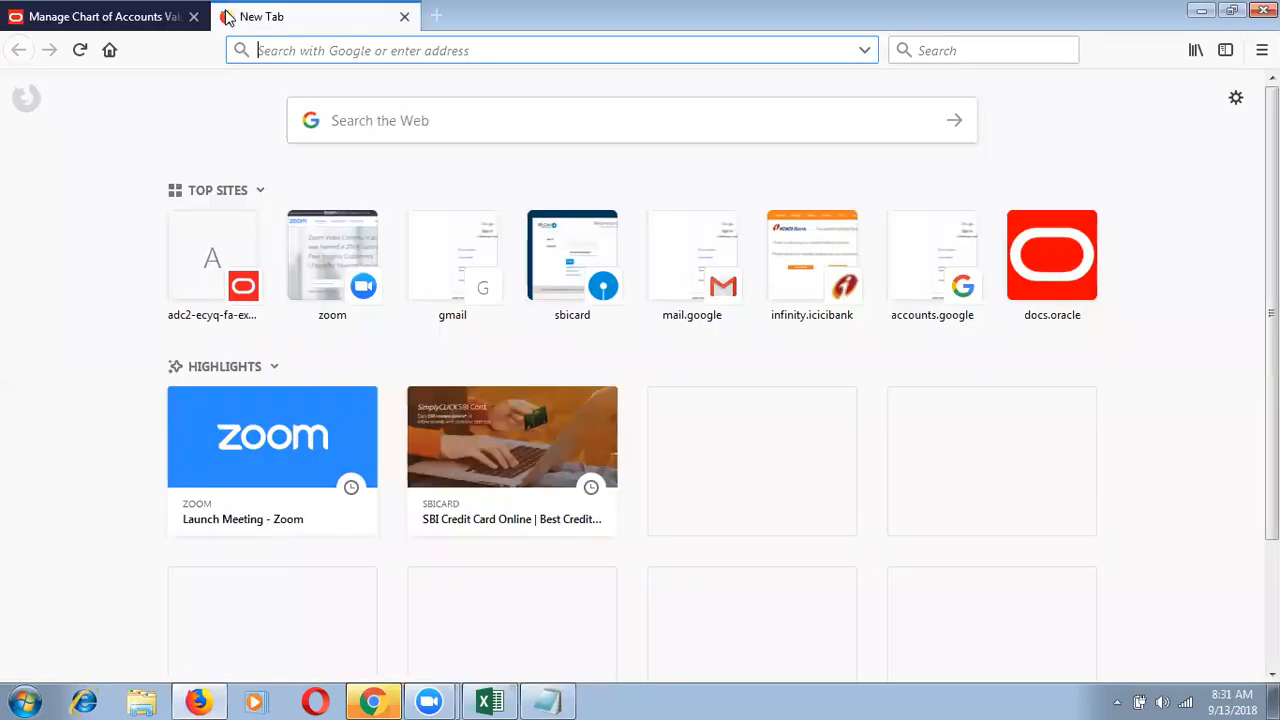
{"action": "type", "text": "translated"}
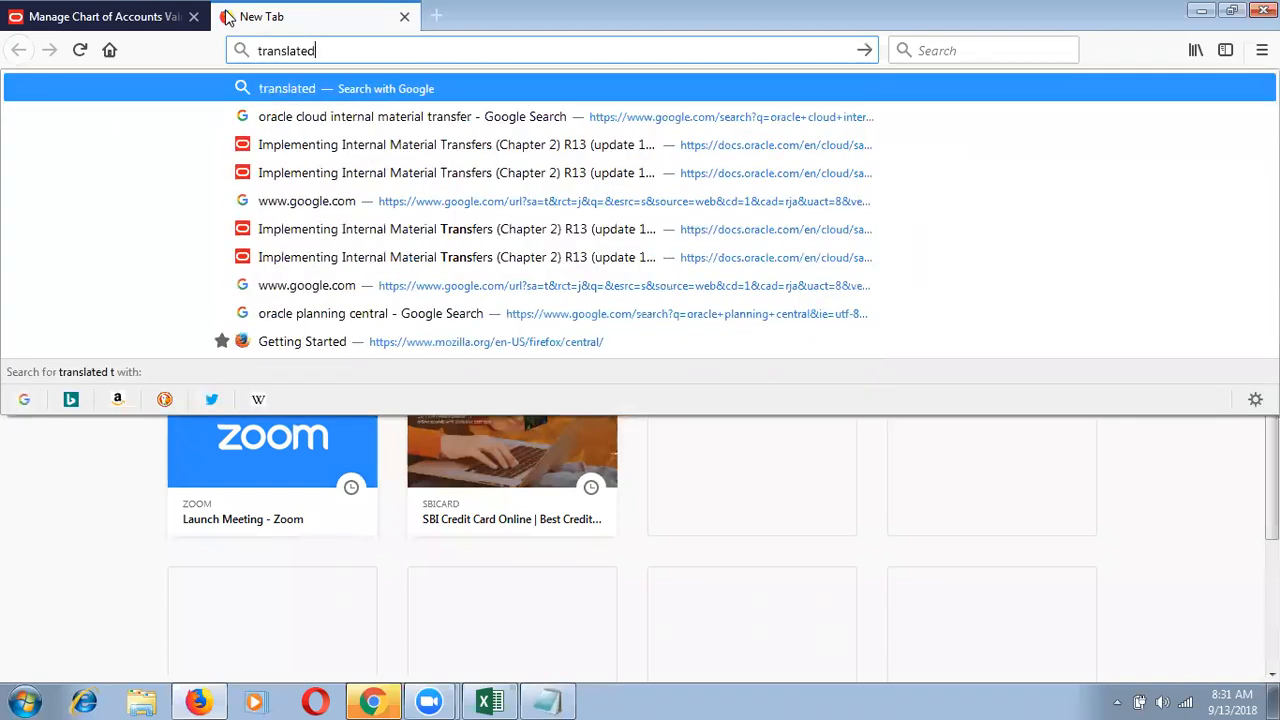
{"action": "type", "text": " tex"}
{"action": "key", "text": "BackSpace"}
{"action": "key", "text": "Escape"}
{"action": "key", "text": "Escape"}
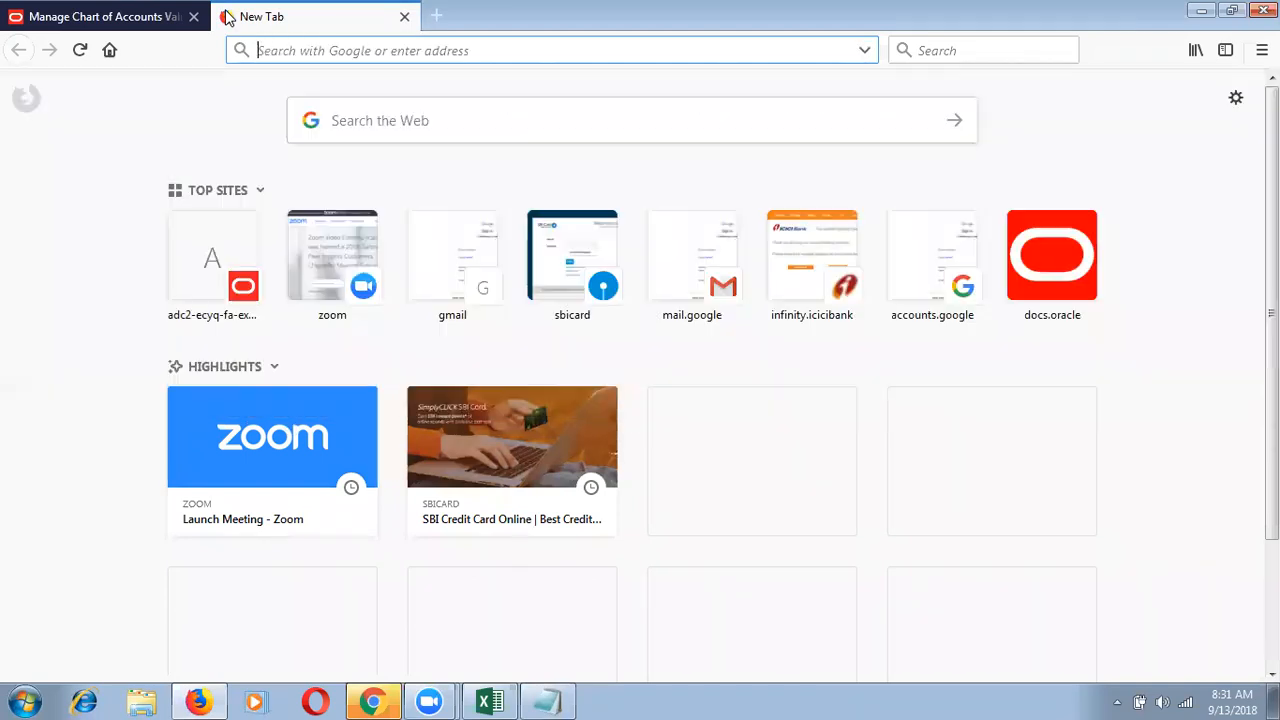
- Return to the Create Value Set page and try Translated text as the value subtype
{"action": "left_click", "coordinate": [150, 15]}
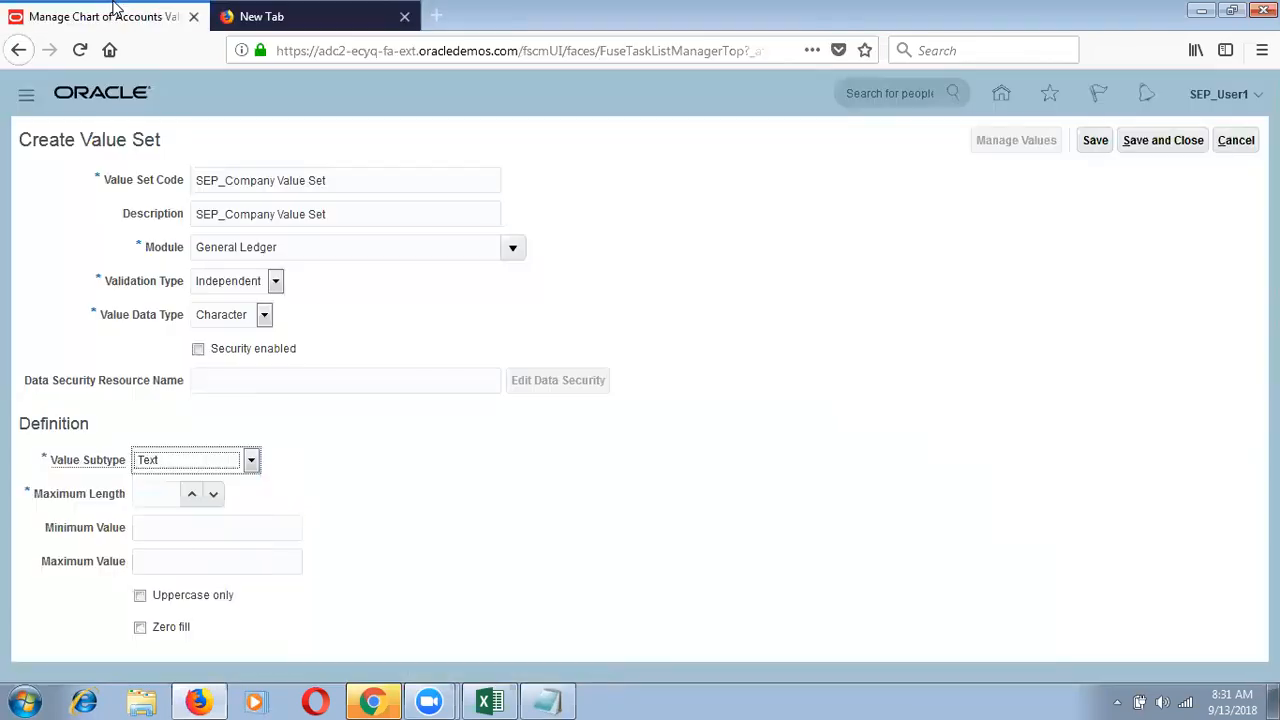
{"action": "left_click", "coordinate": [197, 456]}
{"action": "left_click", "coordinate": [191, 525]}
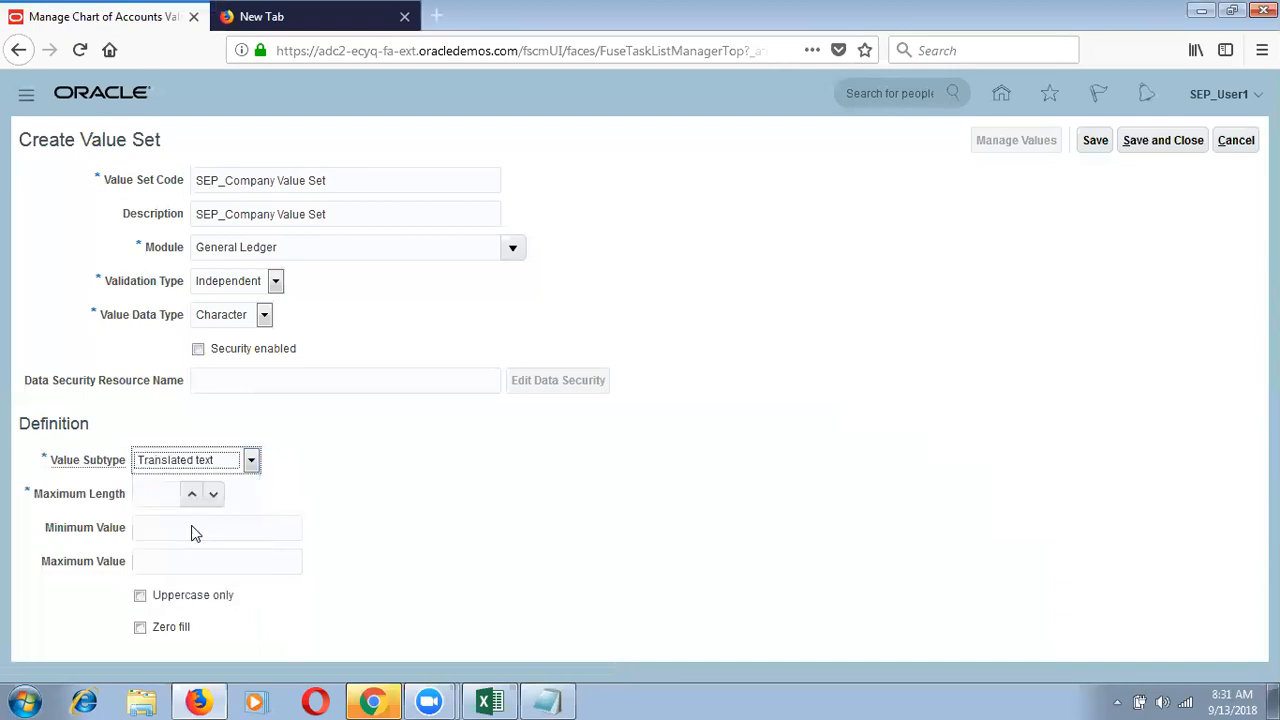
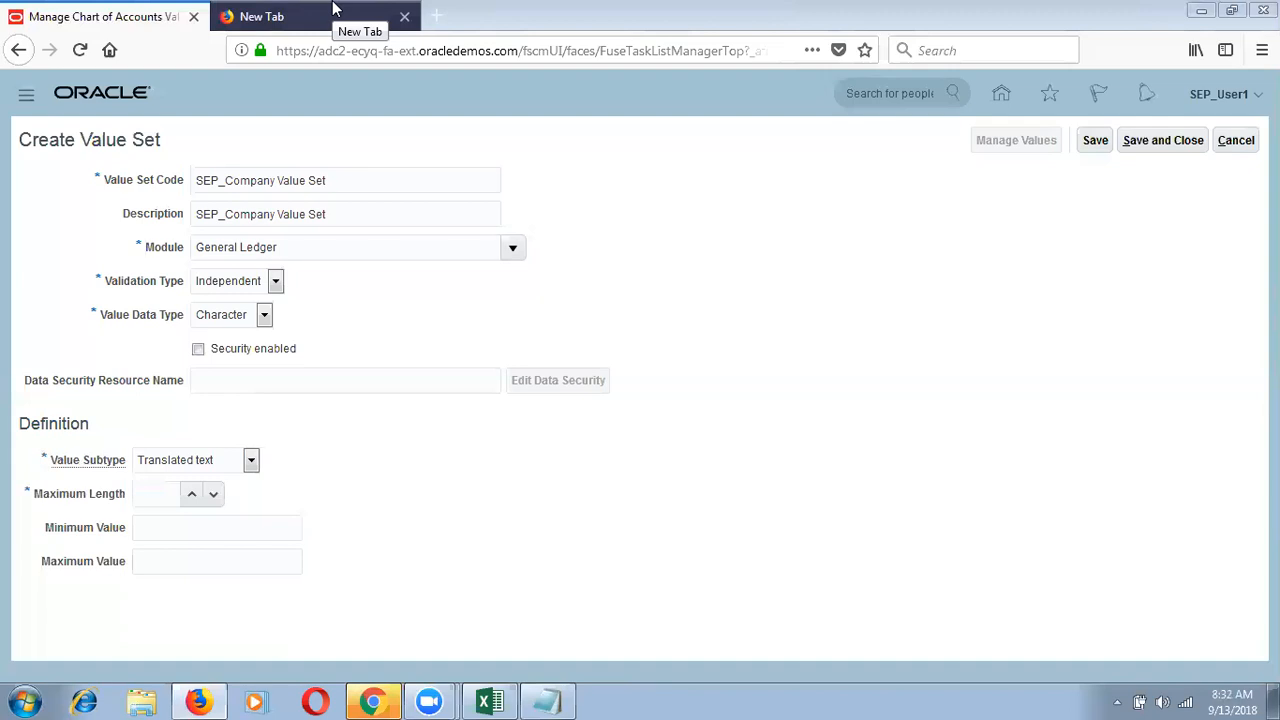
- Search the web for "oracle cloud translated text" in the empty browser page
{"action": "left_click", "coordinate": [335, 9]}
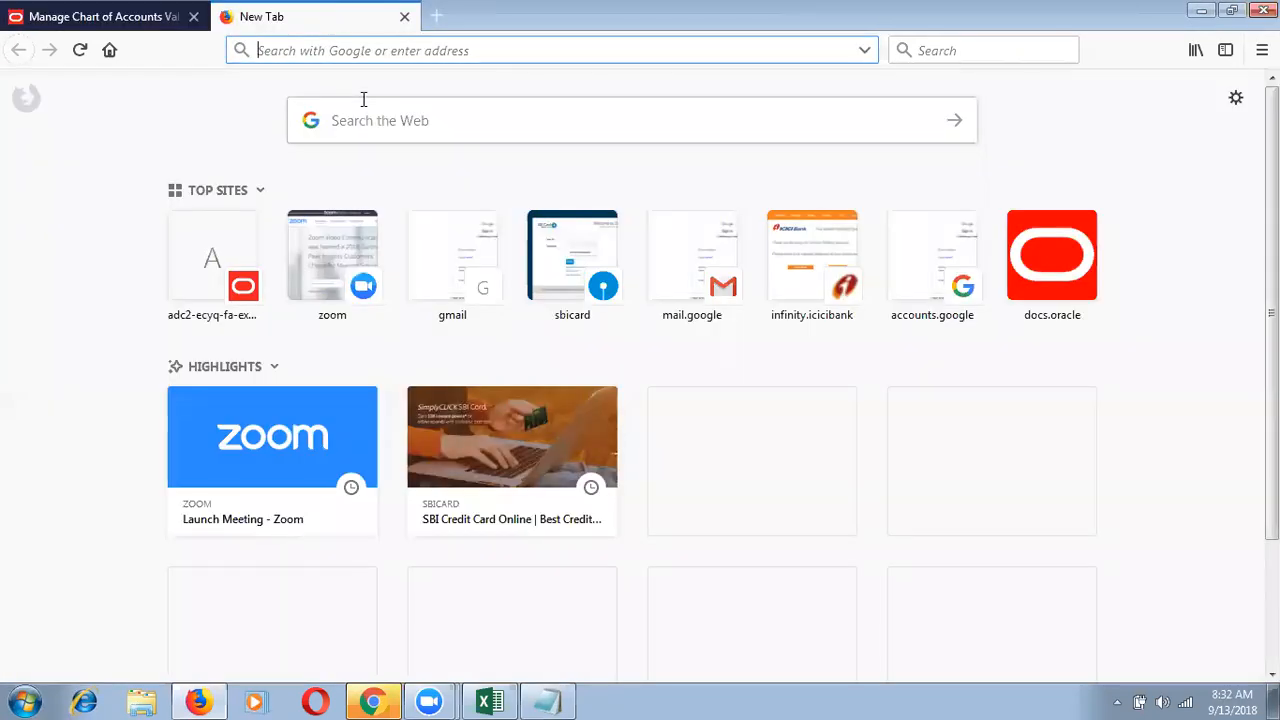
{"action": "type", "text": "oracle"}
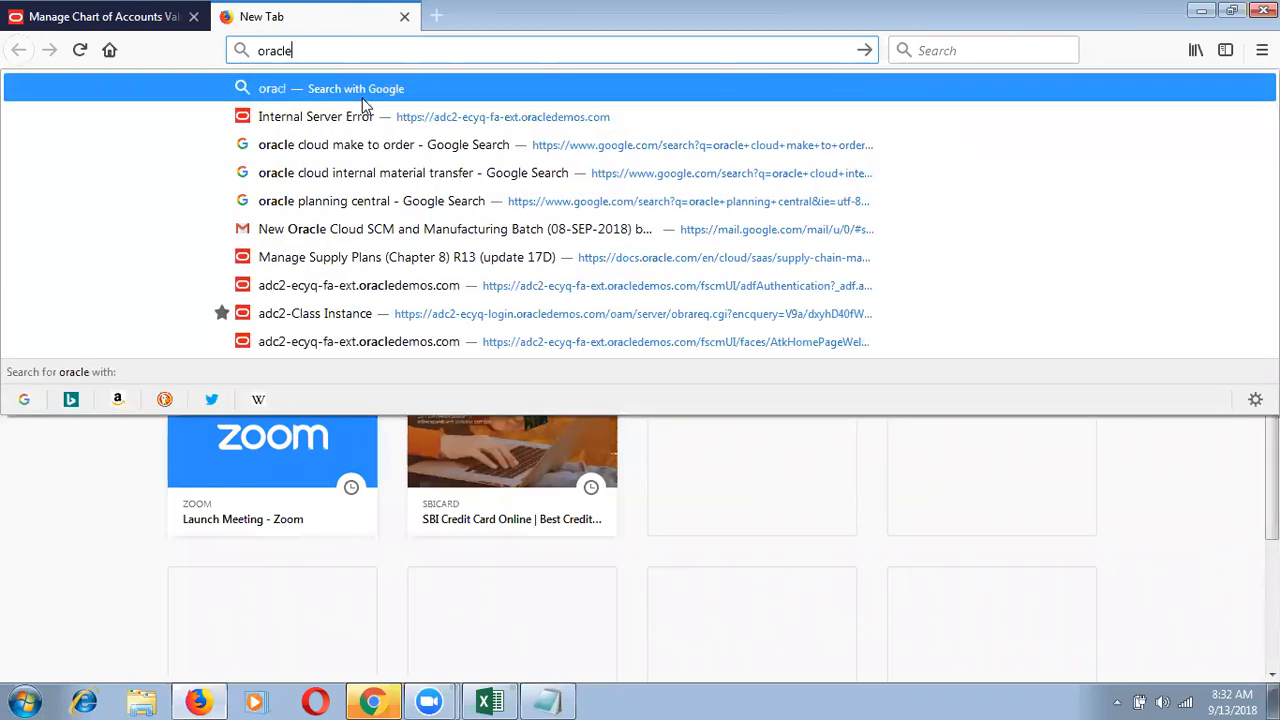
{"action": "type", "text": " cloud"}
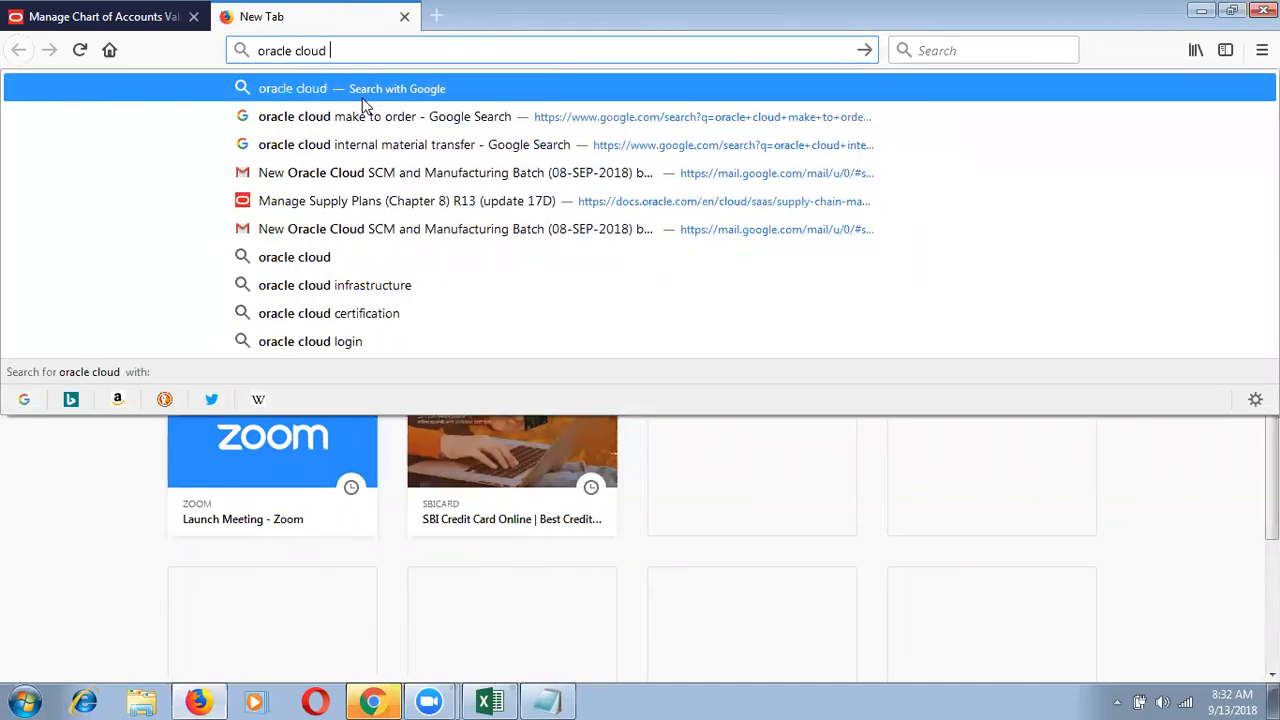
{"action": "type", "text": " tran"}
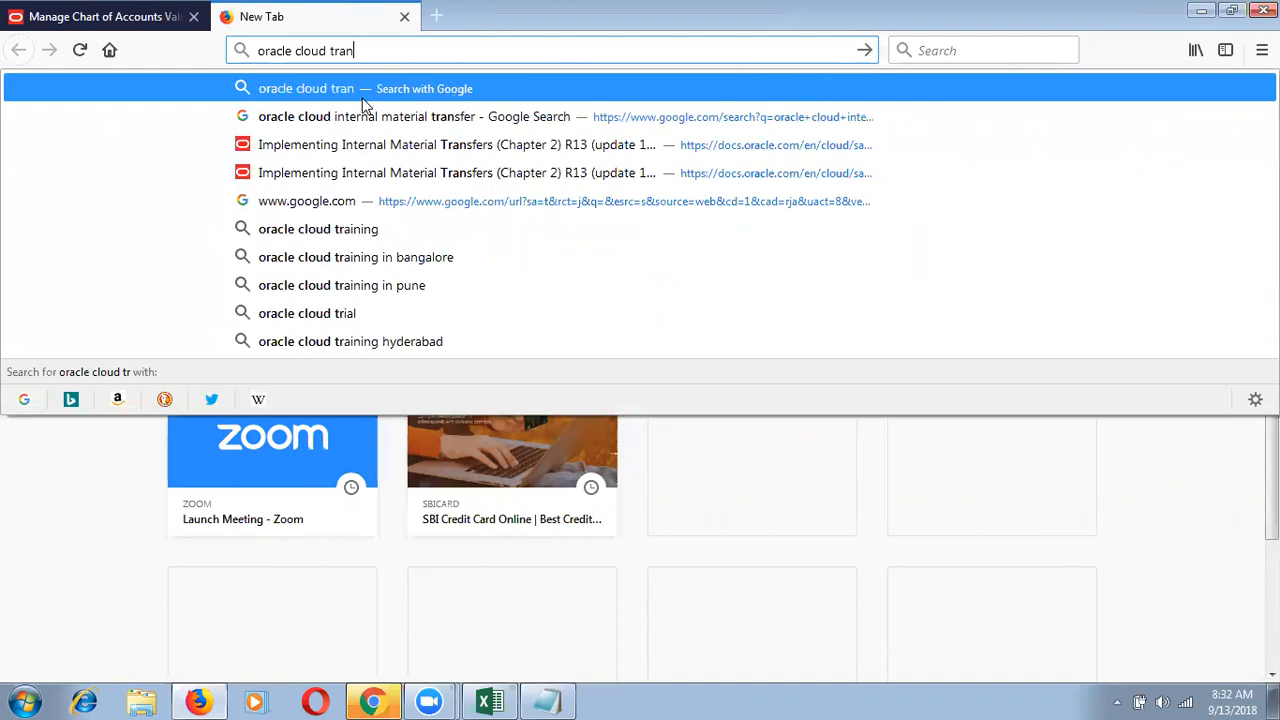
{"action": "type", "text": "slated text"}
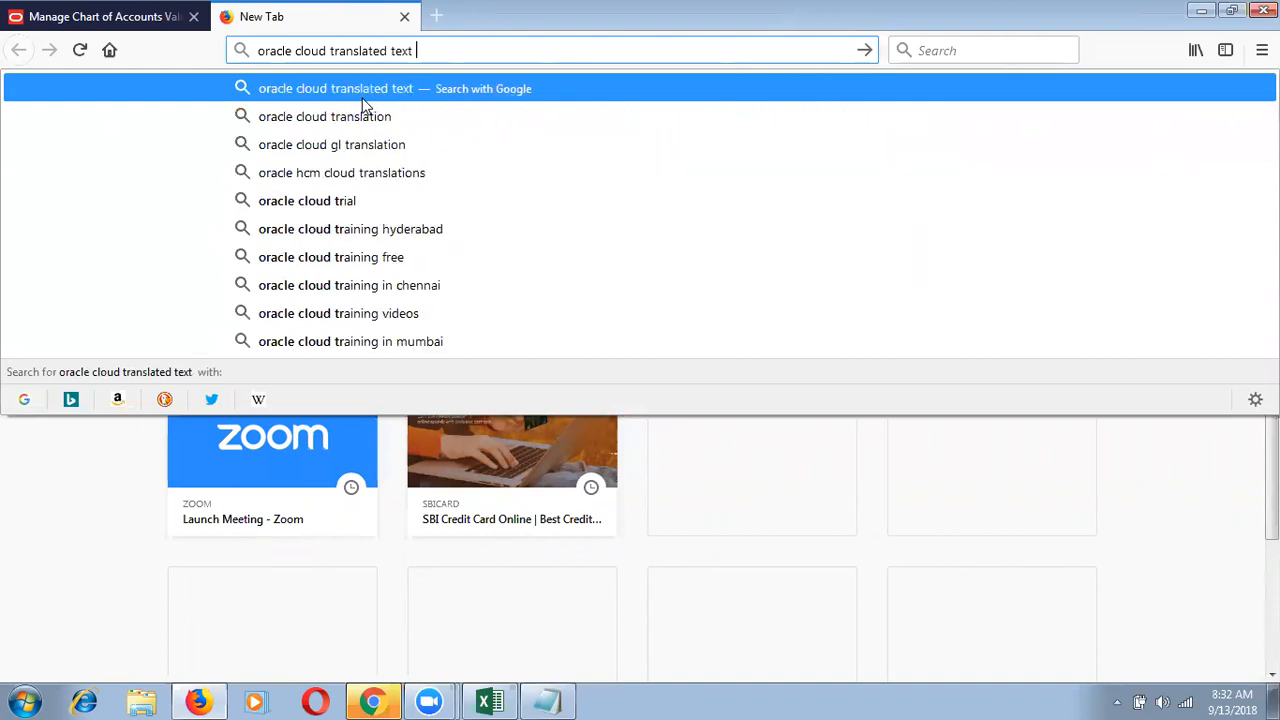
{"action": "key", "text": "Return"}
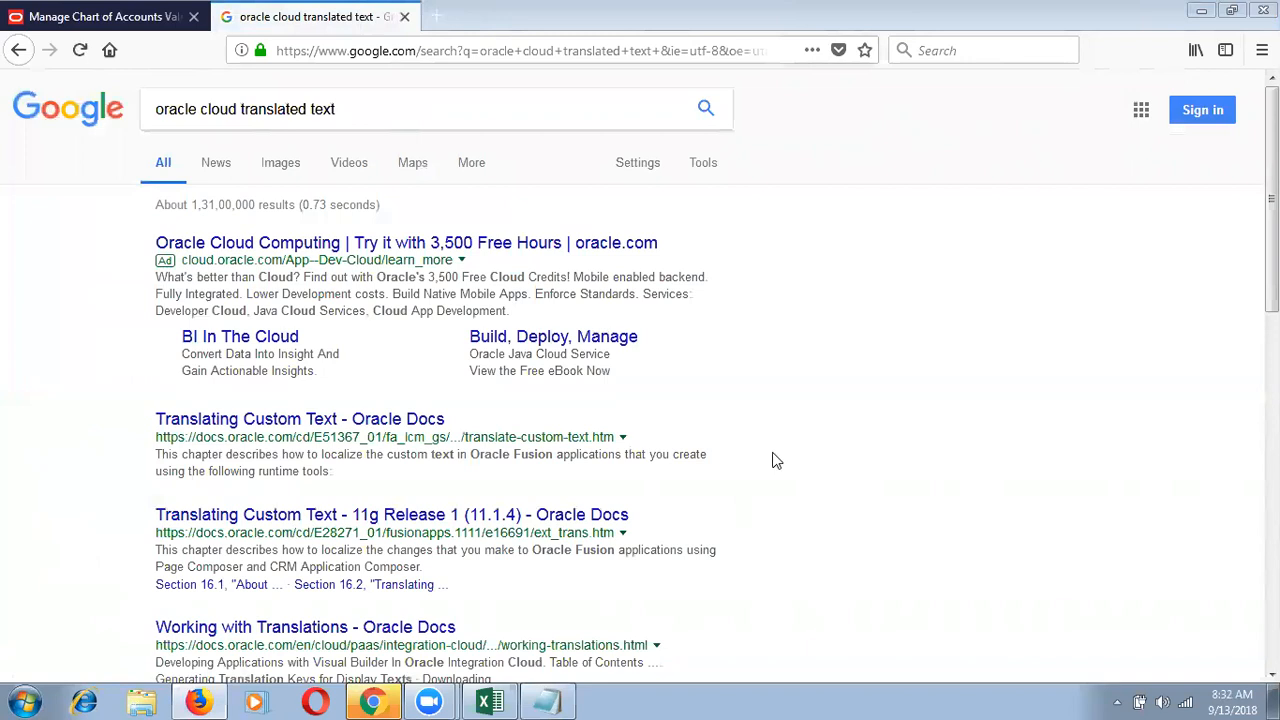
- Open the "Translating Your Customizations" and "Translating Custom Text" results separately and read the customizations blog post's introduction
{"action": "scroll", "coordinate": [775, 460], "scroll_direction": "down", "scroll_amount": 3}
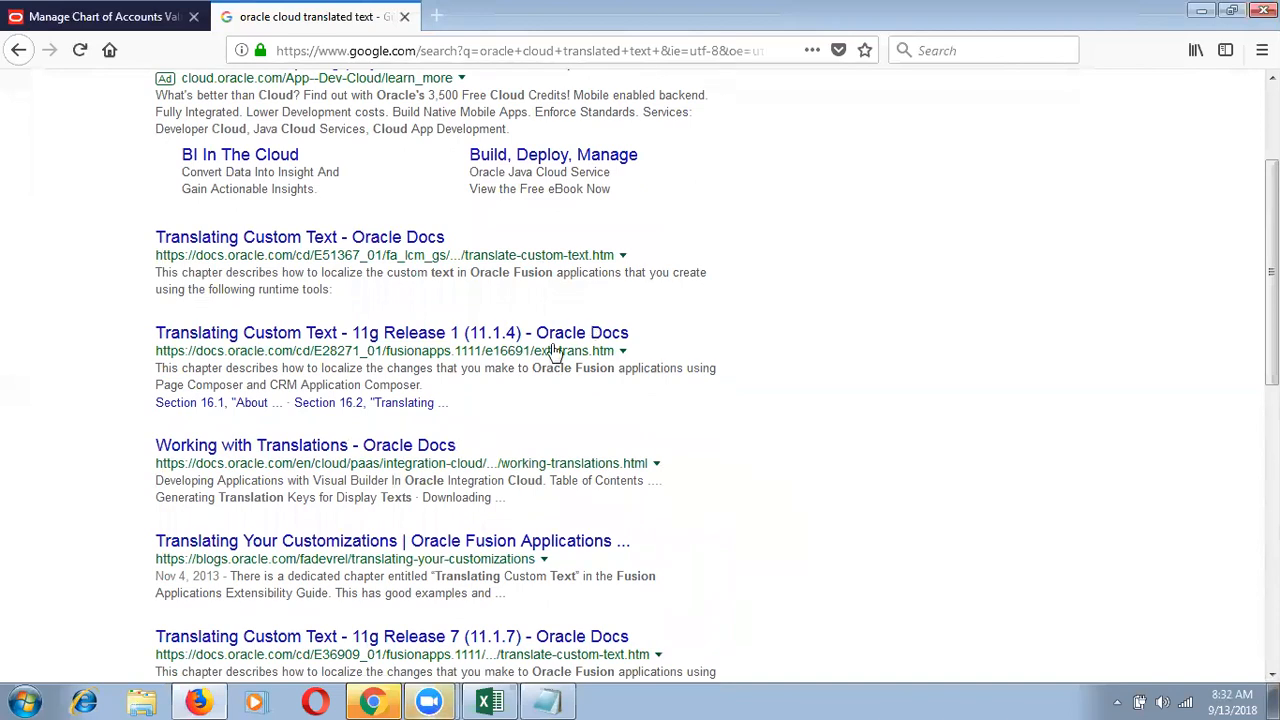
{"action": "left_click_drag", "start_coordinate": [1272, 345], "coordinate": [1272, 376]}
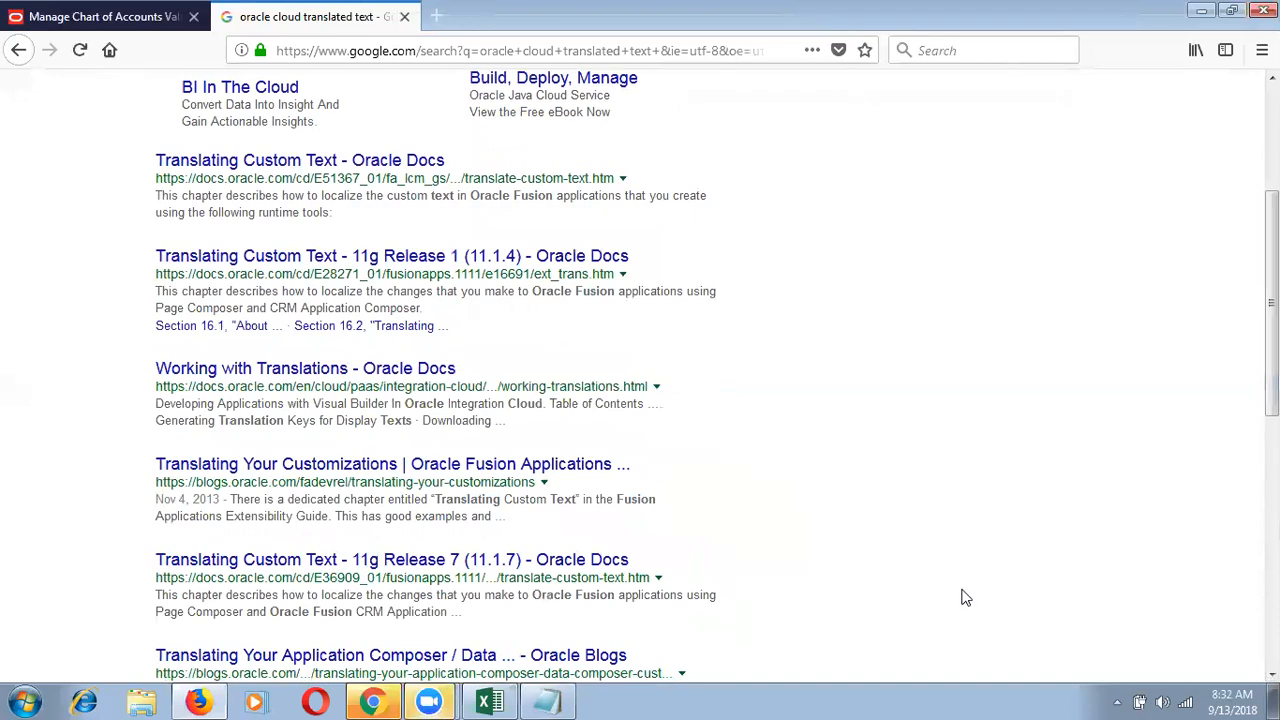
{"action": "right_click", "coordinate": [498, 476]}
{"action": "left_click", "coordinate": [532, 485]}
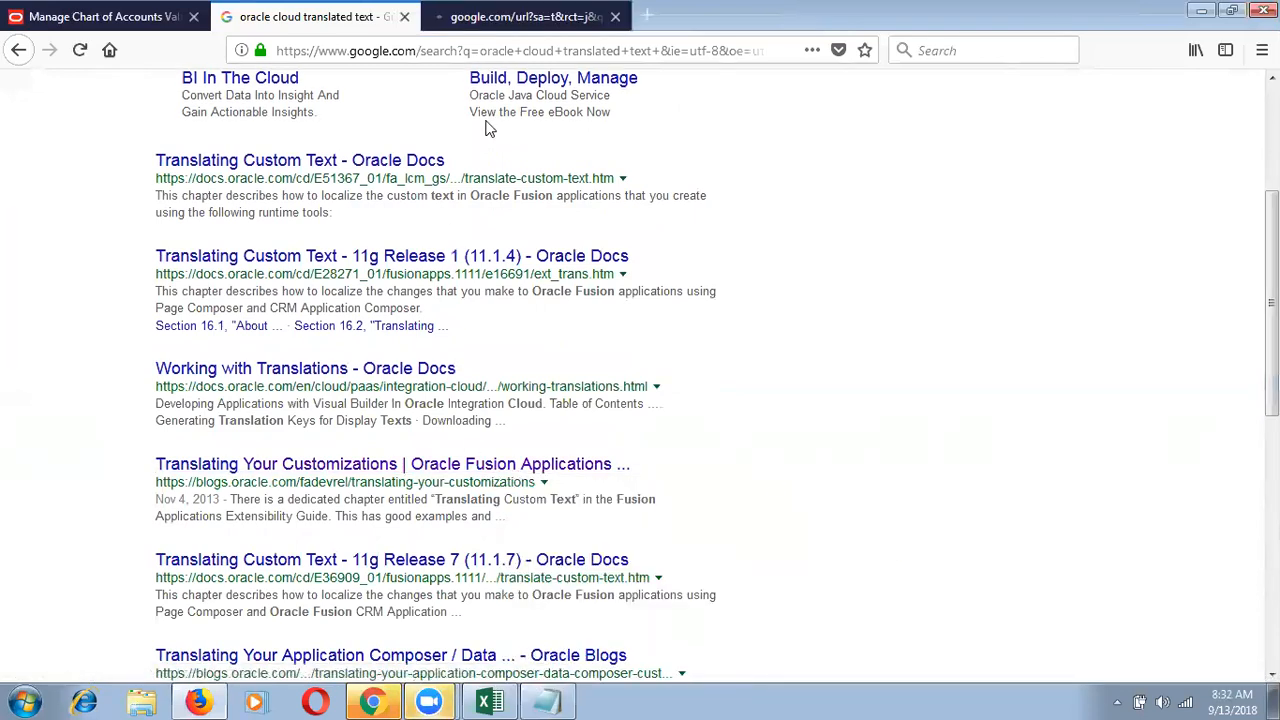
{"action": "right_click", "coordinate": [352, 168]}
{"action": "left_click", "coordinate": [395, 178]}
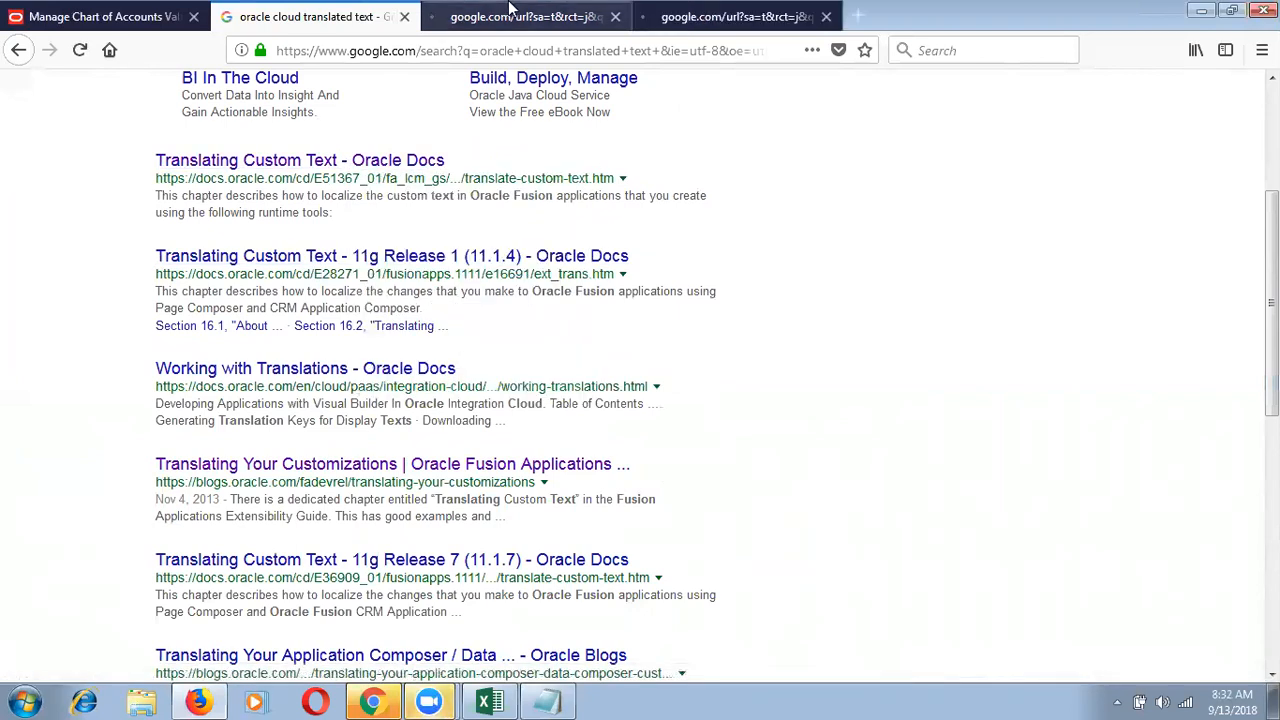
{"action": "left_click", "coordinate": [510, 8]}
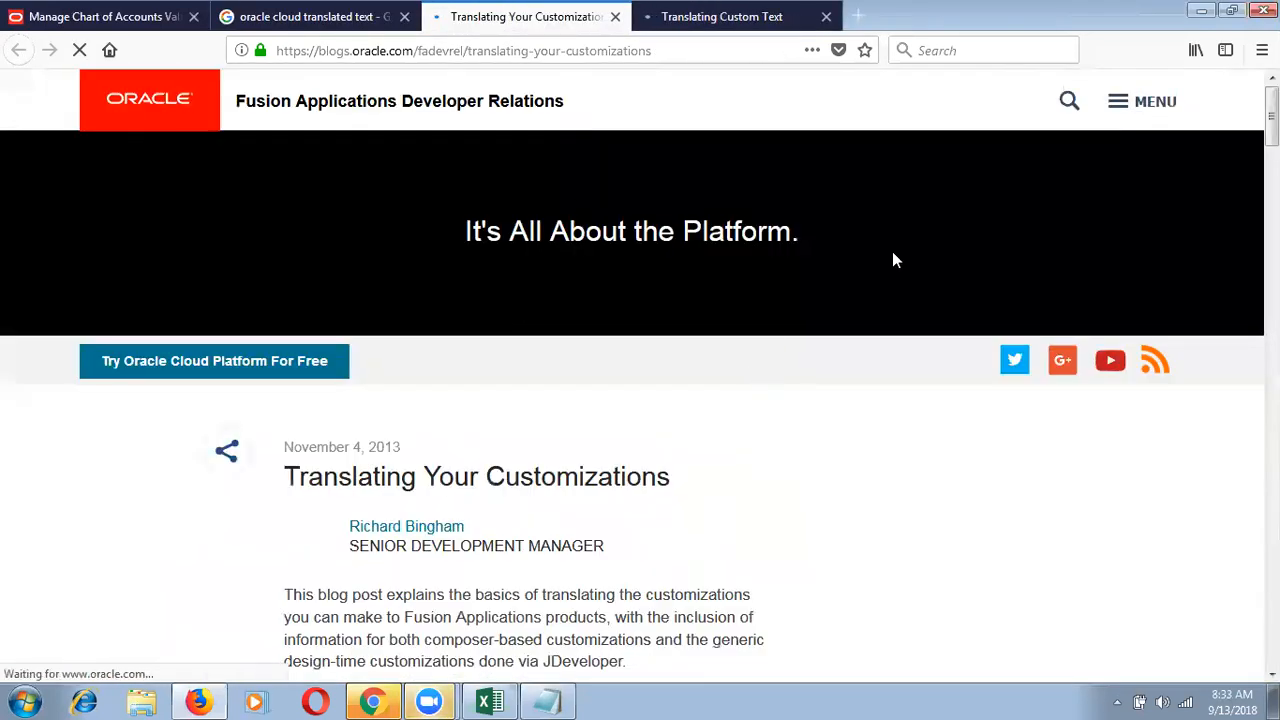
{"action": "scroll", "coordinate": [640, 370], "scroll_direction": "down", "scroll_amount": 6}
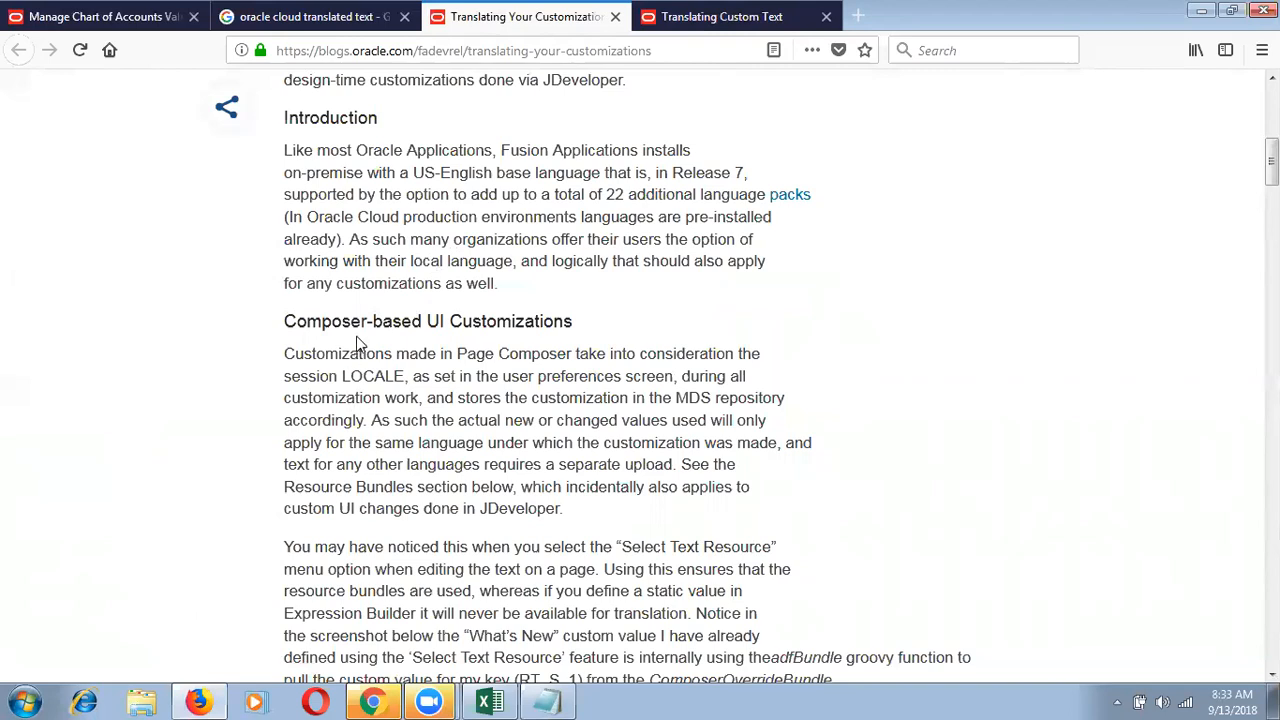
- Return to Oracle Fusion, examine the Navigator's Tools and Configuration entries, and close the Navigator
{"action": "left_click", "coordinate": [100, 16]}
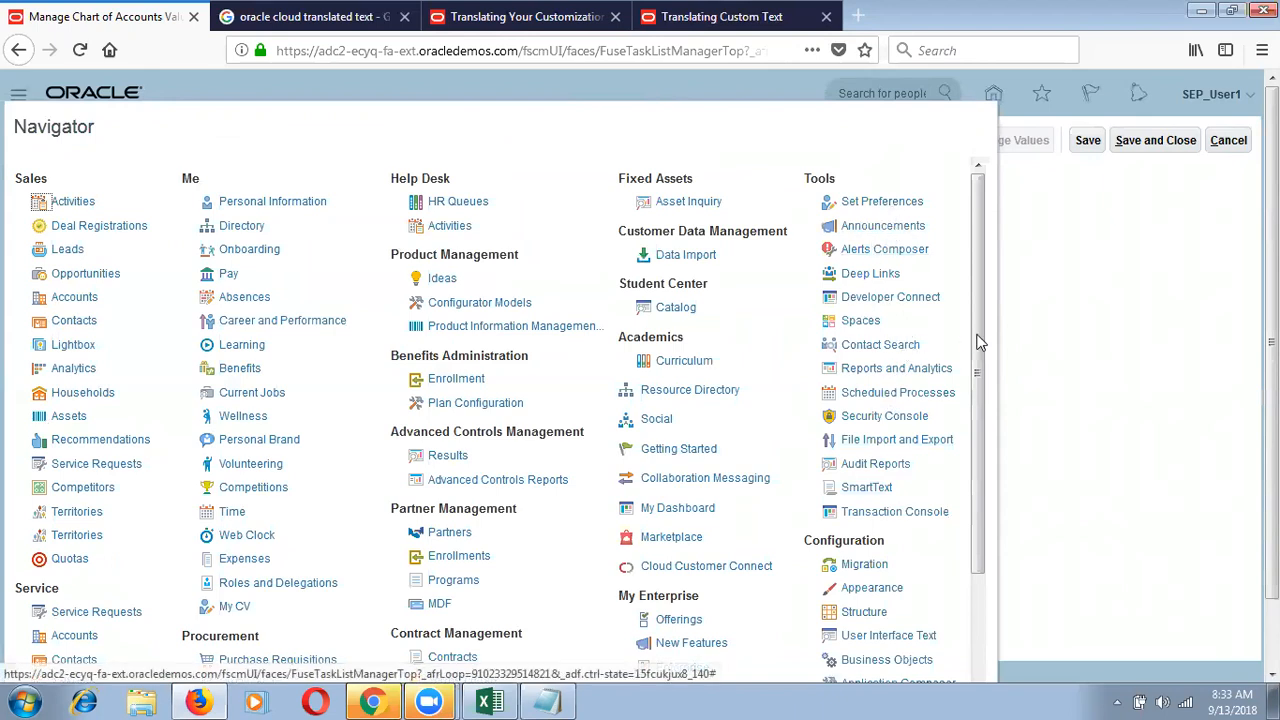
{"action": "left_click_drag", "start_coordinate": [980, 342], "coordinate": [984, 486]}
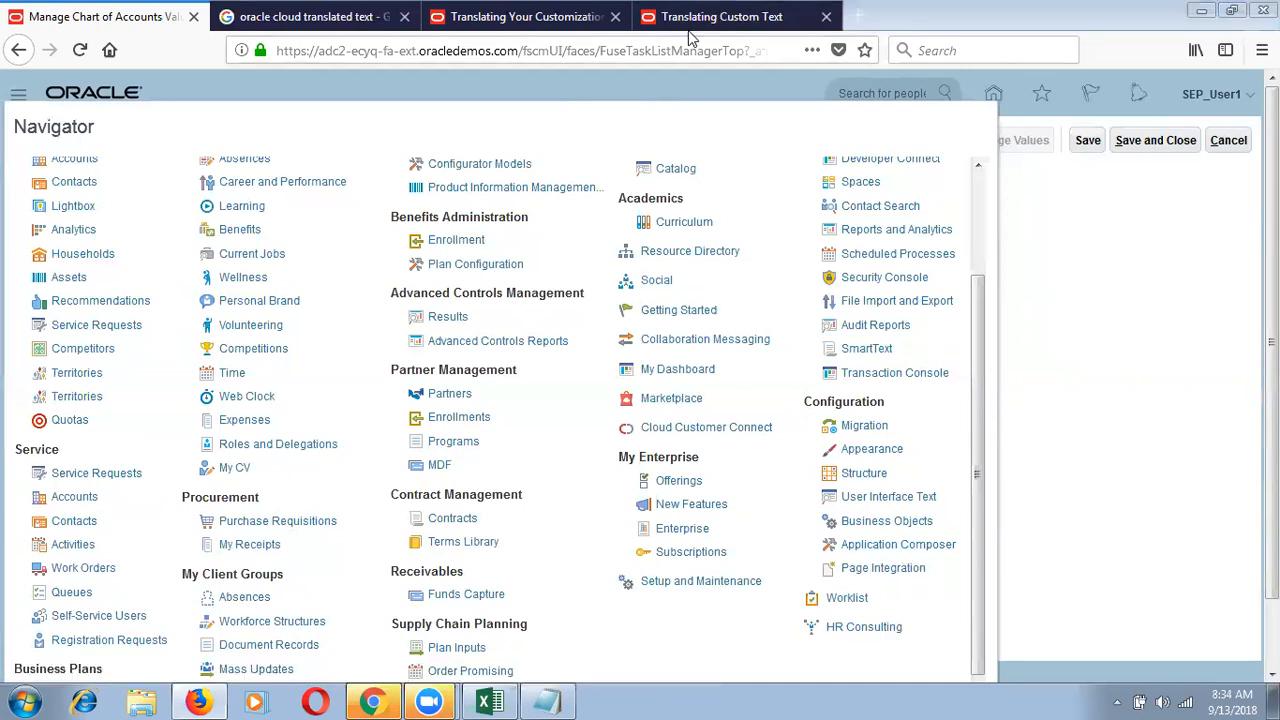
{"action": "left_click", "coordinate": [520, 16]}
{"action": "left_click", "coordinate": [258, 14]}
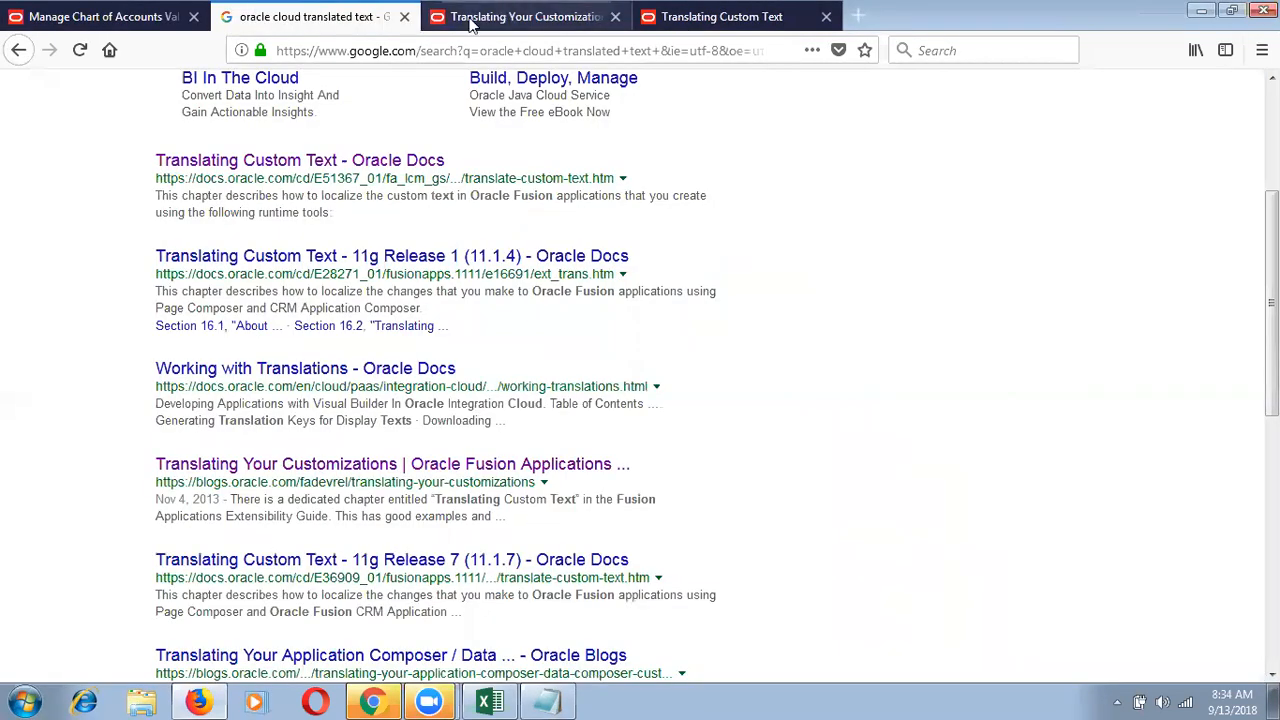
{"action": "left_click", "coordinate": [126, 14]}
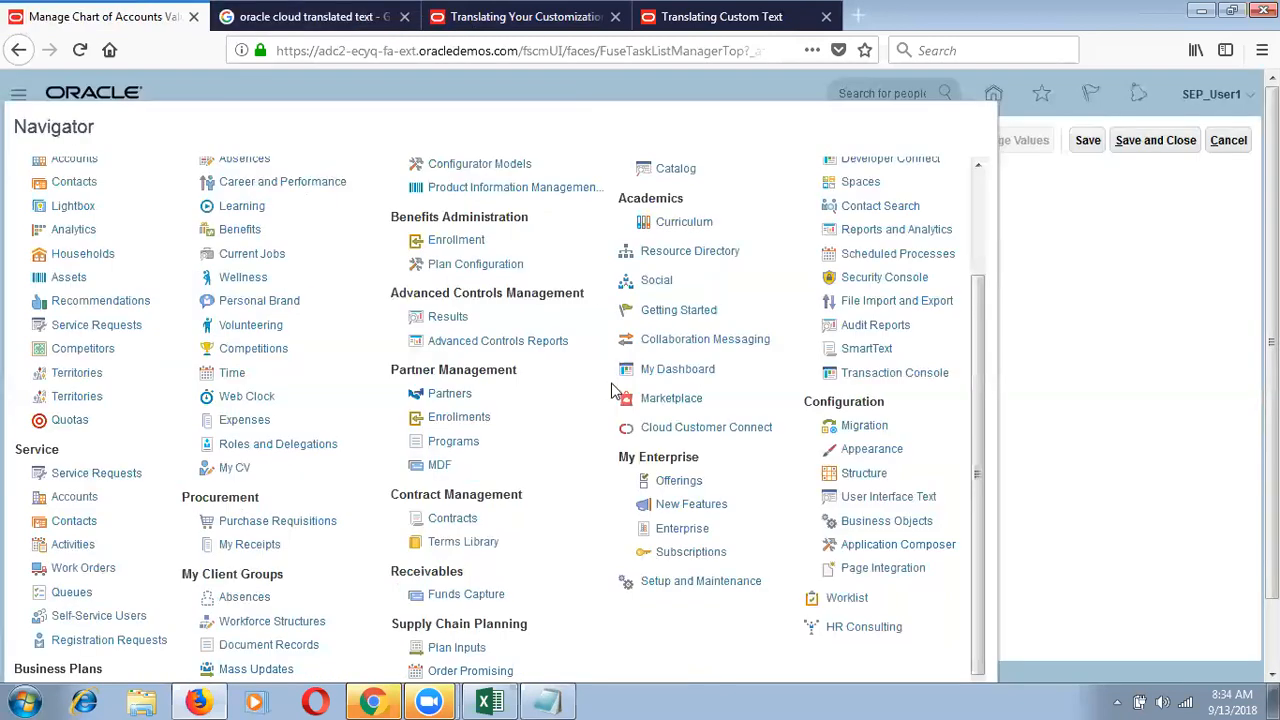
{"action": "left_click", "coordinate": [1070, 224]}
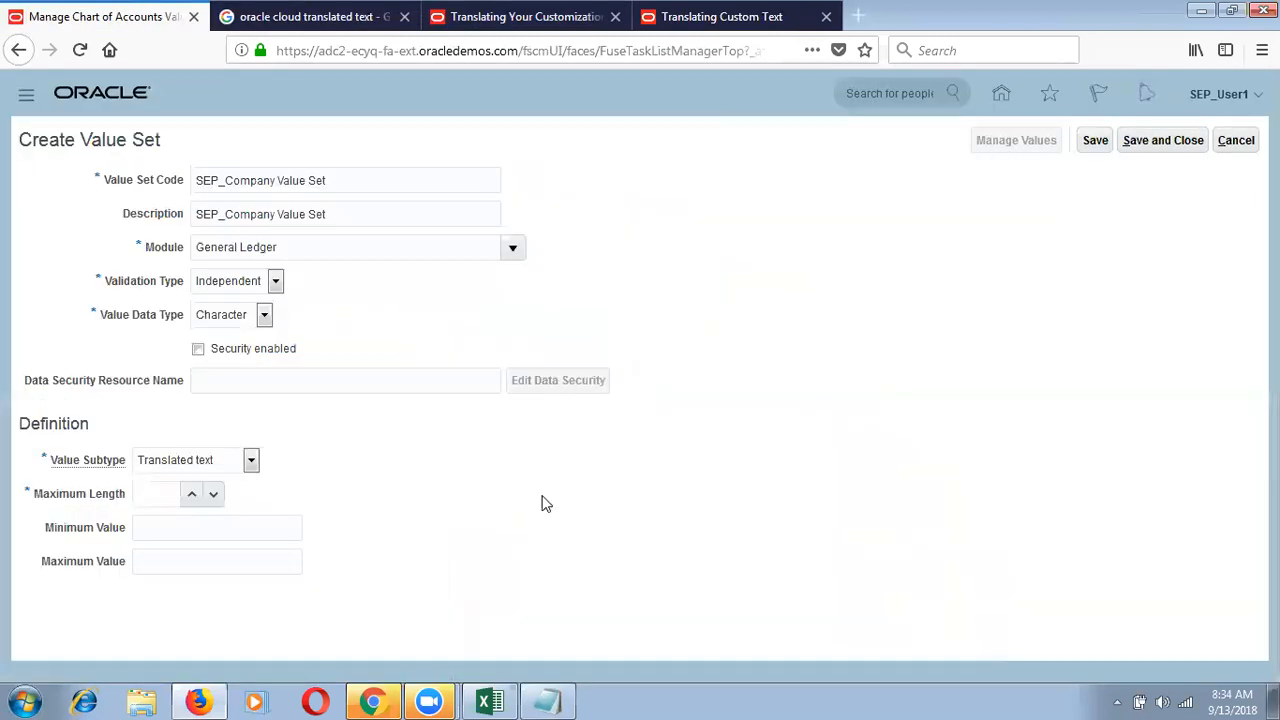
- Set the value subtype back to Text and close the two translation articles, keeping the search results open
{"action": "left_click", "coordinate": [251, 460]}
{"action": "left_click", "coordinate": [200, 504]}
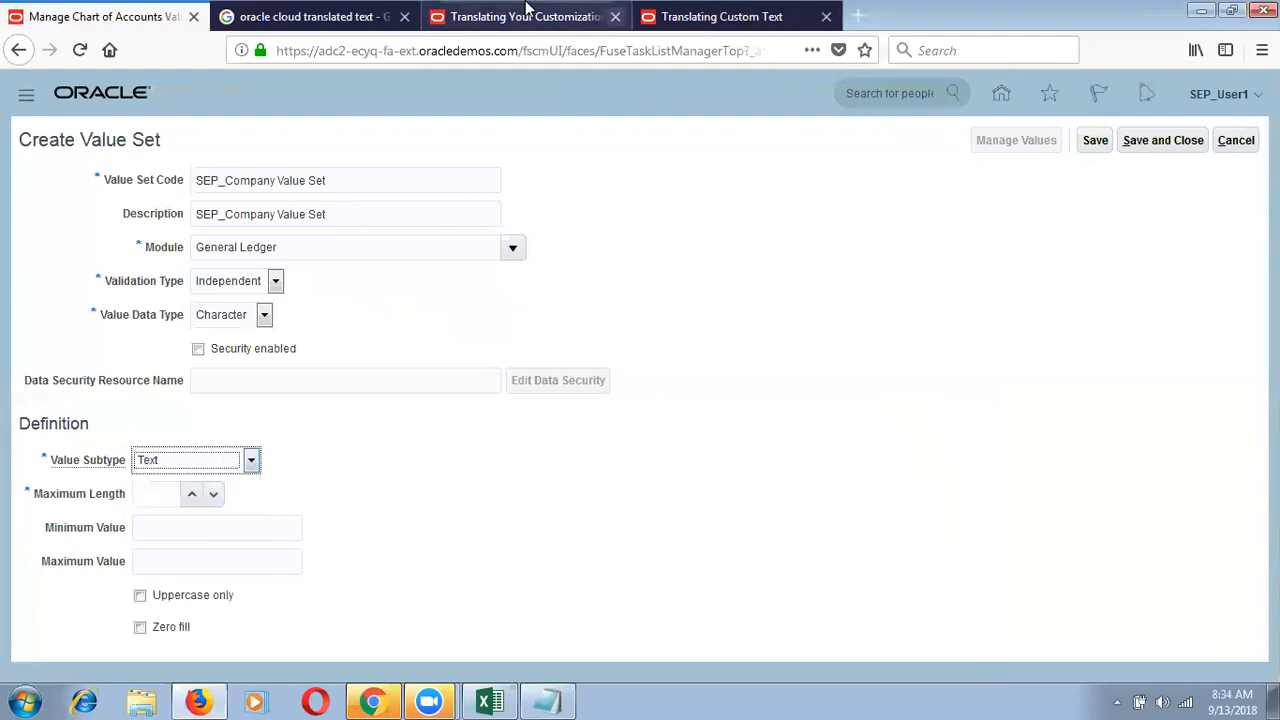
{"action": "middle_click", "coordinate": [526, 7]}
{"action": "middle_click", "coordinate": [526, 7]}
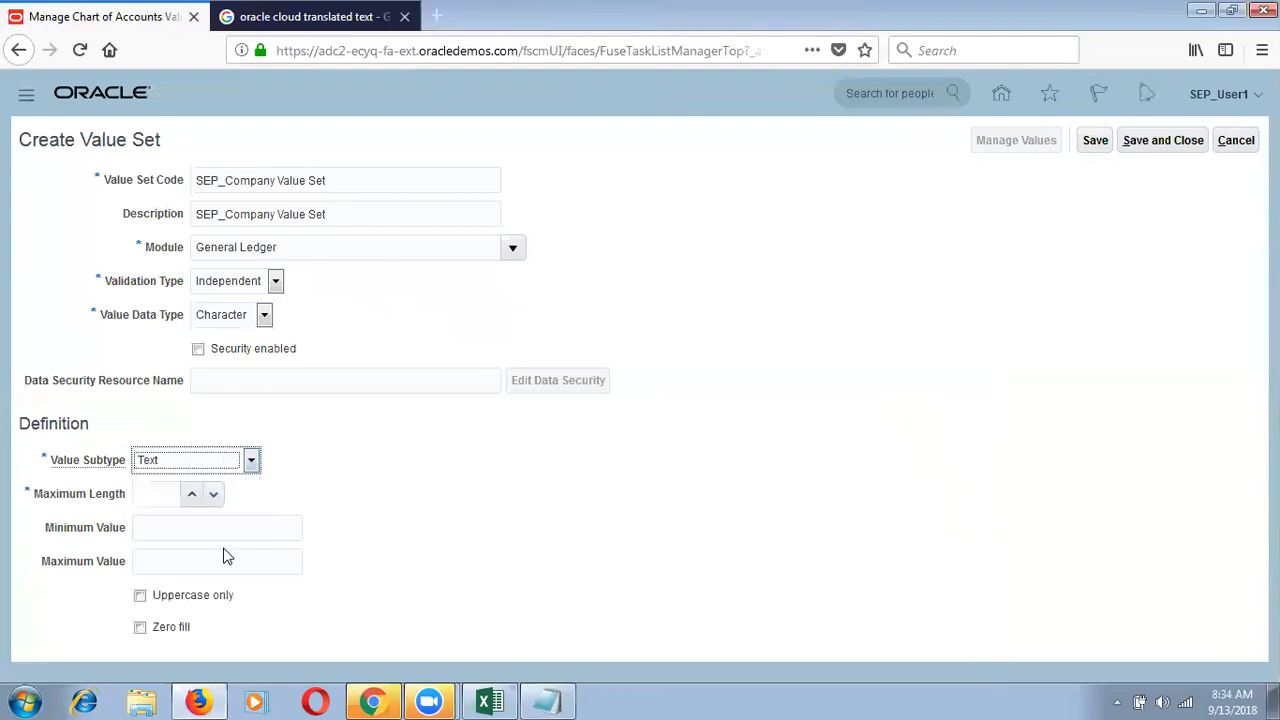
- Set the company value set's maximum length to 3
{"action": "left_click", "coordinate": [159, 493]}
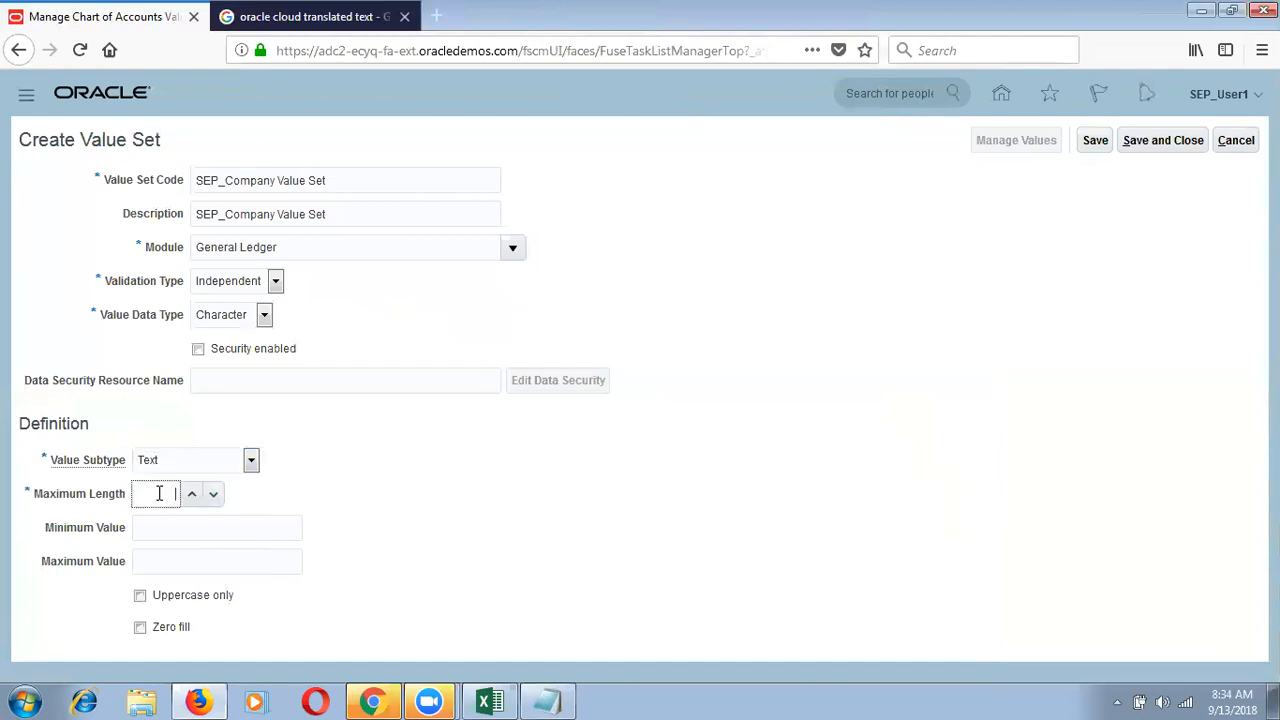
{"action": "type", "text": "3"}
{"action": "key", "text": "Tab"}
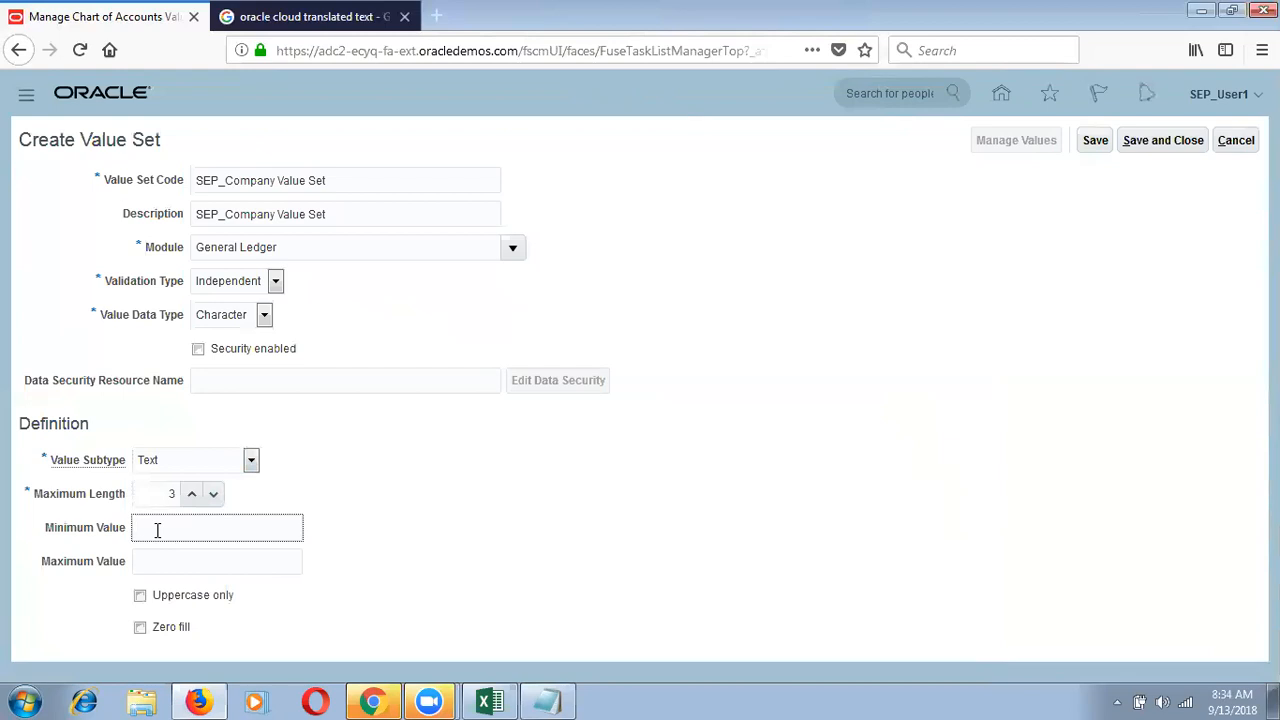
- Enter a minimum value of 000 and a maximum value of 100 in the value set's definition
{"action": "type", "text": "000"}
{"action": "key", "text": "Tab"}
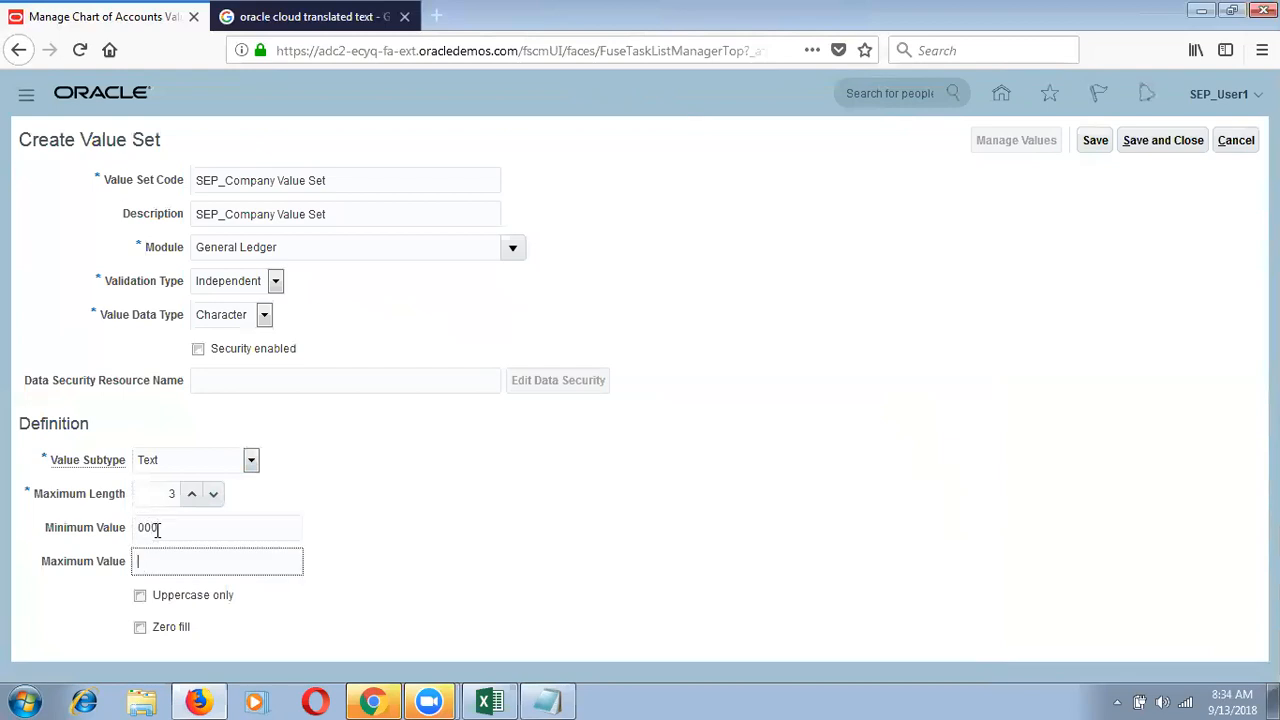
{"action": "type", "text": "100"}
- Clear the minimum and maximum values, leaving both fields blank
{"action": "left_click", "coordinate": [157, 530]}
{"action": "key", "text": "BackSpace"}
{"action": "key", "text": "BackSpace"}
{"action": "key", "text": "BackSpace"}
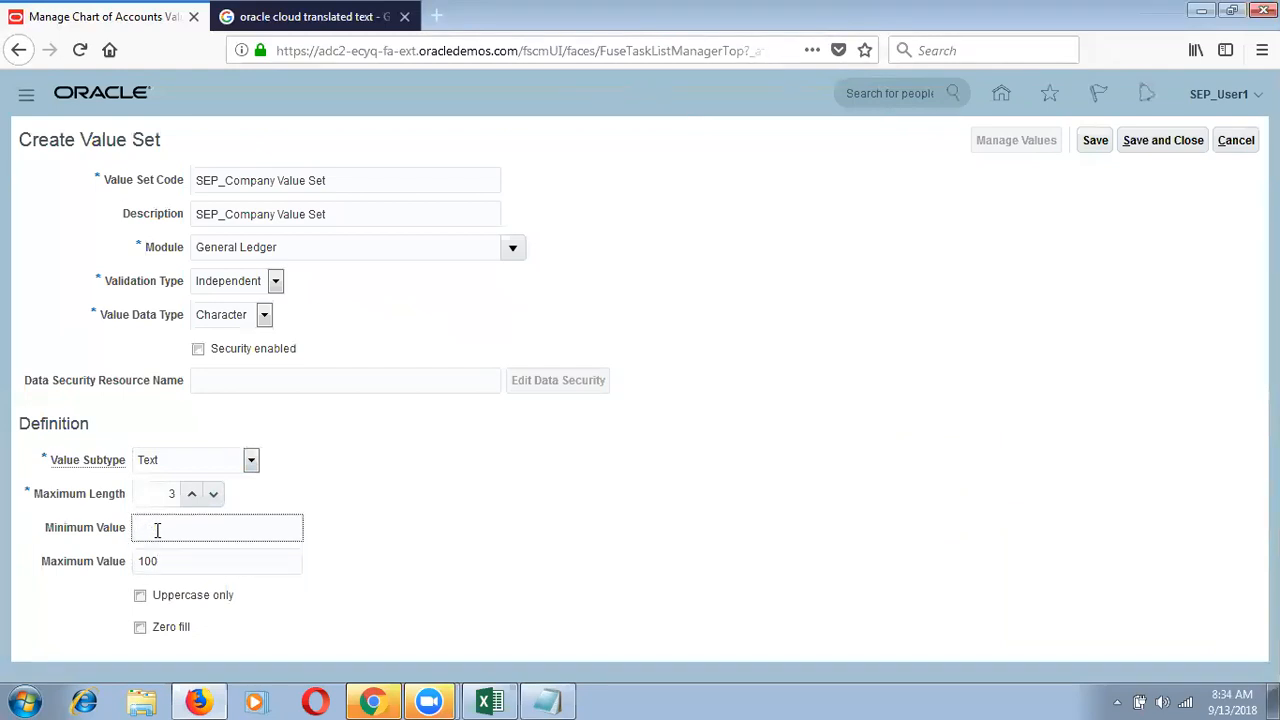
{"action": "key", "text": "Tab"}
{"action": "key", "text": "BackSpace"}
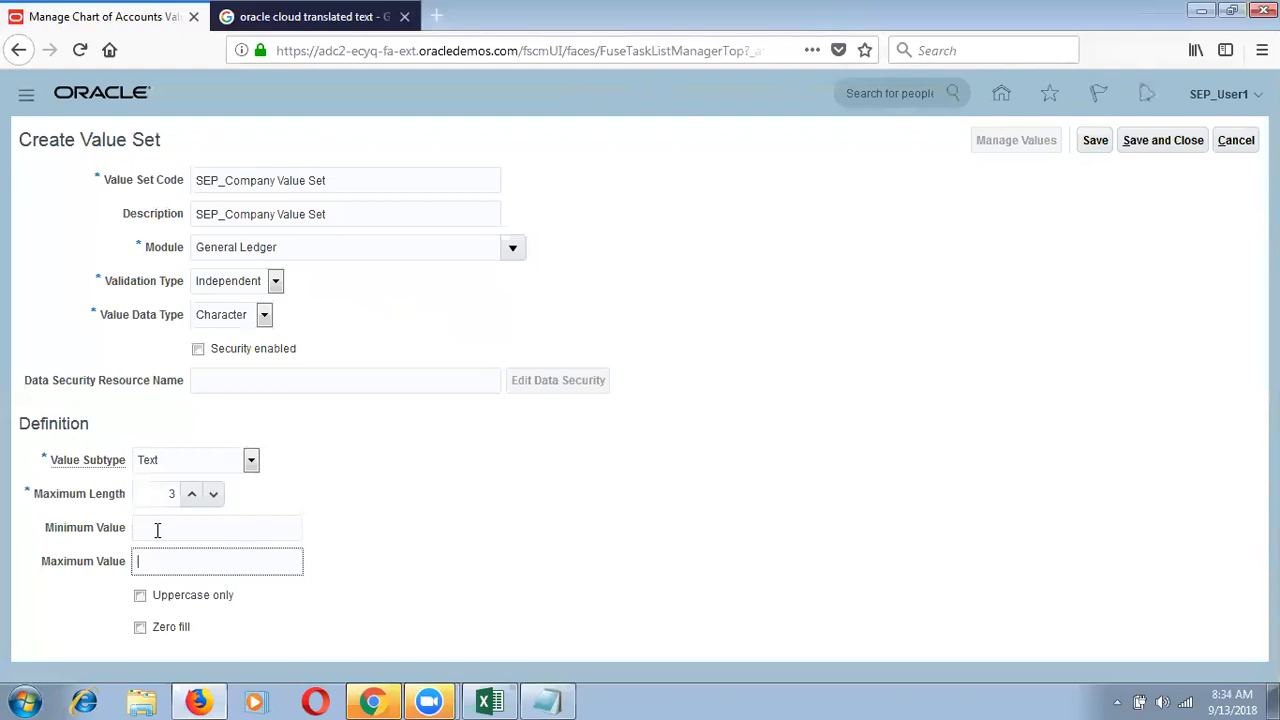
- Enable Zero fill for the value set, leaving Uppercase only off
{"action": "left_click", "coordinate": [175, 603]}
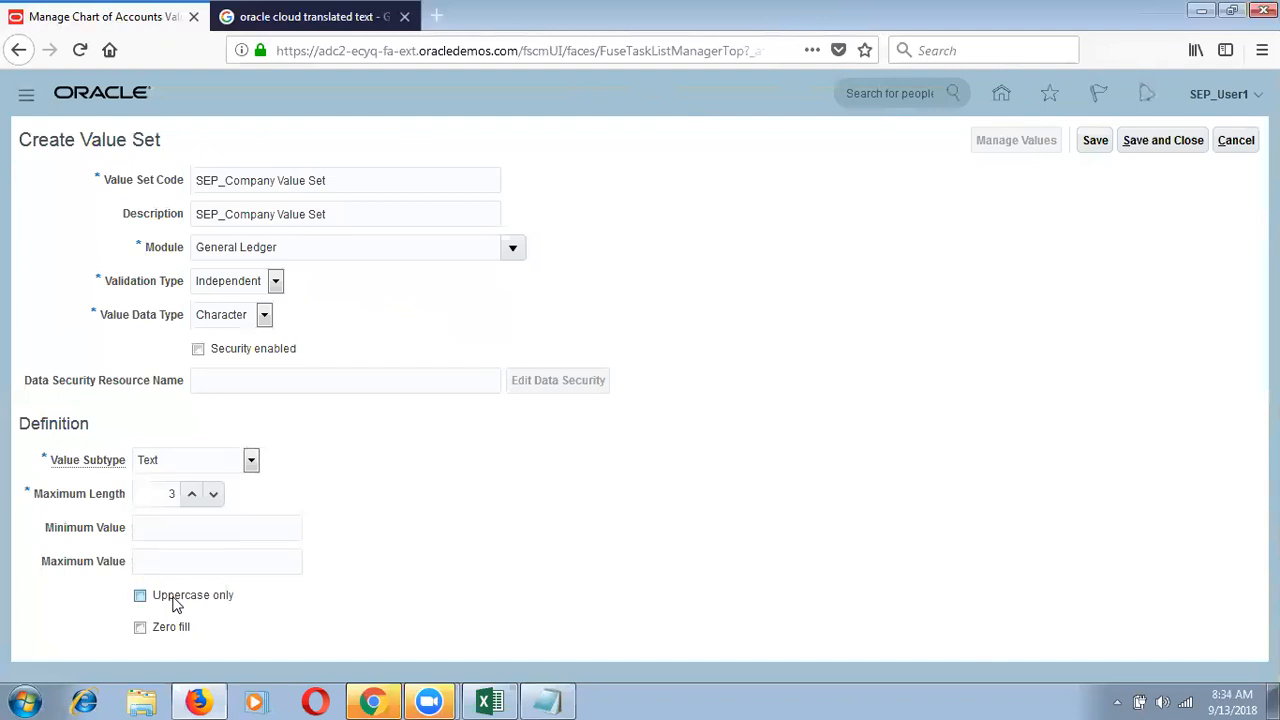
{"action": "left_click", "coordinate": [175, 603]}
- Switch to Notepad and replace its notes with the numbers 1, 2 and 3 on separate lines
{"action": "left_click", "coordinate": [547, 702]}
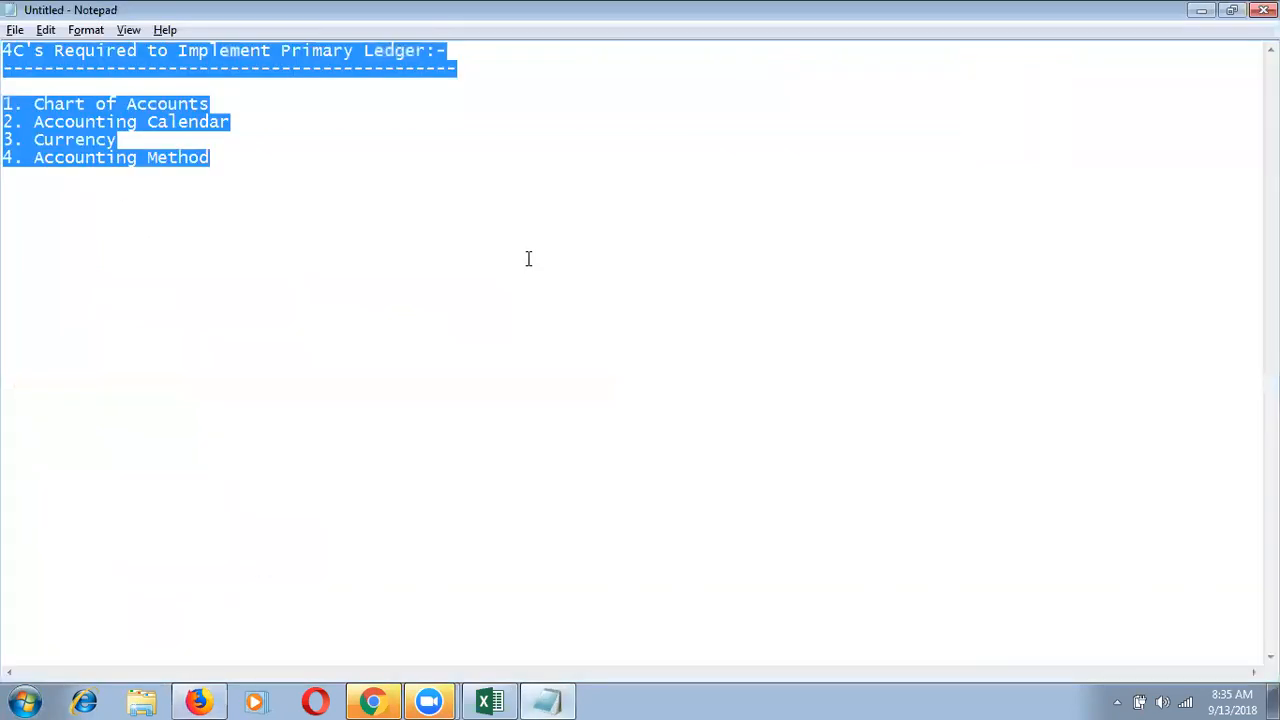
{"action": "key", "text": "Delete"}
{"action": "type", "text": "1 "}
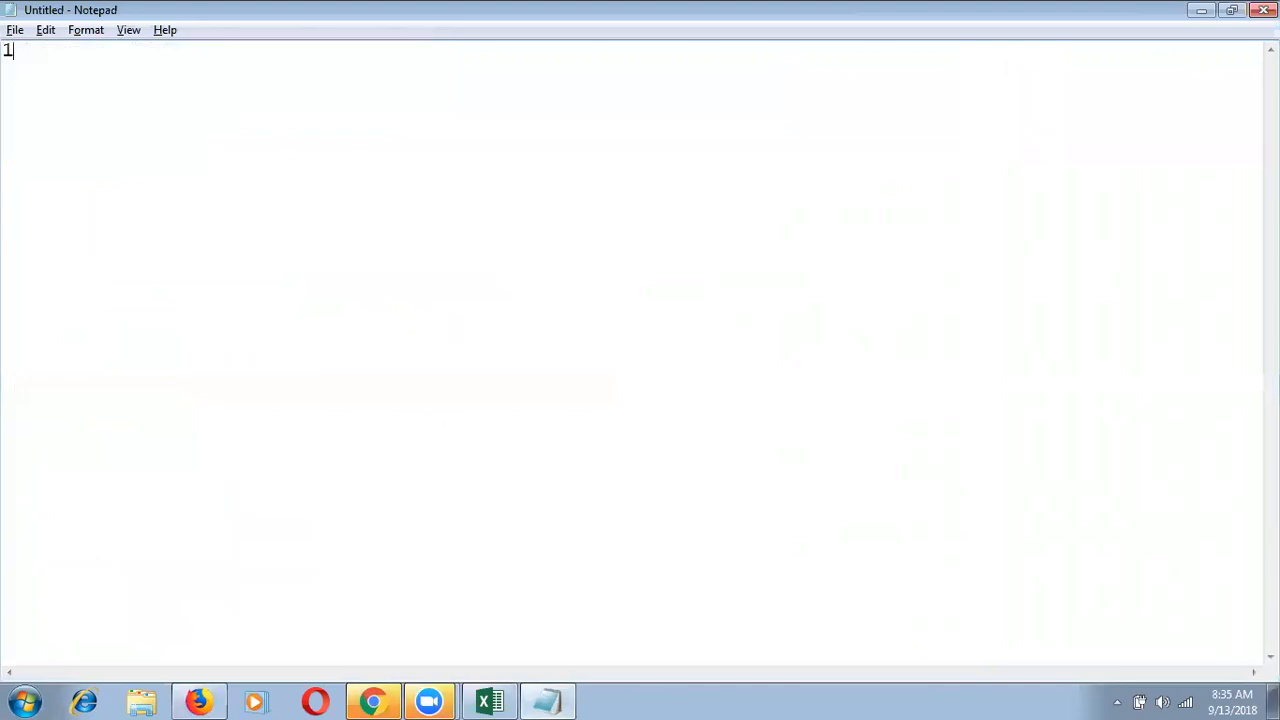
{"action": "type", "text": "2"}
{"action": "key", "text": "Return"}
{"action": "type", "text": "'3"}
{"action": "key", "text": "BackSpace"}
{"action": "key", "text": "BackSpace"}
{"action": "type", "text": "3"}
- Prefix each of the three numbers with 00 to illustrate zero filling as 001, 002 and 003
{"action": "key", "text": "Up"}
{"action": "key", "text": "Up"}
{"action": "type", "text": "00"}
{"action": "key", "text": "Down"}
{"action": "key", "text": "Home"}
{"action": "type", "text": "00"}
{"action": "key", "text": "Down"}
{"action": "key", "text": "Home"}
{"action": "type", "text": "00"}
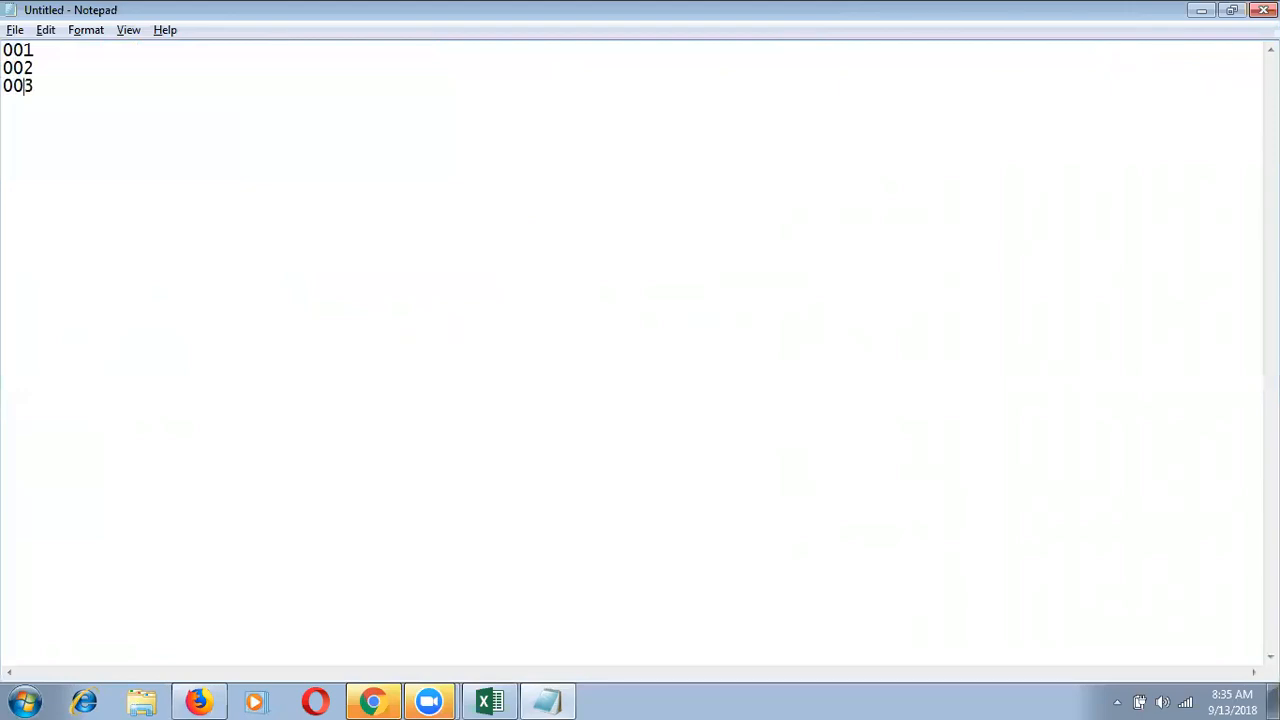
- Return to the value set in Firefox, turn off Zero fill and save SEP_Company Value Set
{"action": "key", "text": "alt+Tab"}
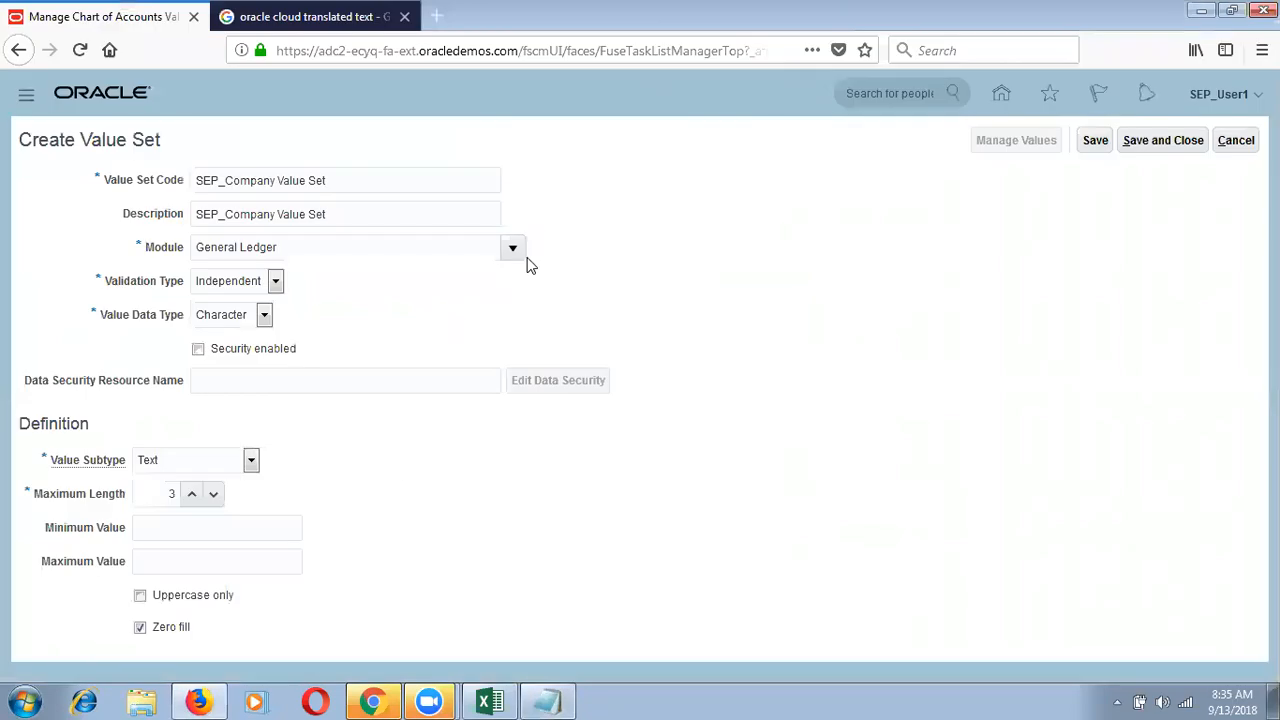
{"action": "left_click", "coordinate": [141, 630]}
{"action": "left_click", "coordinate": [186, 180]}
{"action": "left_click_drag", "start_coordinate": [186, 180], "coordinate": [105, 184]}
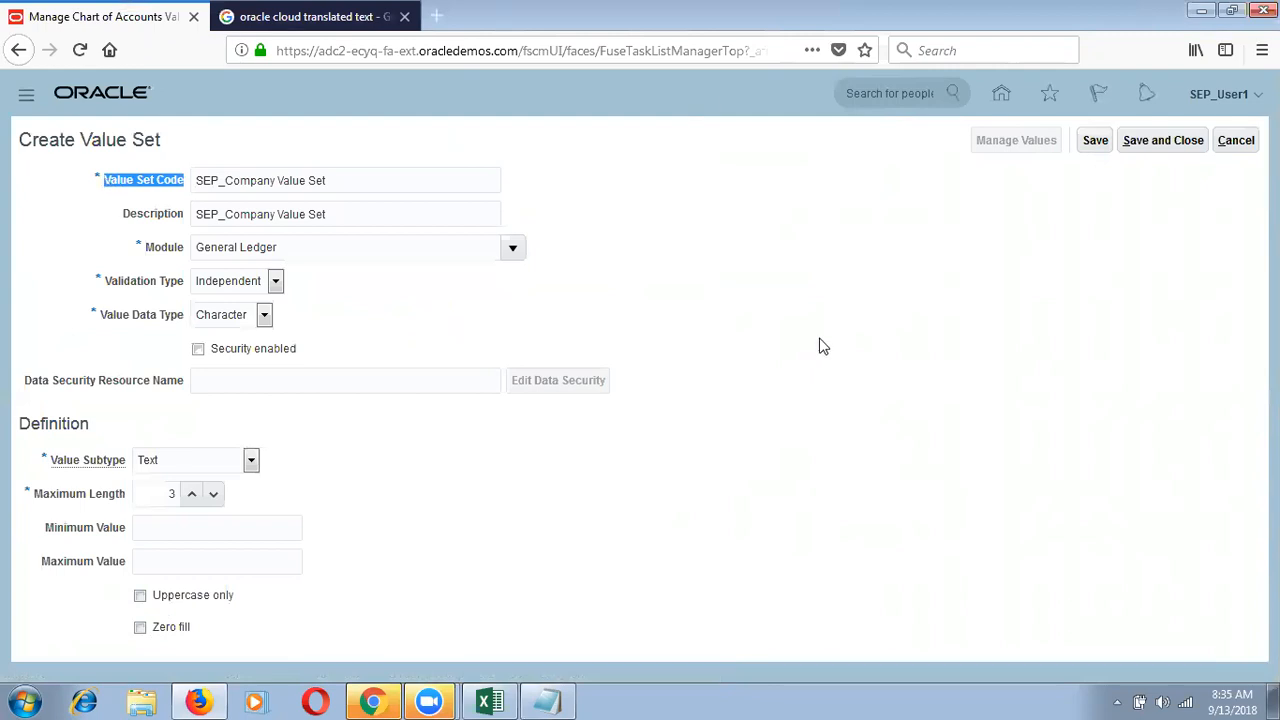
{"action": "left_click", "coordinate": [1097, 138]}
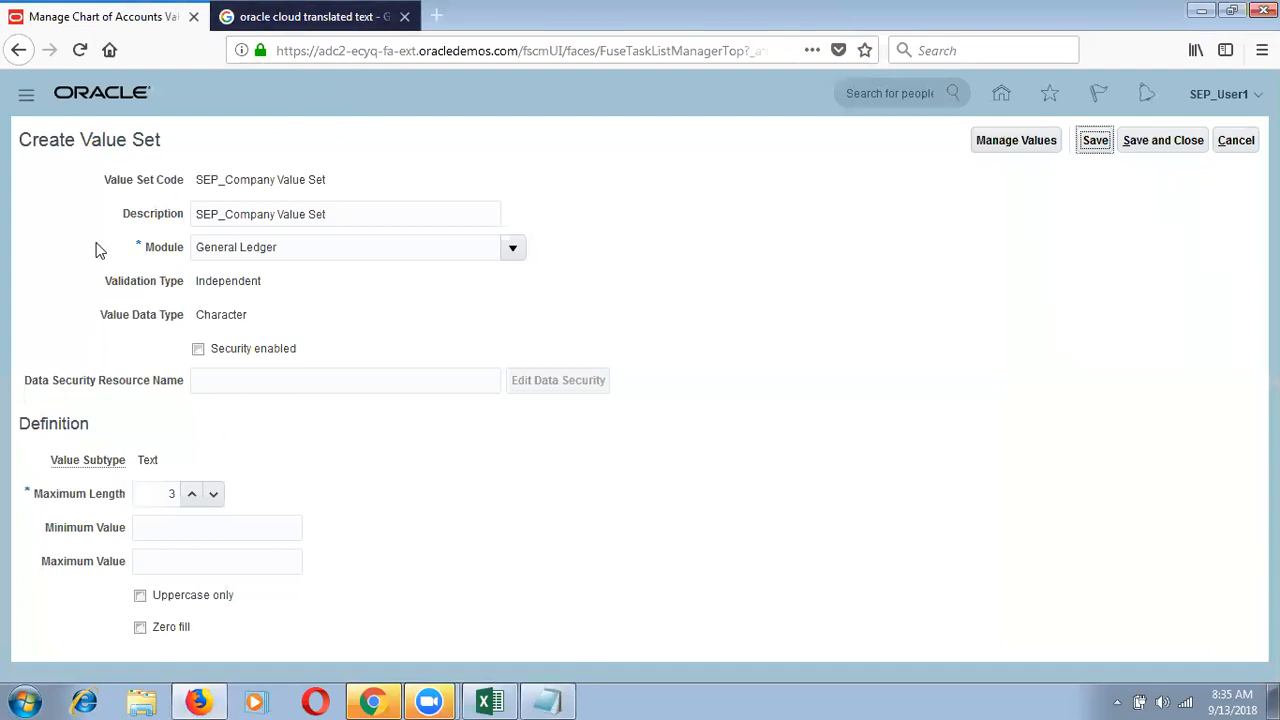
- Review the Manage Values page of SEP_Company Value Set without adding values, and save and close the value set
{"action": "left_click", "coordinate": [504, 12]}
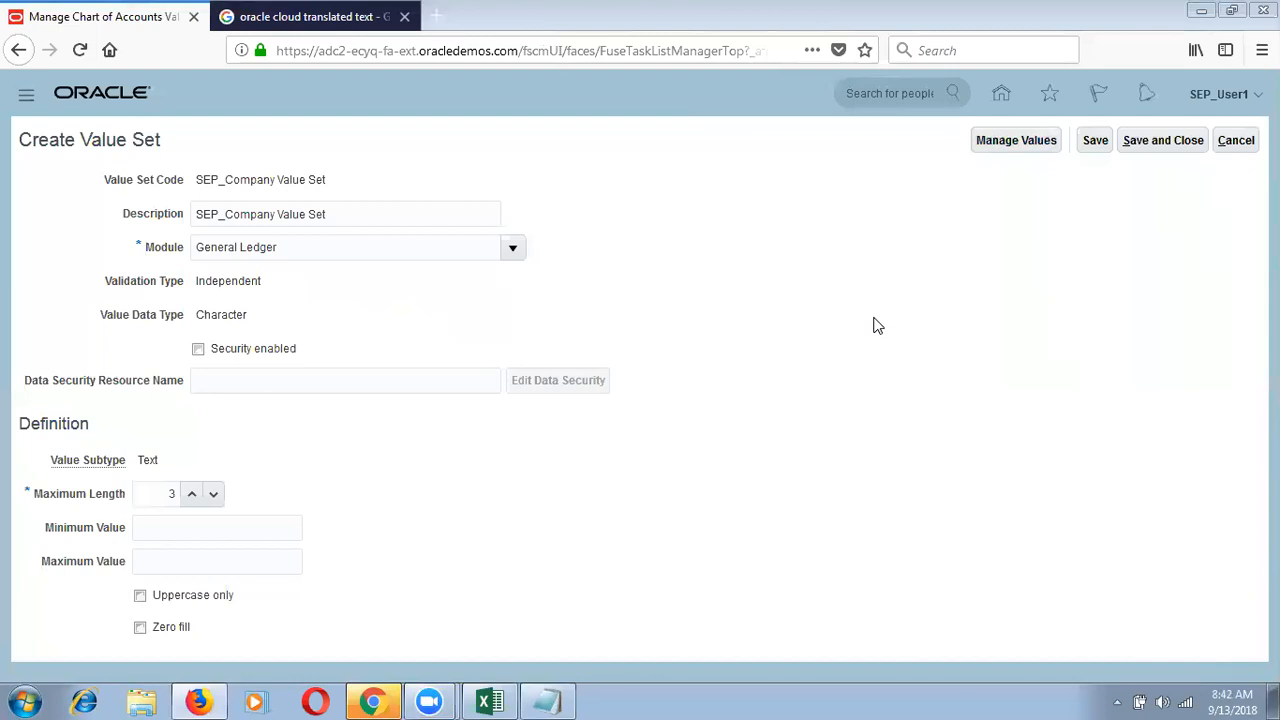
{"action": "left_click", "coordinate": [1000, 148]}
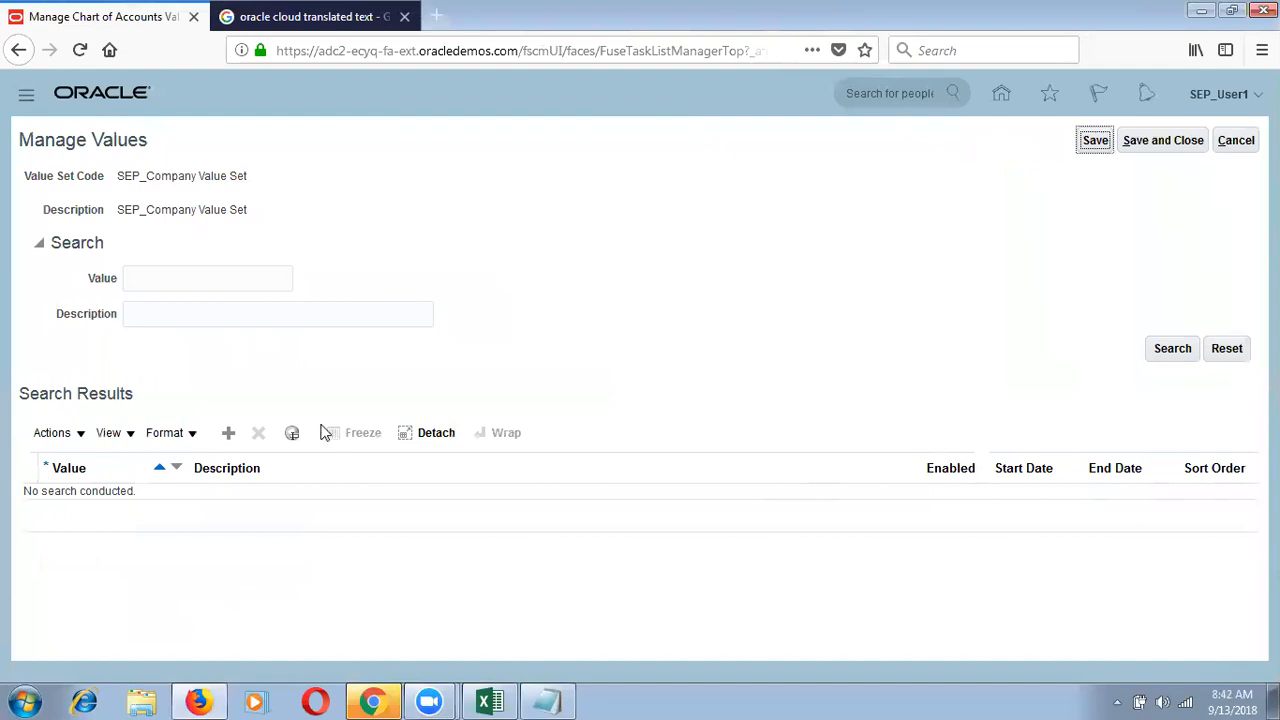
{"action": "left_click", "coordinate": [73, 452]}
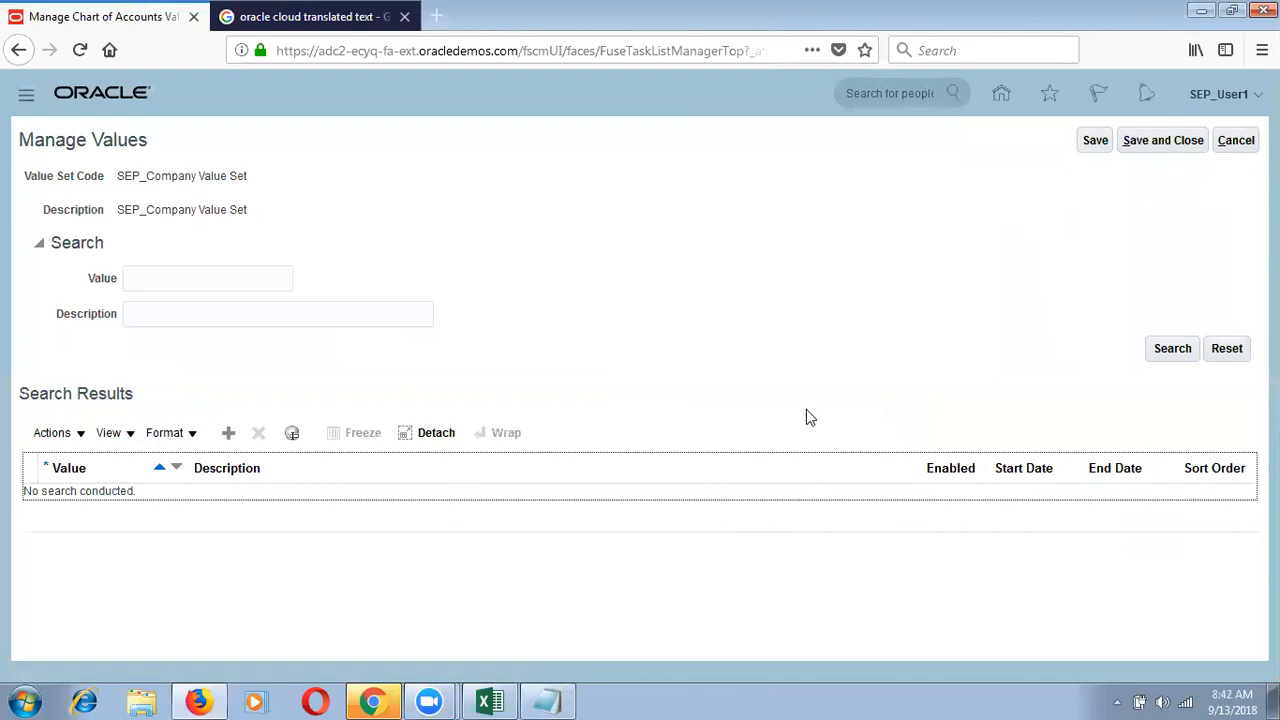
{"action": "left_click", "coordinate": [1180, 147]}
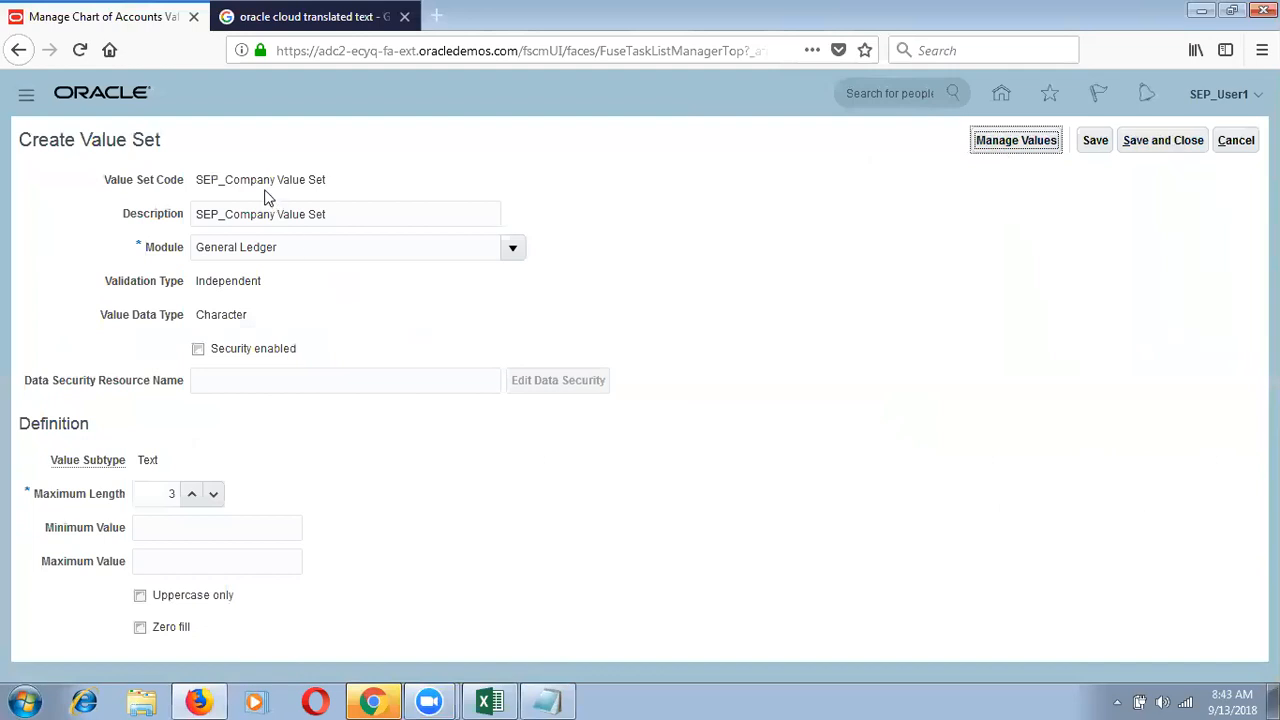
{"action": "left_click", "coordinate": [1150, 141]}
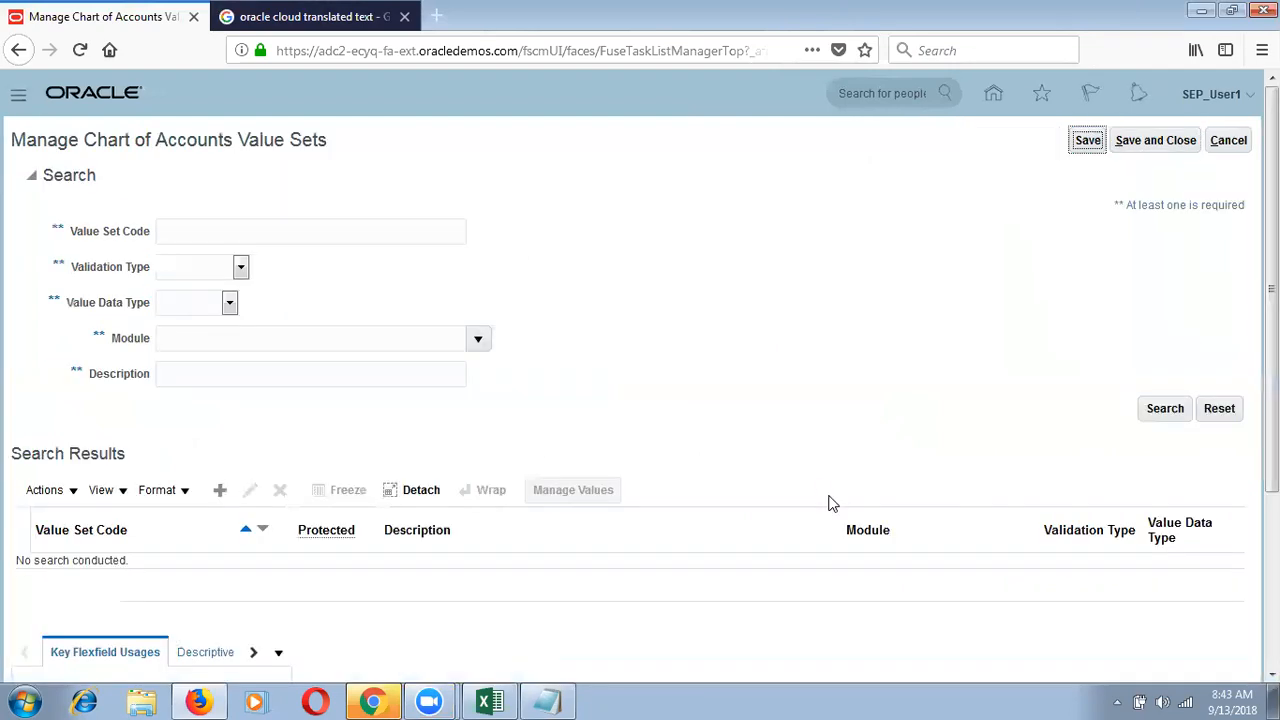
- Start a new value set with the value set code SEP_Account Value Set
{"action": "left_click", "coordinate": [221, 490]}
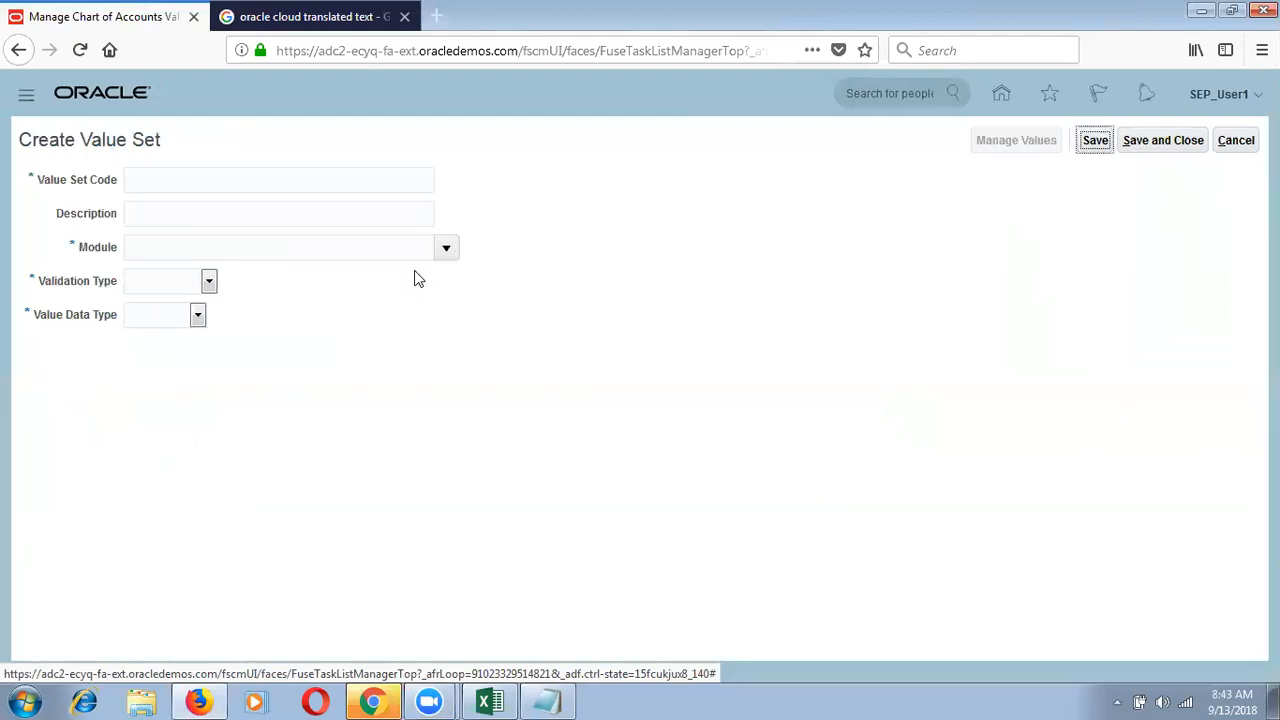
{"action": "left_click", "coordinate": [325, 179]}
{"action": "type", "text": "SEP"}
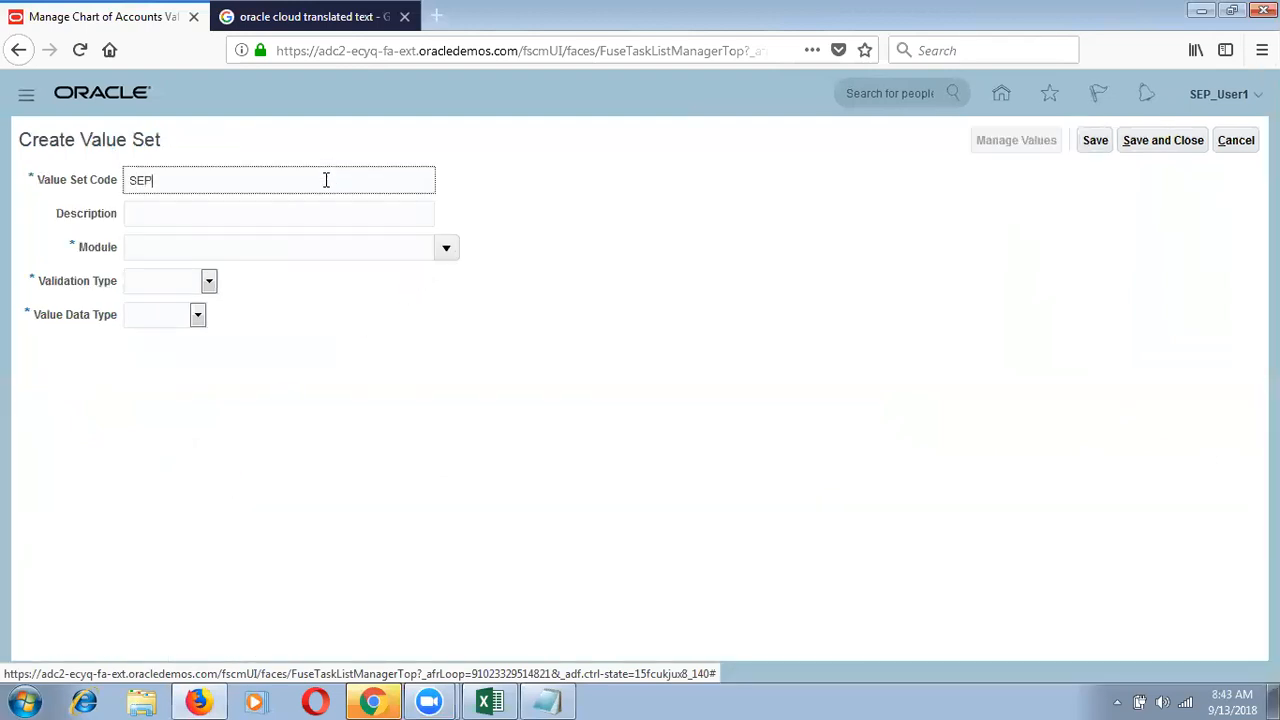
{"action": "type", "text": "_Accoutn"}
{"action": "key", "text": "BackSpace"}
{"action": "type", "text": "nt value"}
{"action": "key", "text": "BackSpace"}
{"action": "key", "text": "BackSpace"}
{"action": "key", "text": "BackSpace"}
{"action": "key", "text": "BackSpace"}
{"action": "key", "text": "BackSpace"}
{"action": "key", "text": "BackSpace"}
{"action": "type", "text": "Value Set"}
- Copy the code SEP_Account Value Set into the value set's description
{"action": "key", "text": "ctrl+a"}
{"action": "key", "text": "ctrl+c"}
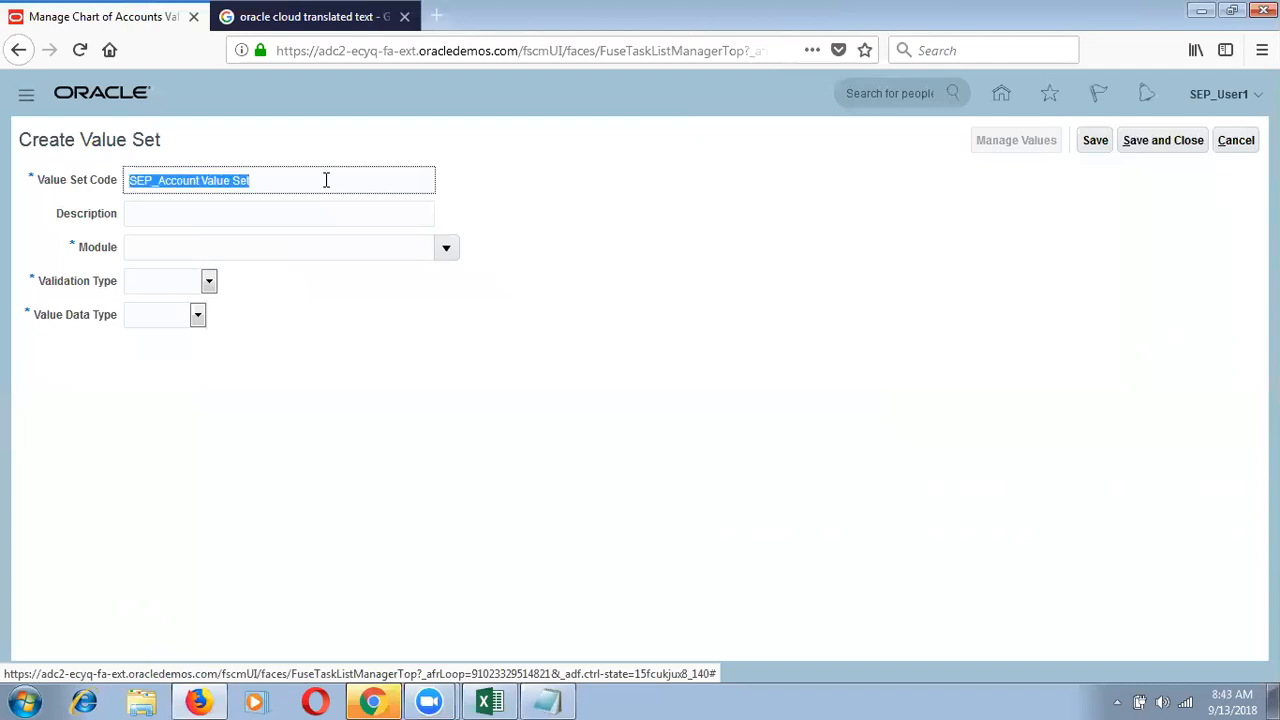
{"action": "type", "text": "q"}
{"action": "key", "text": "BackSpace"}
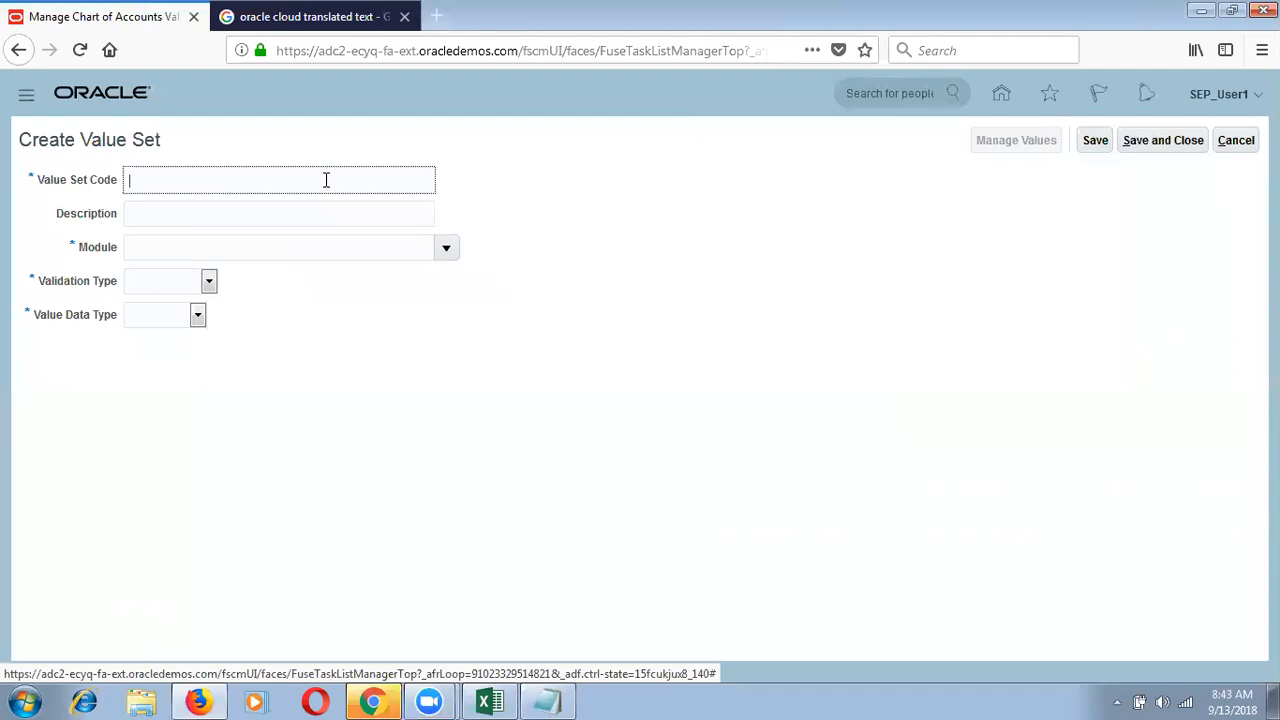
{"action": "key", "text": "ctrl+v"}
{"action": "key", "text": "Tab"}
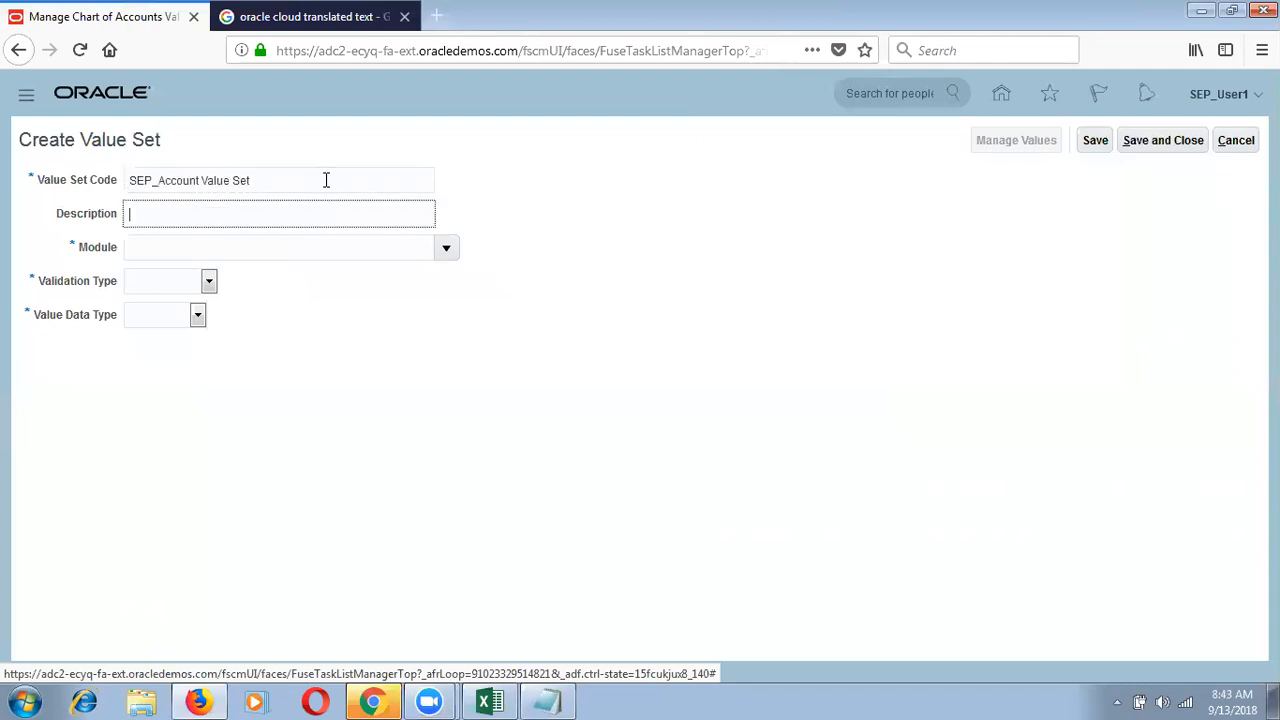
{"action": "key", "text": "ctrl+v"}
- Assign the account value set to the General Ledger module, with validation type Independent and value data type Character
{"action": "left_click", "coordinate": [445, 249]}
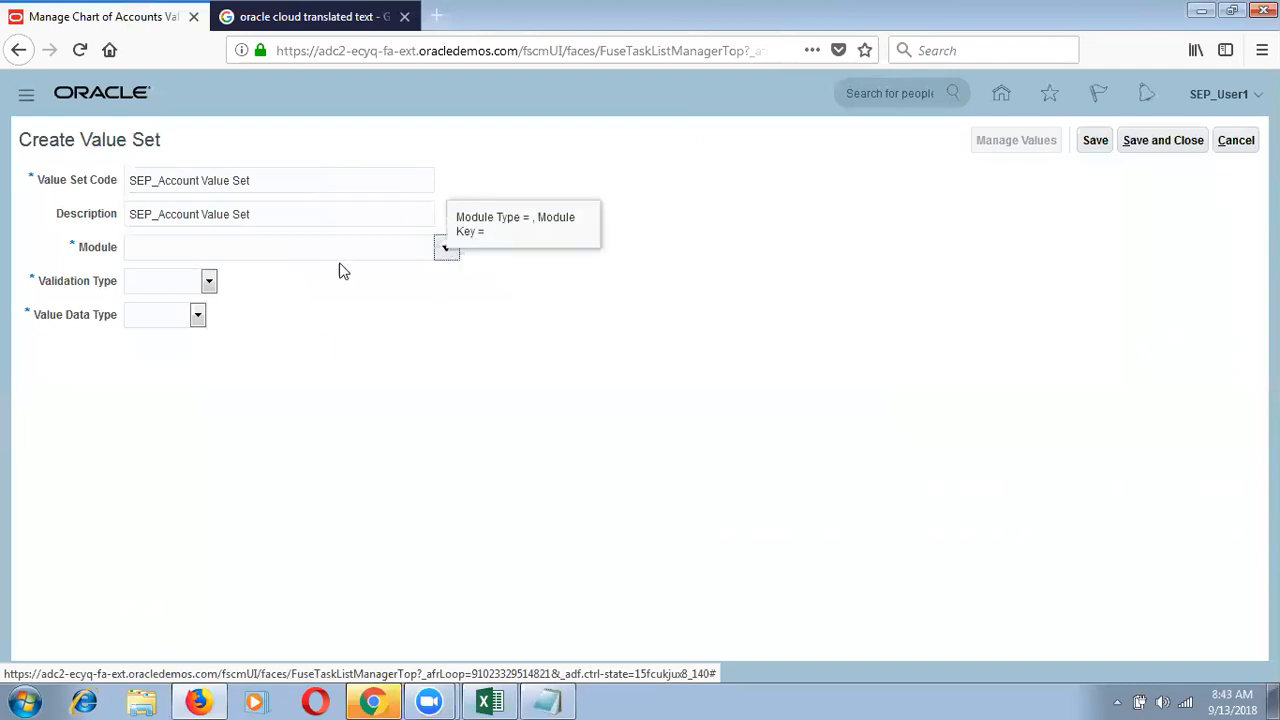
{"action": "left_click", "coordinate": [315, 280]}
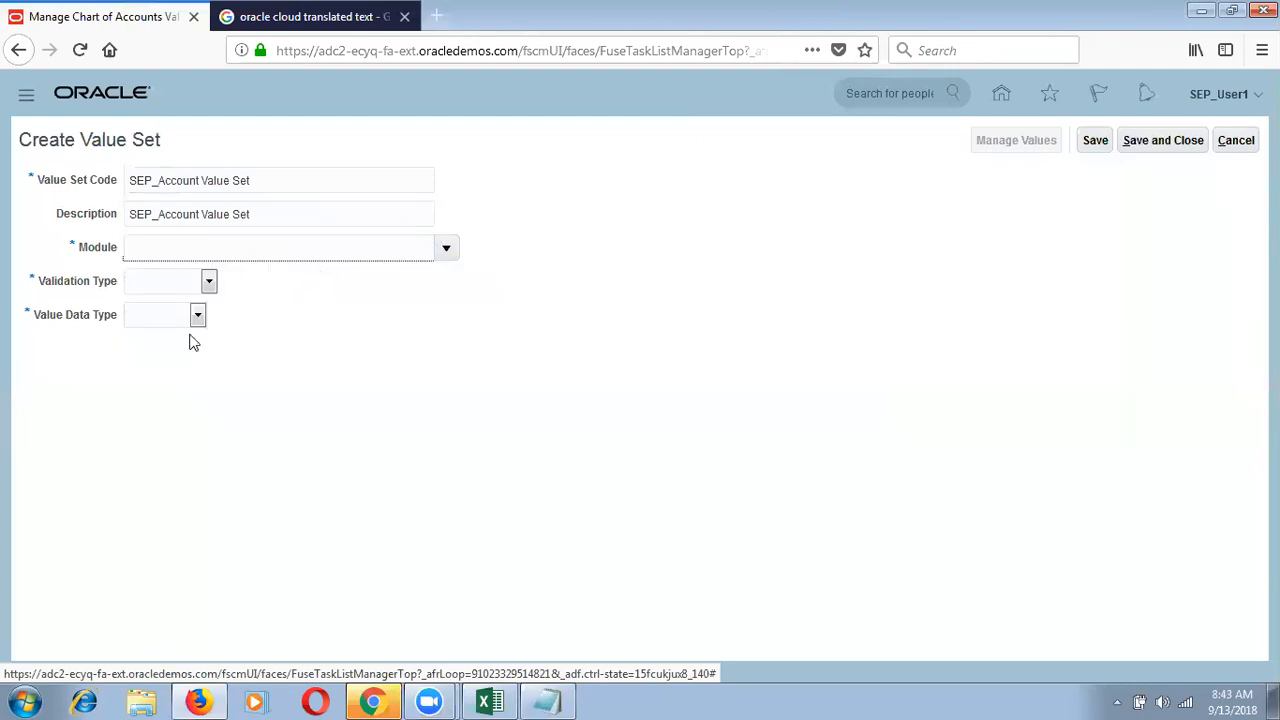
{"action": "left_click", "coordinate": [184, 287]}
{"action": "left_click", "coordinate": [177, 347]}
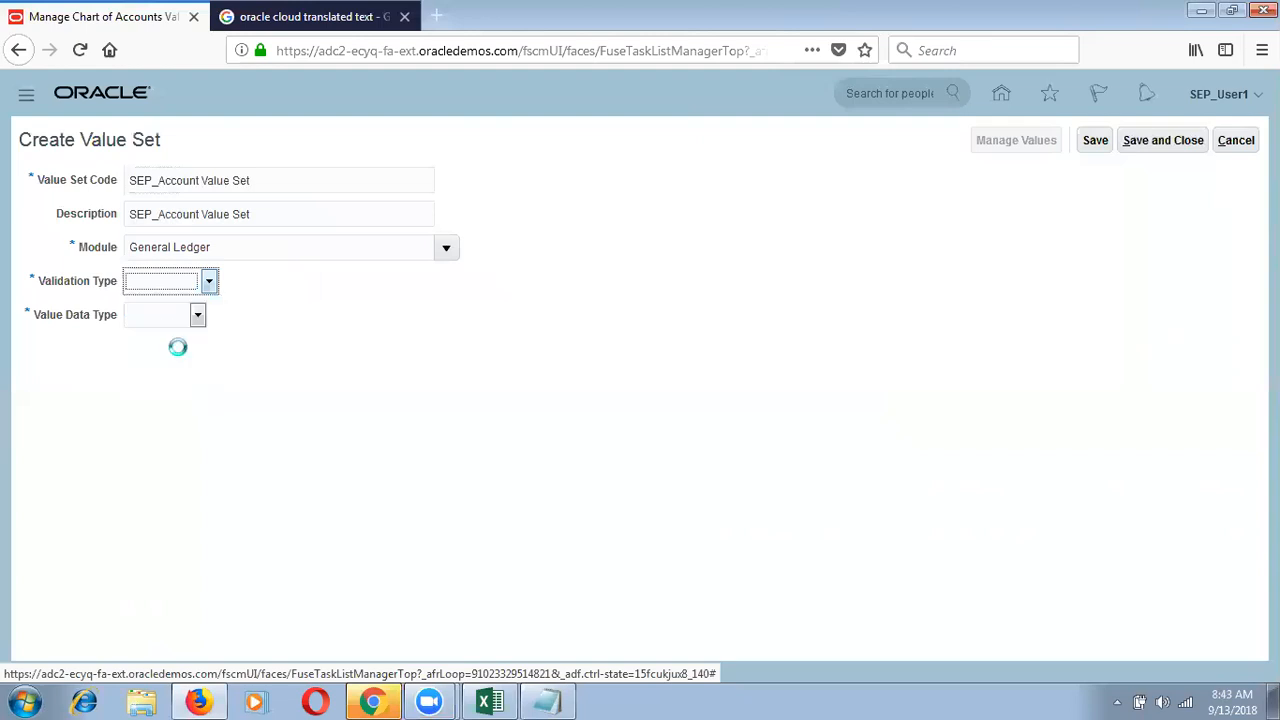
{"action": "left_click", "coordinate": [209, 317]}
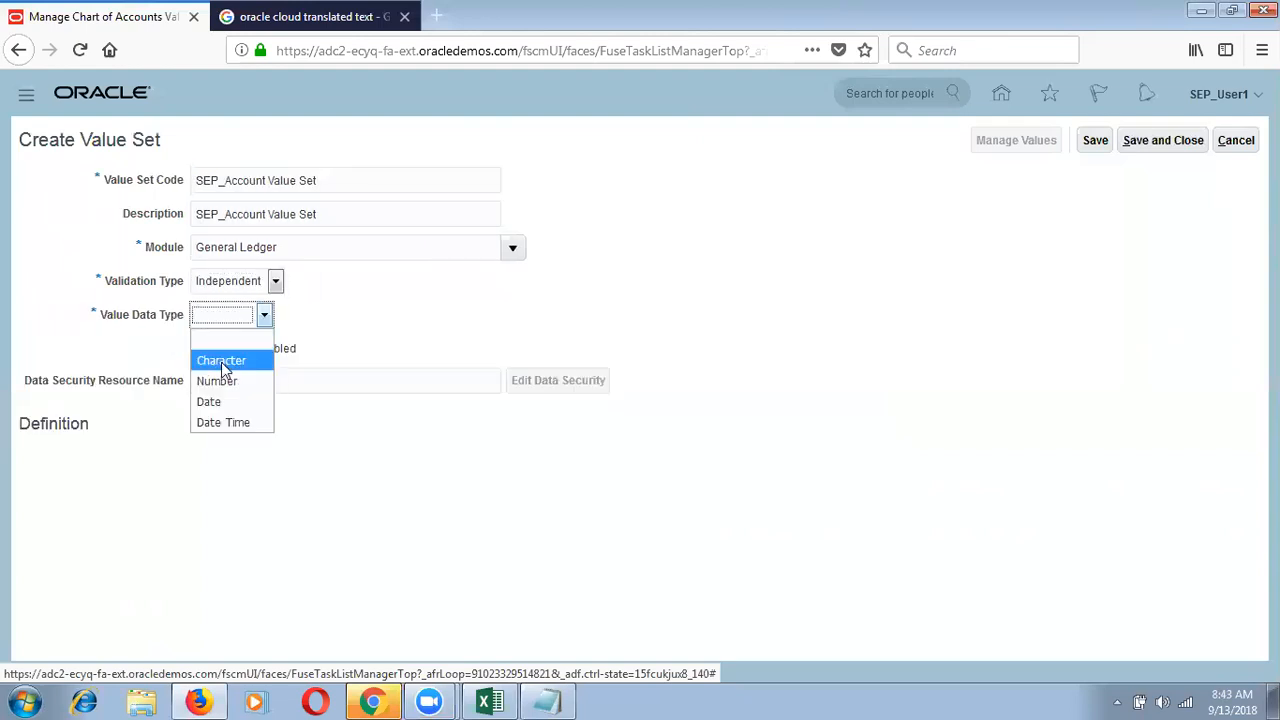
{"action": "left_click", "coordinate": [224, 362]}
- Define the account value set with subtype Text and maximum length 5, and save and close it
{"action": "left_click", "coordinate": [232, 462]}
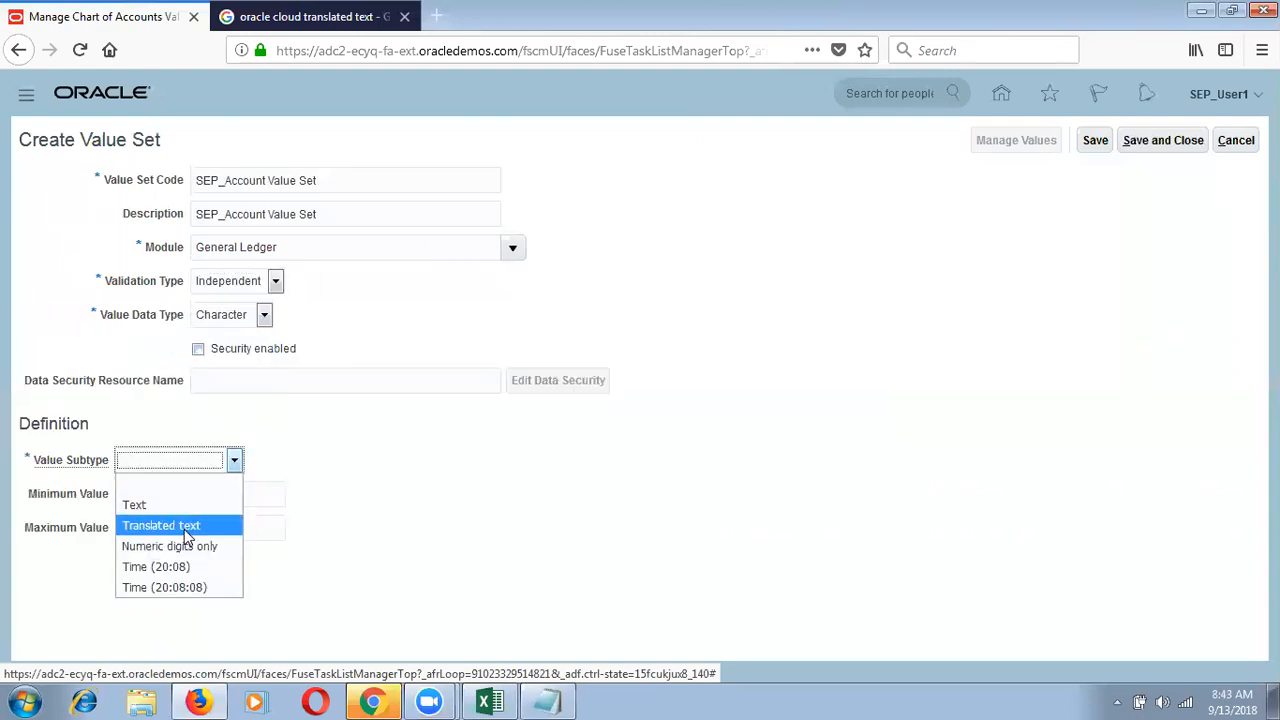
{"action": "left_click", "coordinate": [197, 508]}
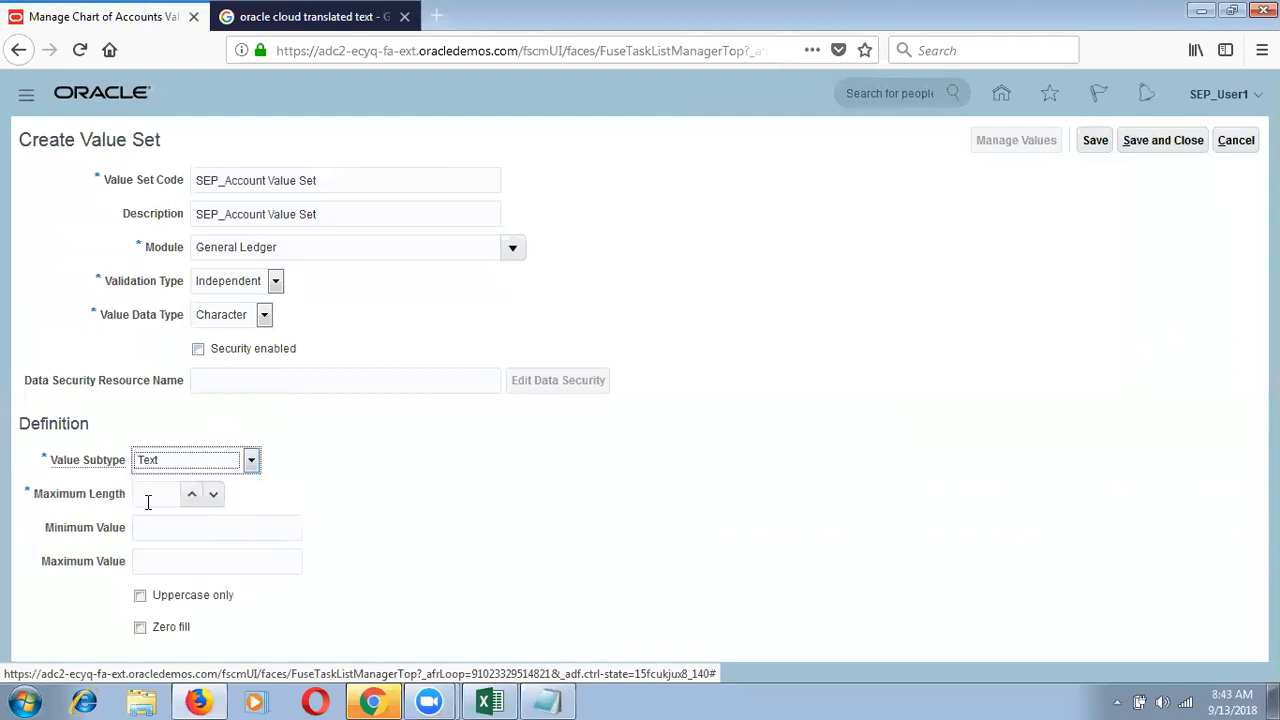
{"action": "left_click", "coordinate": [160, 494]}
{"action": "type", "text": "5"}
{"action": "key", "text": "Tab"}
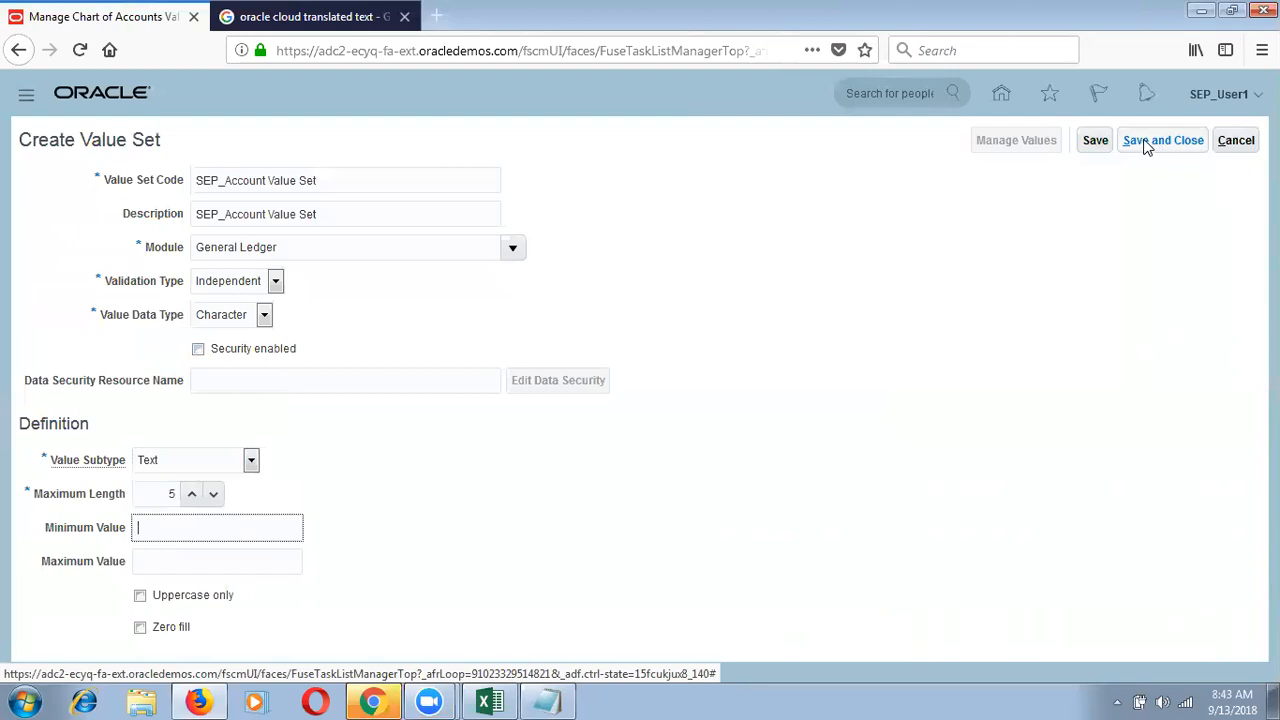
{"action": "left_click", "coordinate": [1095, 141]}
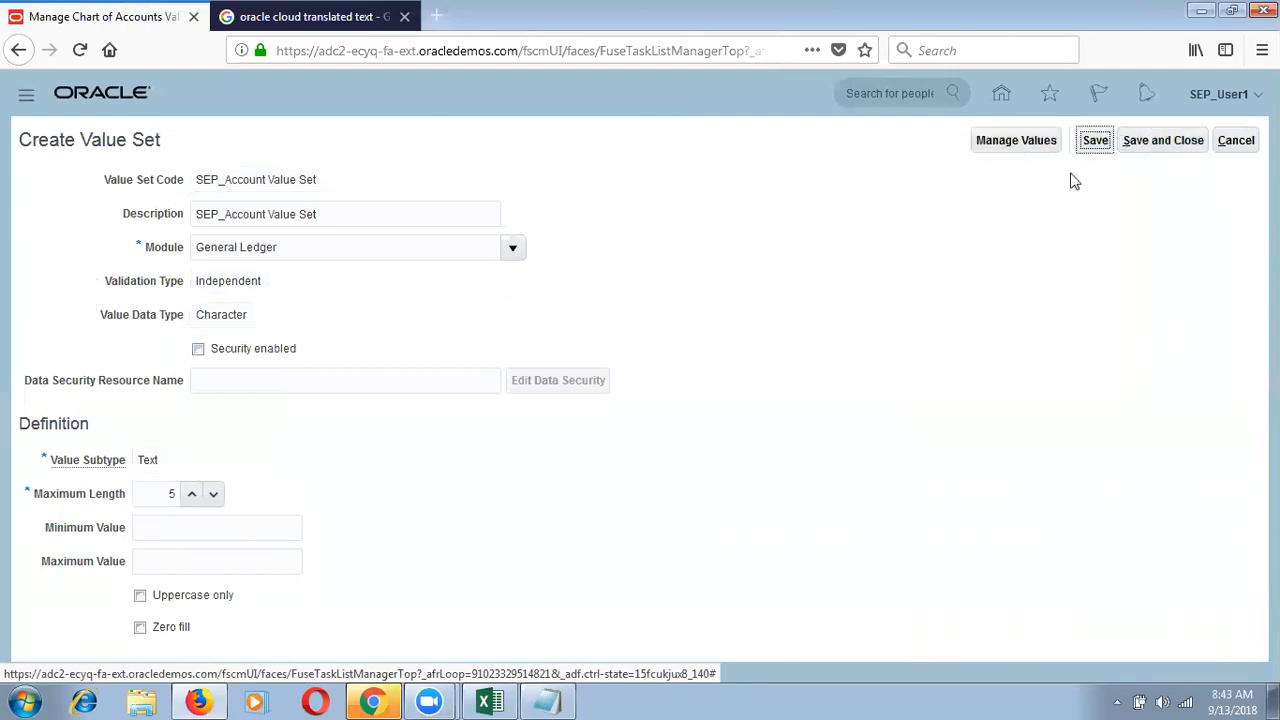
{"action": "left_click", "coordinate": [1165, 148]}
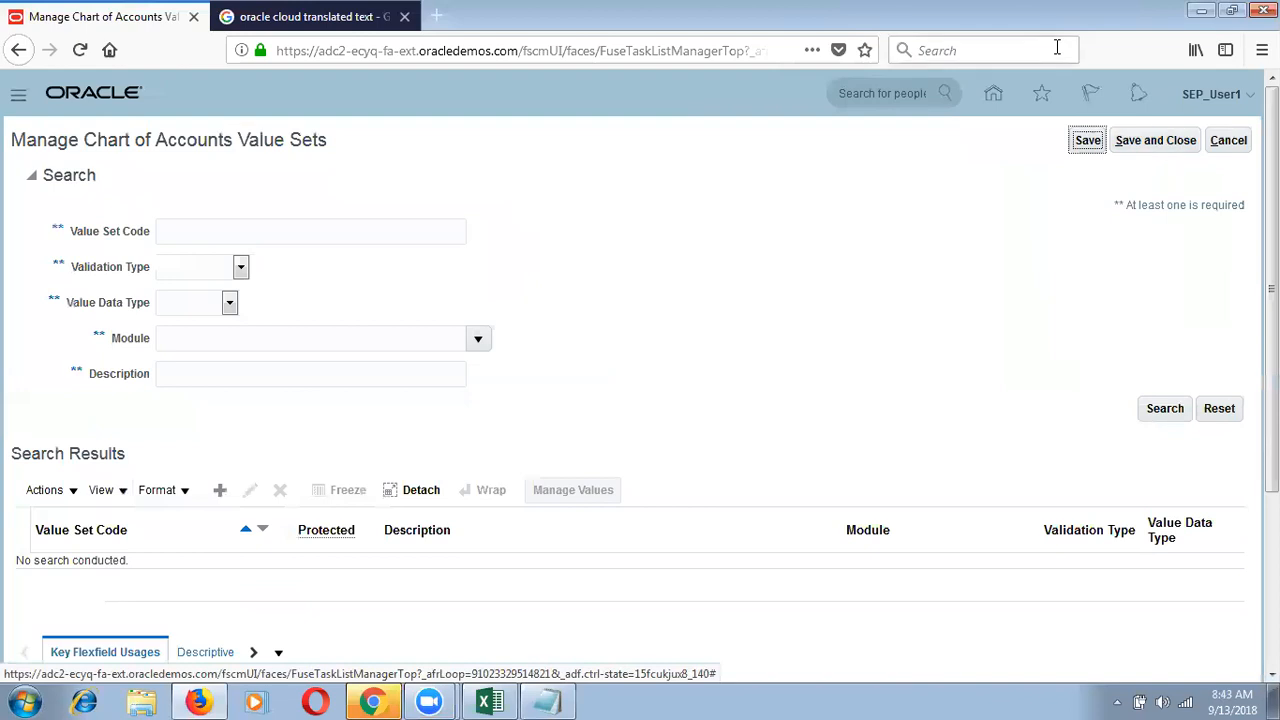
- Start another value set using SEP_Department Value Set as both its code and description
{"action": "left_click", "coordinate": [220, 490]}
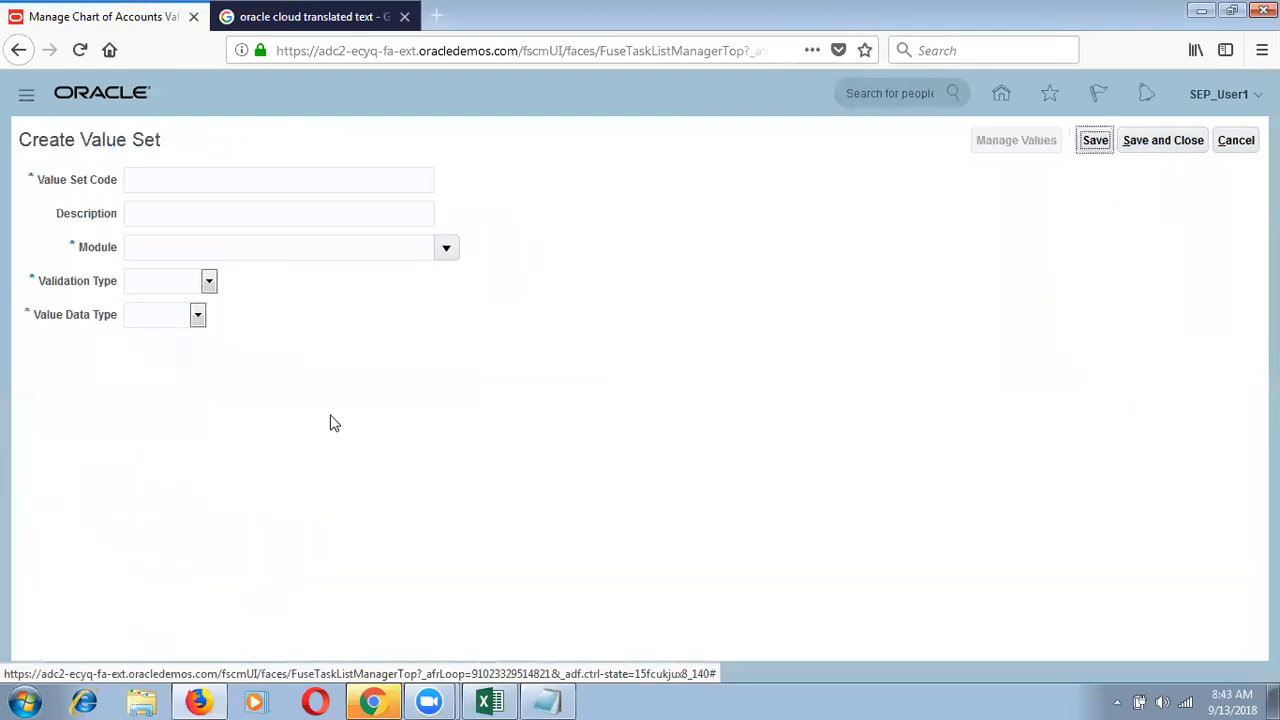
{"action": "left_click", "coordinate": [347, 189]}
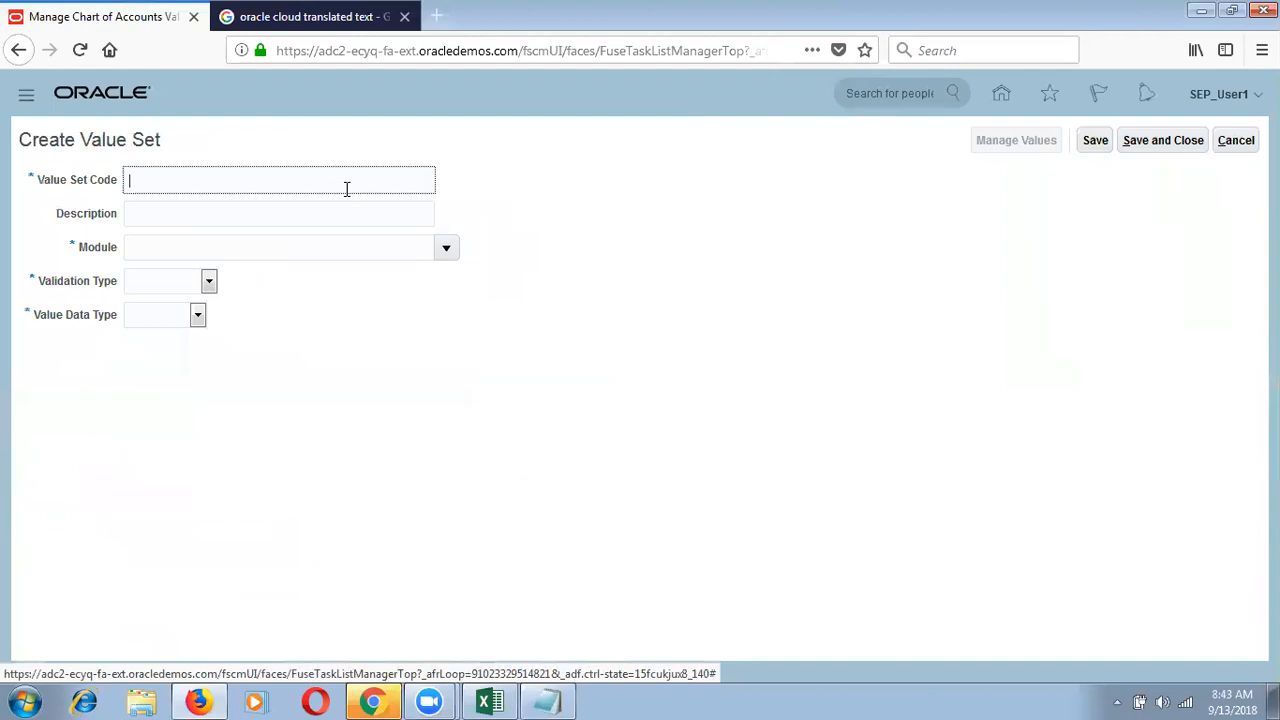
{"action": "type", "text": "SEP_Department Value Set"}
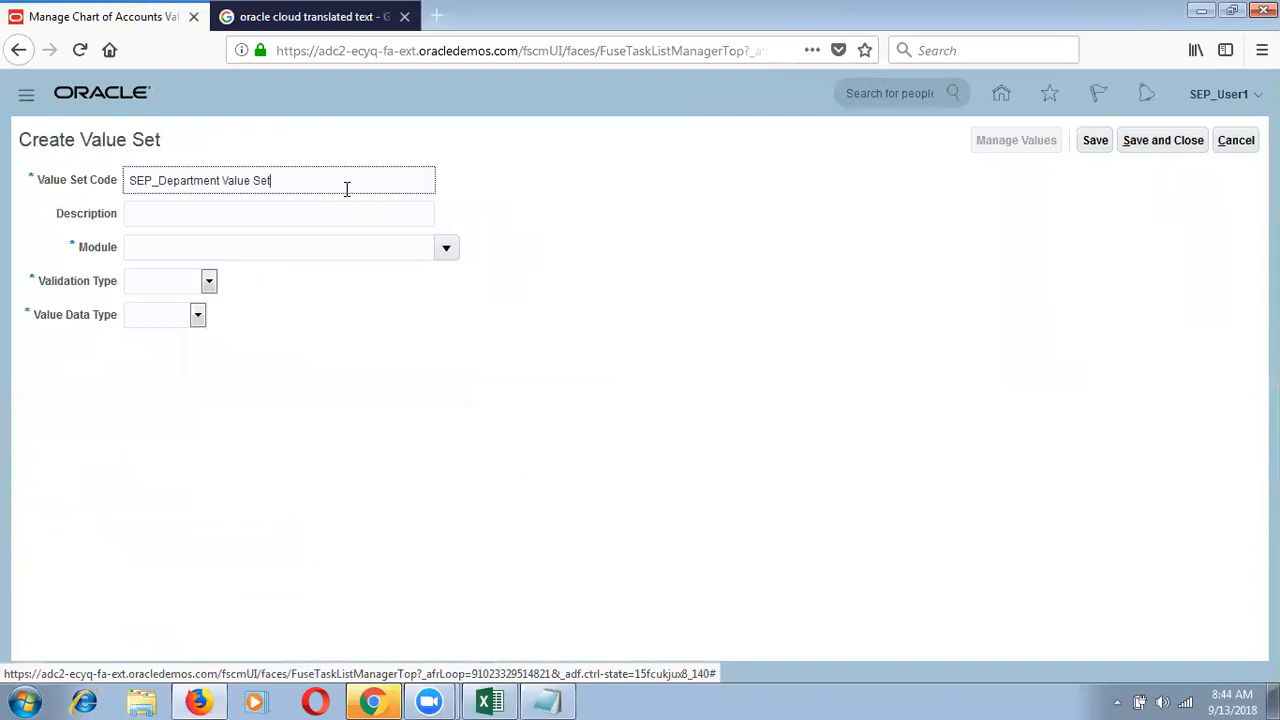
{"action": "key", "text": "ctrl+a"}
{"action": "key", "text": "ctrl+c"}
{"action": "key", "text": "Tab"}
{"action": "key", "text": "ctrl+v"}
{"action": "key", "text": "Tab"}
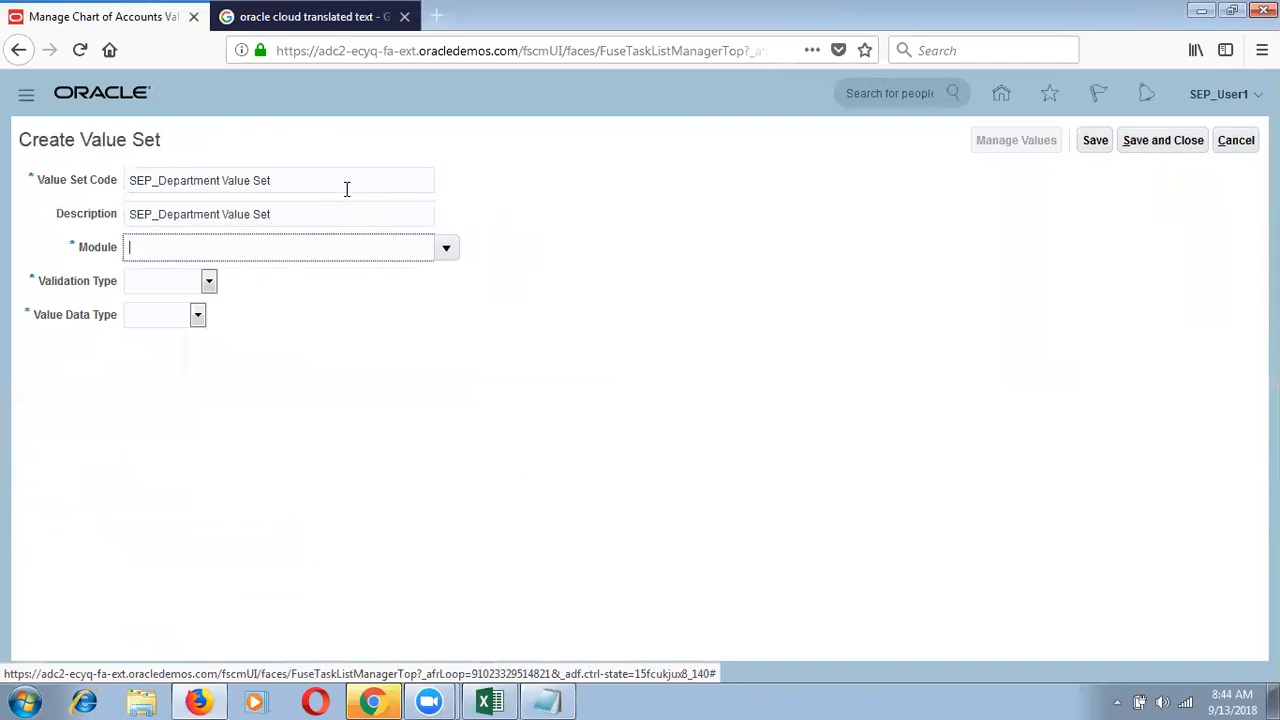
- Assign the department value set to the General Ledger module, with validation type Independent and value data type Character
{"action": "left_click", "coordinate": [446, 249]}
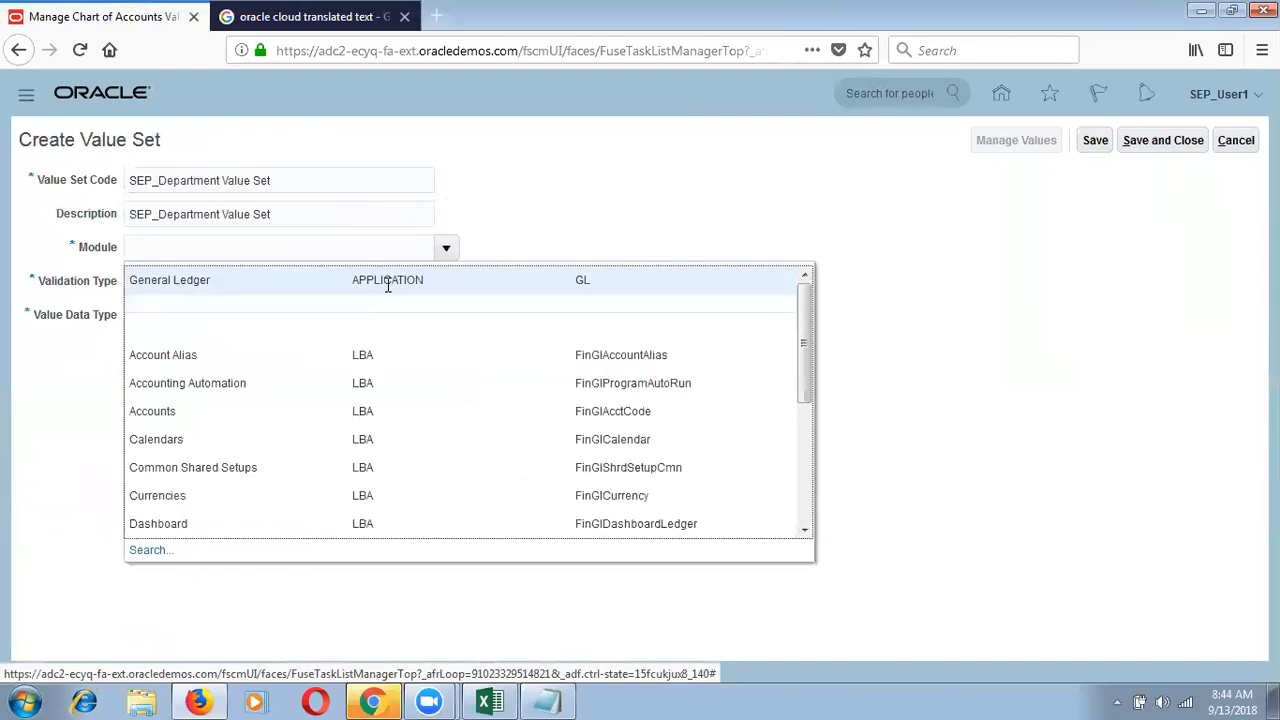
{"action": "left_click", "coordinate": [387, 280]}
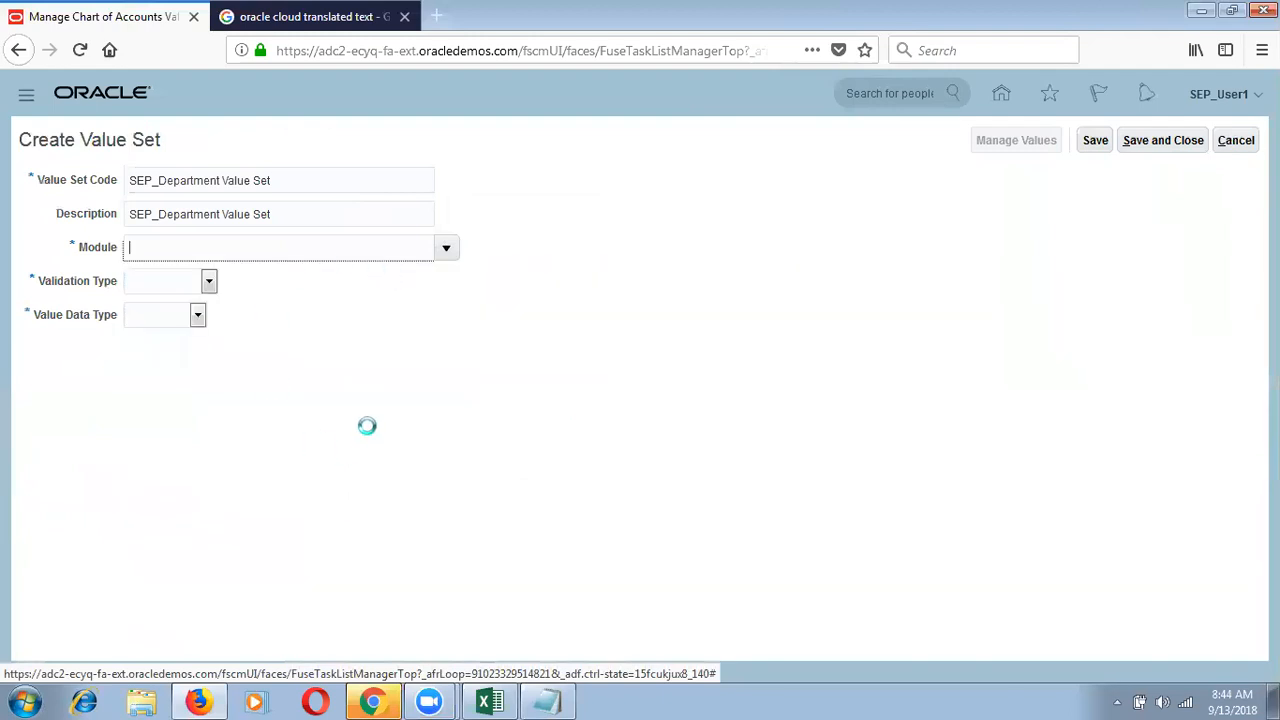
{"action": "left_click", "coordinate": [183, 284]}
{"action": "left_click", "coordinate": [166, 347]}
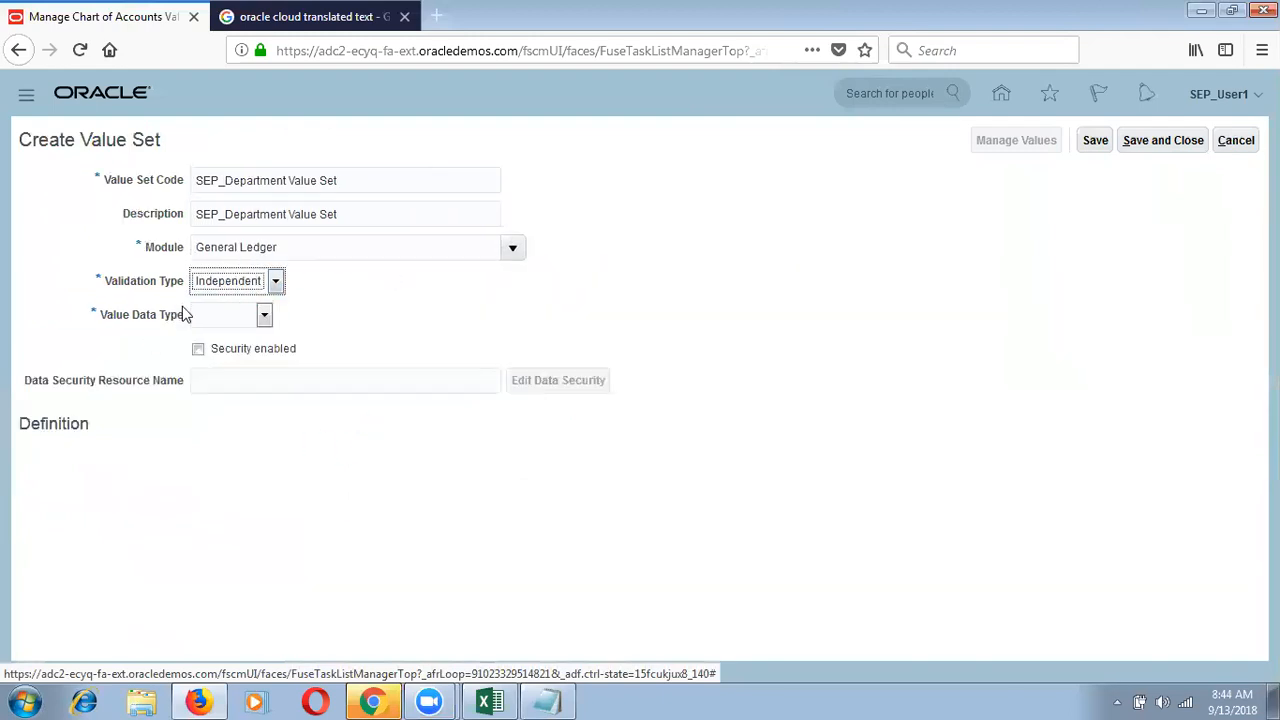
{"action": "left_click", "coordinate": [224, 316]}
{"action": "left_click", "coordinate": [223, 359]}
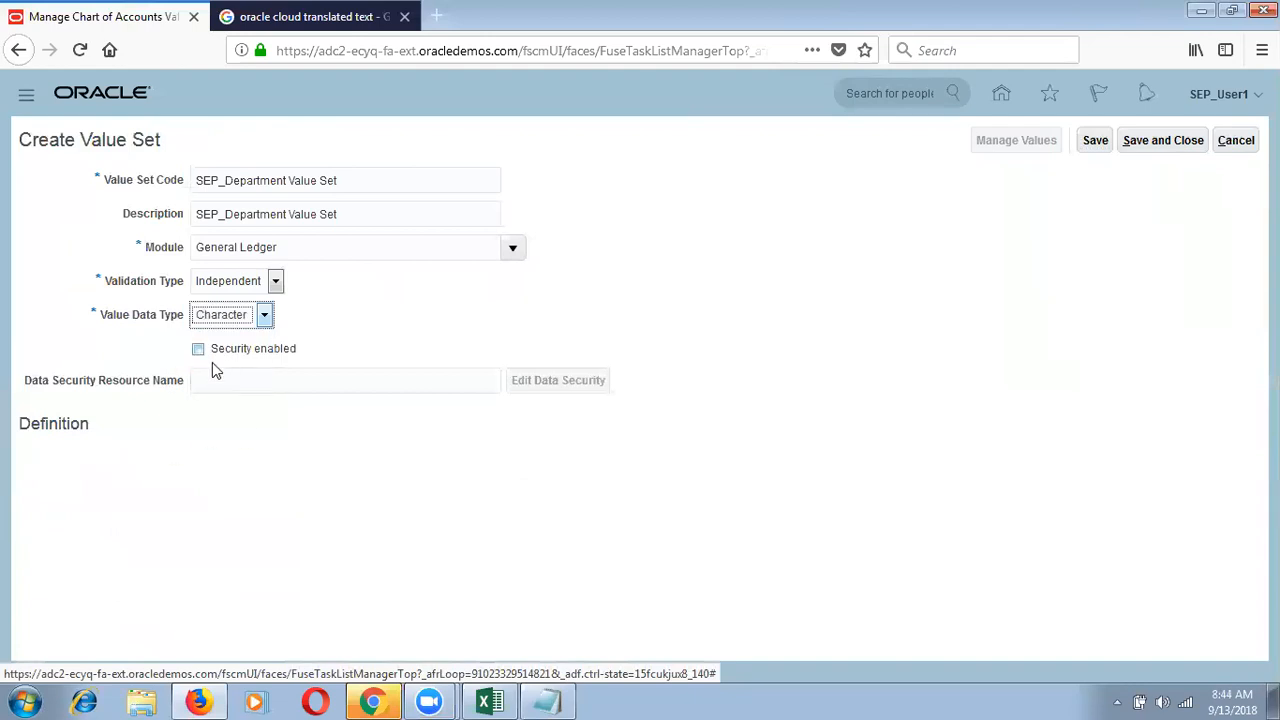
- Define the department value set with subtype Text and maximum length 3, and save and close it
{"action": "left_click", "coordinate": [206, 464]}
{"action": "left_click", "coordinate": [200, 503]}
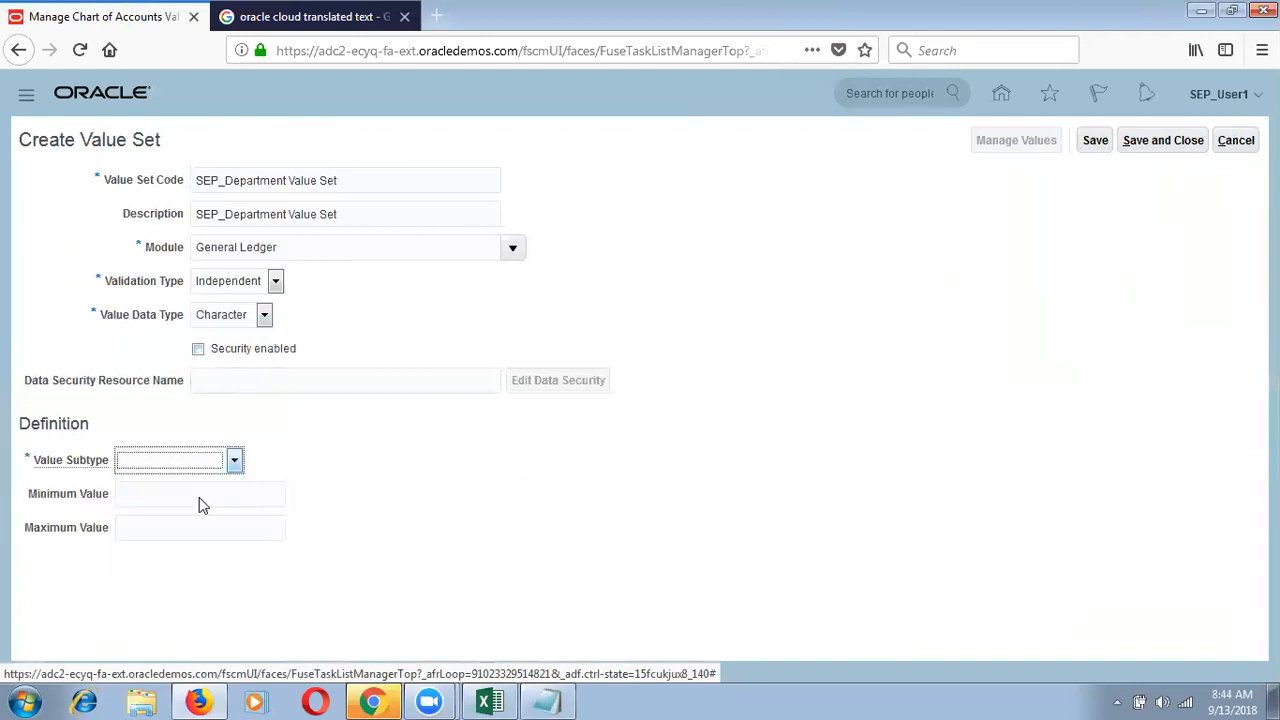
{"action": "left_click", "coordinate": [159, 493]}
{"action": "type", "text": "3"}
{"action": "left_click", "coordinate": [1091, 150]}
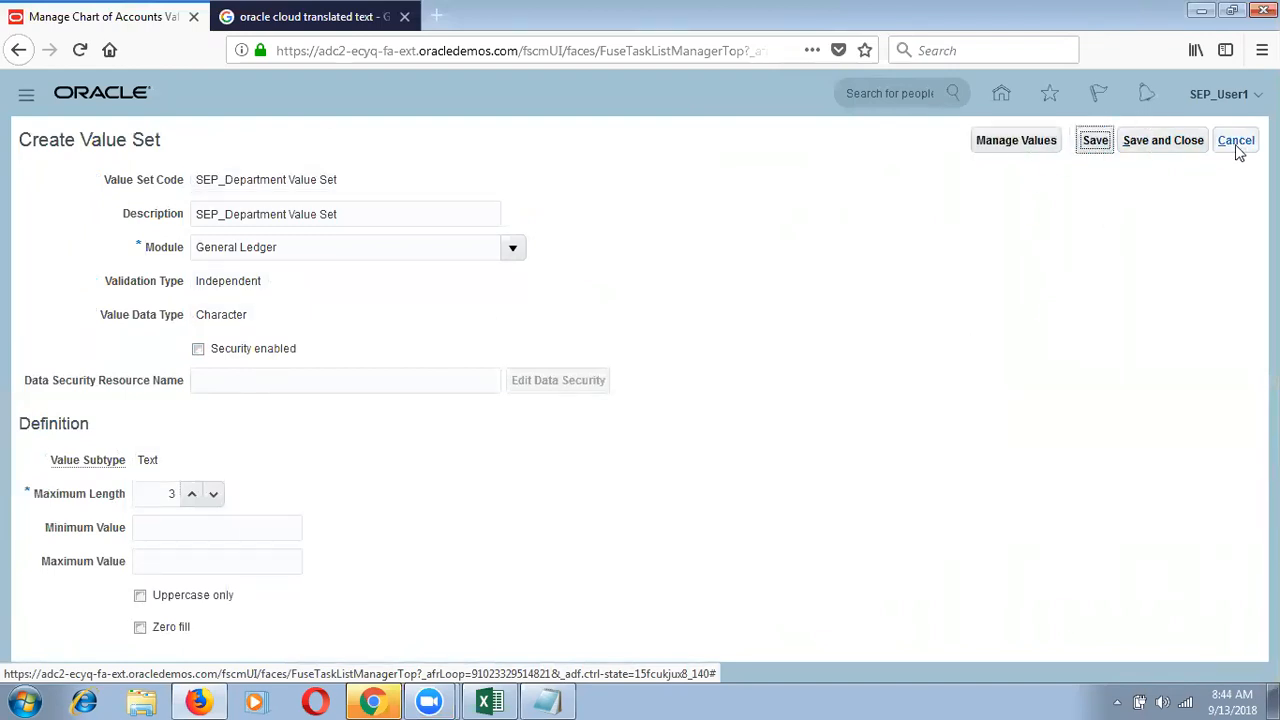
{"action": "left_click", "coordinate": [1195, 143]}
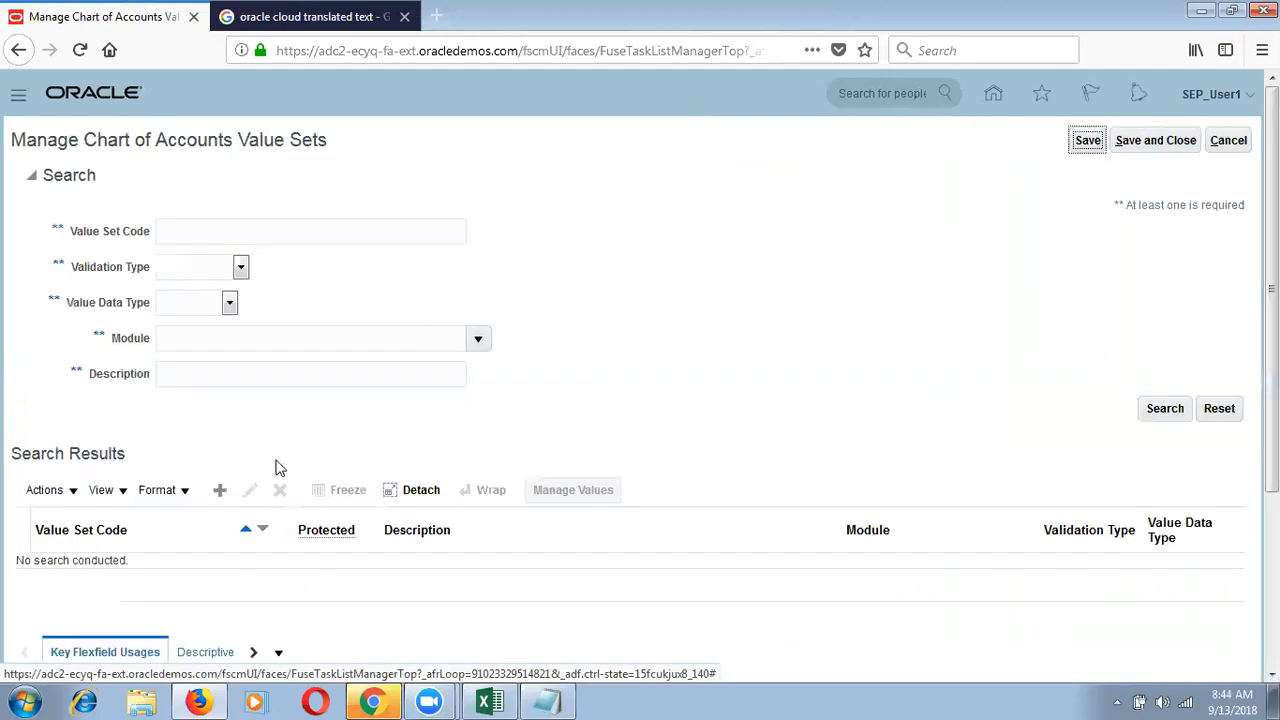
- Start another value set, entering SEP_Department Value Set as its code and description
{"action": "left_click", "coordinate": [220, 490]}
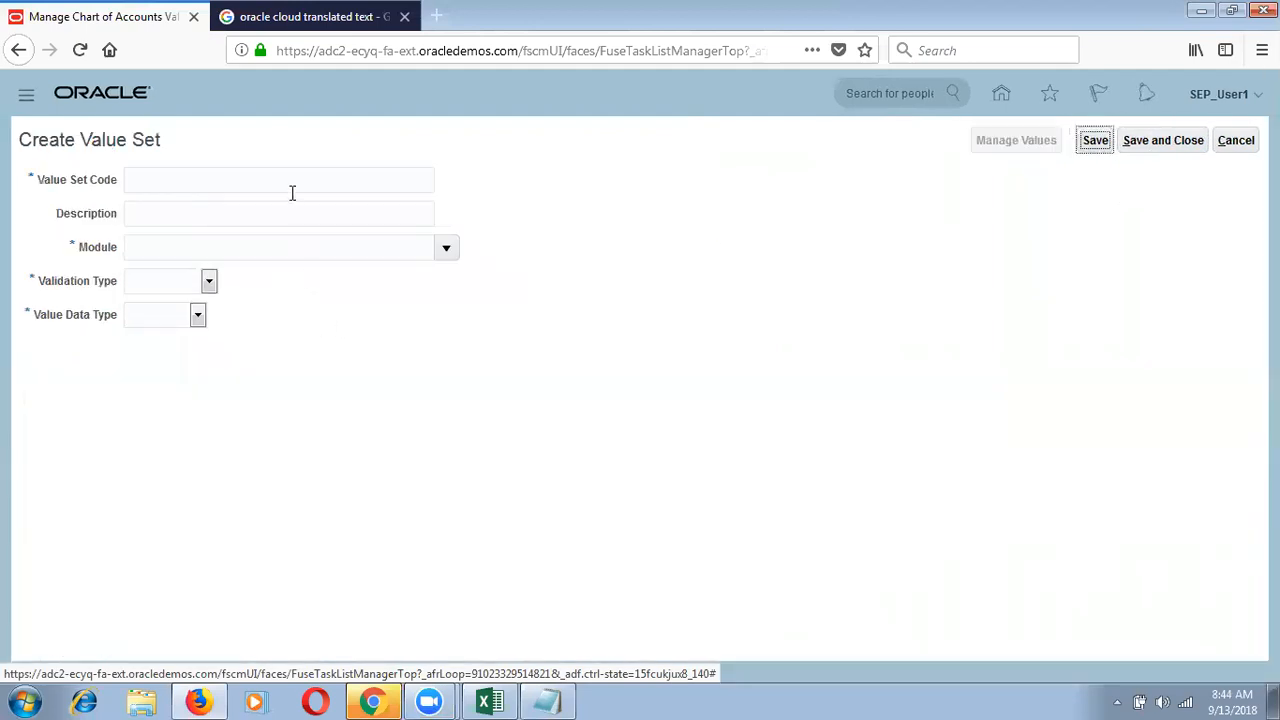
{"action": "left_click", "coordinate": [292, 193]}
{"action": "type", "text": "SEP"}
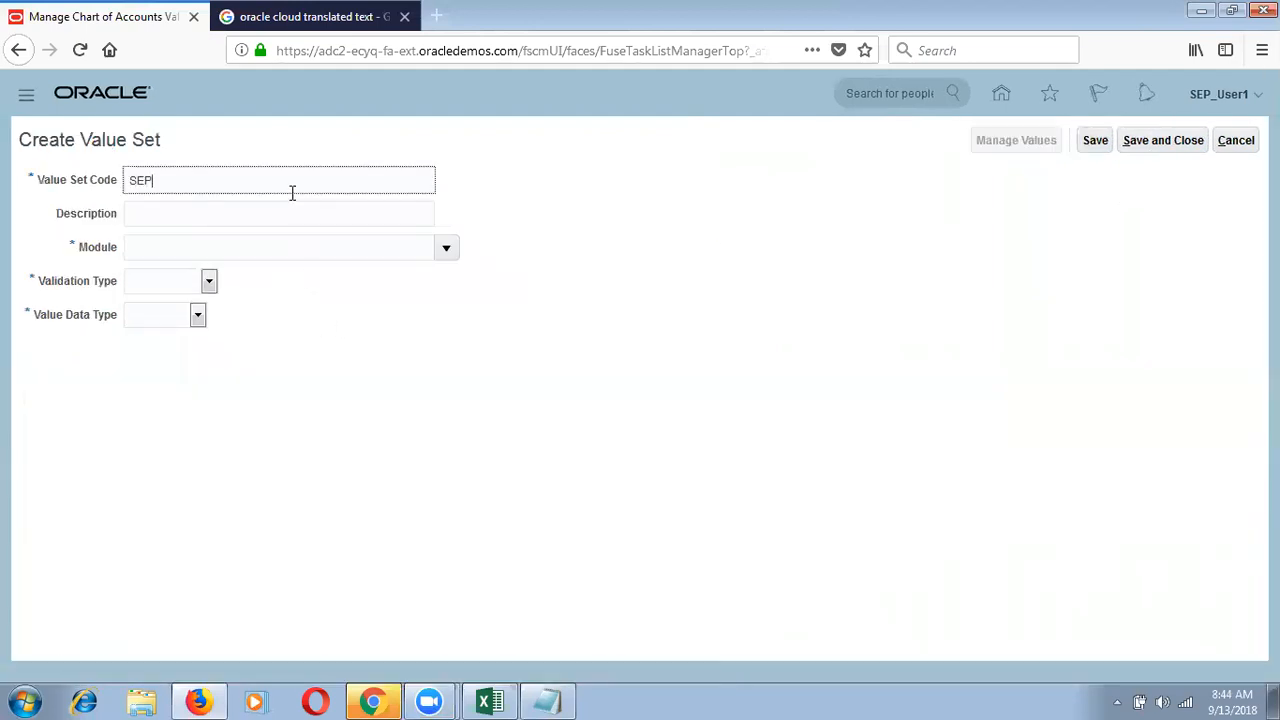
{"action": "type", "text": "_Department Value Set"}
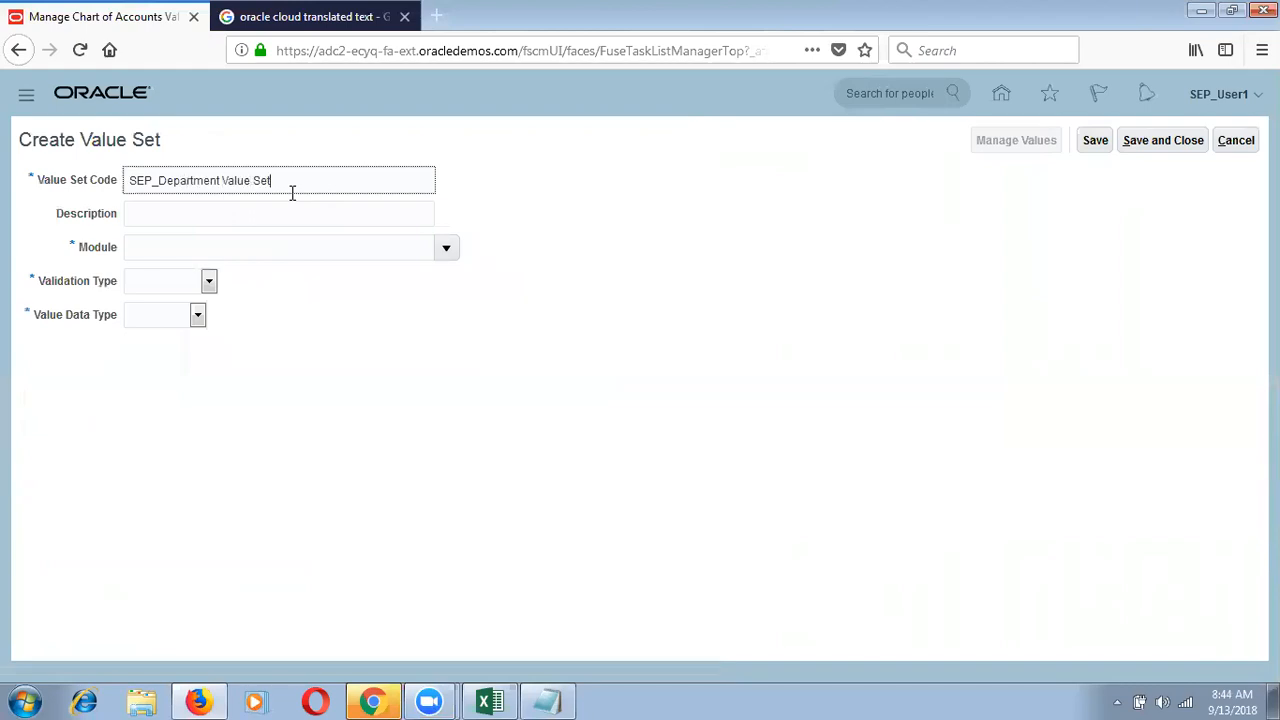
{"action": "key", "text": "Tab"}
{"action": "key", "text": "ctrl+v"}
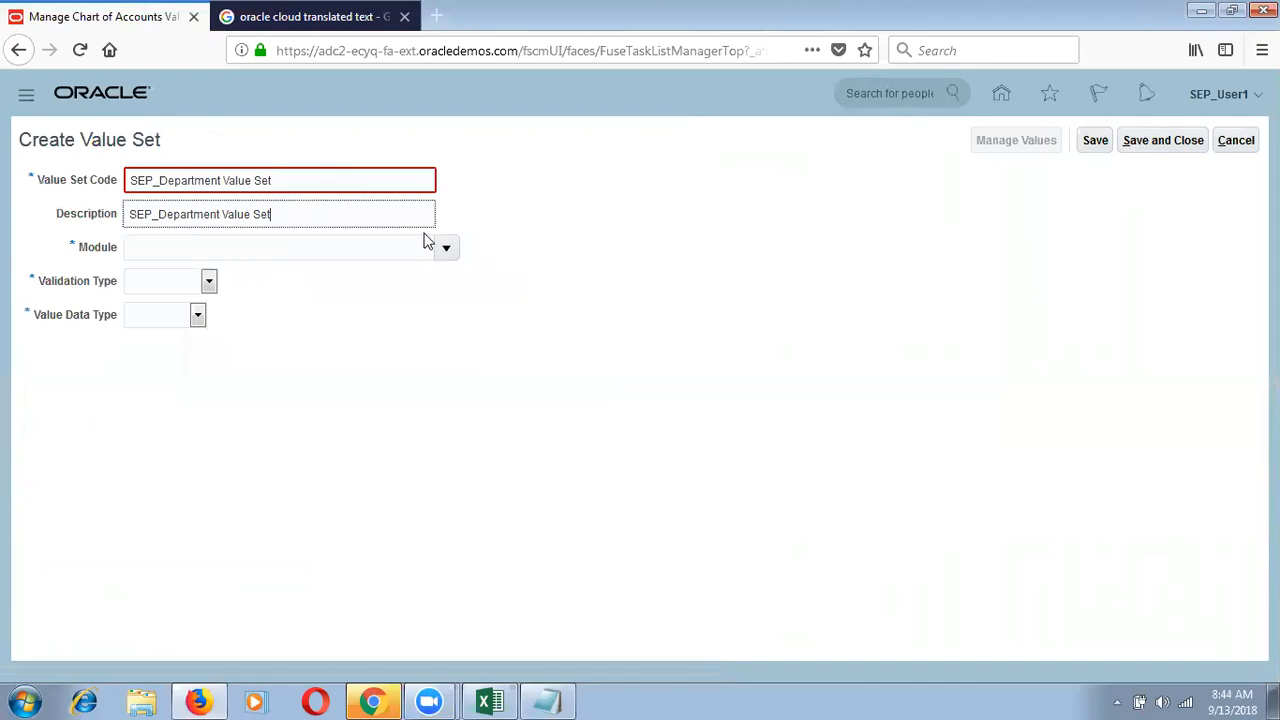
- Replace both the code and the description of the new value set with SEP_Location Value Set
{"action": "triple_click", "coordinate": [303, 173]}
{"action": "left_click", "coordinate": [303, 173]}
{"action": "key", "text": "BackSpace"}
{"action": "key", "text": "BackSpace"}
{"action": "key", "text": "BackSpace"}
{"action": "key", "text": "BackSpace"}
{"action": "key", "text": "BackSpace"}
{"action": "key", "text": "BackSpace"}
{"action": "key", "text": "BackSpace"}
{"action": "key", "text": "BackSpace"}
{"action": "key", "text": "BackSpace"}
{"action": "key", "text": "BackSpace"}
{"action": "key", "text": "BackSpace"}
{"action": "key", "text": "BackSpace"}
{"action": "key", "text": "BackSpace"}
{"action": "key", "text": "BackSpace"}
{"action": "key", "text": "BackSpace"}
{"action": "key", "text": "BackSpace"}
{"action": "key", "text": "BackSpace"}
{"action": "key", "text": "BackSpace"}
{"action": "key", "text": "BackSpace"}
{"action": "key", "text": "BackSpace"}
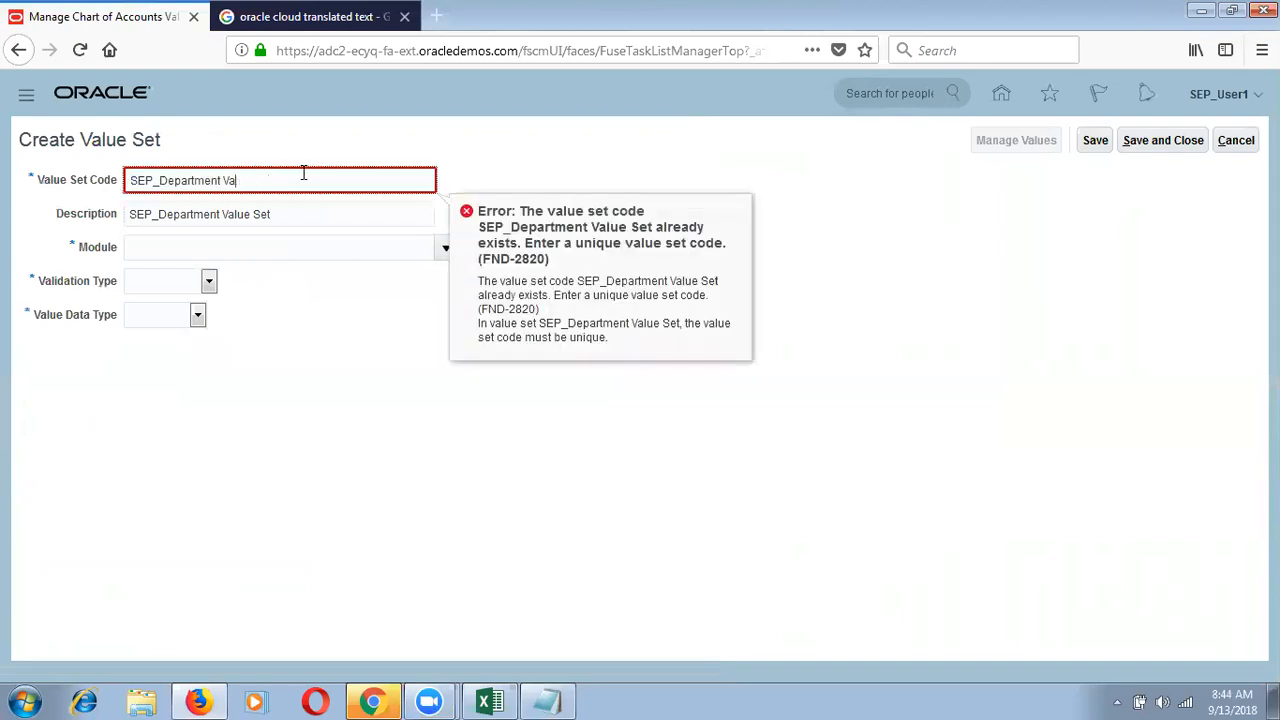
{"action": "key", "text": "BackSpace"}
{"action": "key", "text": "BackSpace"}
{"action": "type", "text": "P_Location Value Set"}
{"action": "key", "text": "Tab"}
{"action": "key", "text": "ctrl+v"}
{"action": "key", "text": "Tab"}
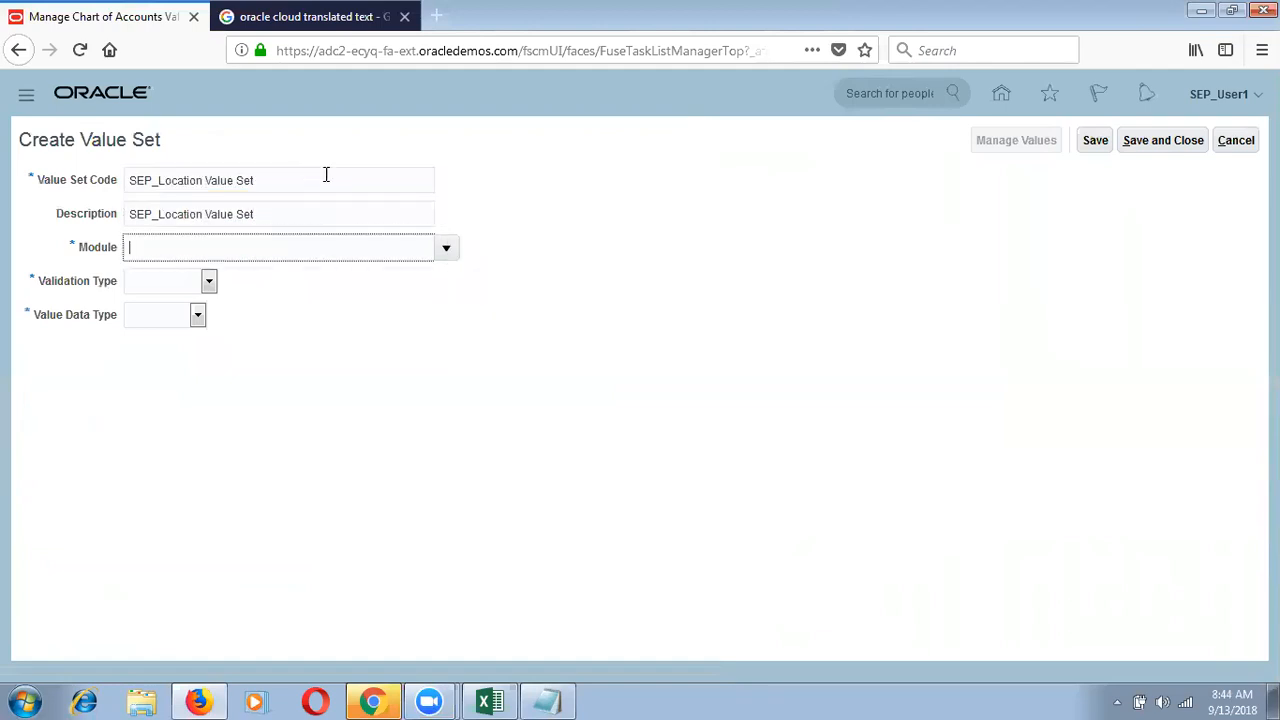
- Assign the location value set to the General Ledger module, with validation type Independent and value data type Character
{"action": "left_click", "coordinate": [439, 252]}
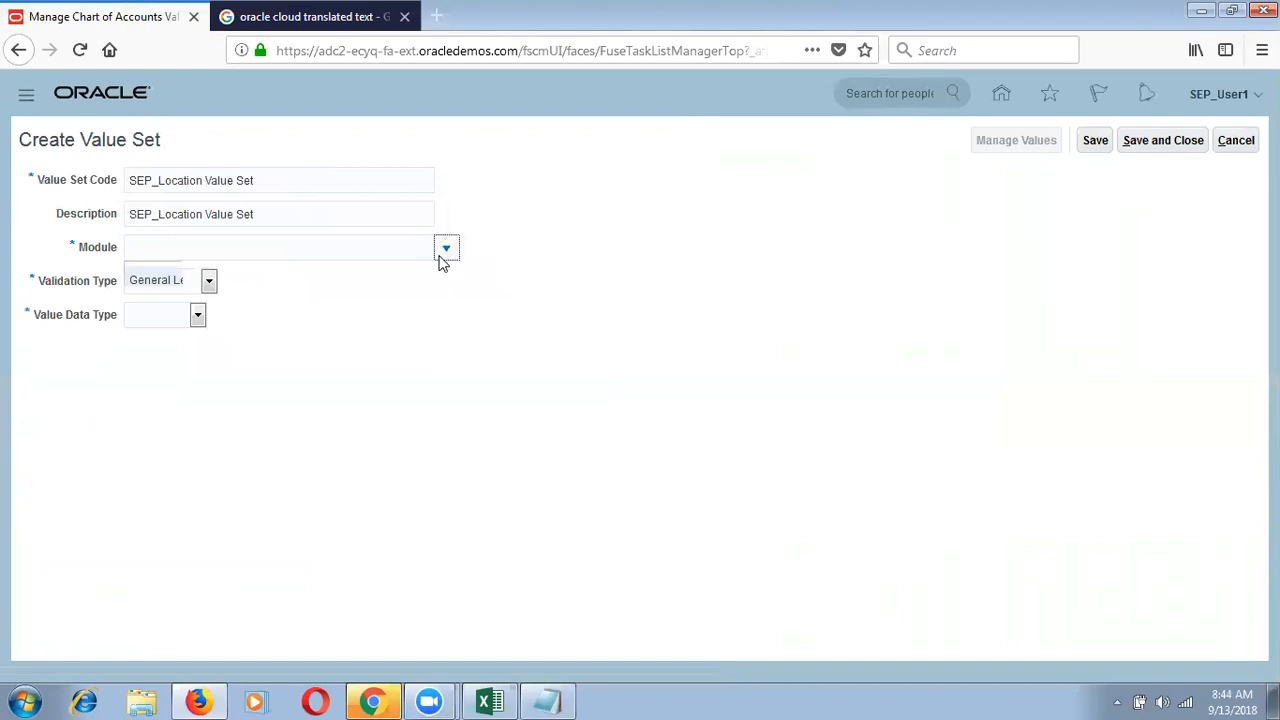
{"action": "left_click", "coordinate": [411, 281]}
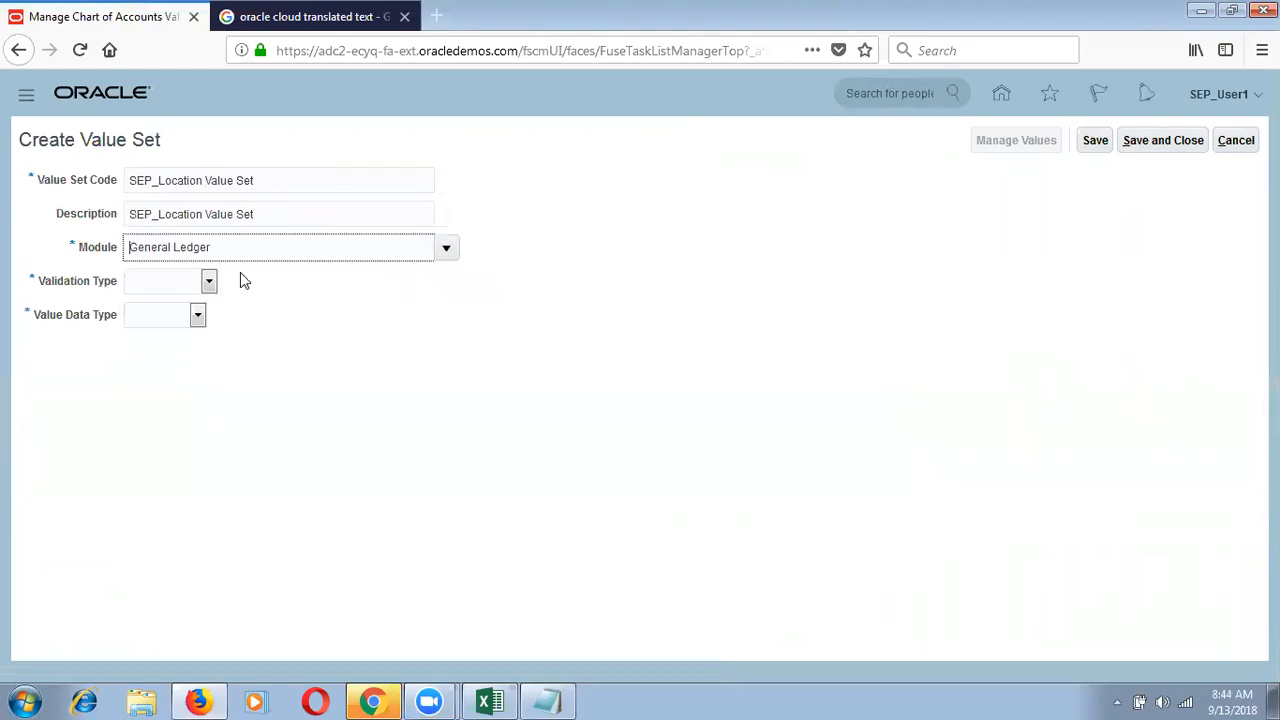
{"action": "left_click", "coordinate": [209, 281]}
{"action": "left_click", "coordinate": [165, 347]}
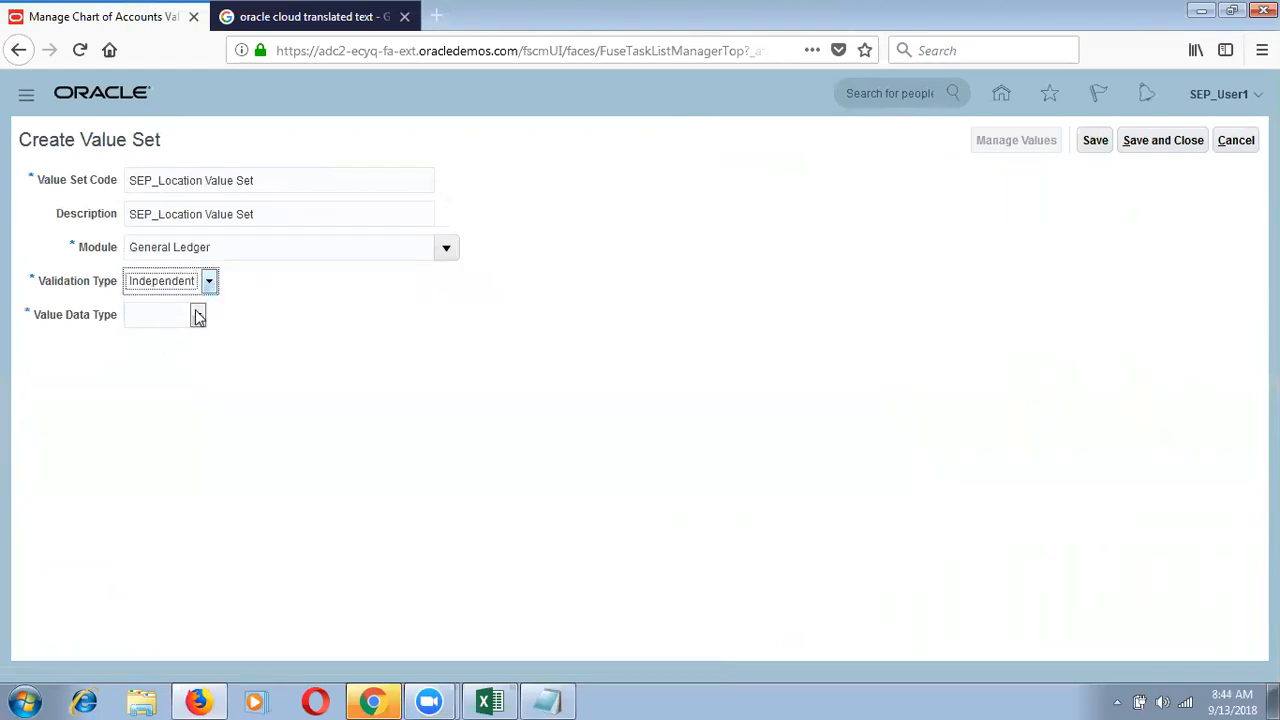
{"action": "left_click", "coordinate": [222, 317]}
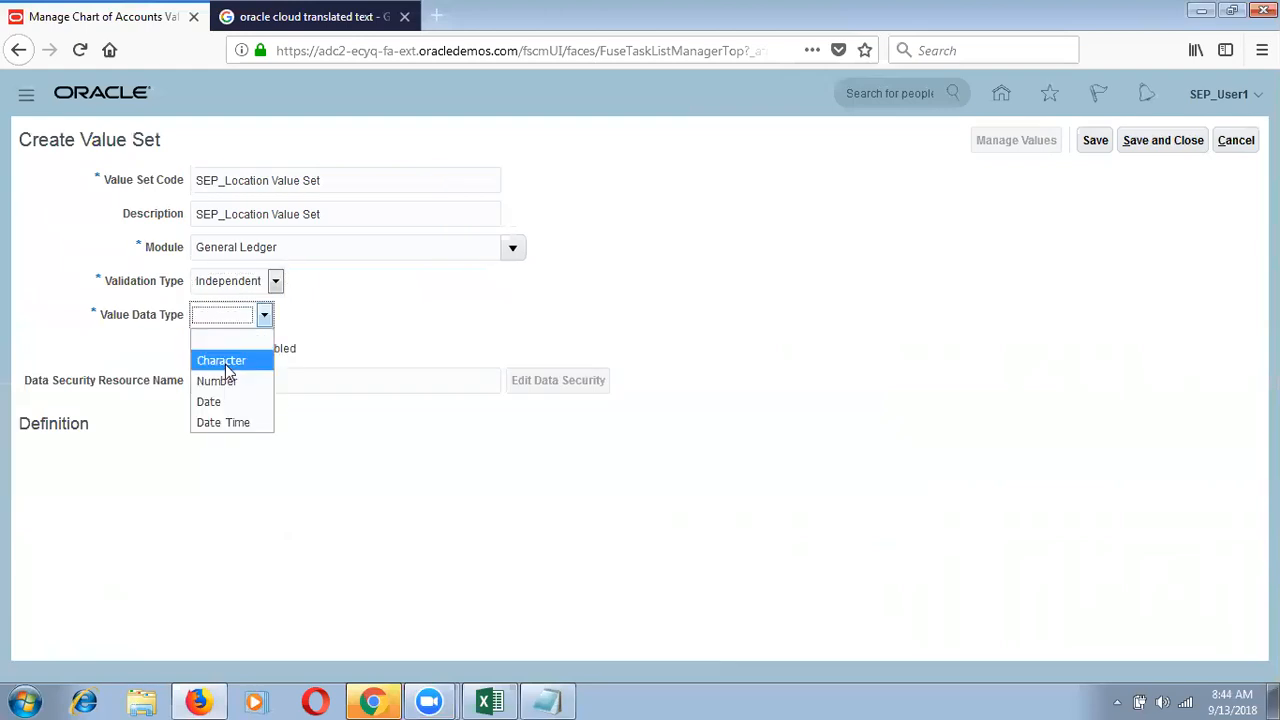
{"action": "left_click", "coordinate": [226, 366]}
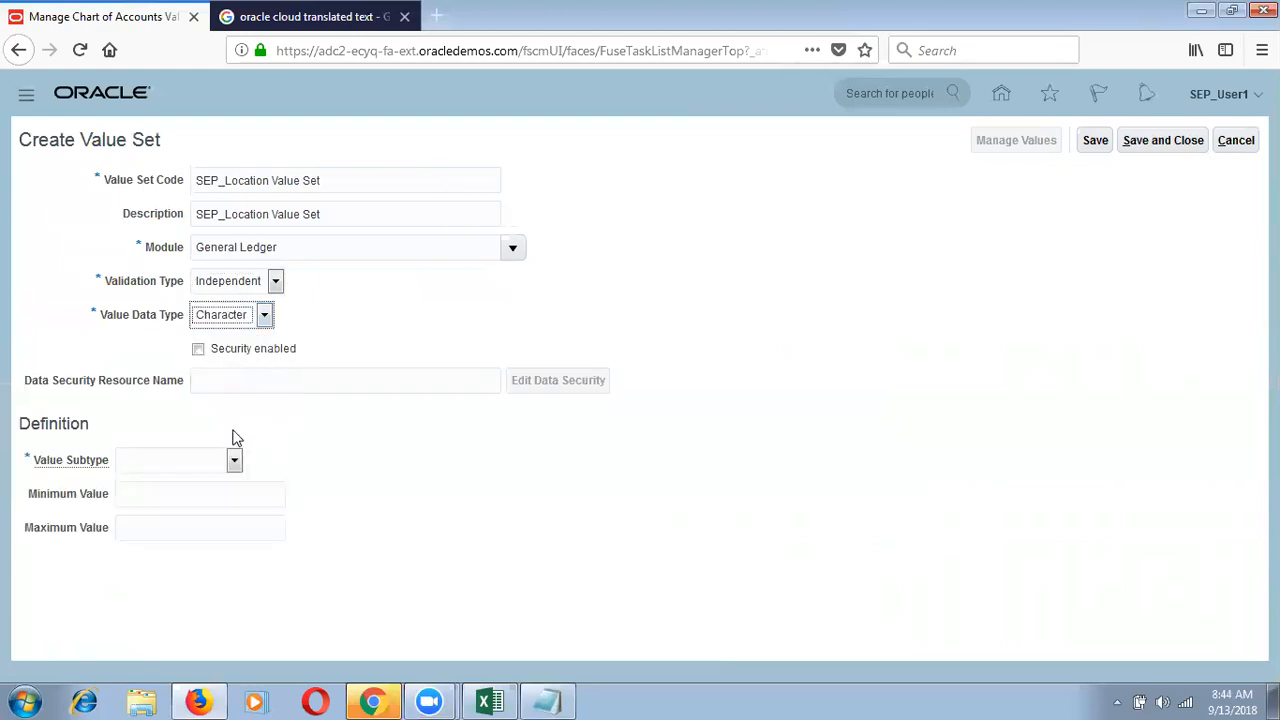
- Define the location value set with subtype Text and maximum length 3, and save and close it
{"action": "left_click", "coordinate": [212, 466]}
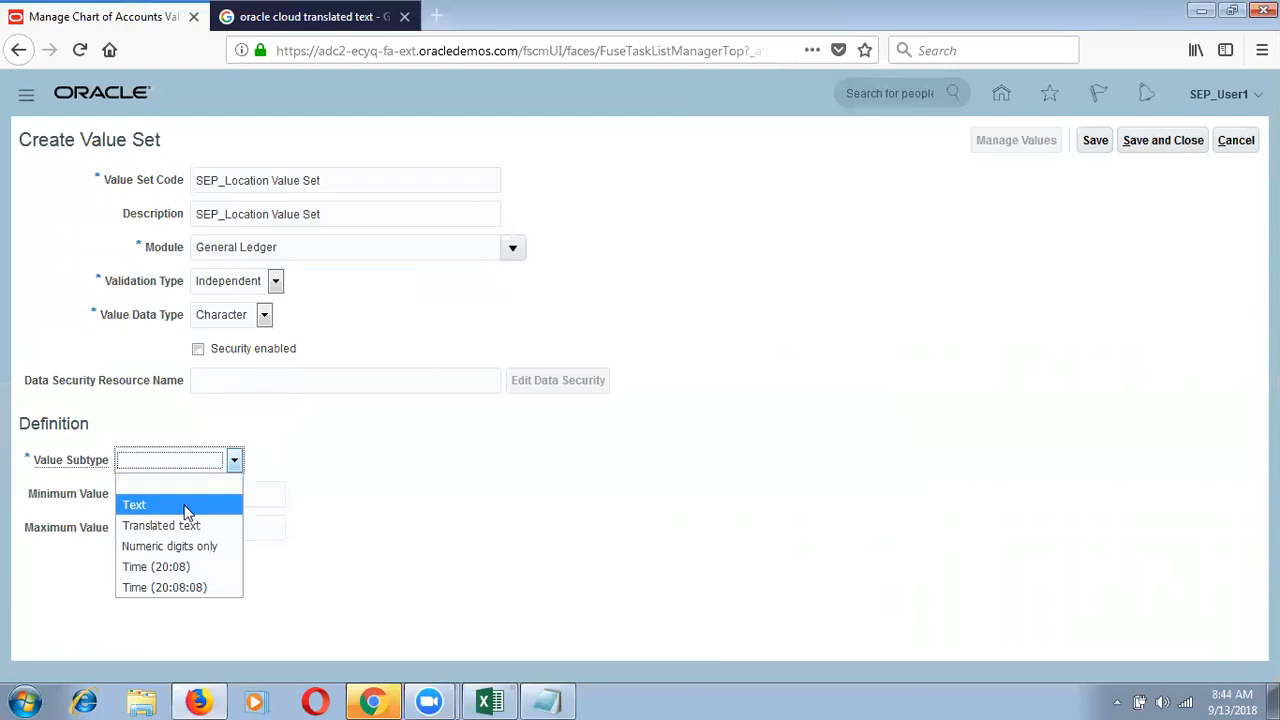
{"action": "left_click", "coordinate": [185, 508]}
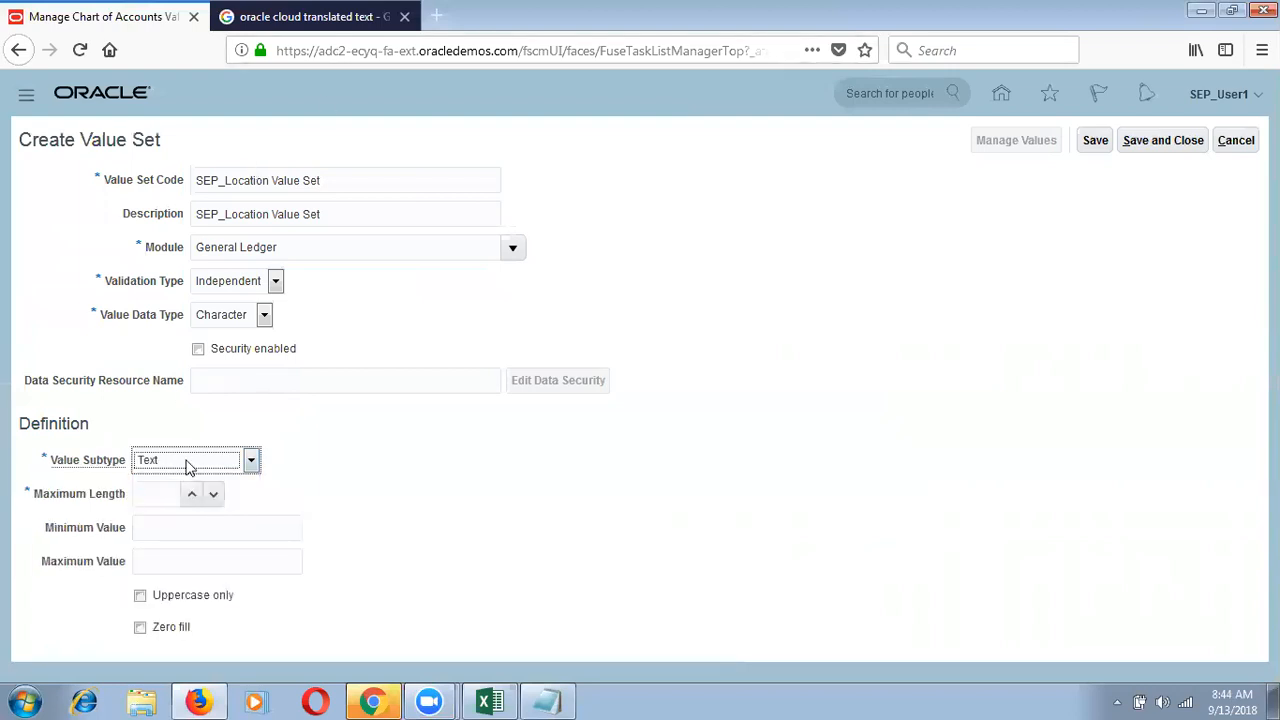
{"action": "left_click", "coordinate": [165, 495]}
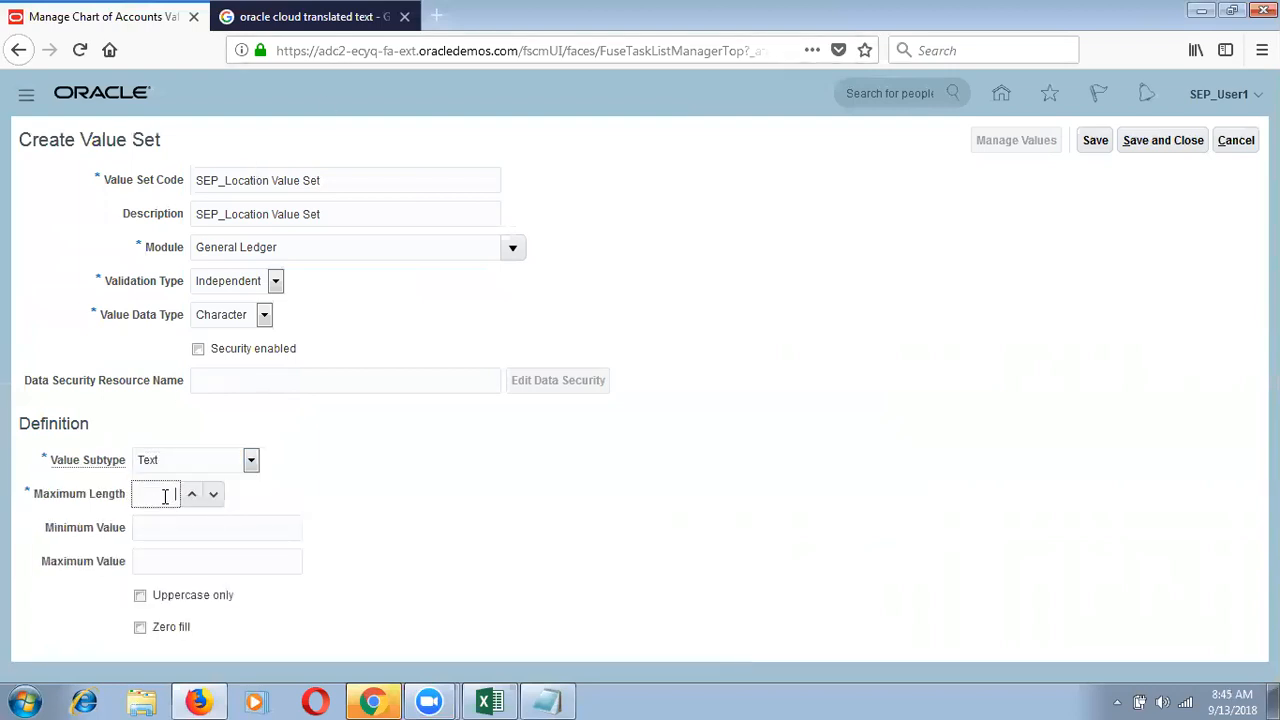
{"action": "type", "text": "3"}
{"action": "left_click", "coordinate": [1096, 141]}
{"action": "left_click", "coordinate": [1181, 149]}
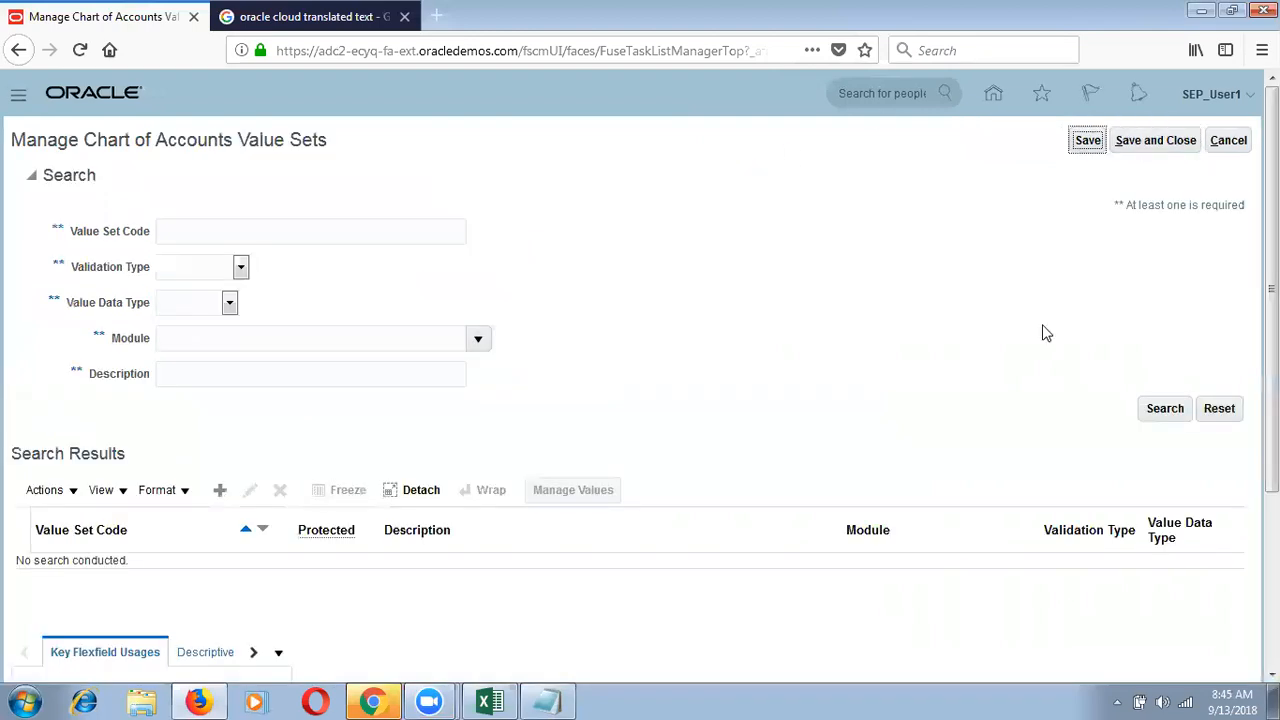
- Close and reopen the Manage Chart of Accounts Value Sets task, and search for value set codes matching SEP_%
{"action": "left_click", "coordinate": [1154, 145]}
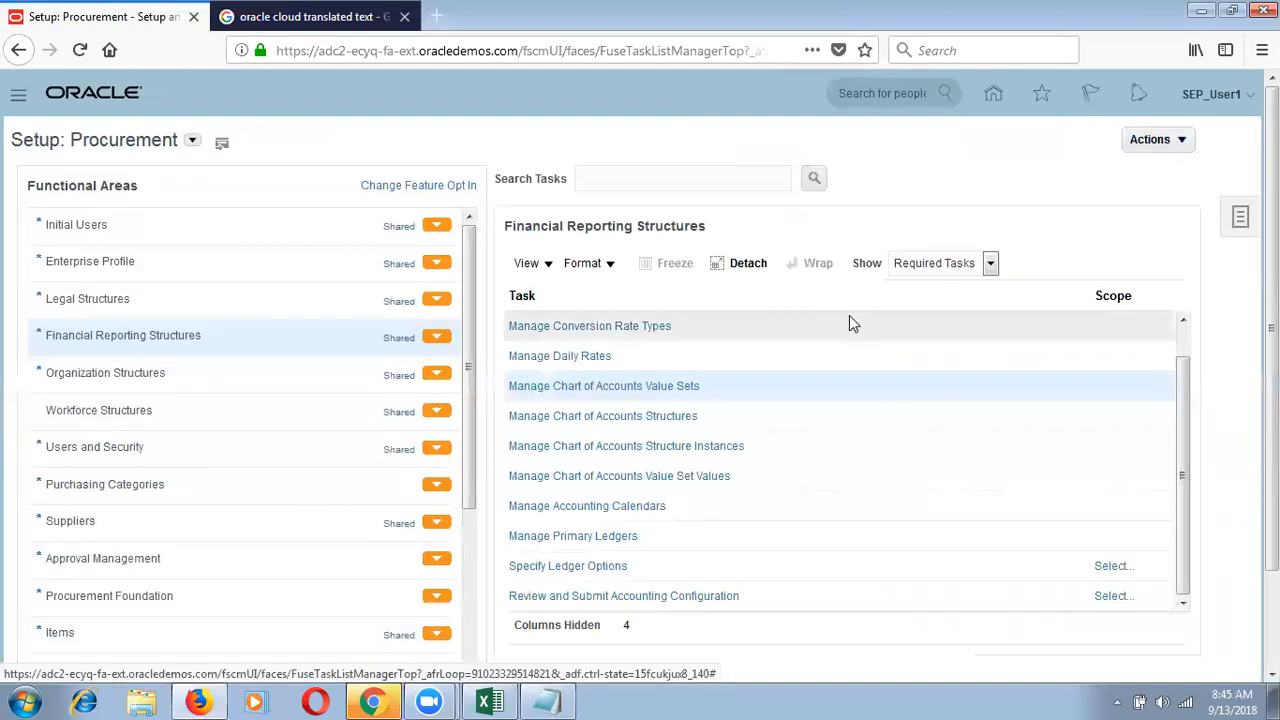
{"action": "left_click", "coordinate": [614, 383]}
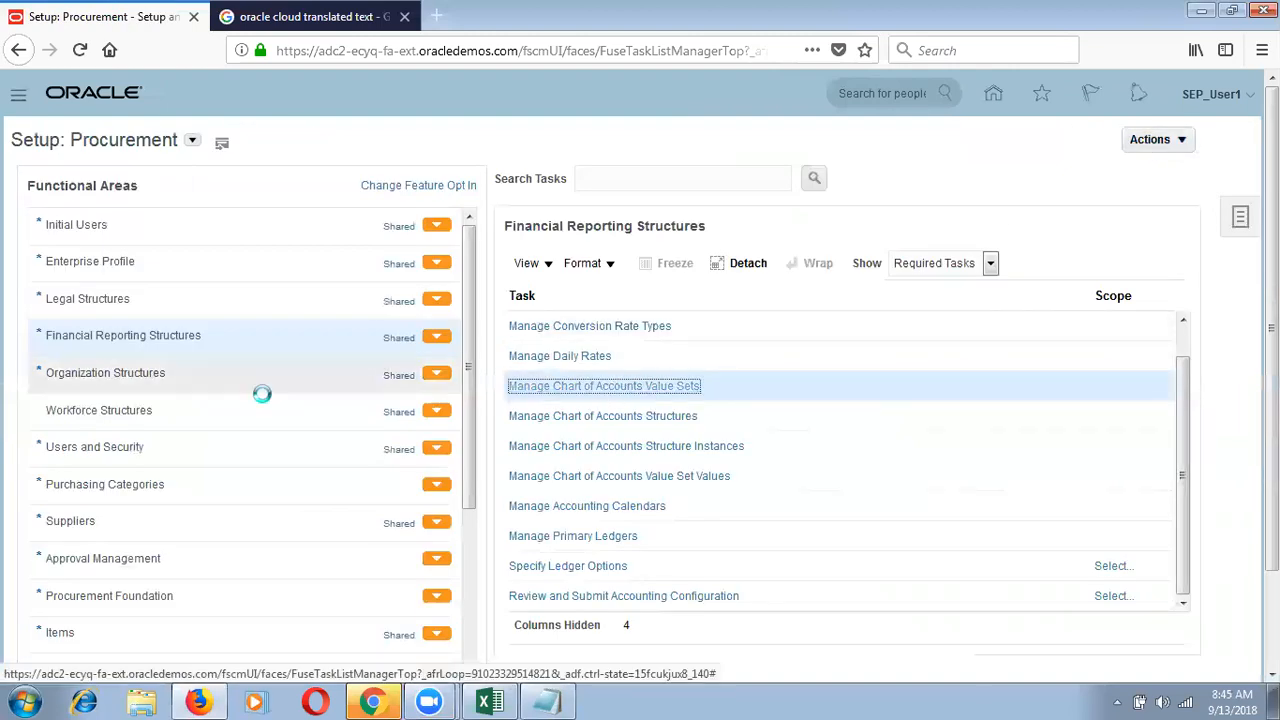
{"action": "left_click", "coordinate": [194, 233]}
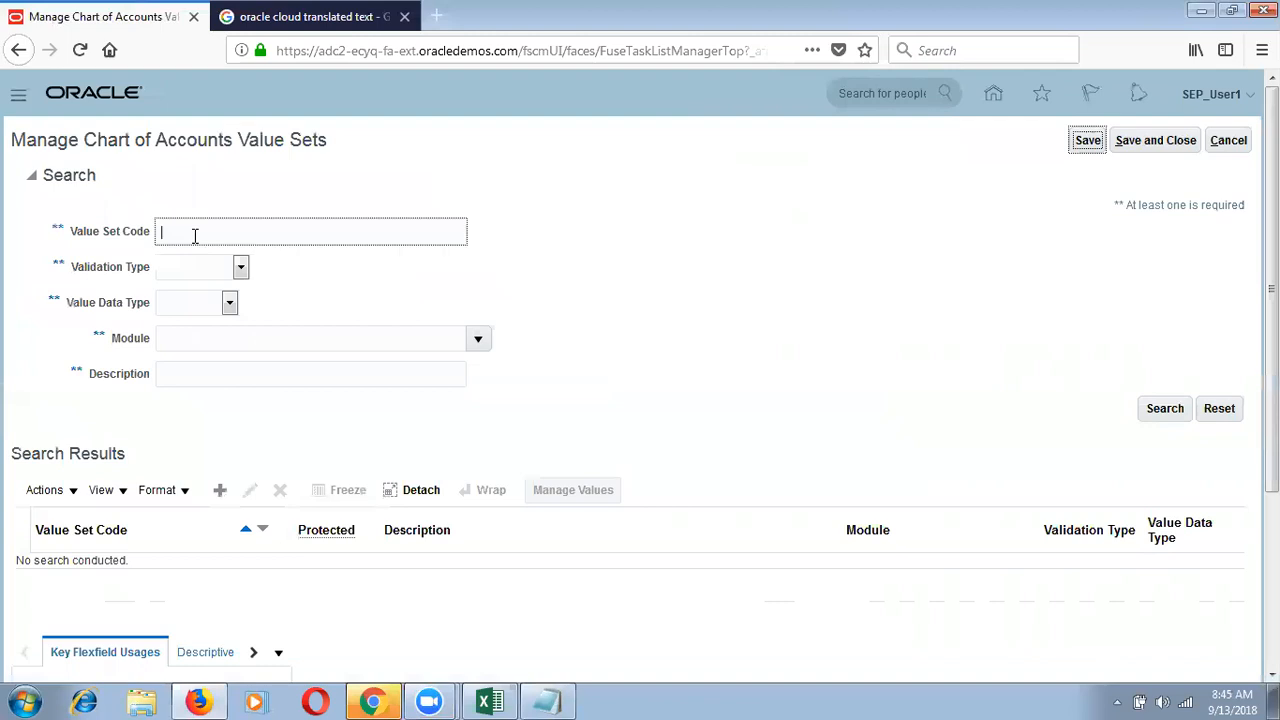
{"action": "type", "text": "SEP_"}
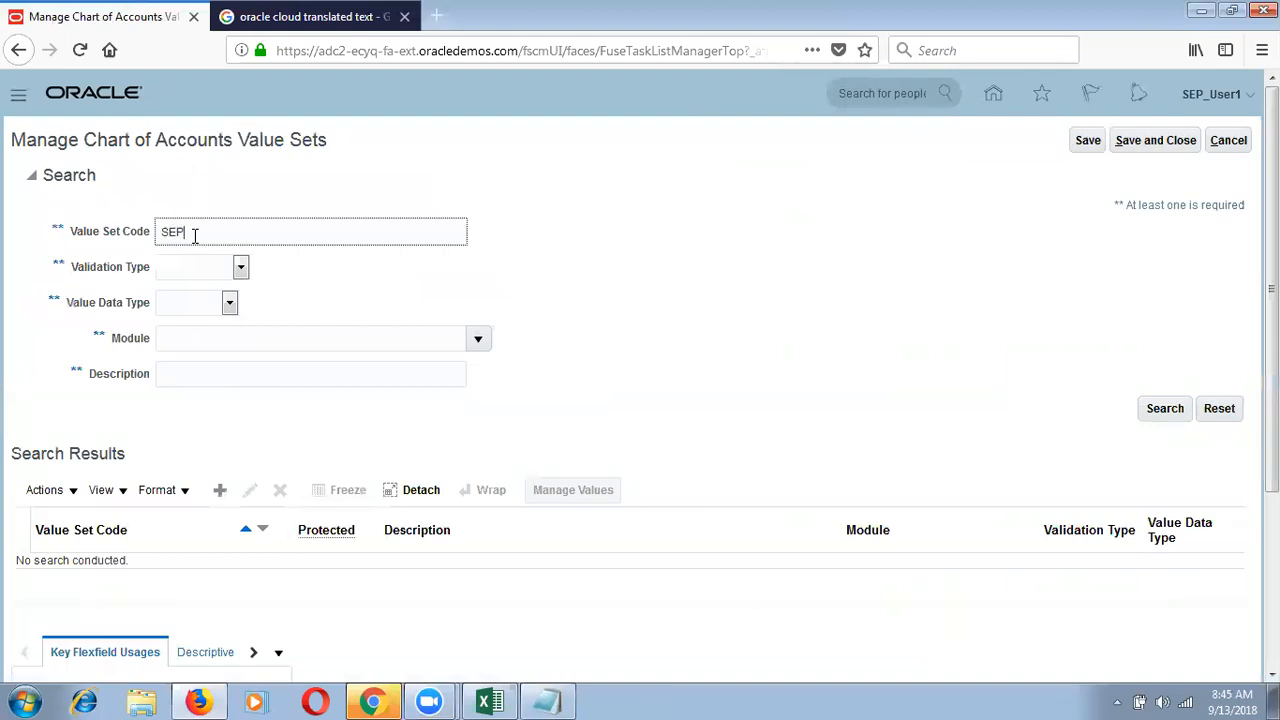
{"action": "type", "text": "%"}
{"action": "left_click", "coordinate": [1165, 408]}
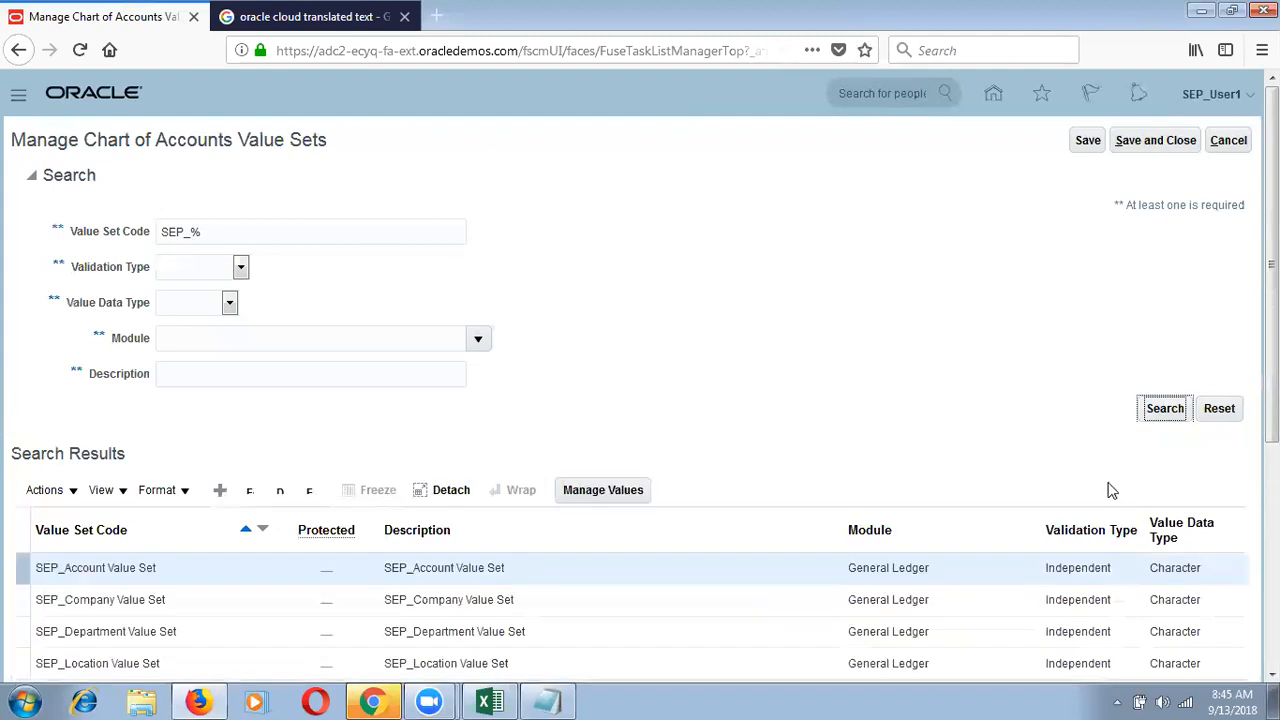
{"action": "left_click_drag", "start_coordinate": [1271, 257], "coordinate": [1271, 377]}
{"action": "left_click", "coordinate": [573, 391]}
{"action": "left_click", "coordinate": [913, 325]}
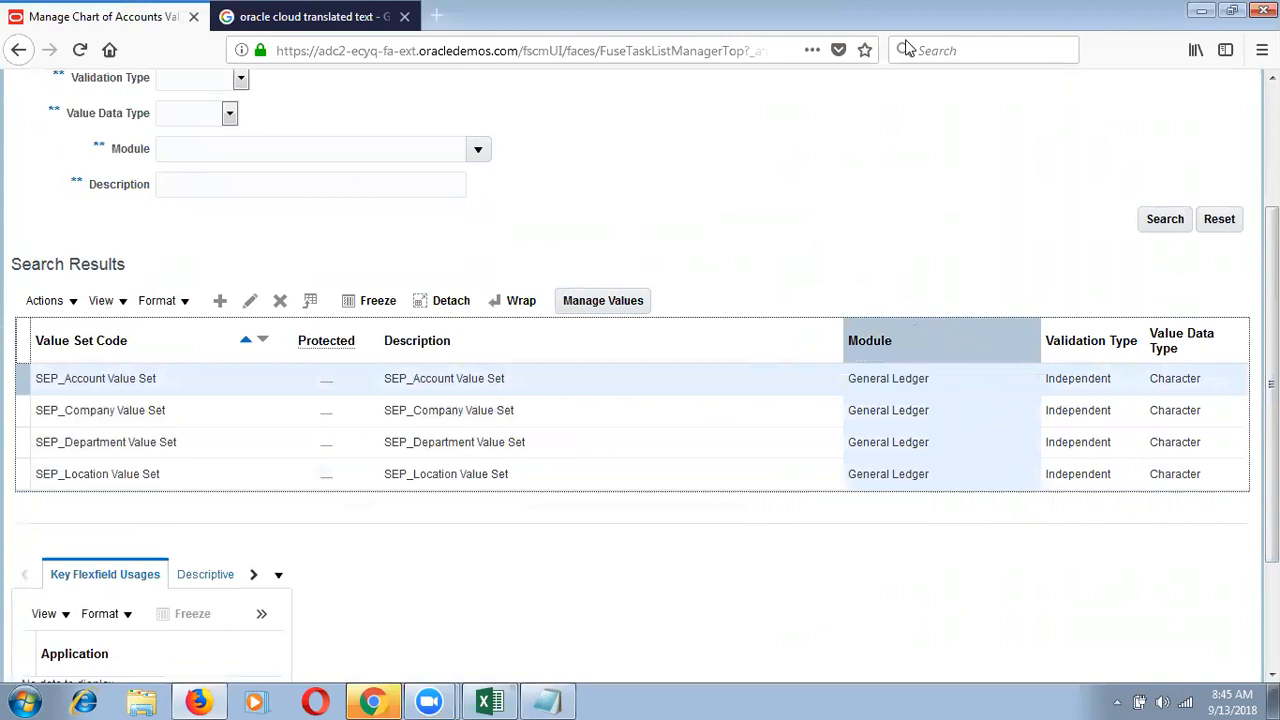
{"action": "scroll", "coordinate": [1000, 200], "scroll_direction": "up", "scroll_amount": 4}
- Leave the value sets for the Manage Chart of Accounts Structures task and search key flexfields without any criteria
{"action": "left_click", "coordinate": [1155, 140]}
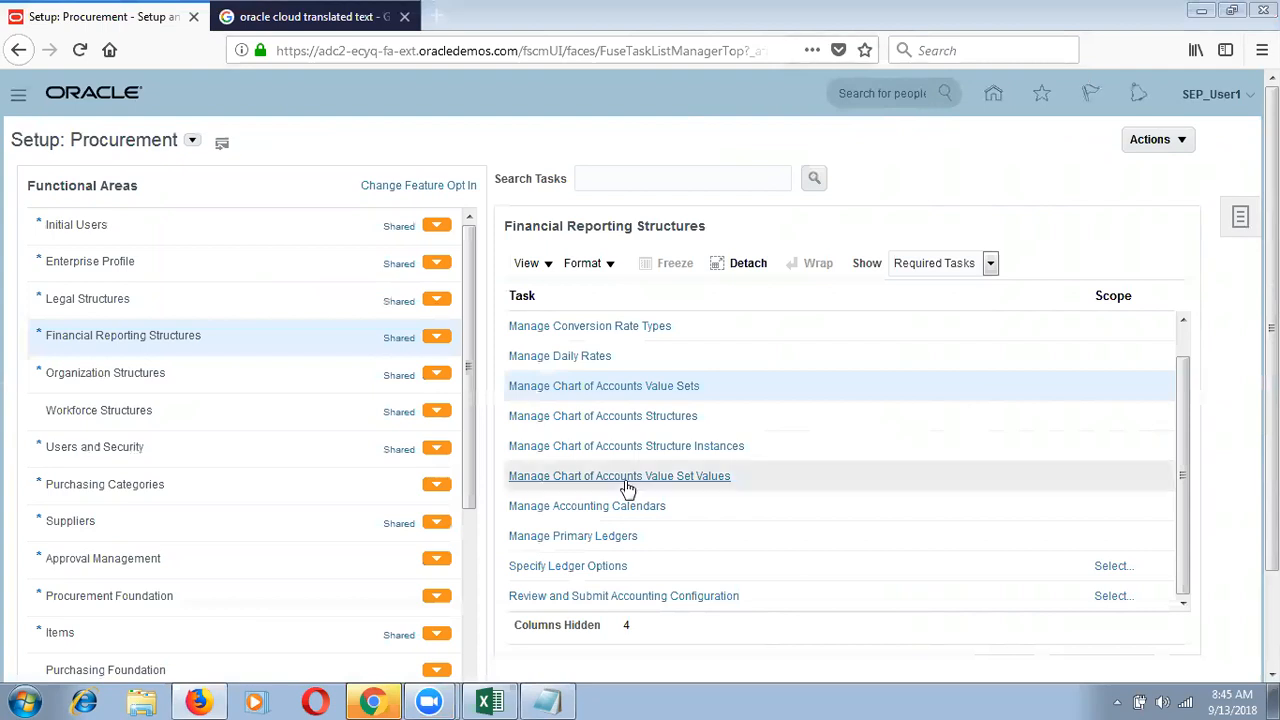
{"action": "left_click", "coordinate": [562, 415]}
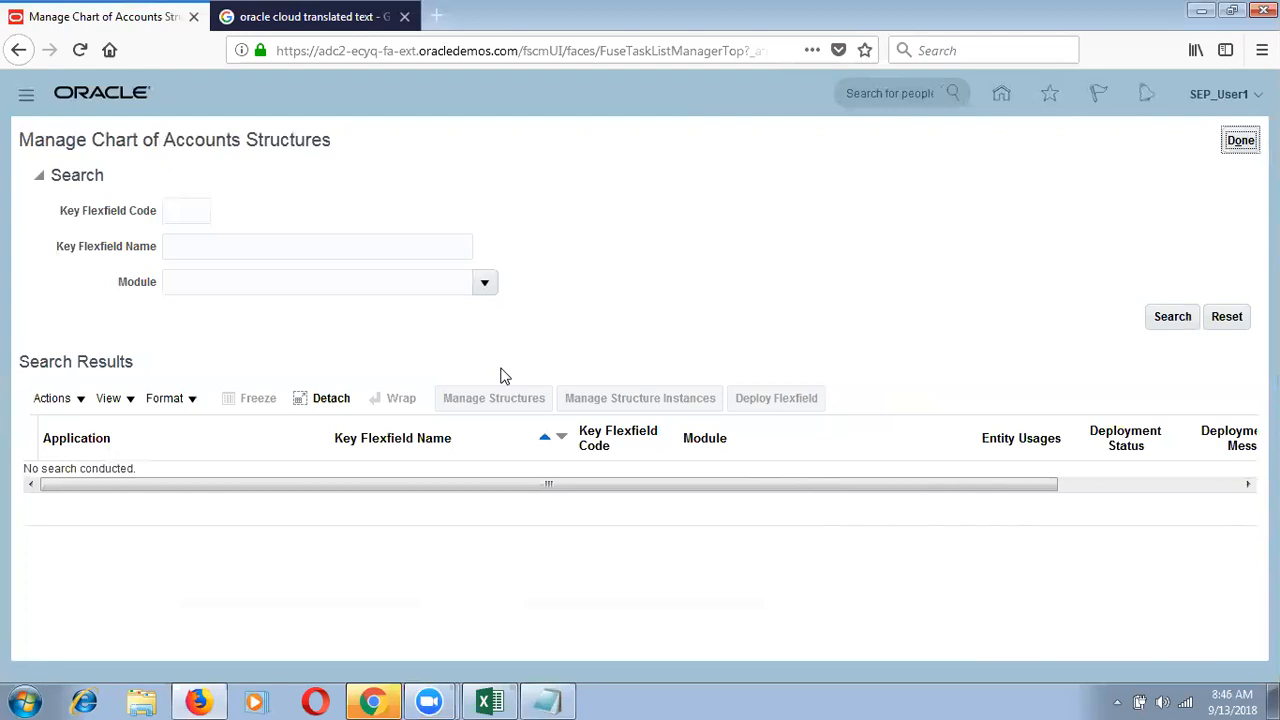
{"action": "left_click", "coordinate": [249, 246]}
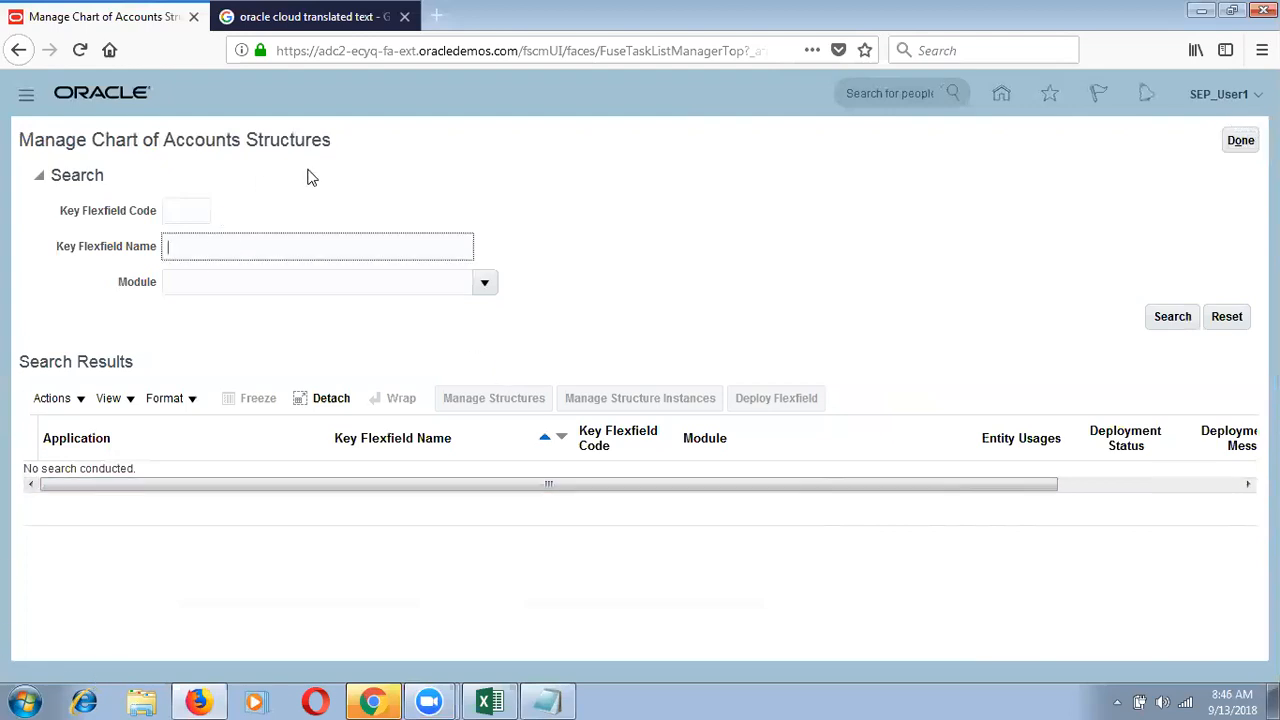
{"action": "left_click_drag", "start_coordinate": [334, 151], "coordinate": [16, 141]}
{"action": "left_click", "coordinate": [1050, 243]}
{"action": "left_click", "coordinate": [1163, 322]}
- Examine the General Ledger application's Accounting Flexfield entry in the search results
{"action": "left_click", "coordinate": [371, 497]}
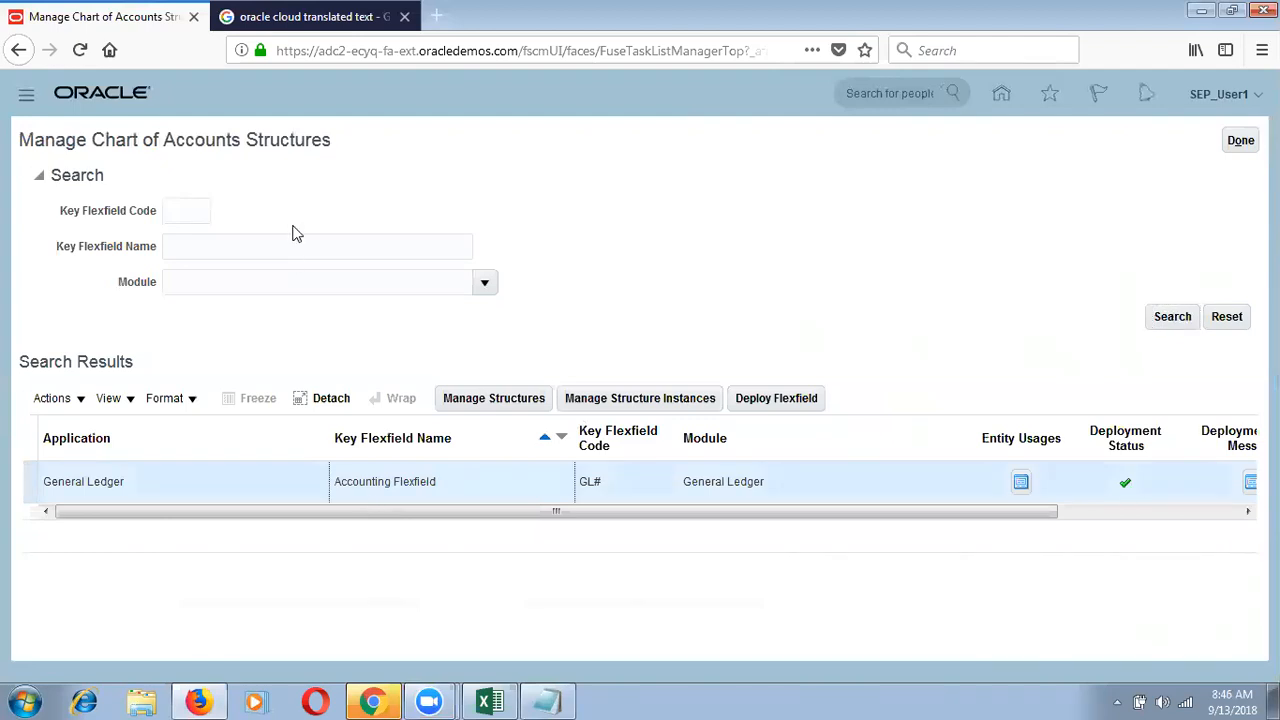
{"action": "left_click", "coordinate": [271, 246]}
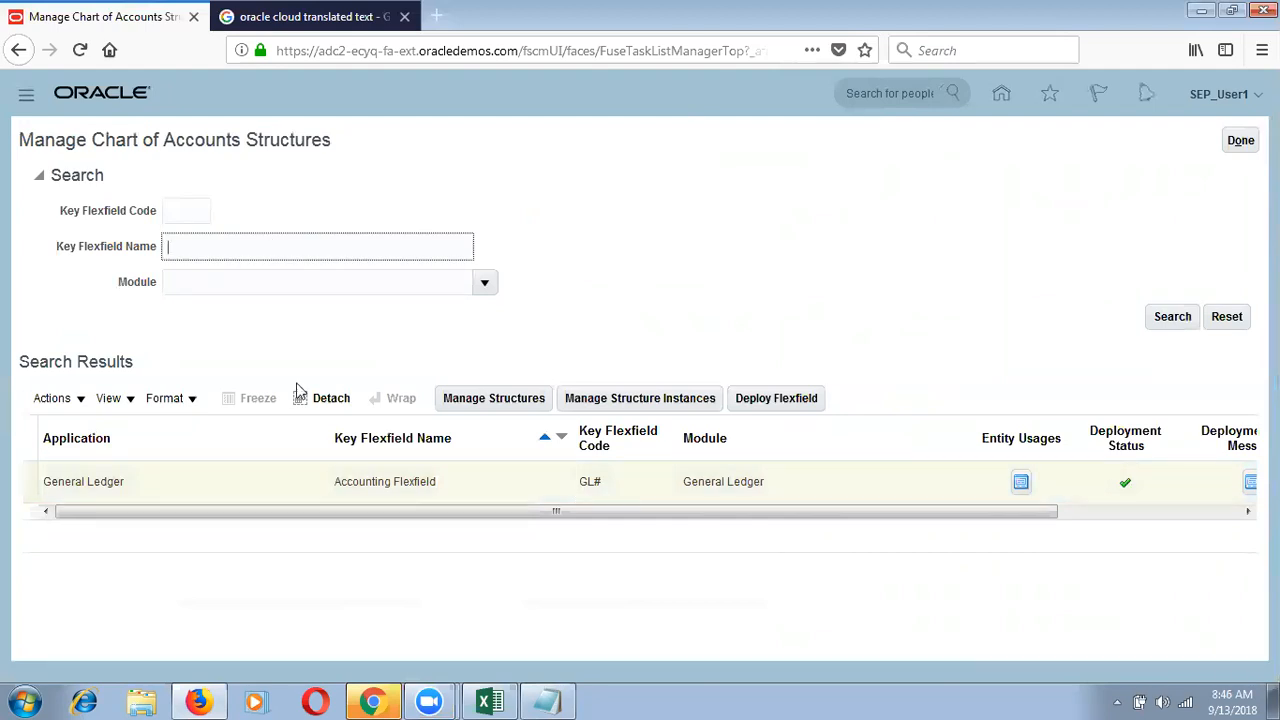
{"action": "left_click", "coordinate": [370, 483]}
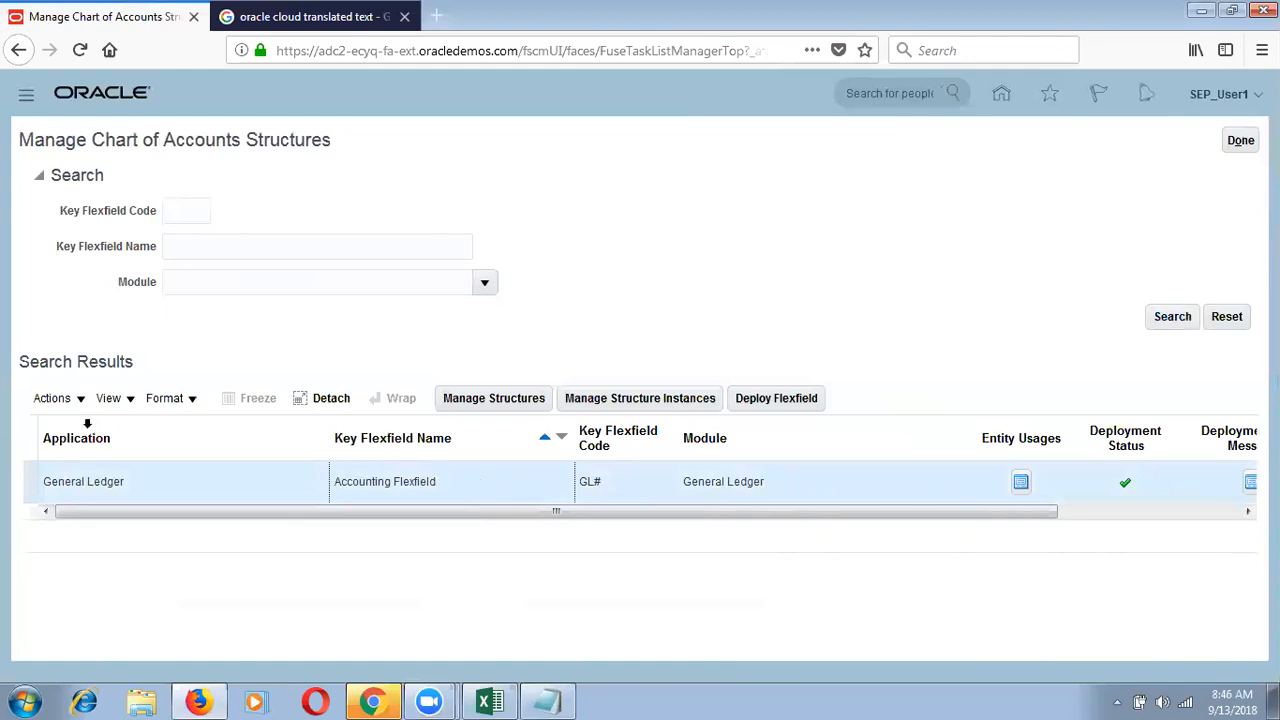
{"action": "left_click", "coordinate": [88, 424]}
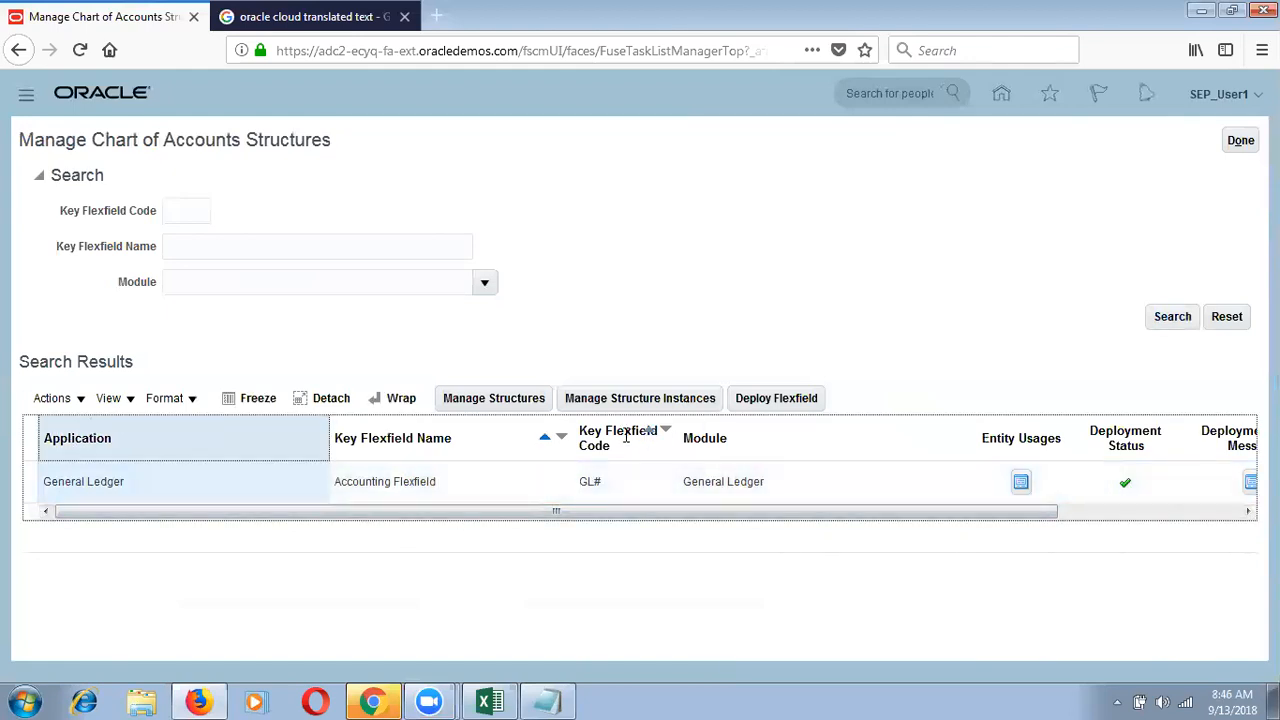
- Open the key flexfield structures of the General Ledger Accounting Flexfield (GL#)
{"action": "left_click", "coordinate": [794, 229]}
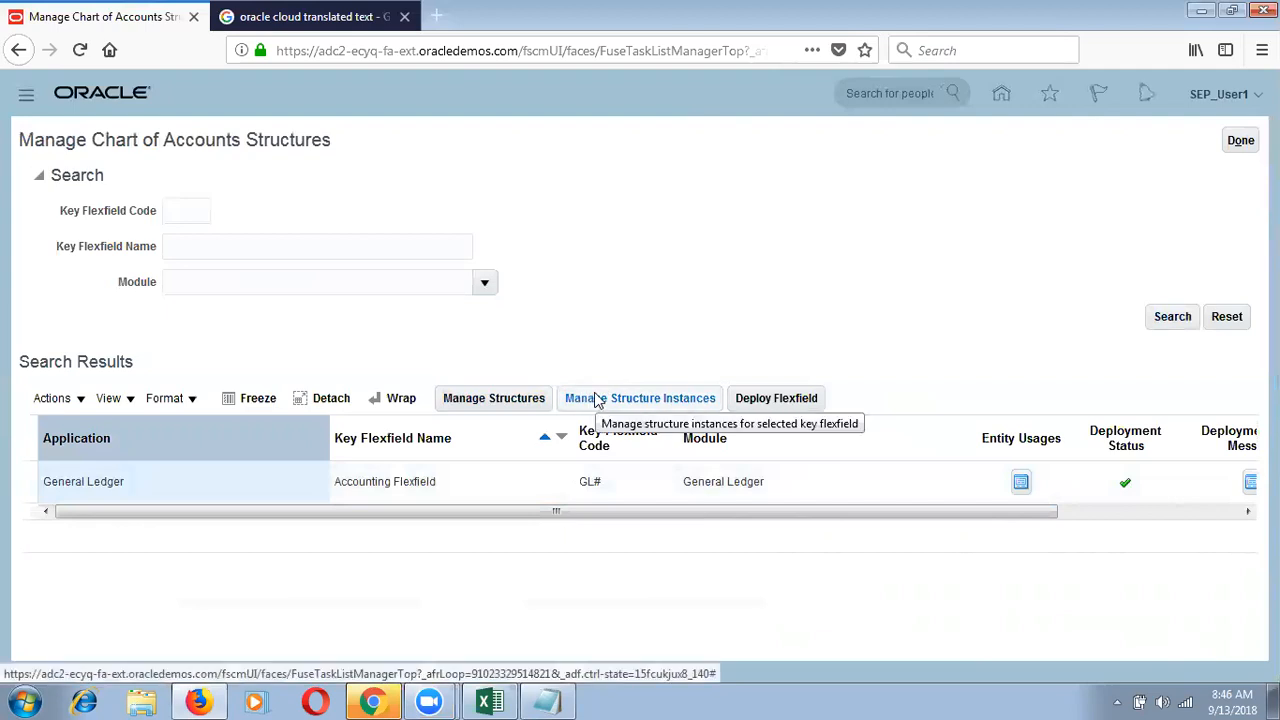
{"action": "left_click", "coordinate": [489, 403]}
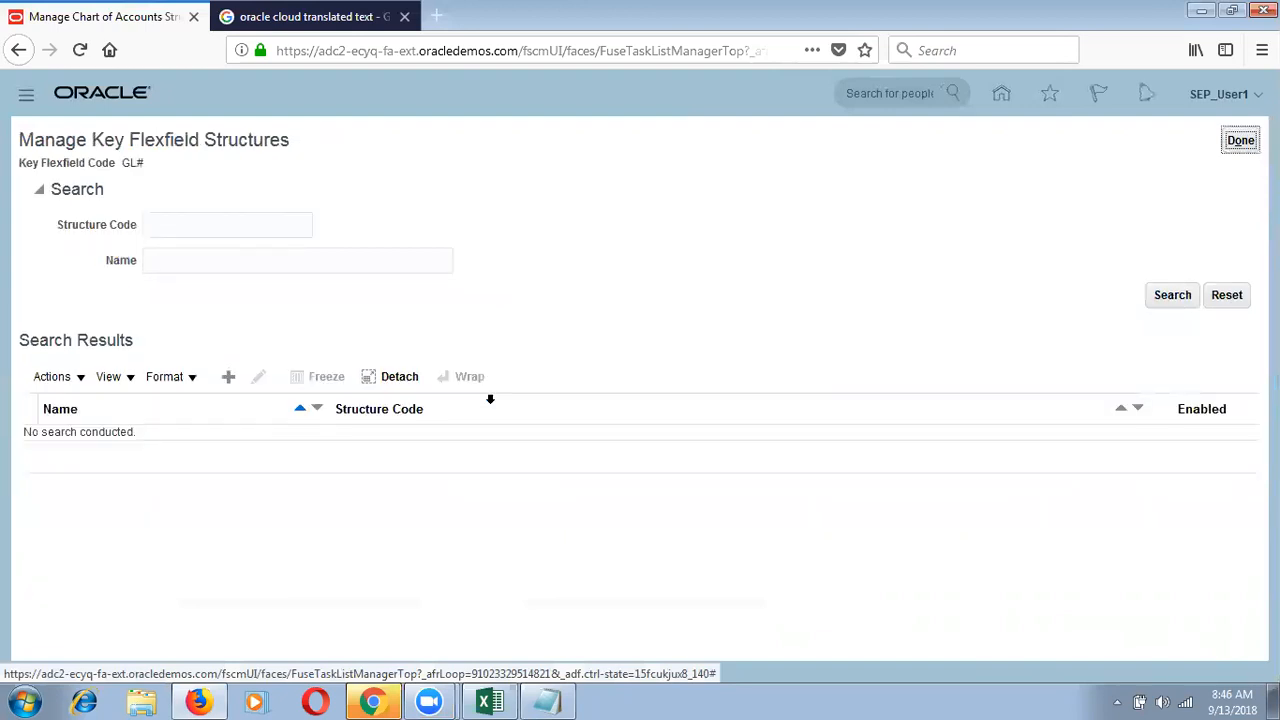
{"action": "left_click", "coordinate": [160, 223]}
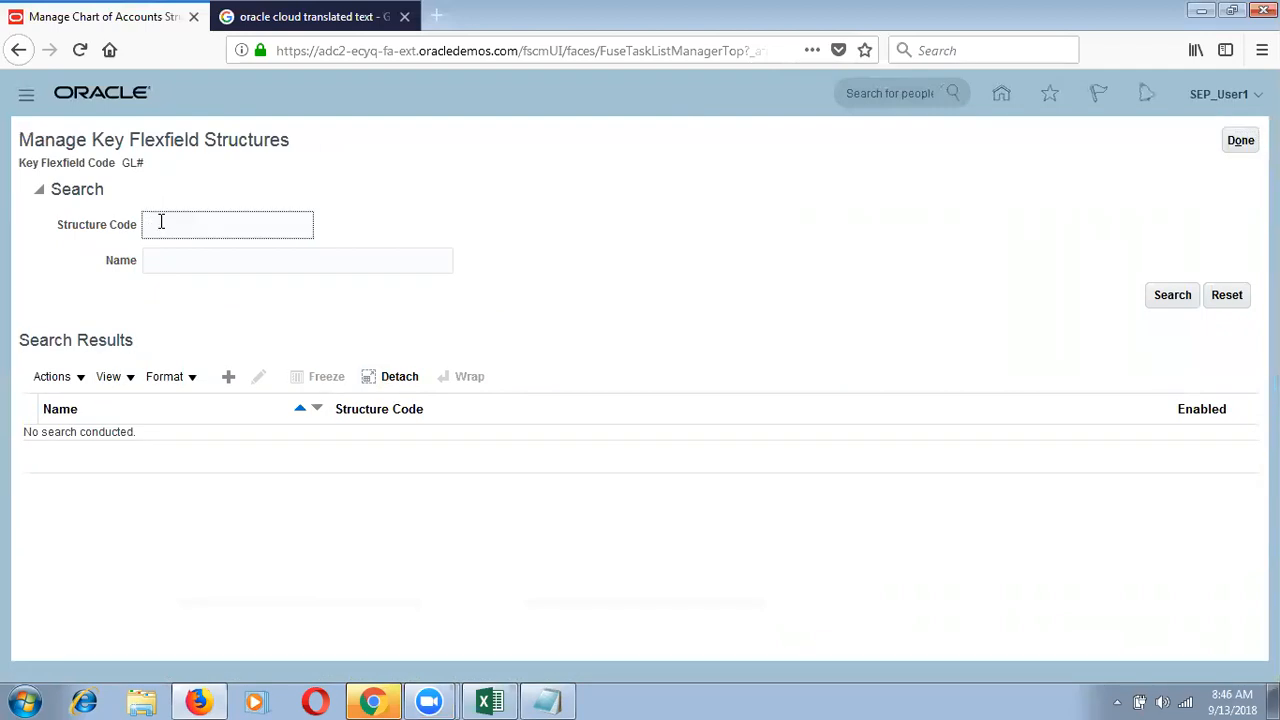
- Create a new key flexfield structure with SEP_Chart of Accounts as both its structure code and name
{"action": "left_click", "coordinate": [228, 380]}
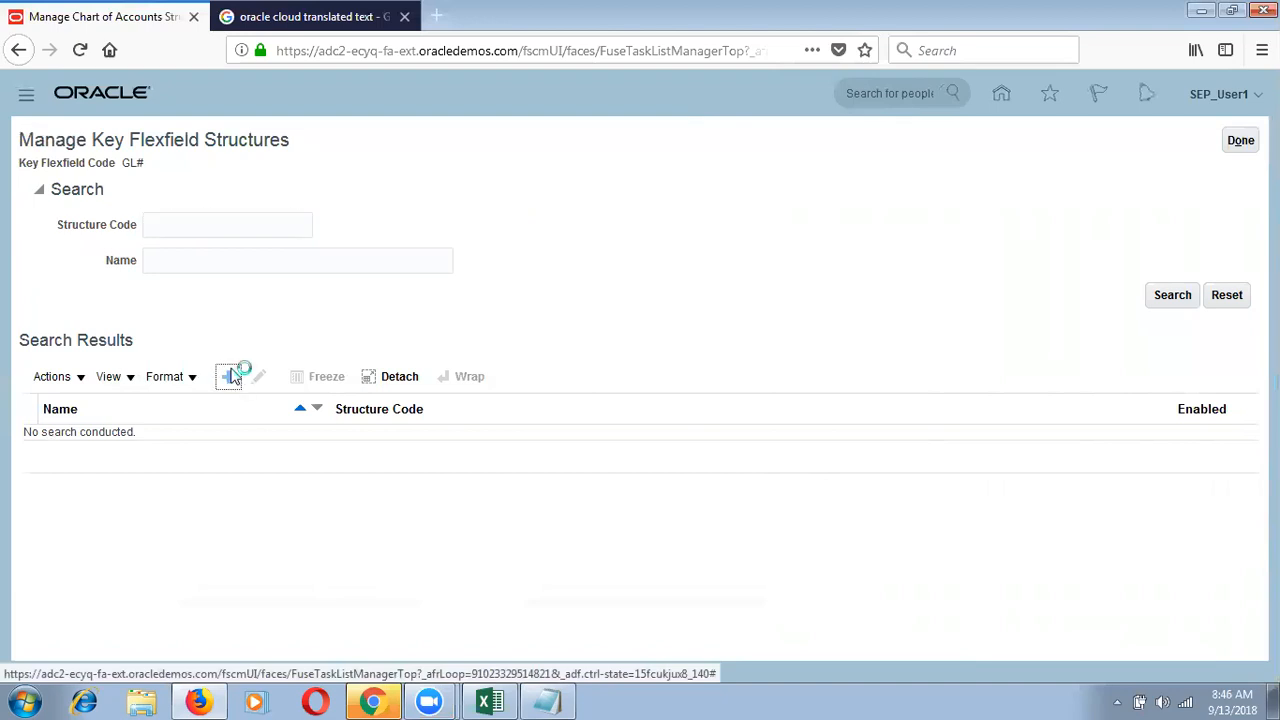
{"action": "left_click", "coordinate": [167, 196]}
{"action": "type", "text": "S"}
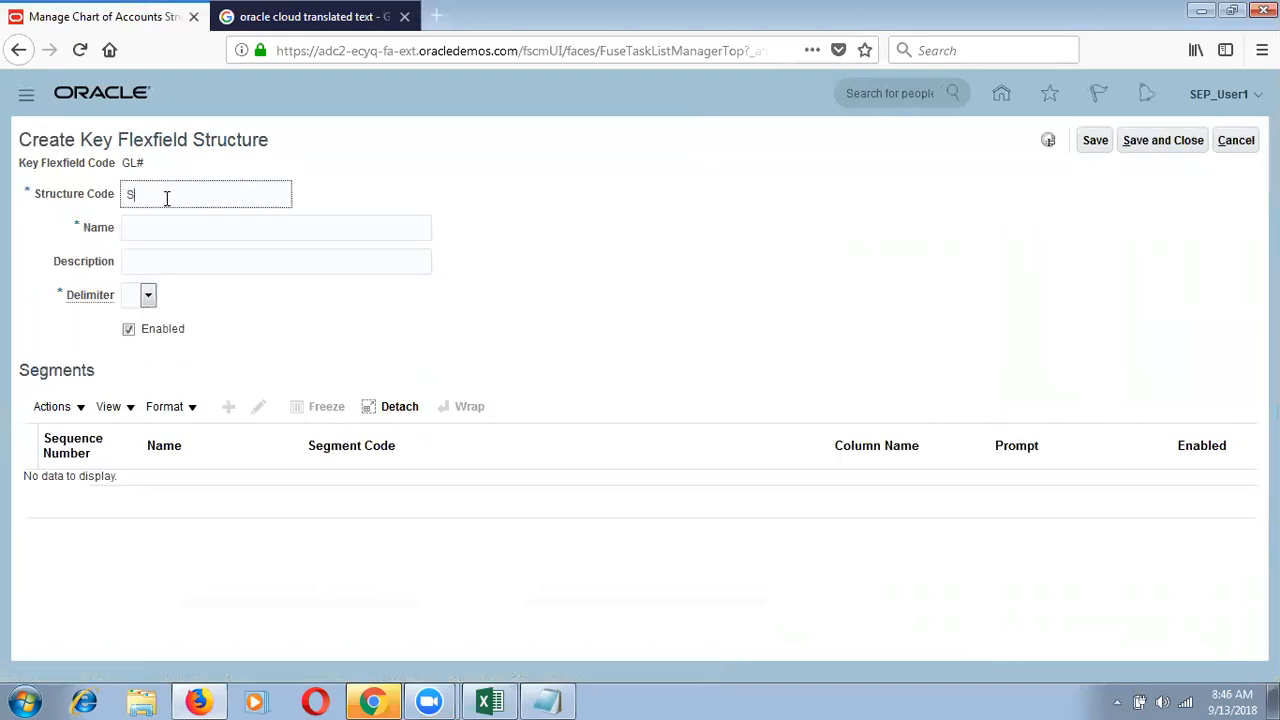
{"action": "type", "text": "EP_CMart of Accounts"}
{"action": "key", "text": "ctrl+a"}
{"action": "key", "text": "ctrl+c"}
{"action": "key", "text": "Tab"}
{"action": "key", "text": "ctrl+v"}
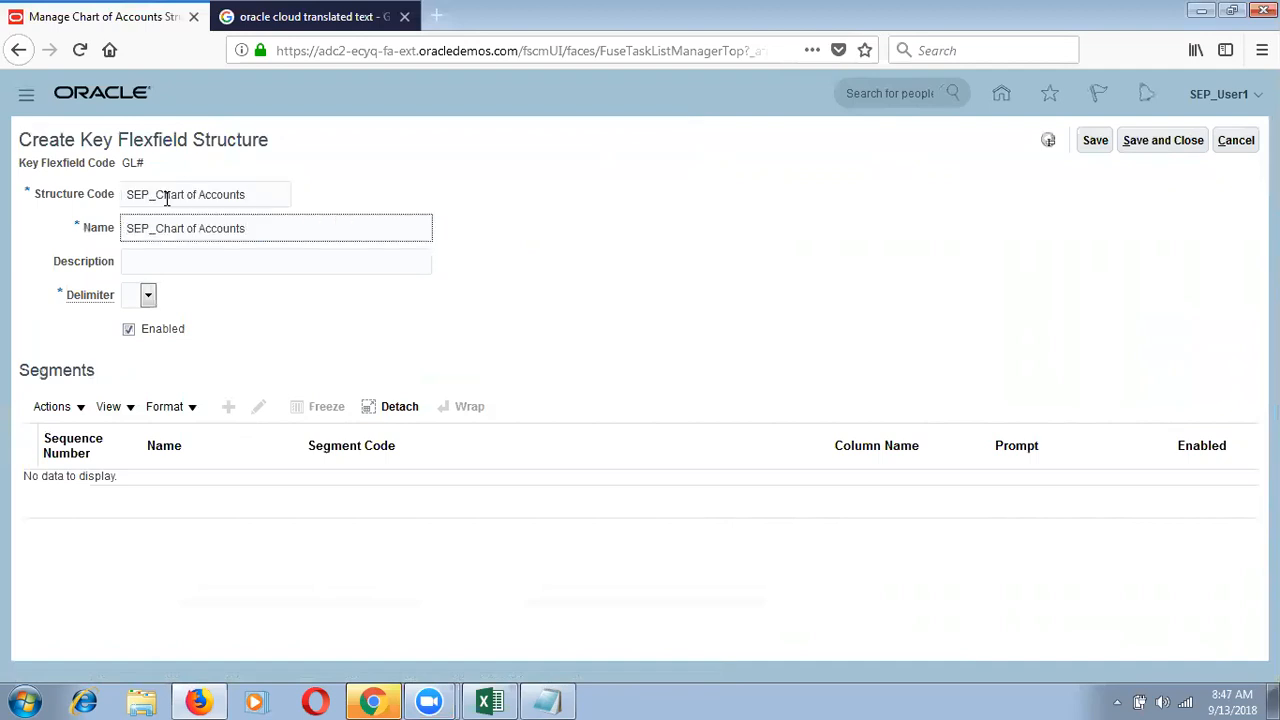
{"action": "key", "text": "Tab"}
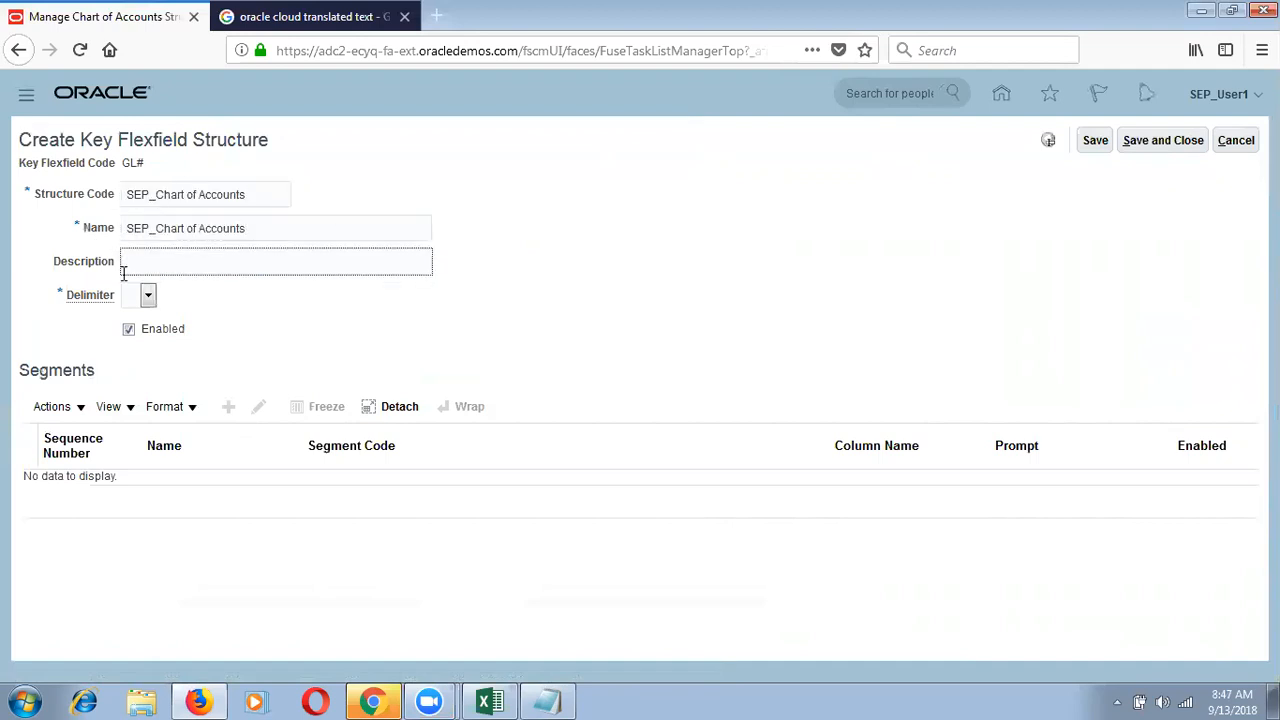
- Switch to the Notepad note and remove the numbers 001, 002 and 003
{"action": "left_click", "coordinate": [137, 300]}
{"action": "left_click", "coordinate": [137, 300]}
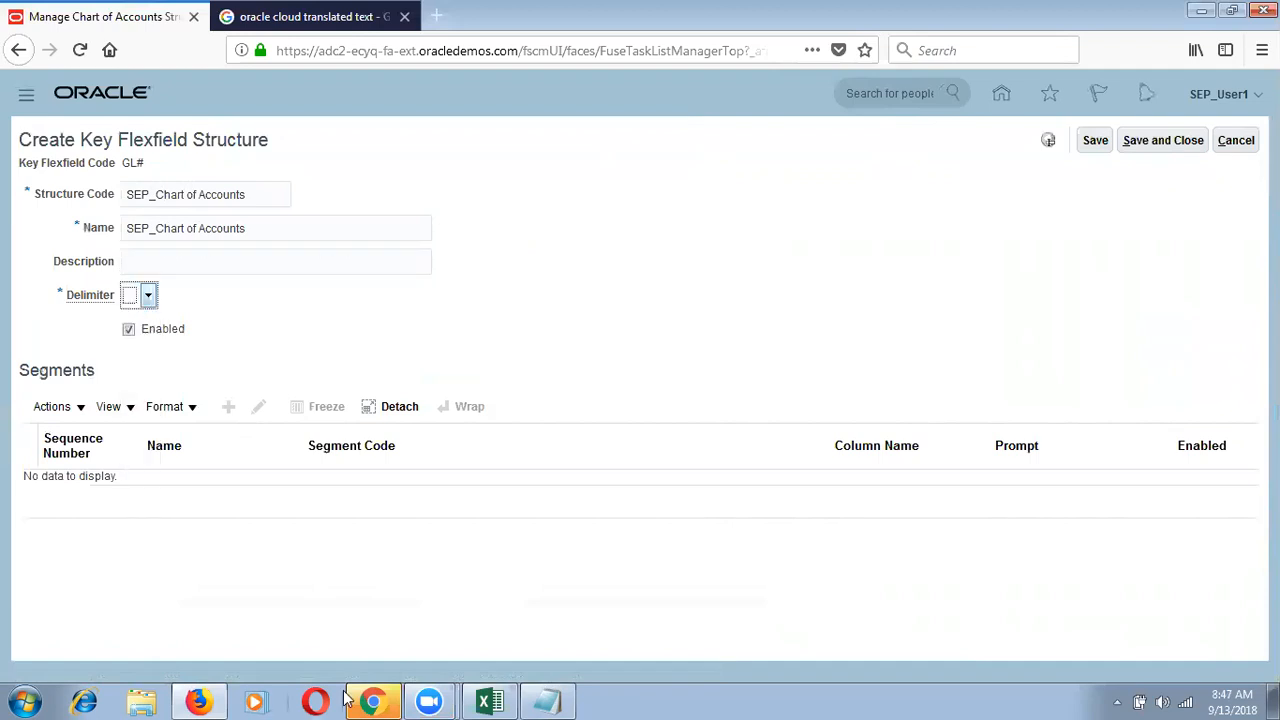
{"action": "left_click", "coordinate": [550, 701]}
{"action": "left_click", "coordinate": [513, 700]}
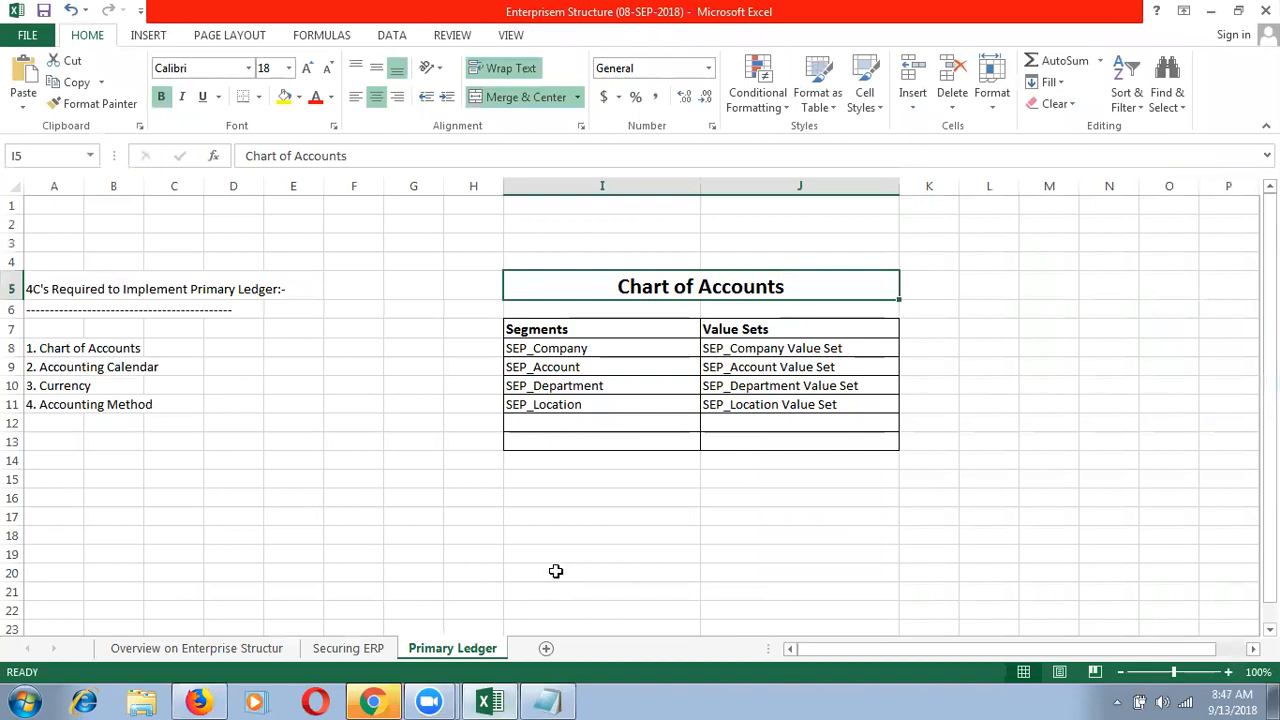
{"action": "left_click", "coordinate": [550, 700]}
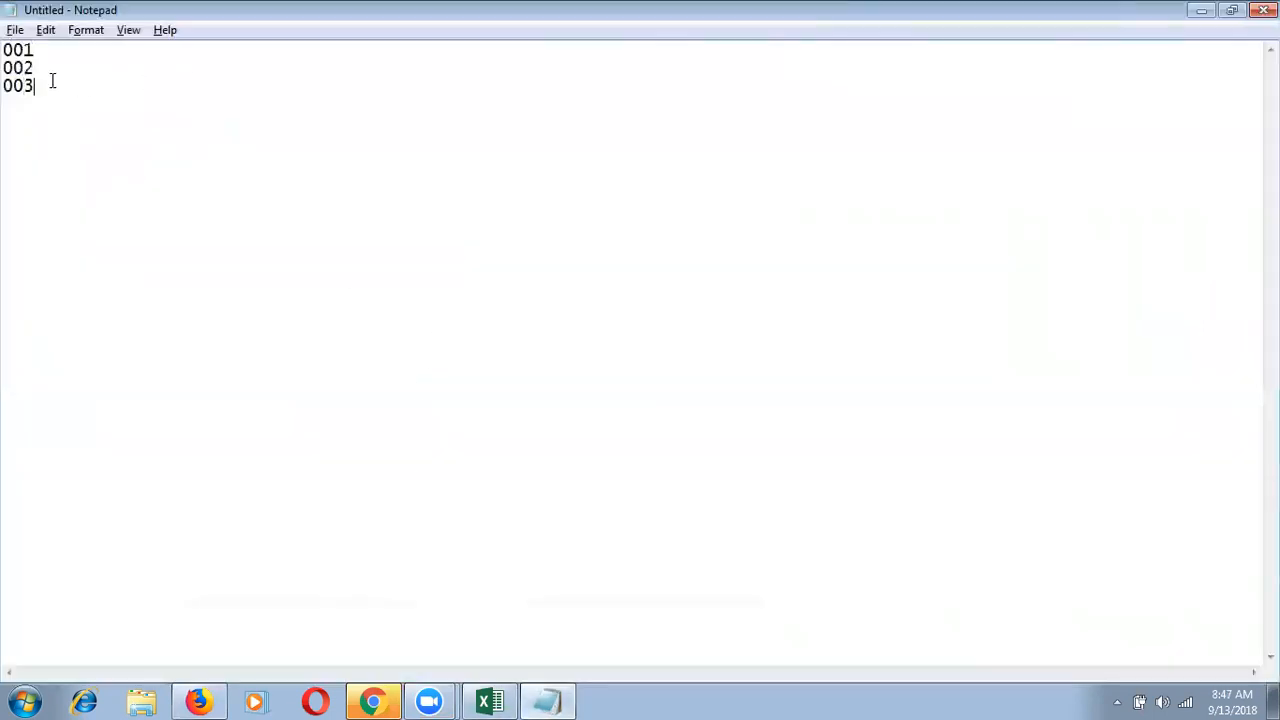
{"action": "left_click_drag", "start_coordinate": [51, 84], "coordinate": [9, 30]}
{"action": "key", "text": "ctrl+x"}
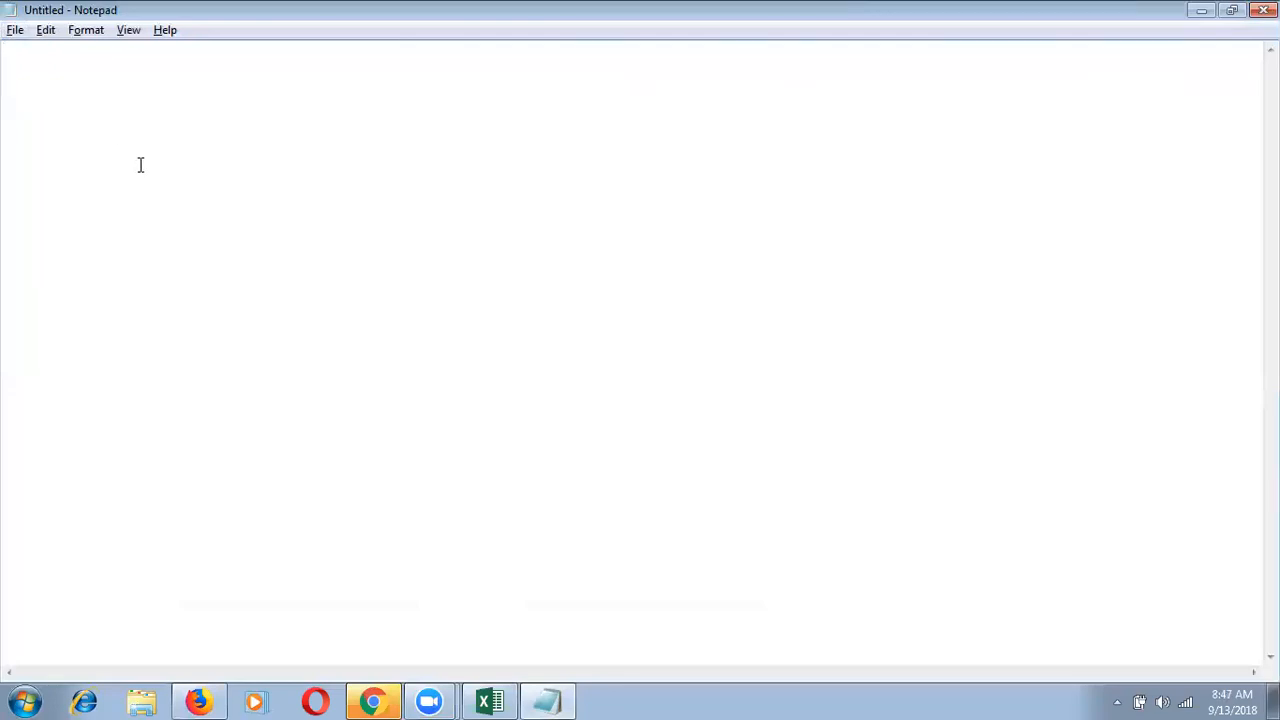
{"action": "key", "text": "alt+Tab"}
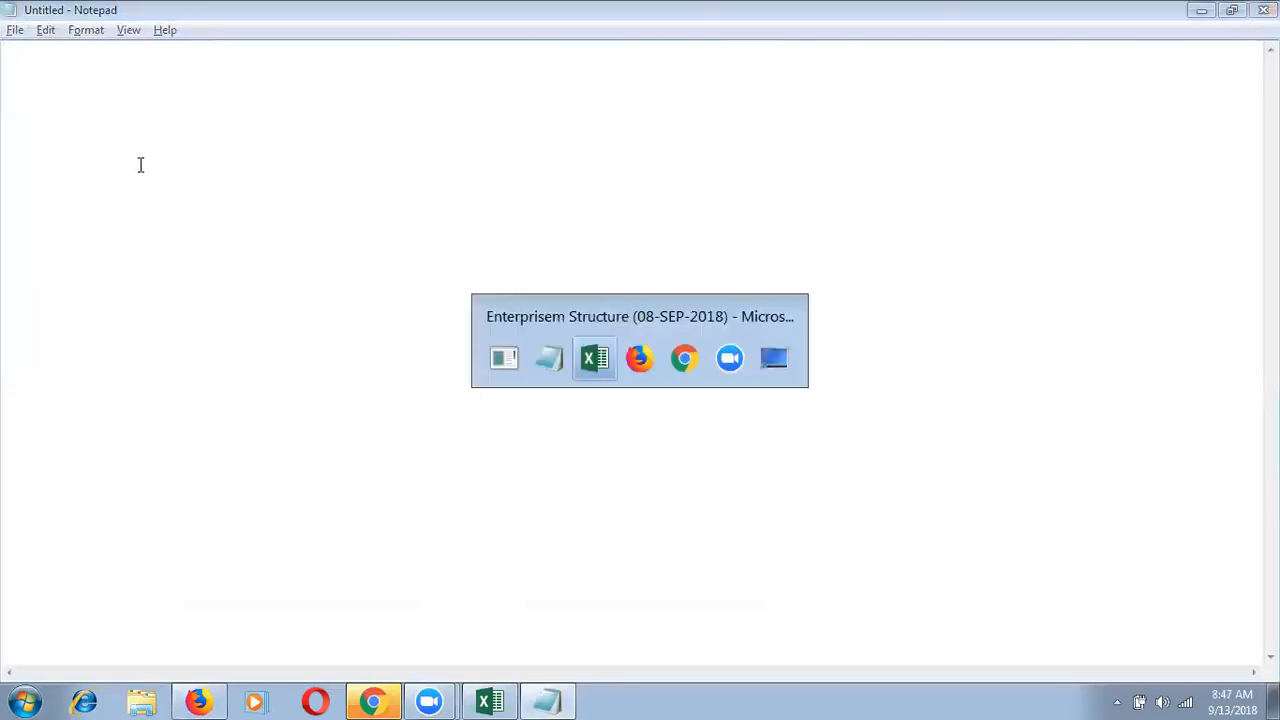
{"action": "left_click", "coordinate": [589, 356]}
{"action": "key", "text": "alt+Tab"}
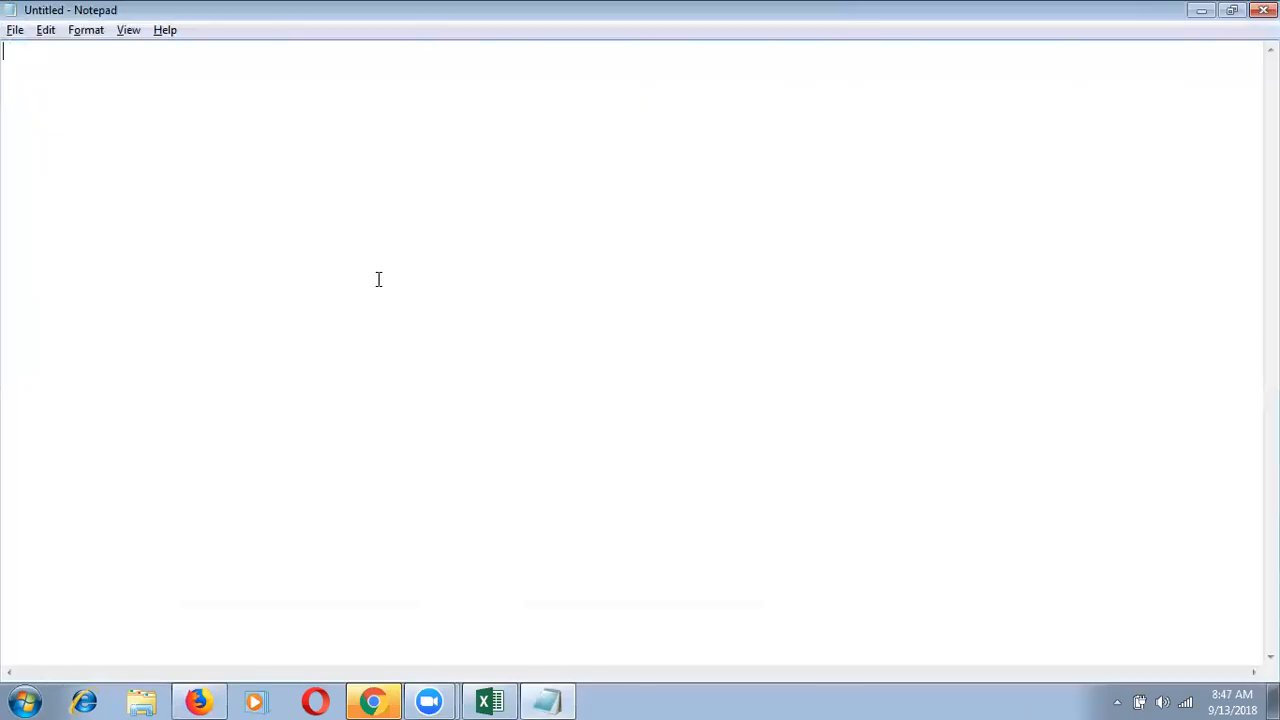
{"action": "type", "text": "100 10000 000 000"}
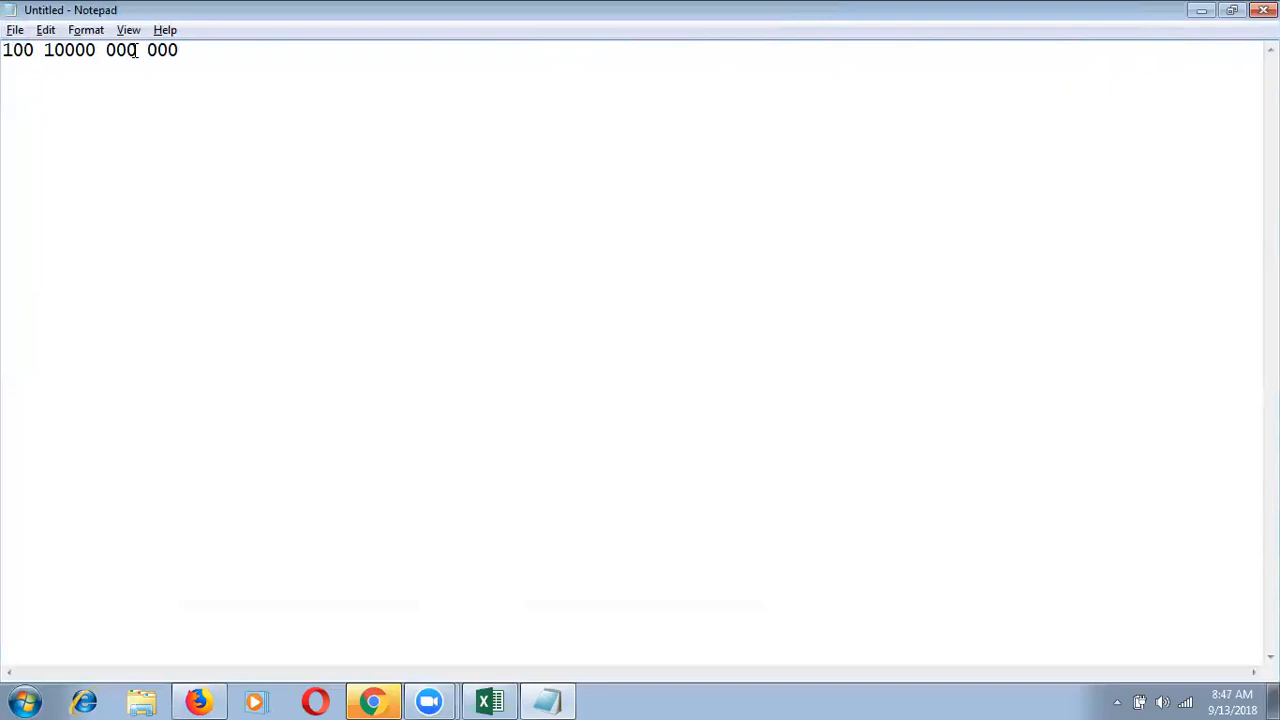
- Separate the sample account combination's segments with periods instead of spaces, giving 100.10000.000.000, and compare it with the Excel segment list
{"action": "left_click", "coordinate": [44, 51]}
{"action": "key", "text": "BackSpace"}
{"action": "type", "text": "."}
{"action": "left_click", "coordinate": [106, 51]}
{"action": "key", "text": "BackSpace"}
{"action": "type", "text": "."}
{"action": "left_click", "coordinate": [147, 51]}
{"action": "key", "text": "BackSpace"}
{"action": "type", "text": "."}
{"action": "key", "text": "alt+Tab"}
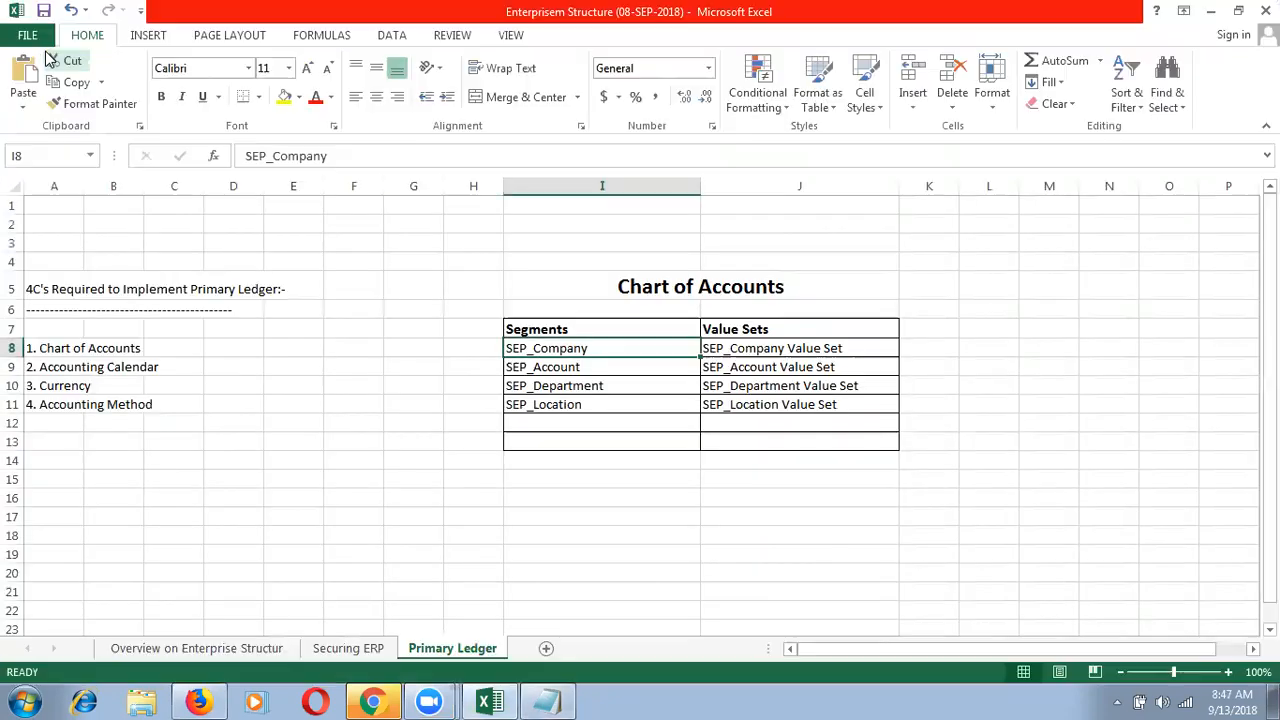
{"action": "key", "text": "alt+Tab"}
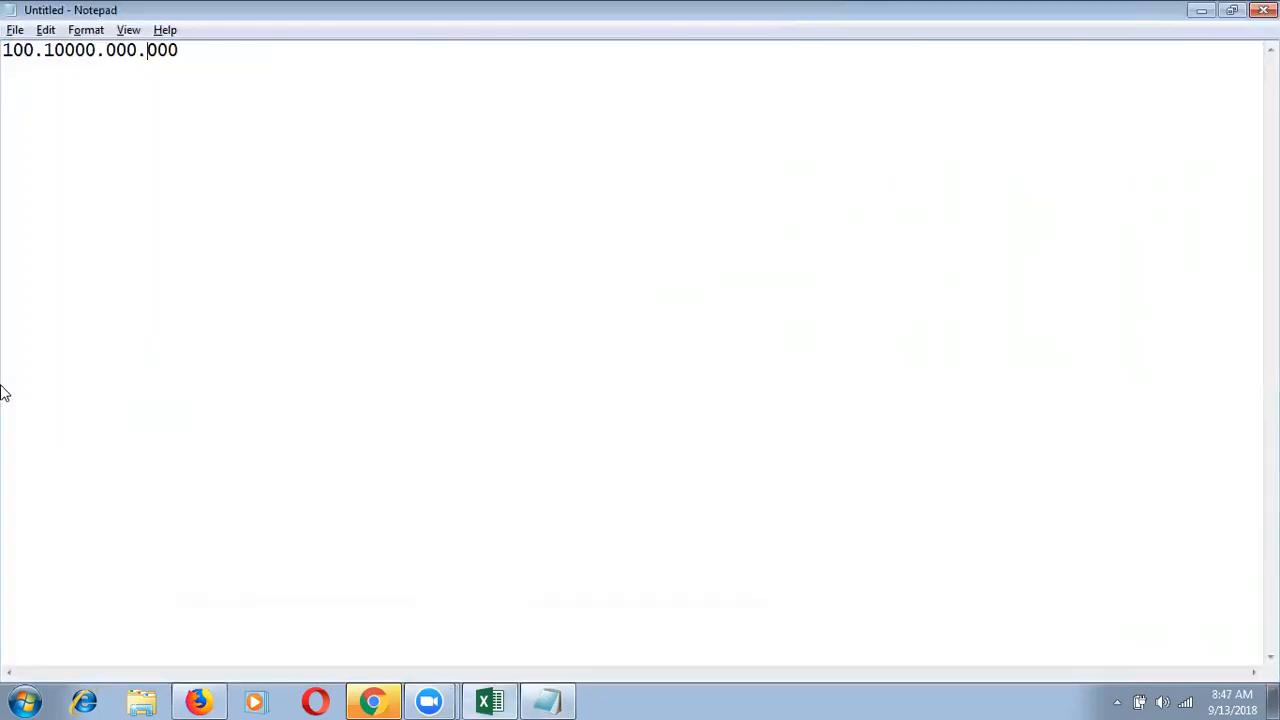
- Return to the key flexfield structure in Firefox, set its delimiter to a period and save it
{"action": "left_click", "coordinate": [212, 700]}
{"action": "left_click", "coordinate": [150, 296]}
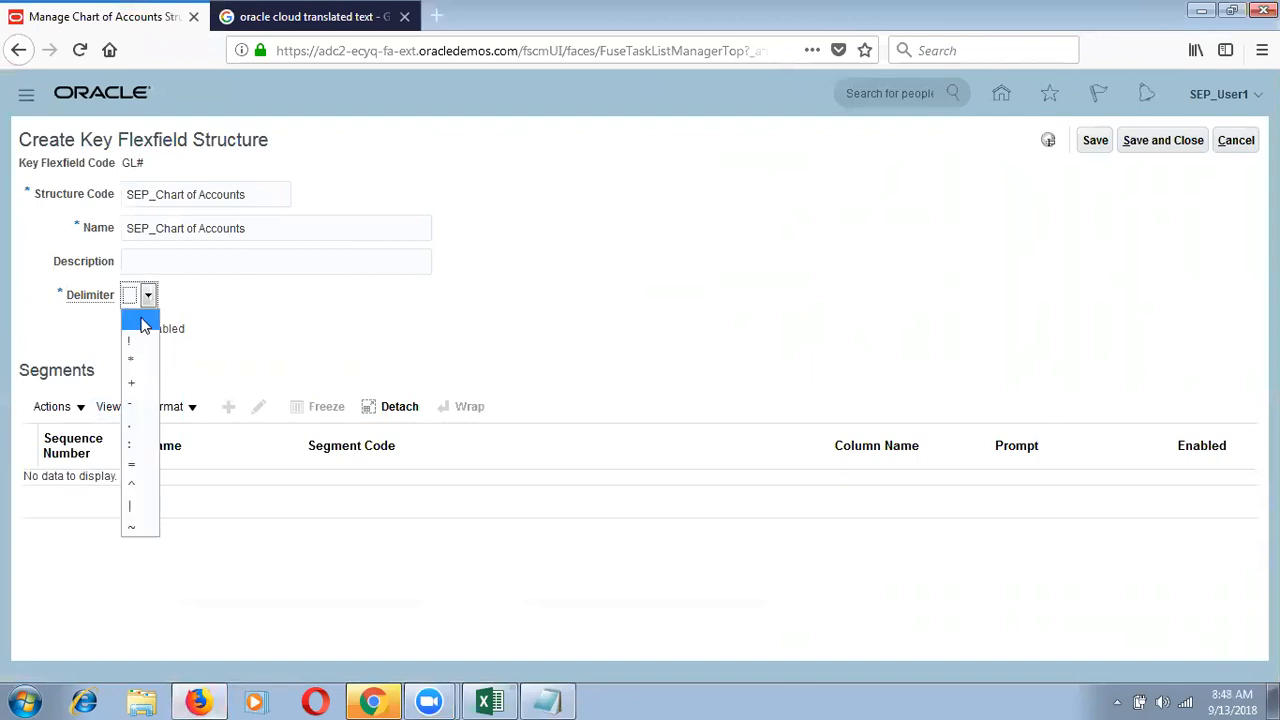
{"action": "left_click", "coordinate": [147, 430]}
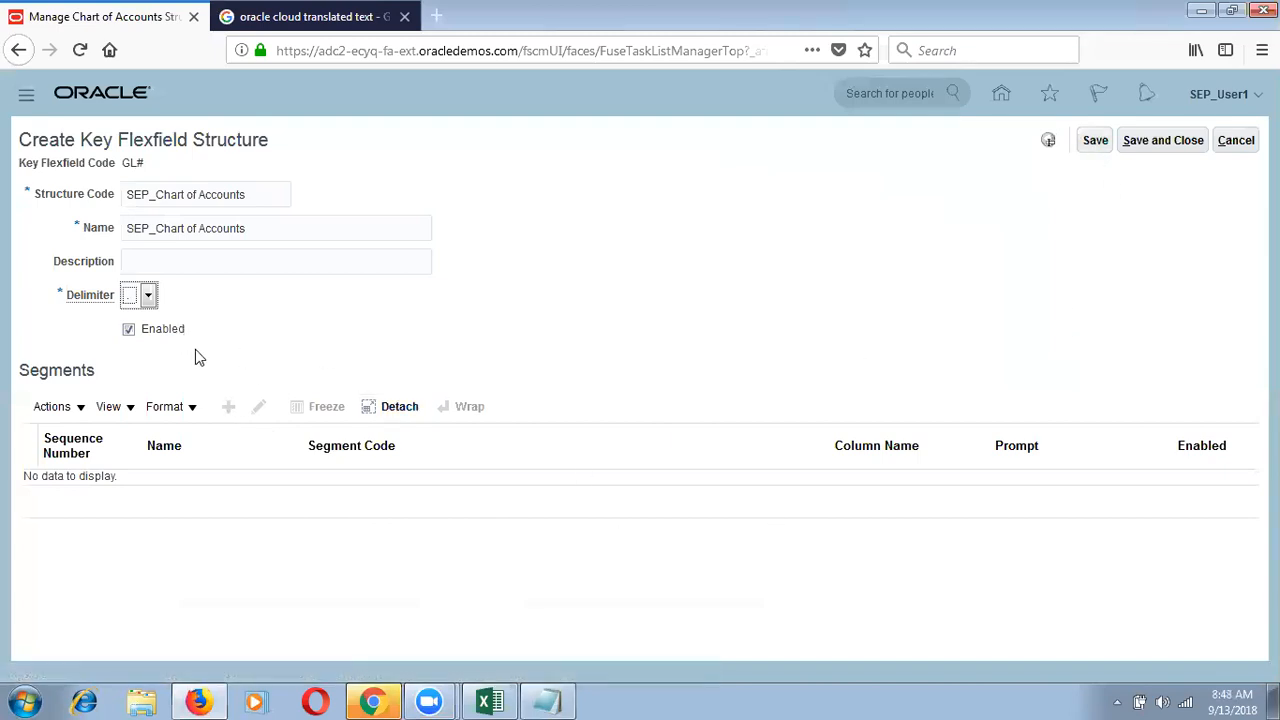
{"action": "left_click", "coordinate": [1096, 144]}
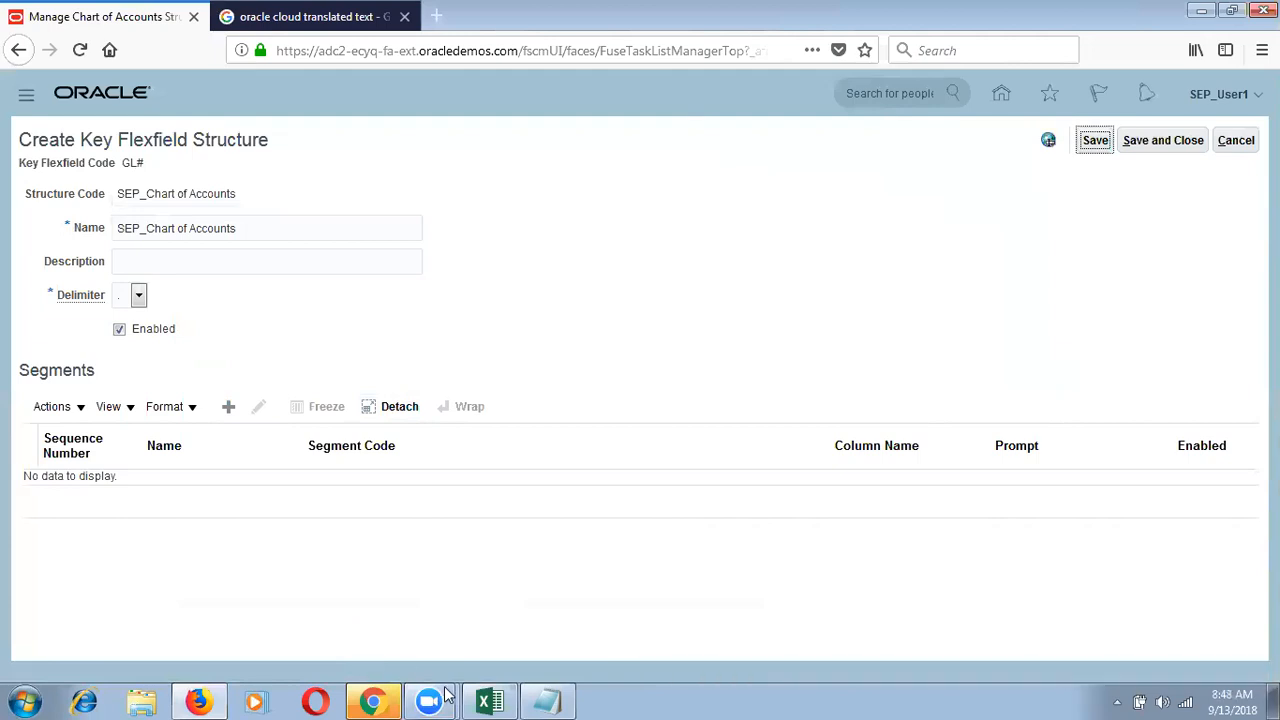
- Check the segment list in Excel, and add a segment to the structure with the segment code SEP_Company
{"action": "left_click", "coordinate": [478, 700]}
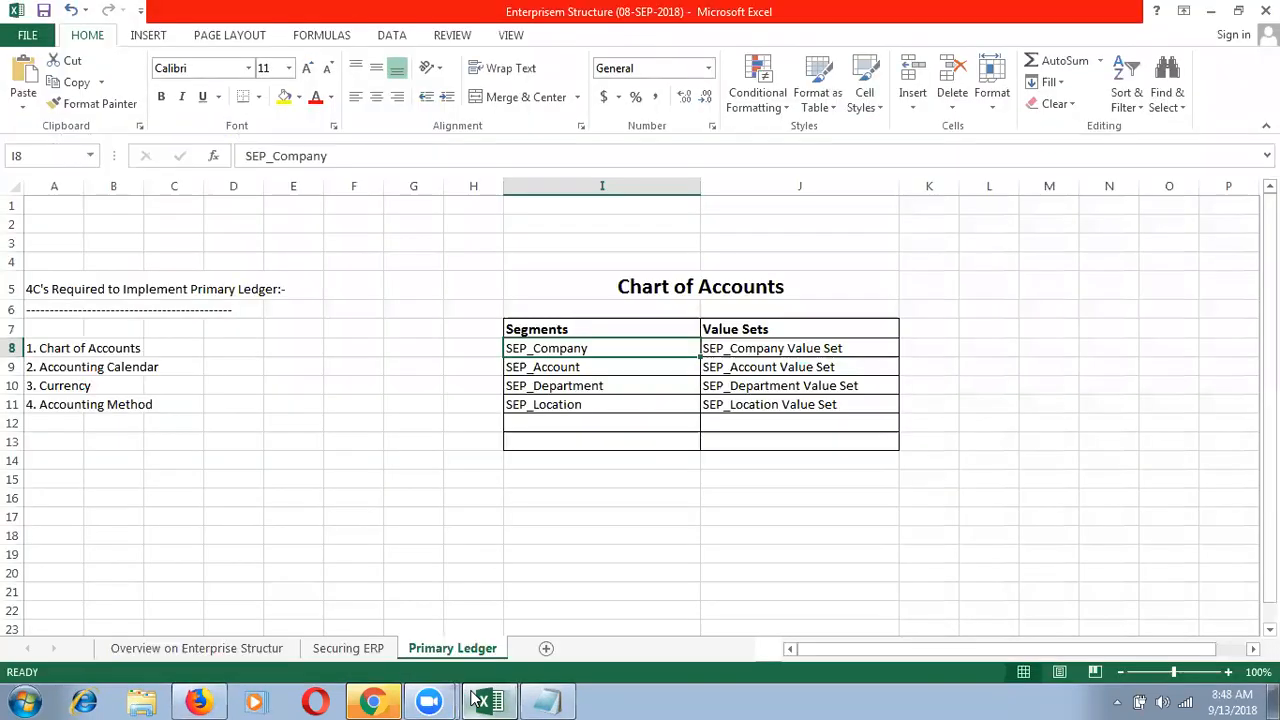
{"action": "left_click", "coordinate": [478, 700]}
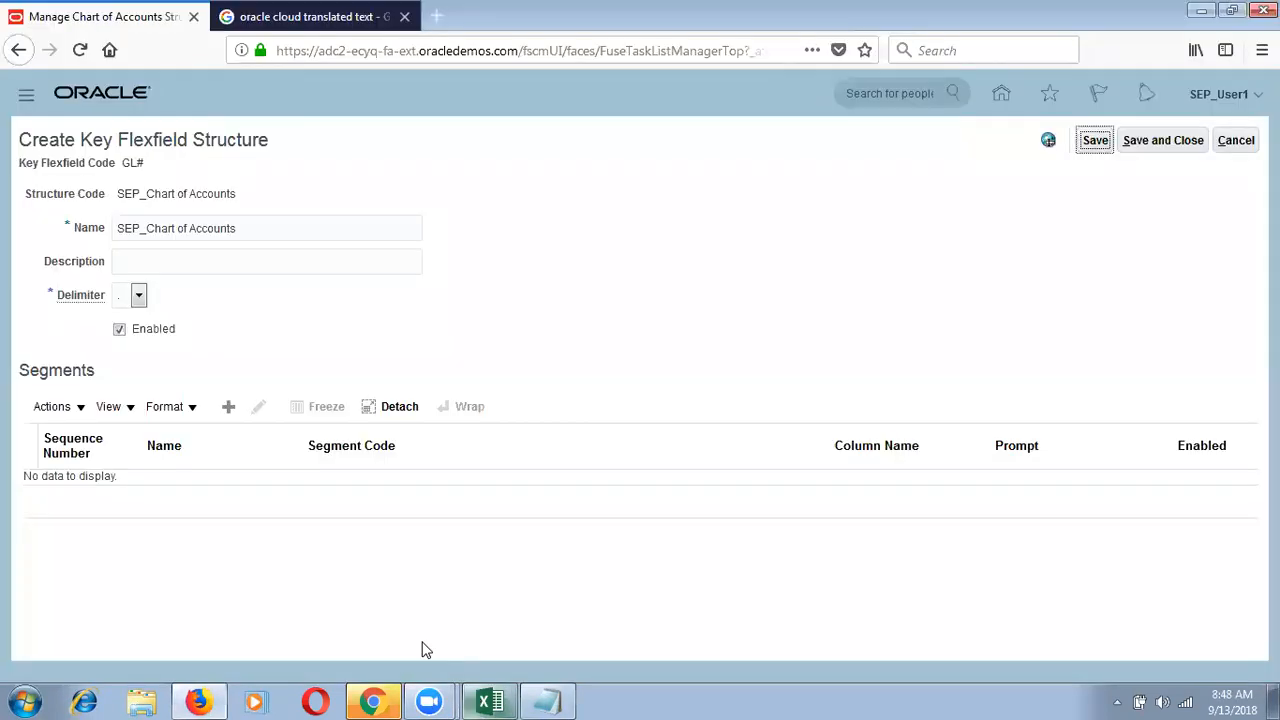
{"action": "left_click", "coordinate": [228, 412]}
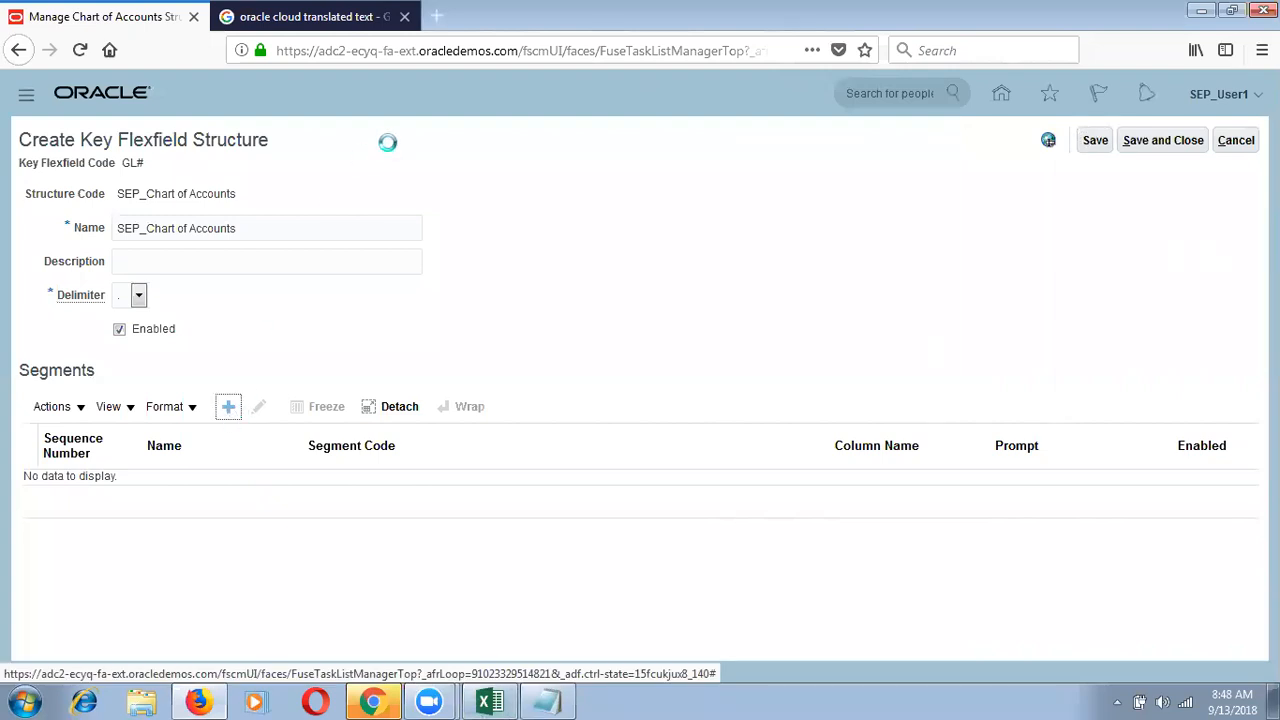
{"action": "left_click", "coordinate": [264, 242]}
{"action": "type", "text": "SEP"}
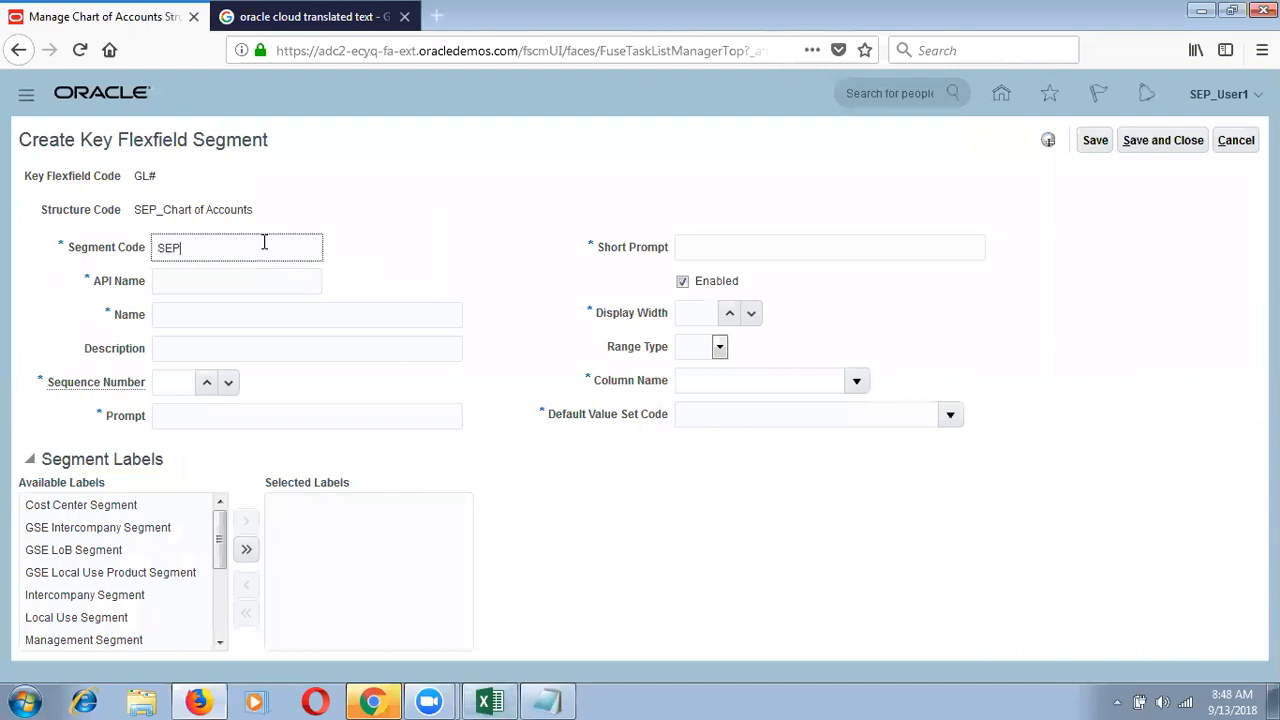
{"action": "type", "text": "_Company"}
{"action": "double_click", "coordinate": [255, 251]}
{"action": "key", "text": "ctrl+c"}
{"action": "key", "text": "Tab"}
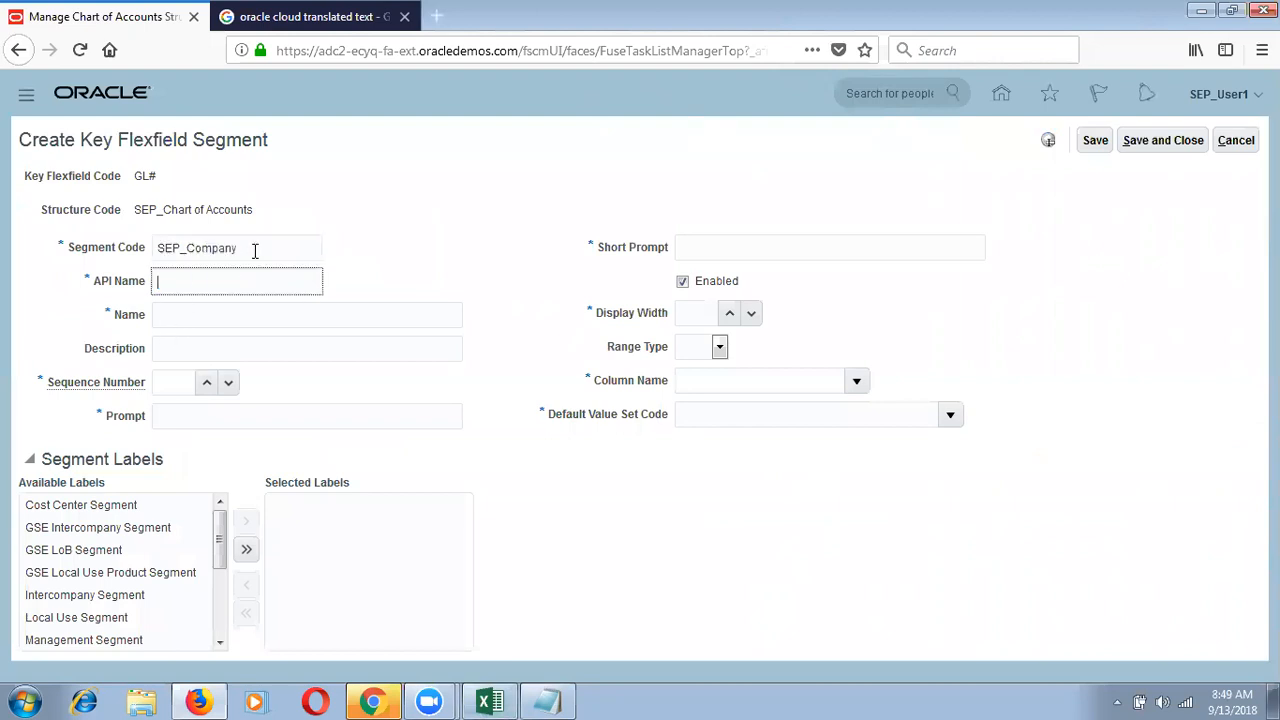
{"action": "key", "text": "Tab"}
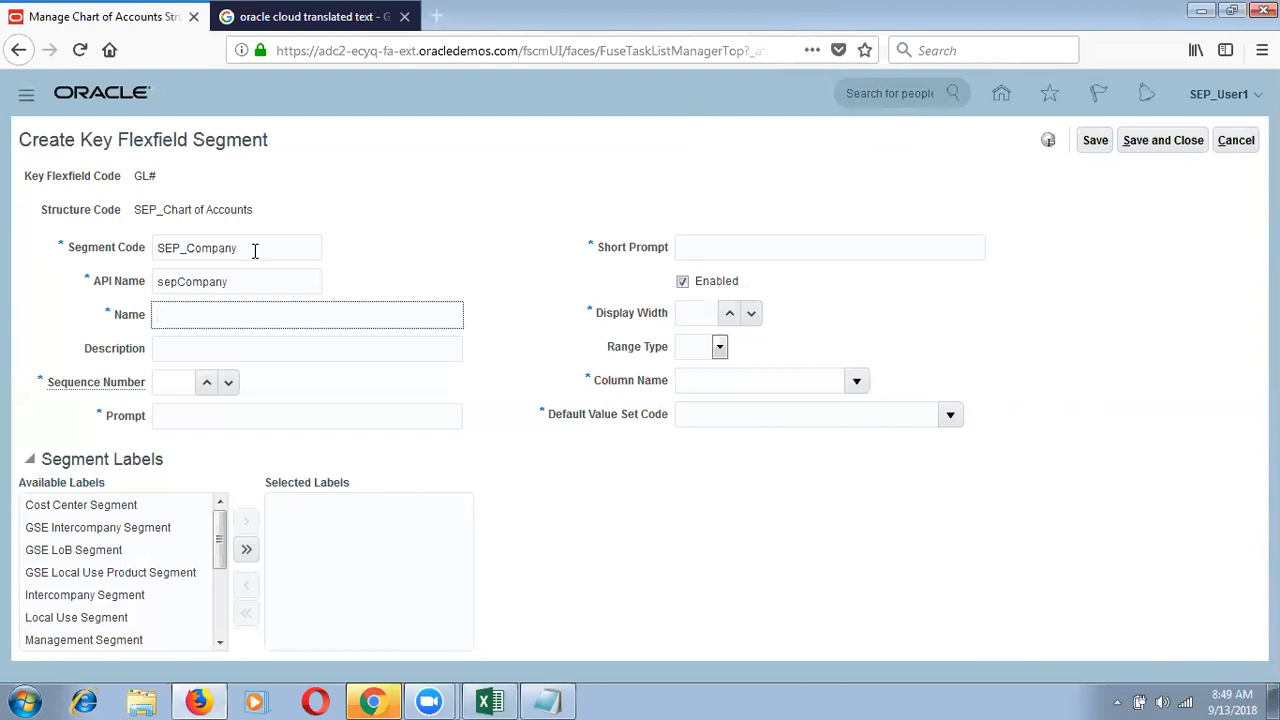
- Review the segment's API name and enter SEP_Company as the segment's name
{"action": "left_click", "coordinate": [266, 272]}
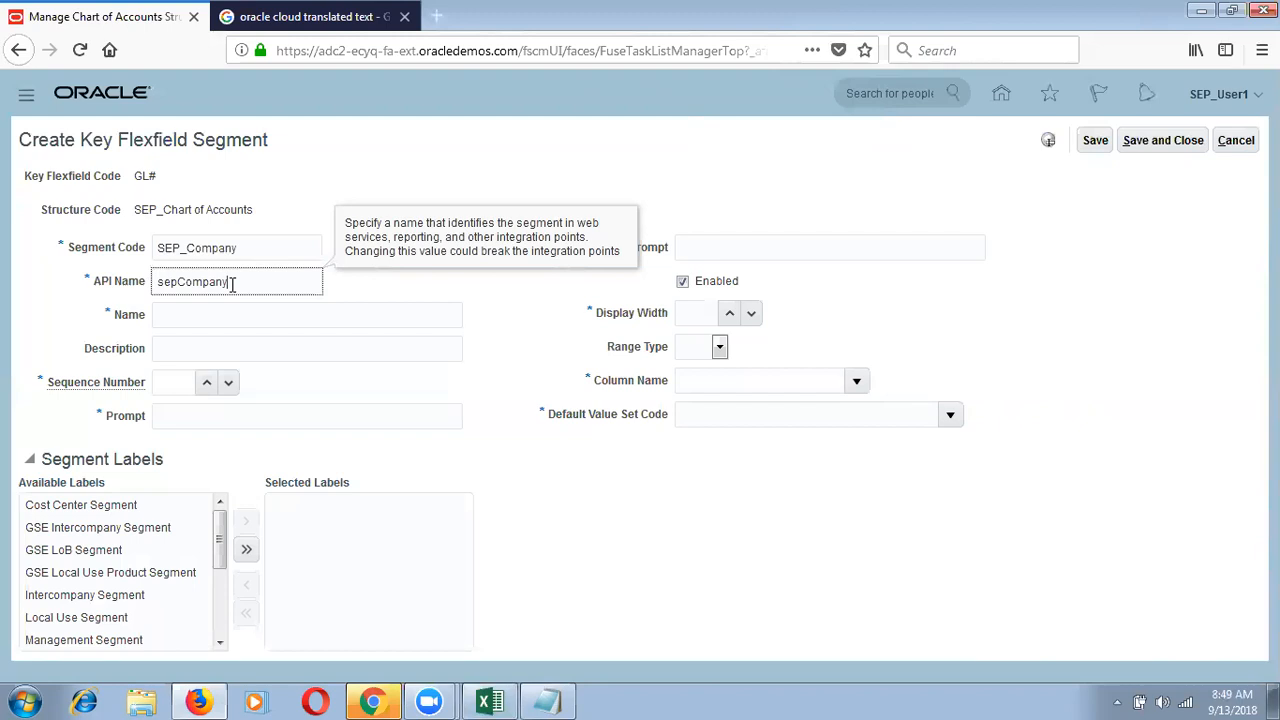
{"action": "left_click", "coordinate": [72, 362]}
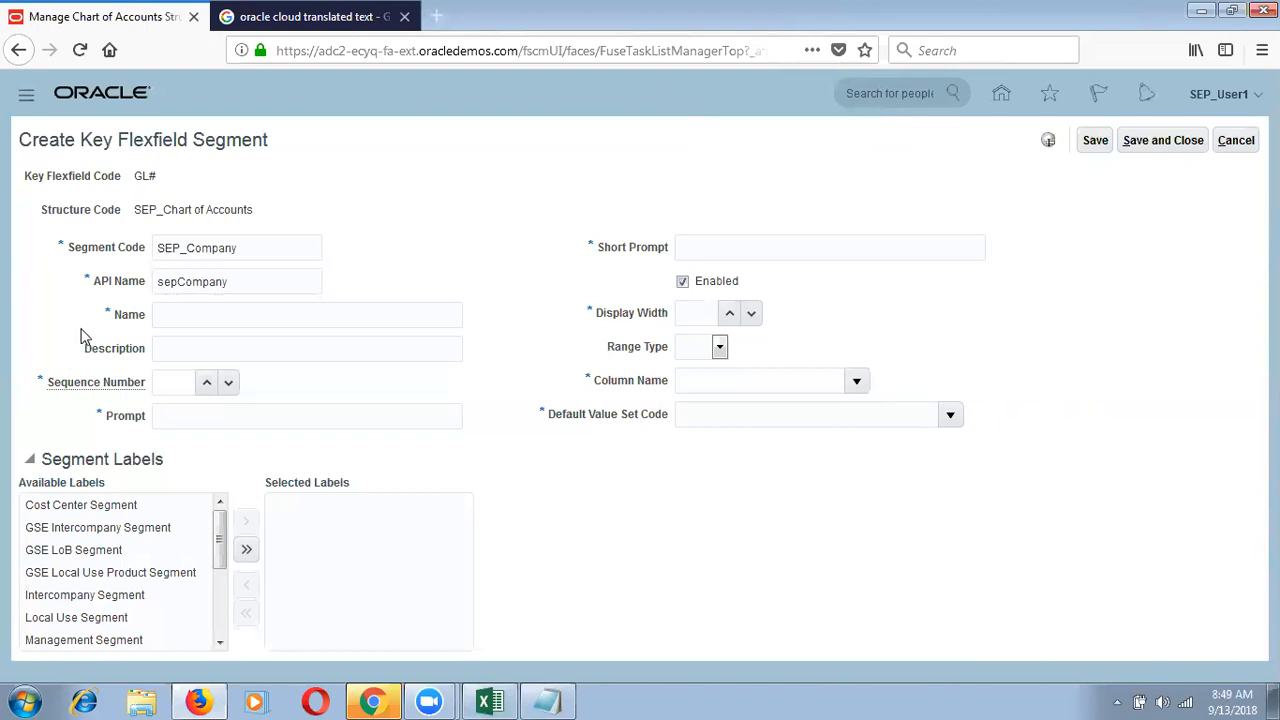
{"action": "left_click", "coordinate": [262, 284]}
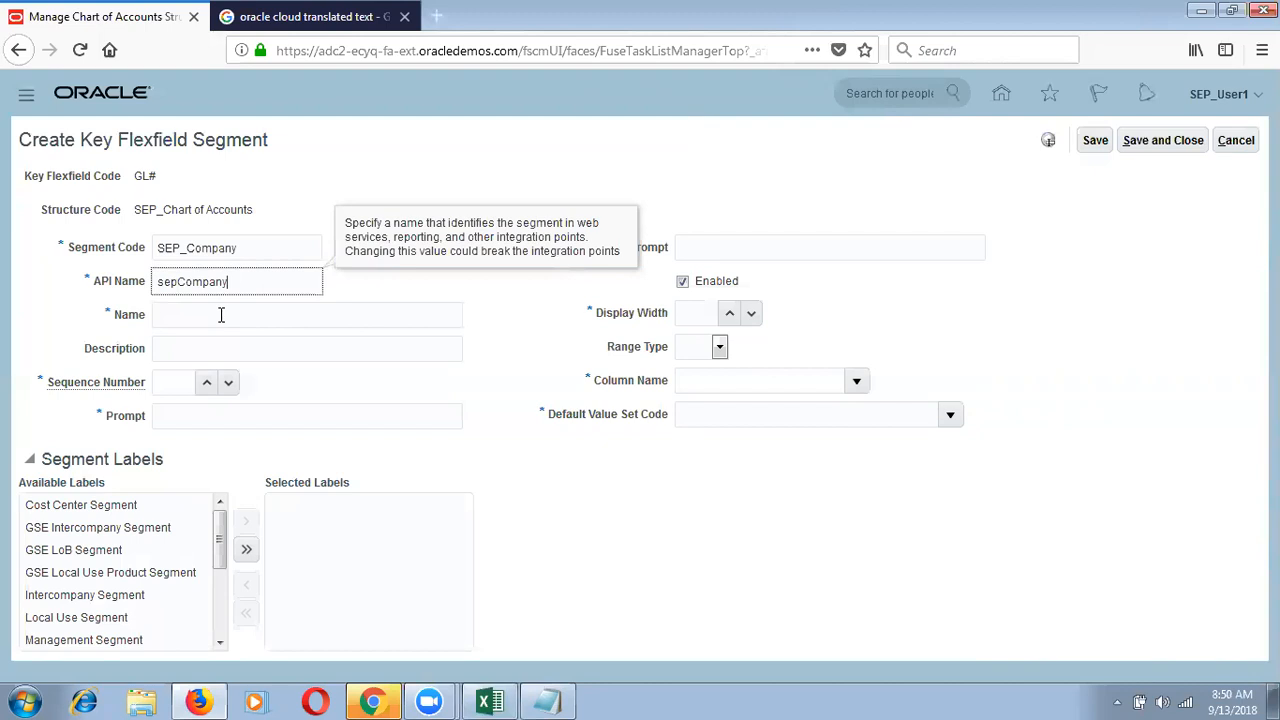
{"action": "left_click", "coordinate": [232, 312]}
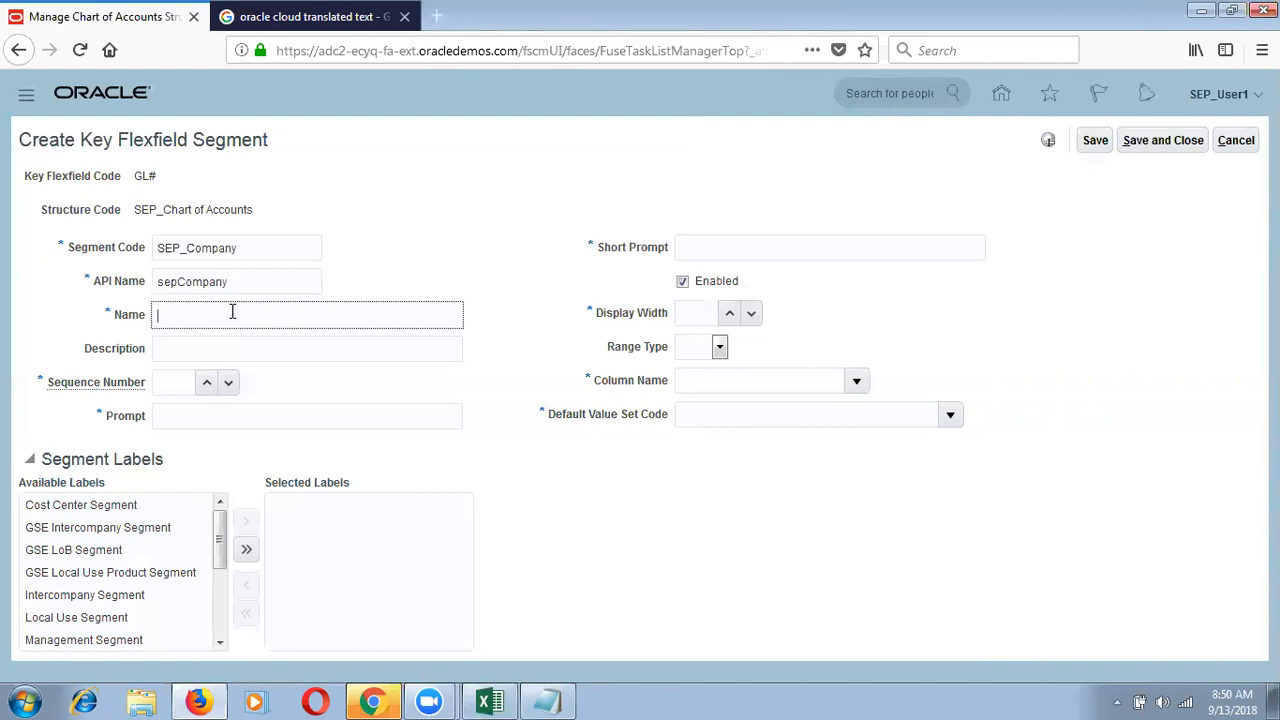
{"action": "key", "text": "ctrl+v"}
{"action": "left_click", "coordinate": [217, 338]}
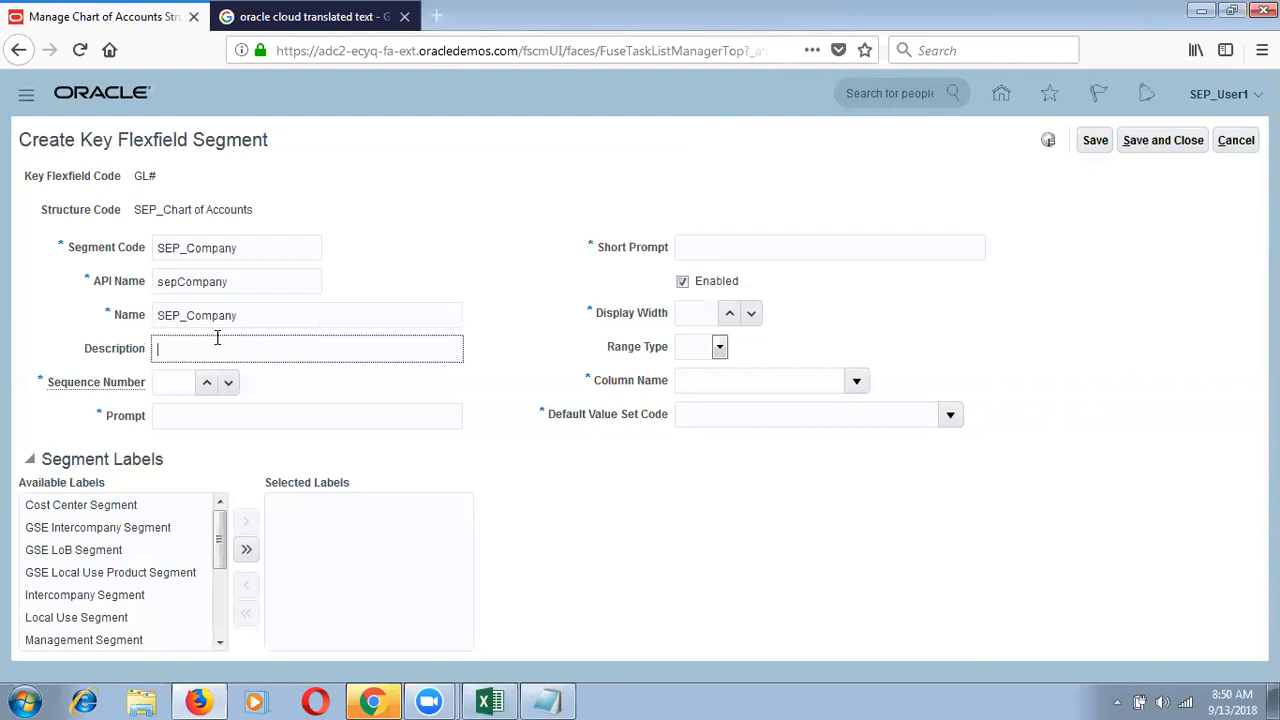
- Check the order of the segments in the Excel Chart of Accounts table for the segment's sequence number, and return to the segment form
{"action": "left_click", "coordinate": [178, 383]}
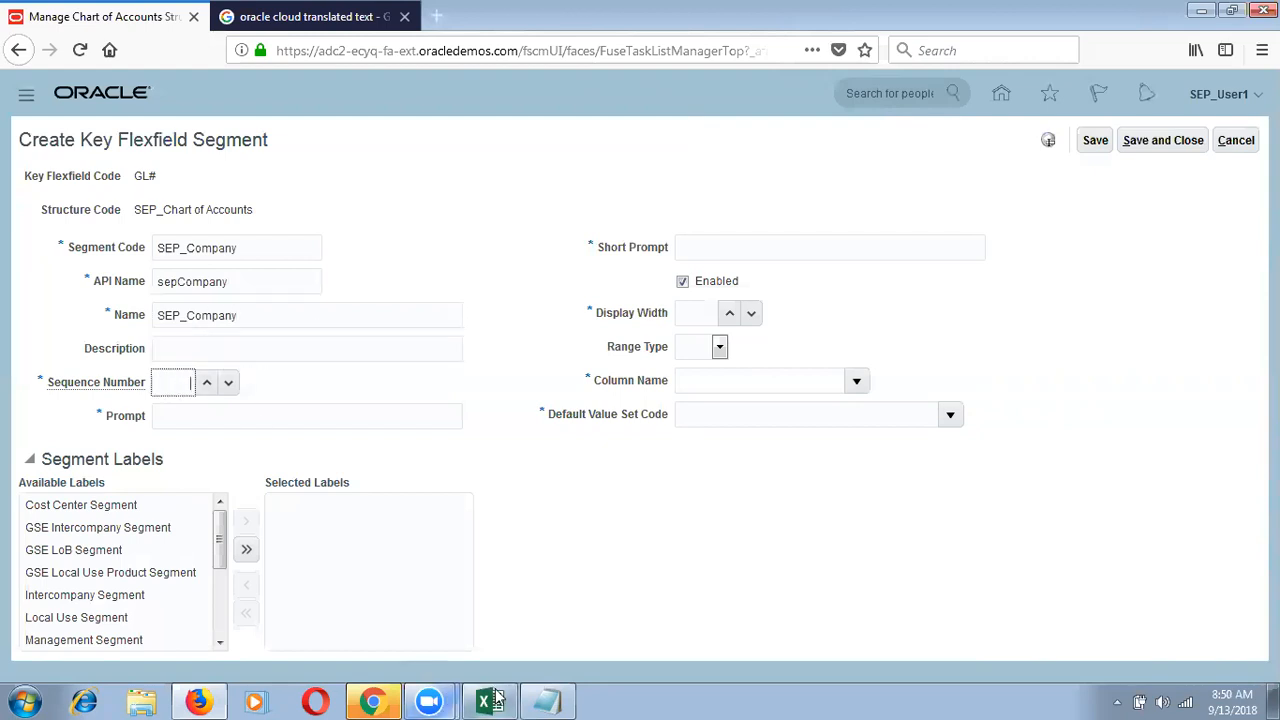
{"action": "left_click", "coordinate": [490, 701]}
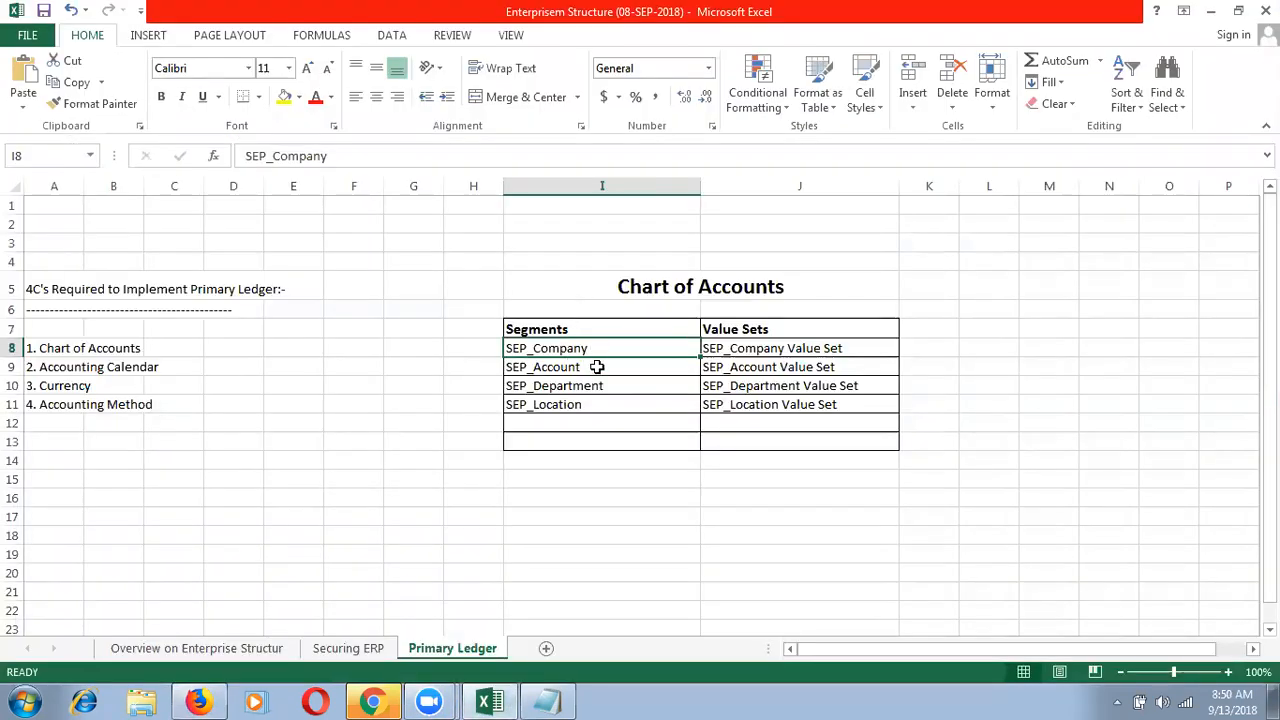
{"action": "left_click", "coordinate": [597, 368]}
{"action": "left_click", "coordinate": [598, 385]}
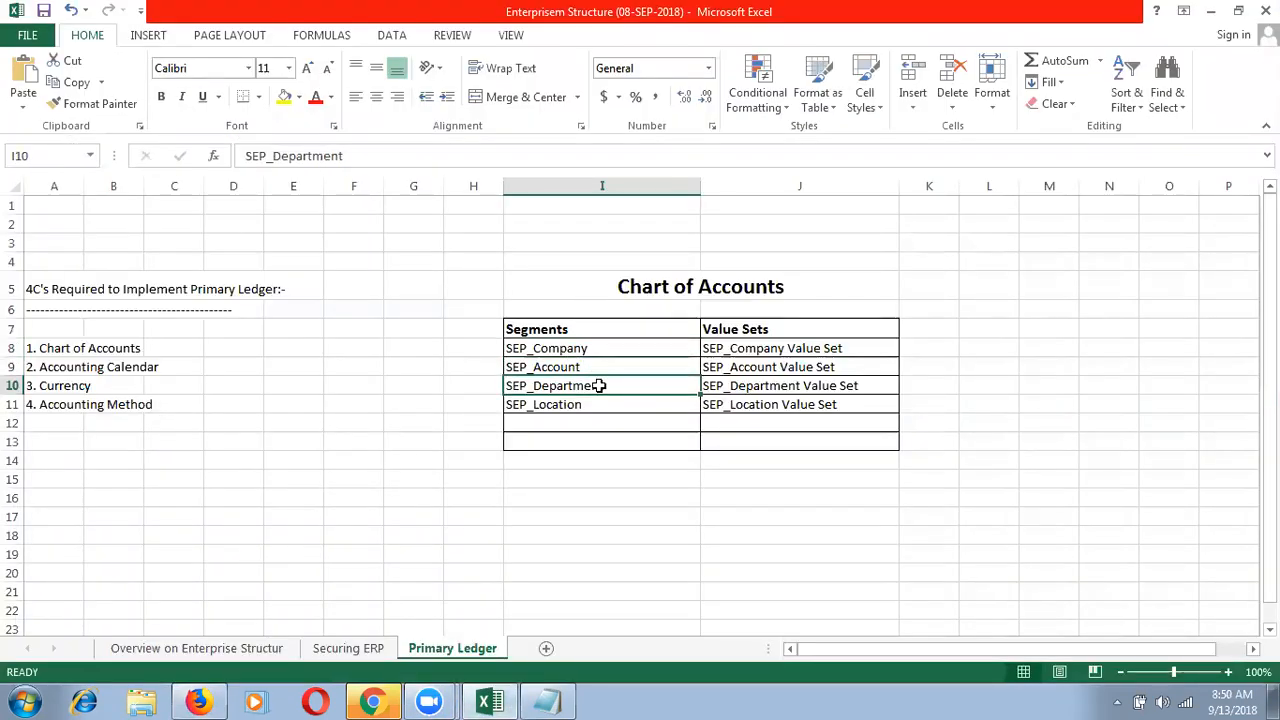
{"action": "left_click", "coordinate": [600, 401]}
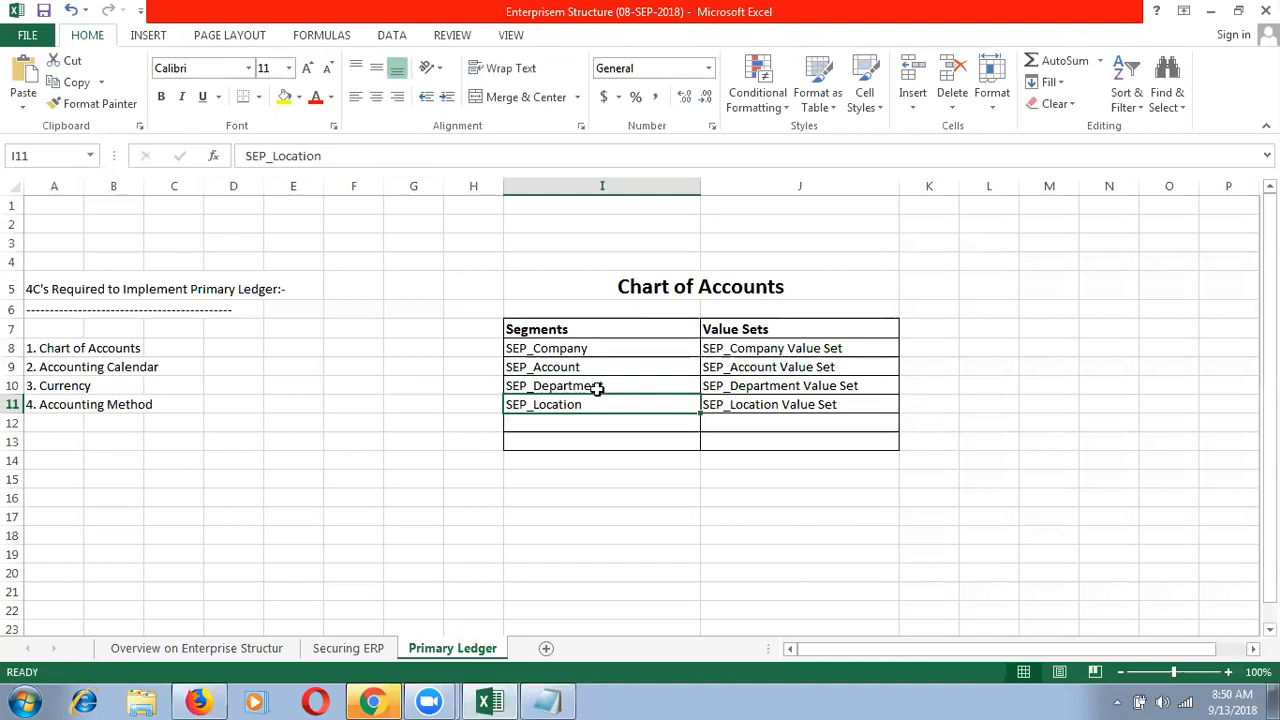
{"action": "key", "text": "alt+Tab"}
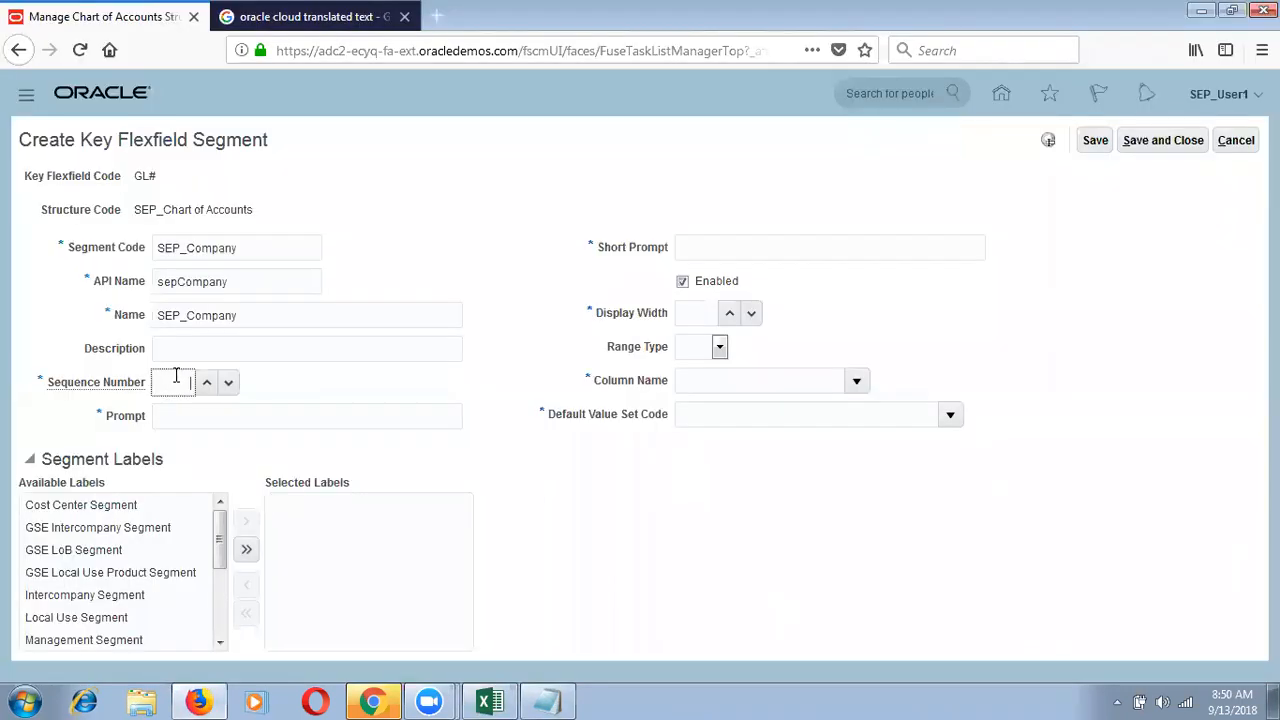
- Set the segment's sequence number to 1, and enter SEP_Company as both its prompt and short prompt
{"action": "type", "text": "1"}
{"action": "key", "text": "Tab"}
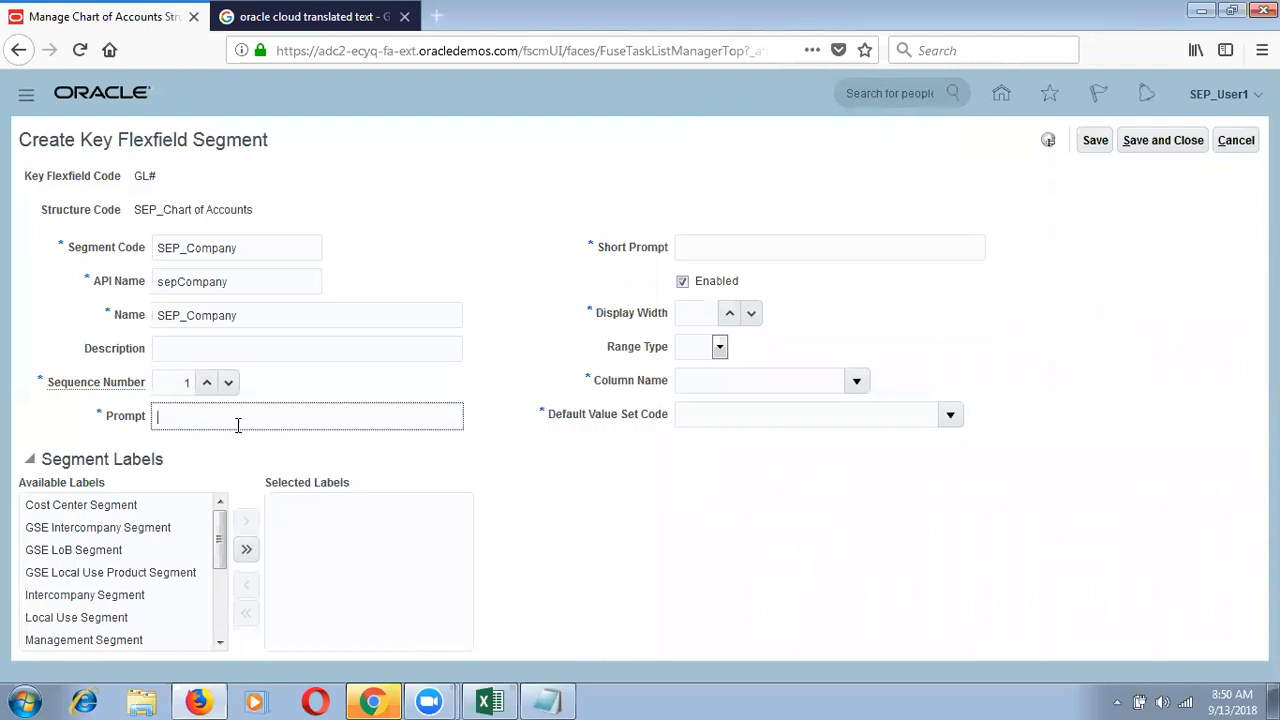
{"action": "key", "text": "ctrl+v"}
{"action": "key", "text": "Tab"}
{"action": "key", "text": "ctrl+v"}
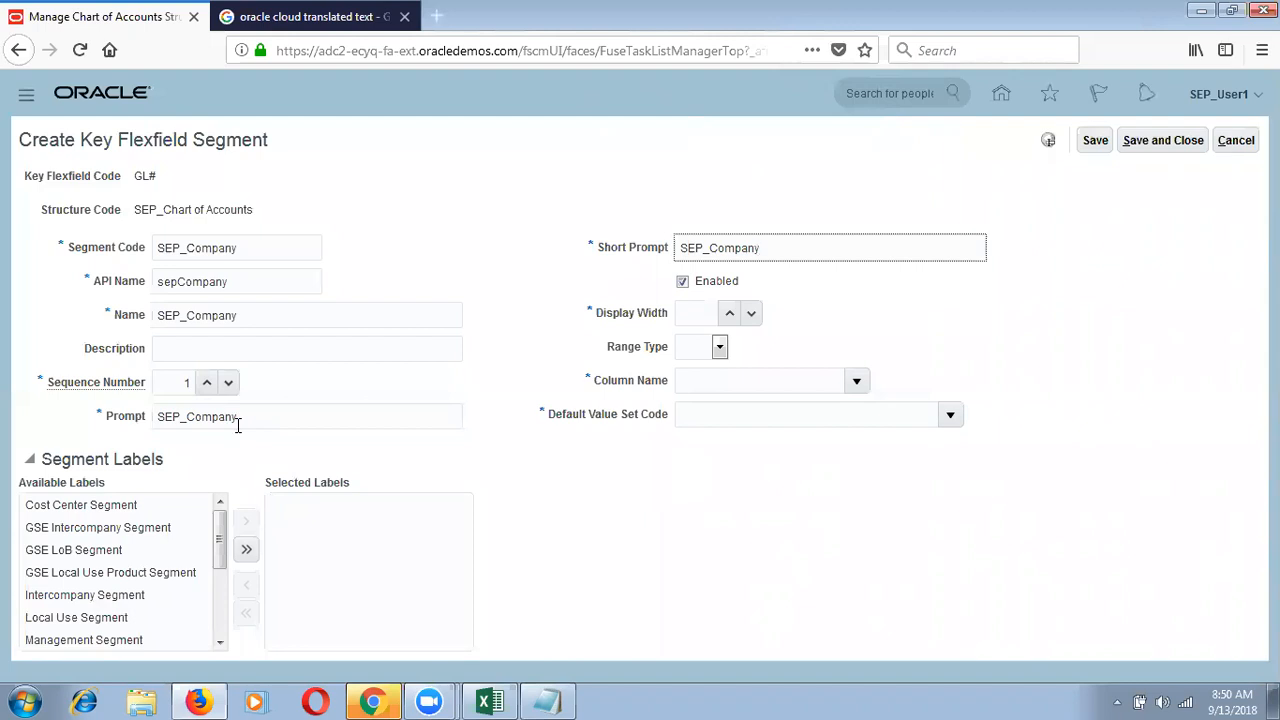
{"action": "left_click", "coordinate": [252, 421]}
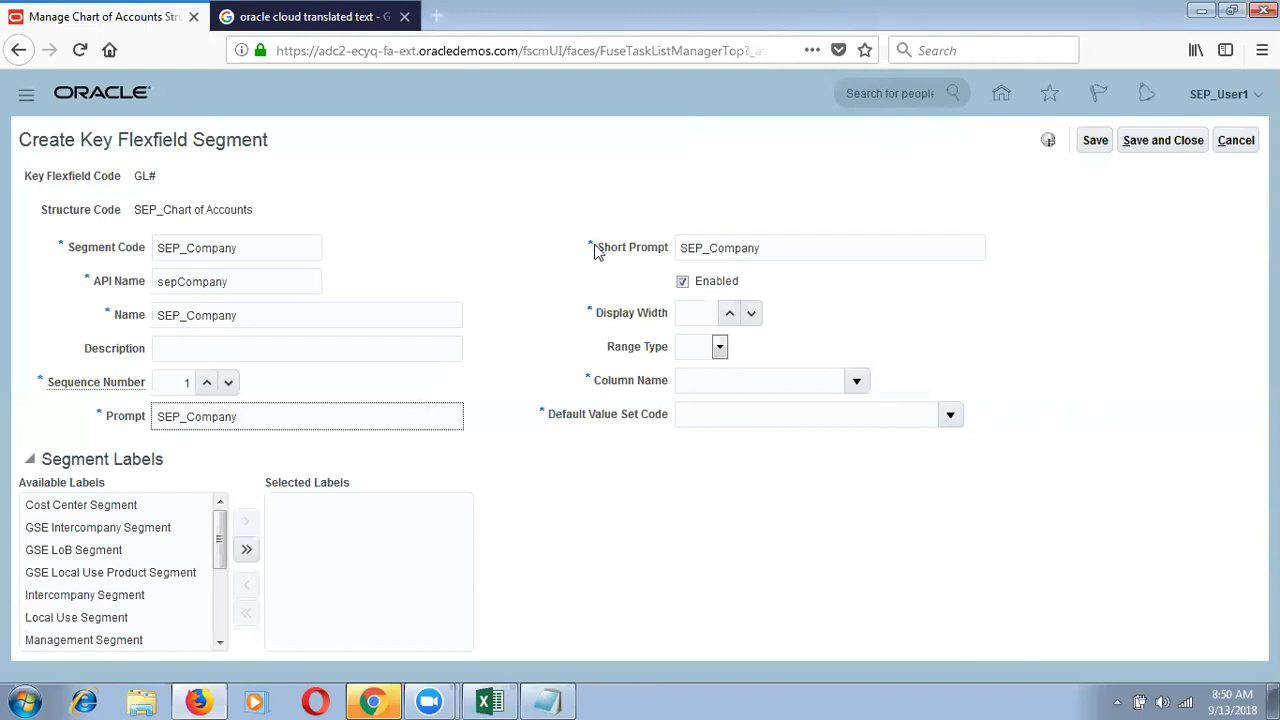
{"action": "left_click_drag", "start_coordinate": [595, 246], "coordinate": [591, 245]}
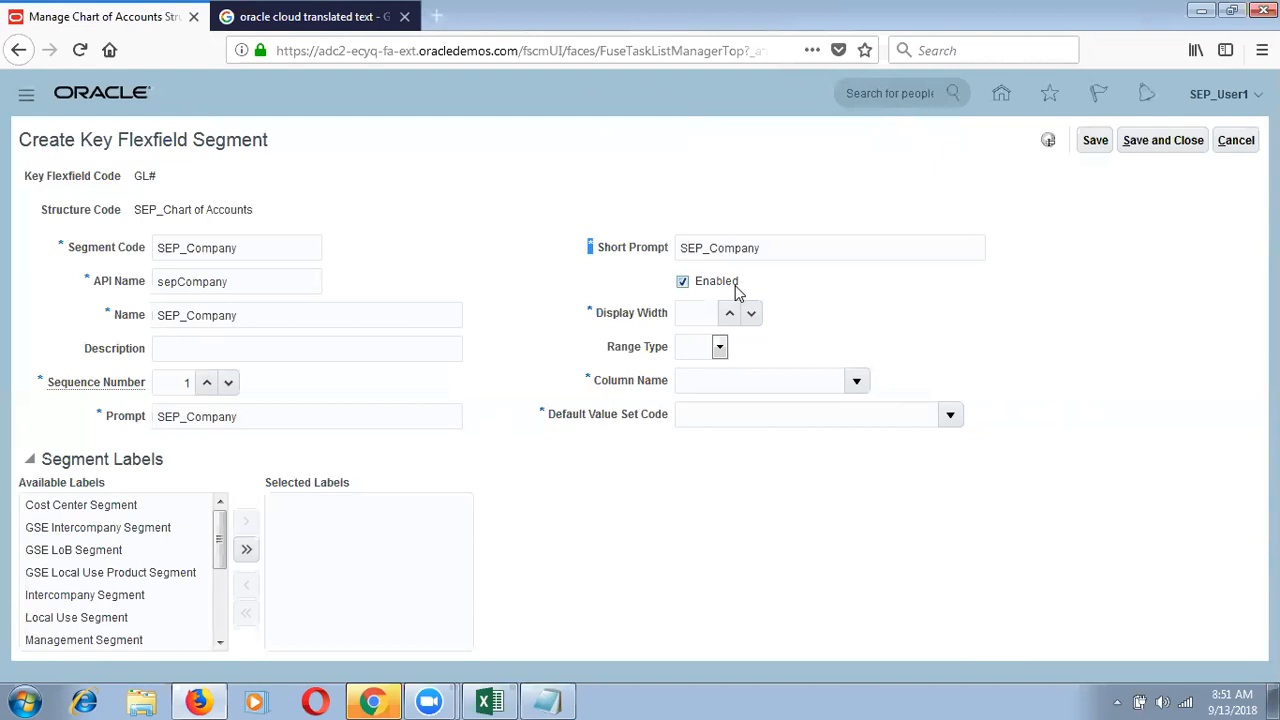
- Set the segment's display width to 20
{"action": "left_click_drag", "start_coordinate": [597, 316], "coordinate": [637, 354]}
{"action": "left_click", "coordinate": [672, 352]}
{"action": "left_click", "coordinate": [711, 312]}
{"action": "type", "text": "20"}
{"action": "key", "text": "Tab"}
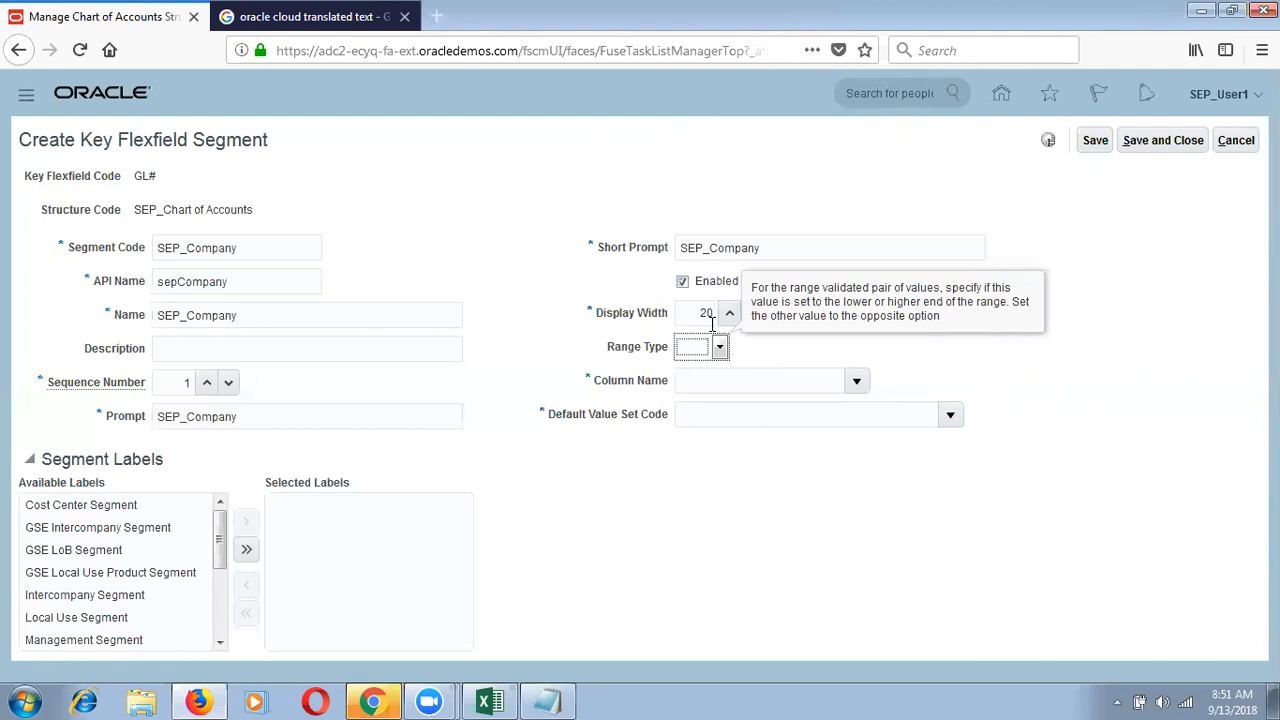
- Check the options offered for the segment's range type, leaving it blank
{"action": "left_click", "coordinate": [719, 347]}
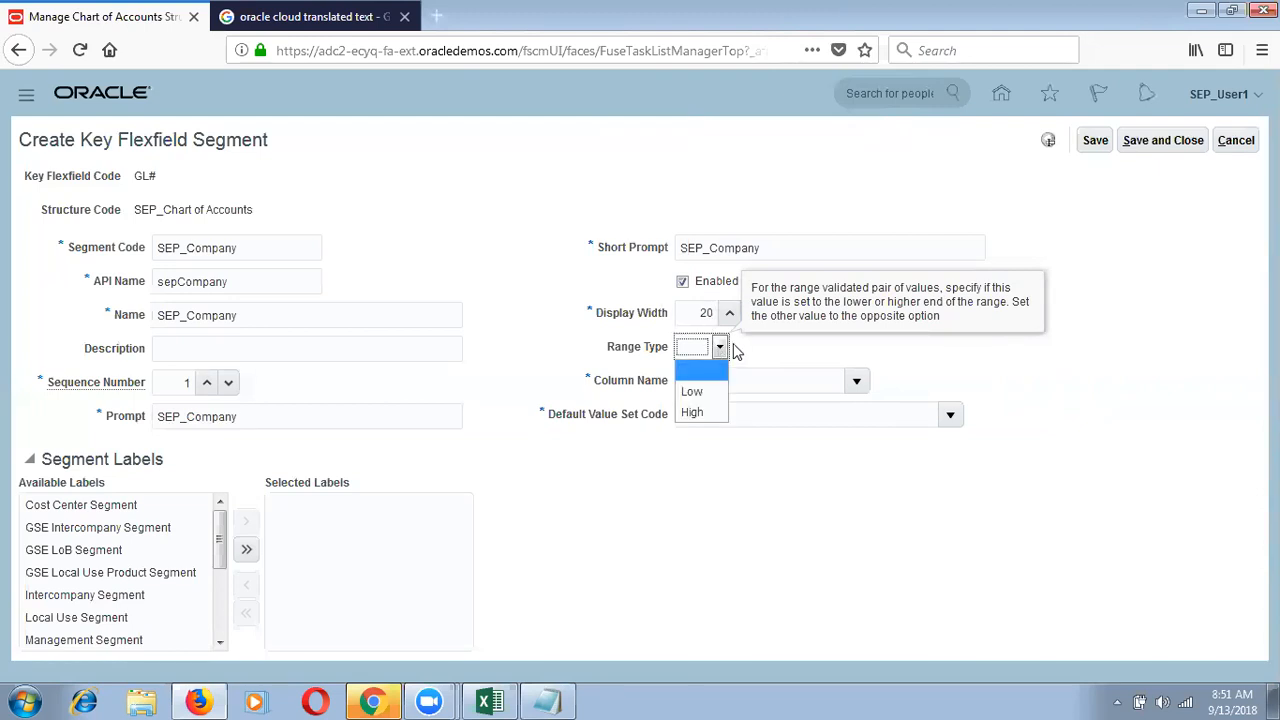
{"action": "left_click", "coordinate": [719, 348]}
{"action": "left_click", "coordinate": [721, 353]}
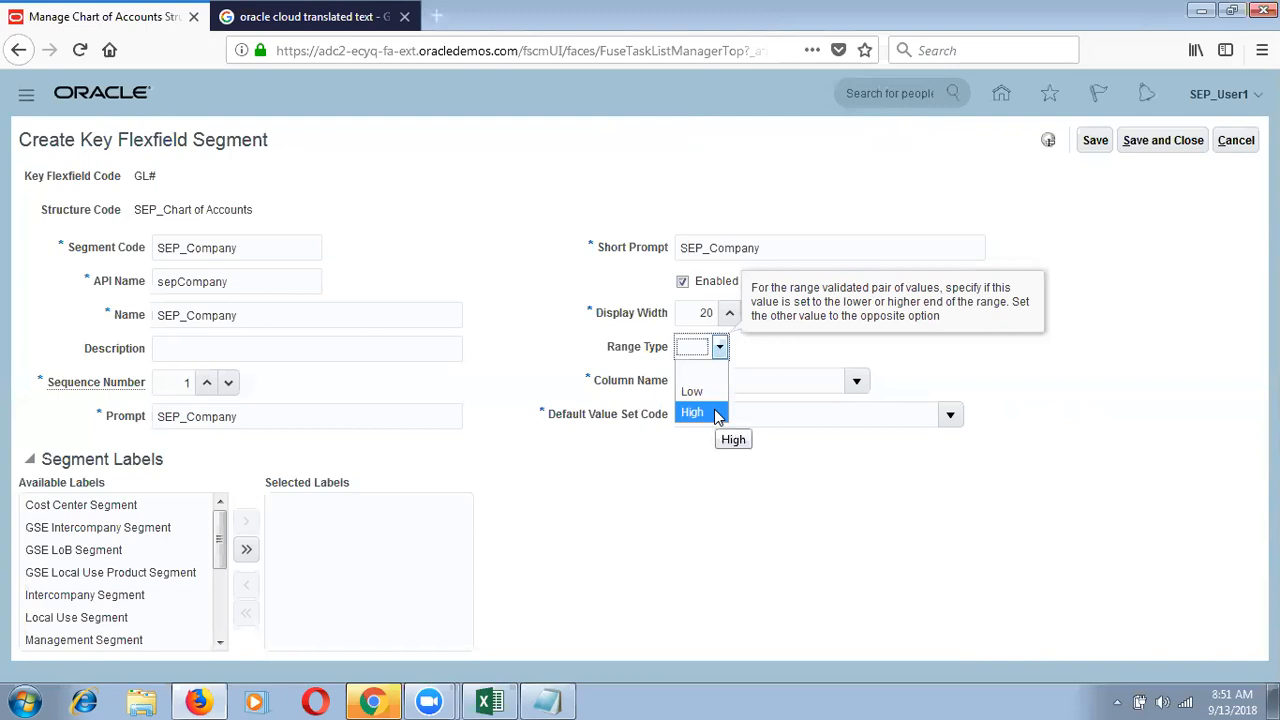
{"action": "left_click", "coordinate": [768, 359]}
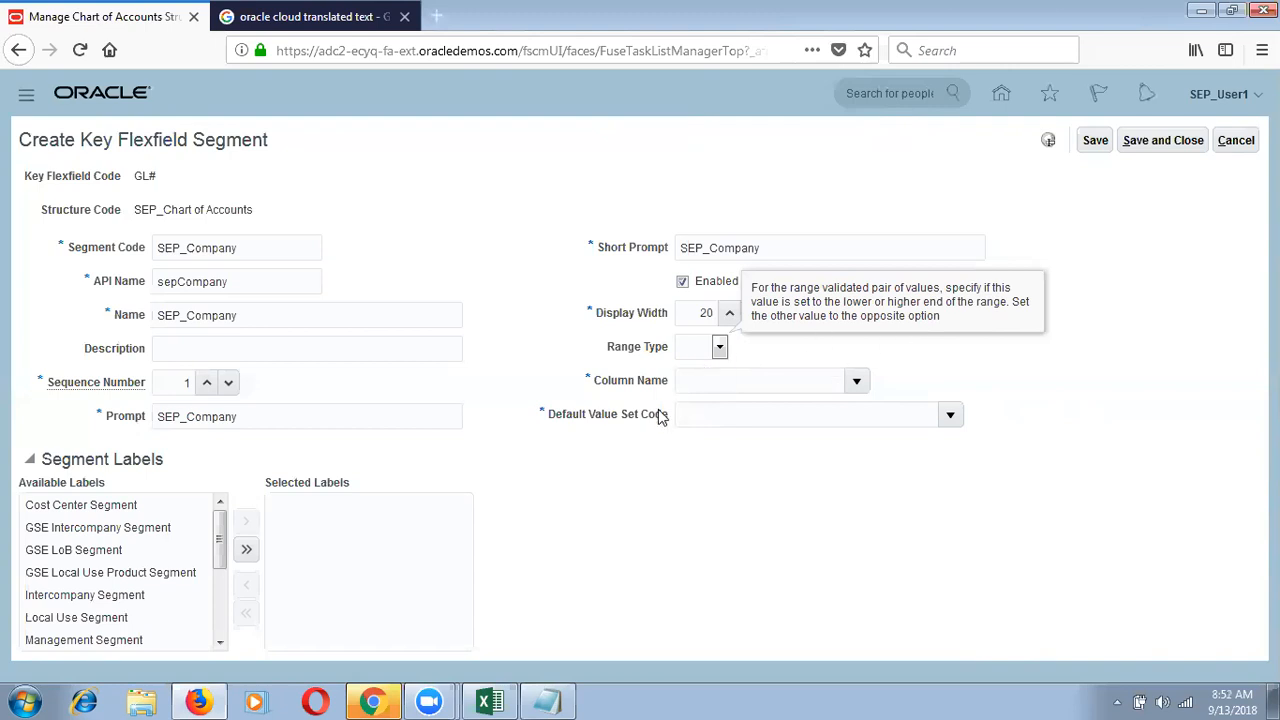
- Choose SEGMENT1 as the column name for the SEP_Company segment
{"action": "left_click", "coordinate": [740, 391]}
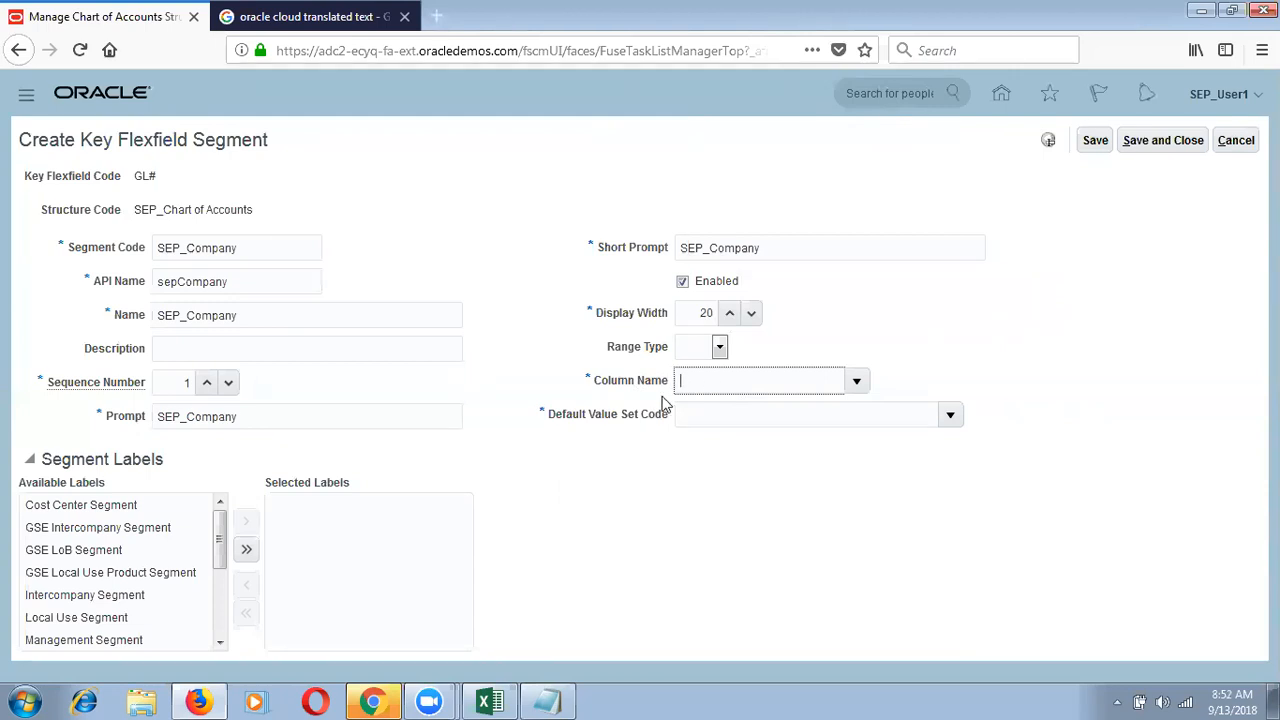
{"action": "left_click", "coordinate": [707, 415]}
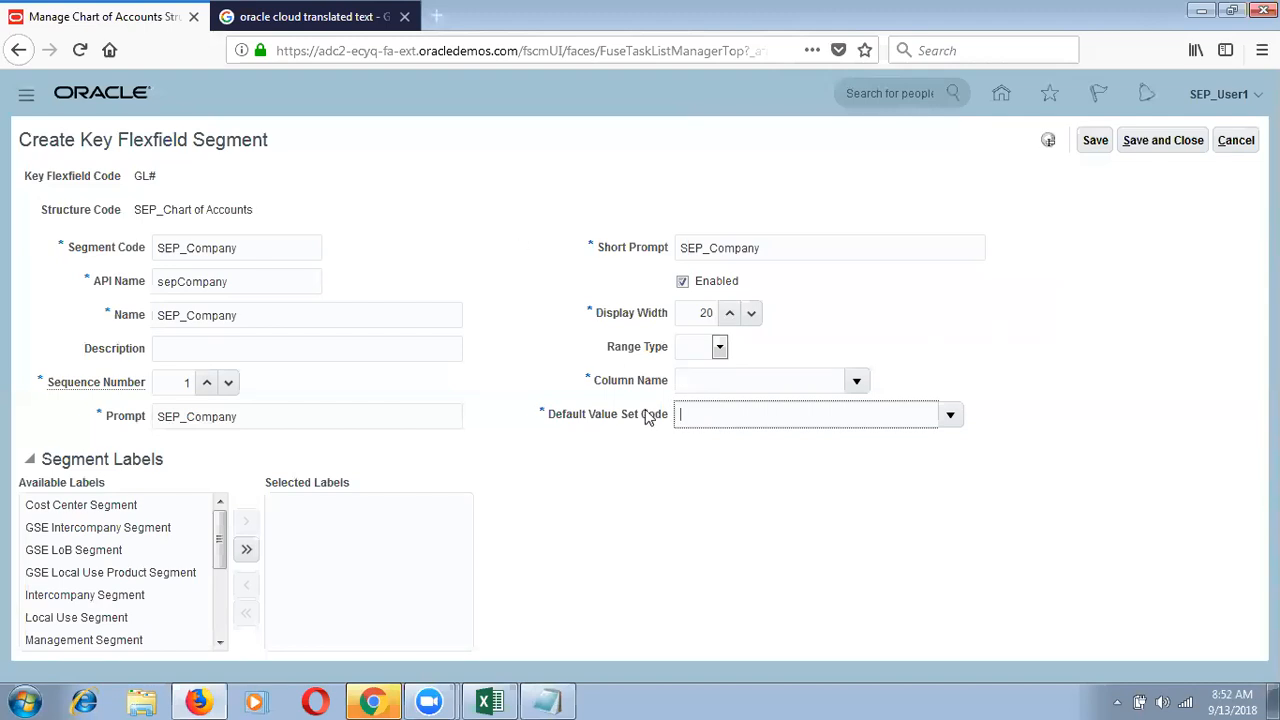
{"action": "left_click", "coordinate": [695, 390]}
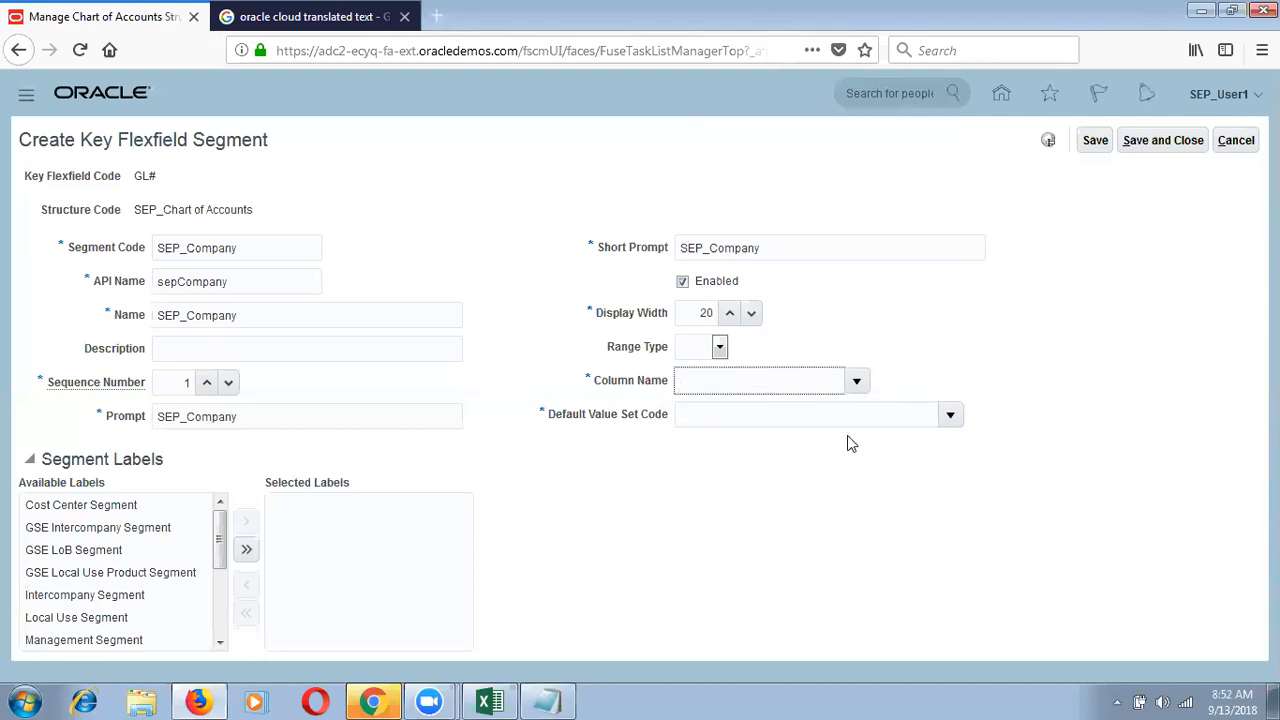
{"action": "left_click", "coordinate": [855, 383]}
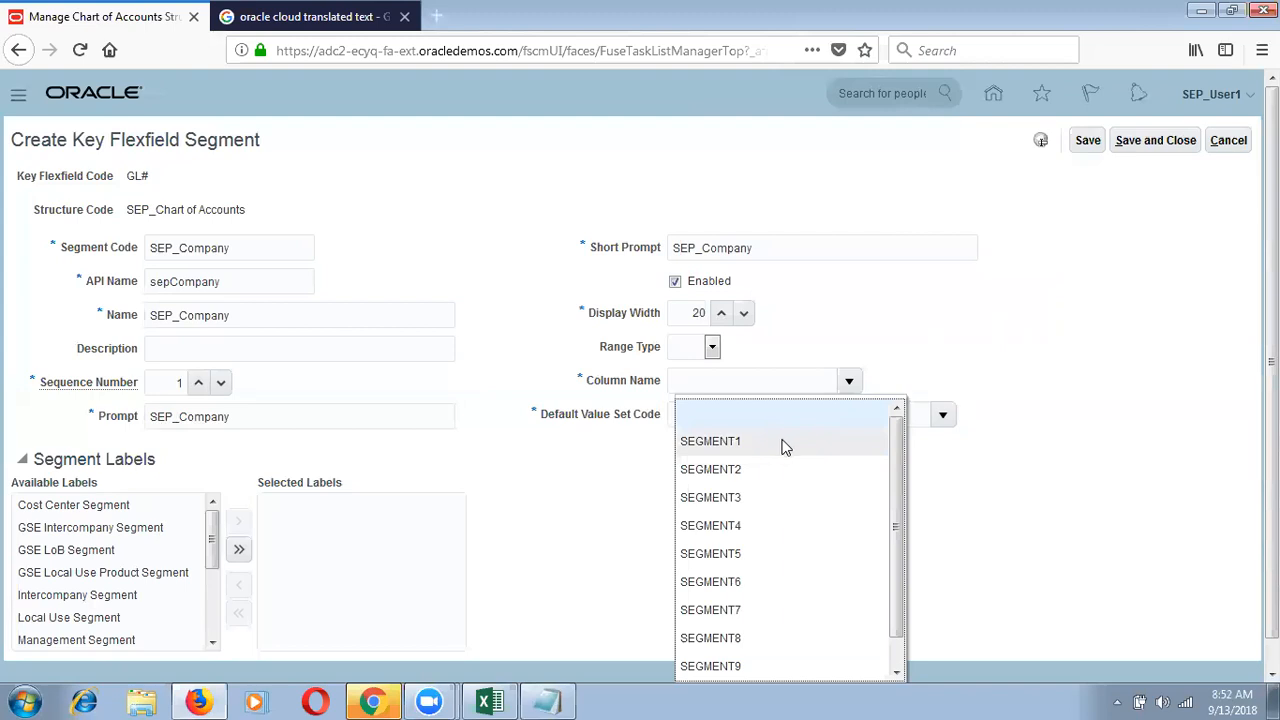
{"action": "left_click", "coordinate": [785, 449]}
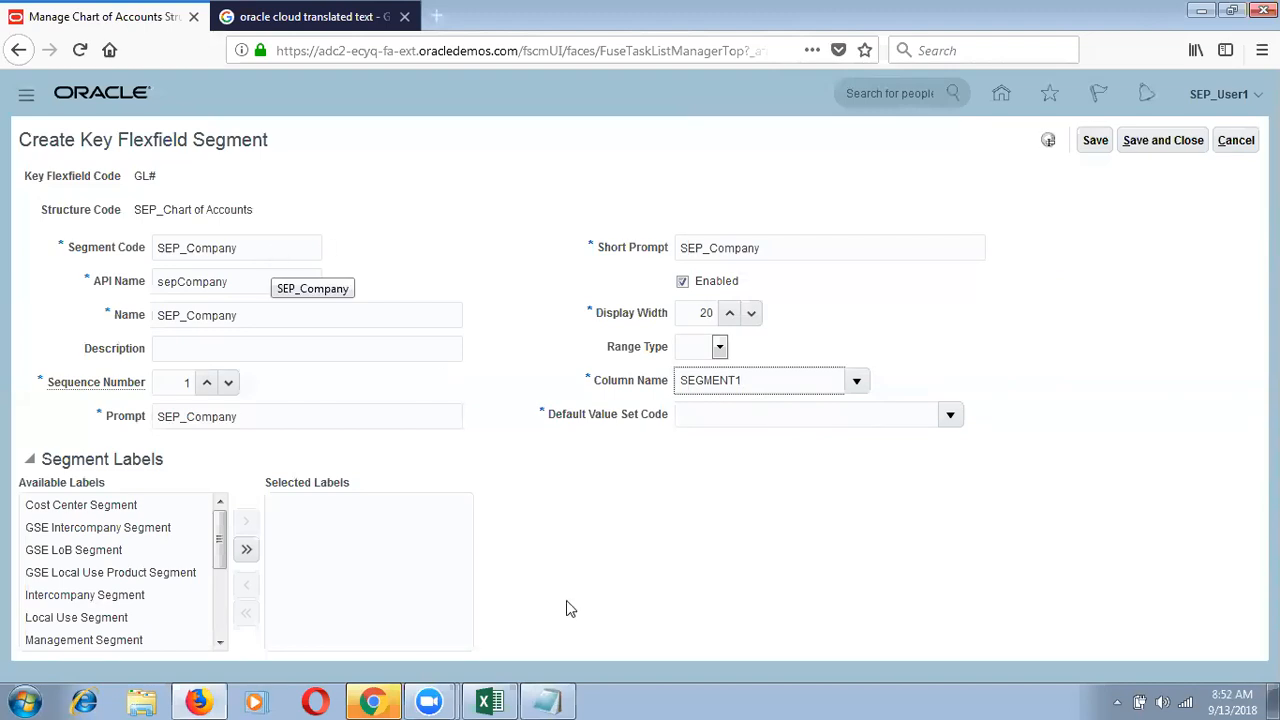
- Search the default value set codes for SEP% and assign SEP_Company Value Set to the segment
{"action": "left_click", "coordinate": [729, 425]}
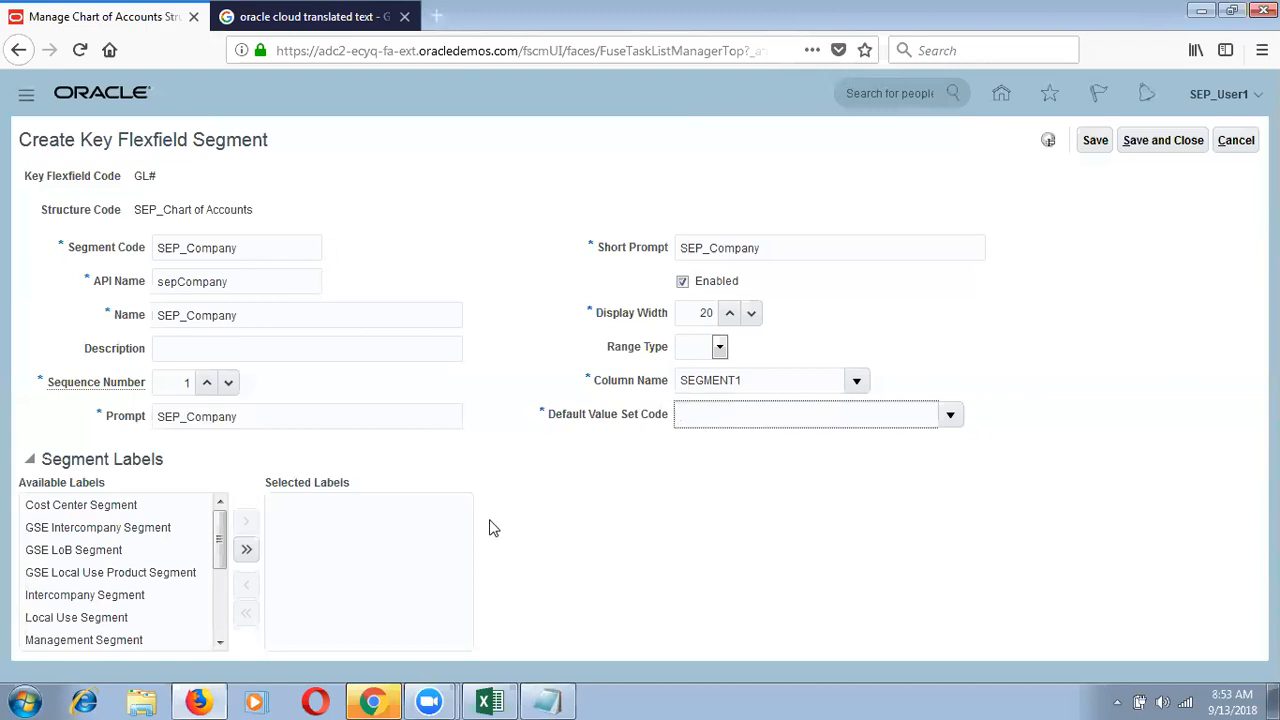
{"action": "left_click", "coordinate": [952, 418]}
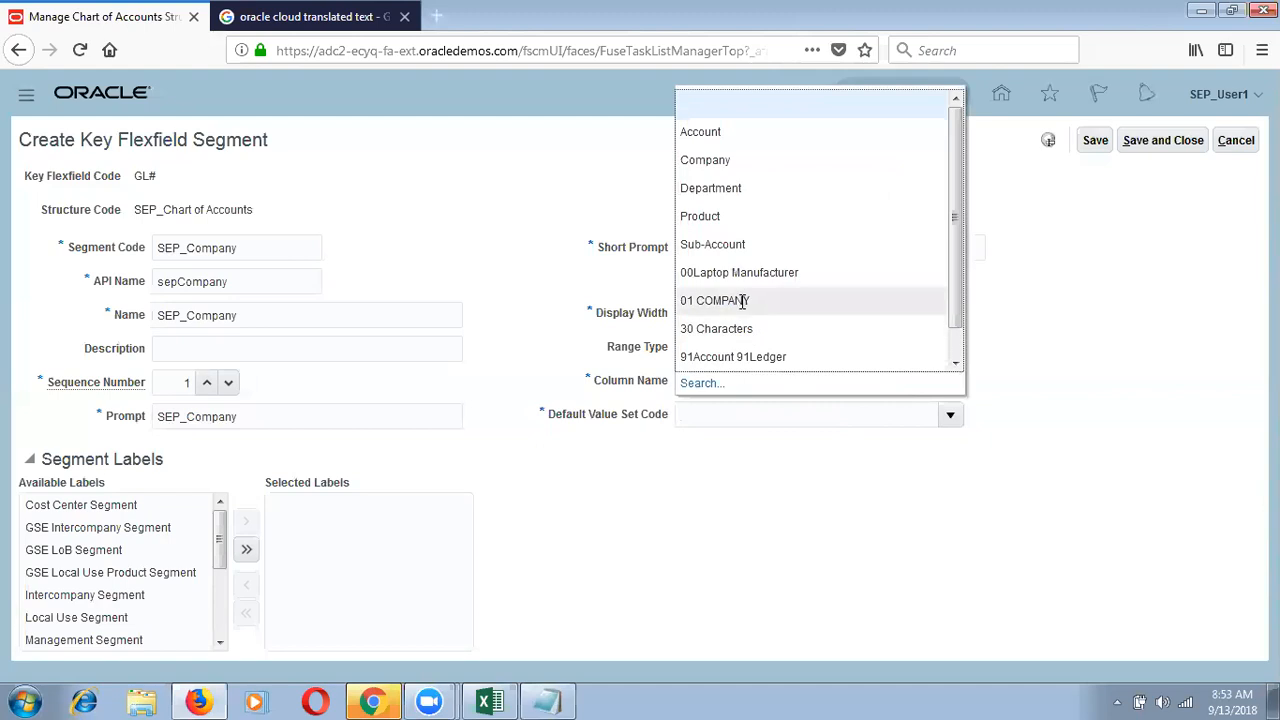
{"action": "left_click", "coordinate": [702, 383]}
{"action": "left_click", "coordinate": [414, 280]}
{"action": "type", "text": "SEP%"}
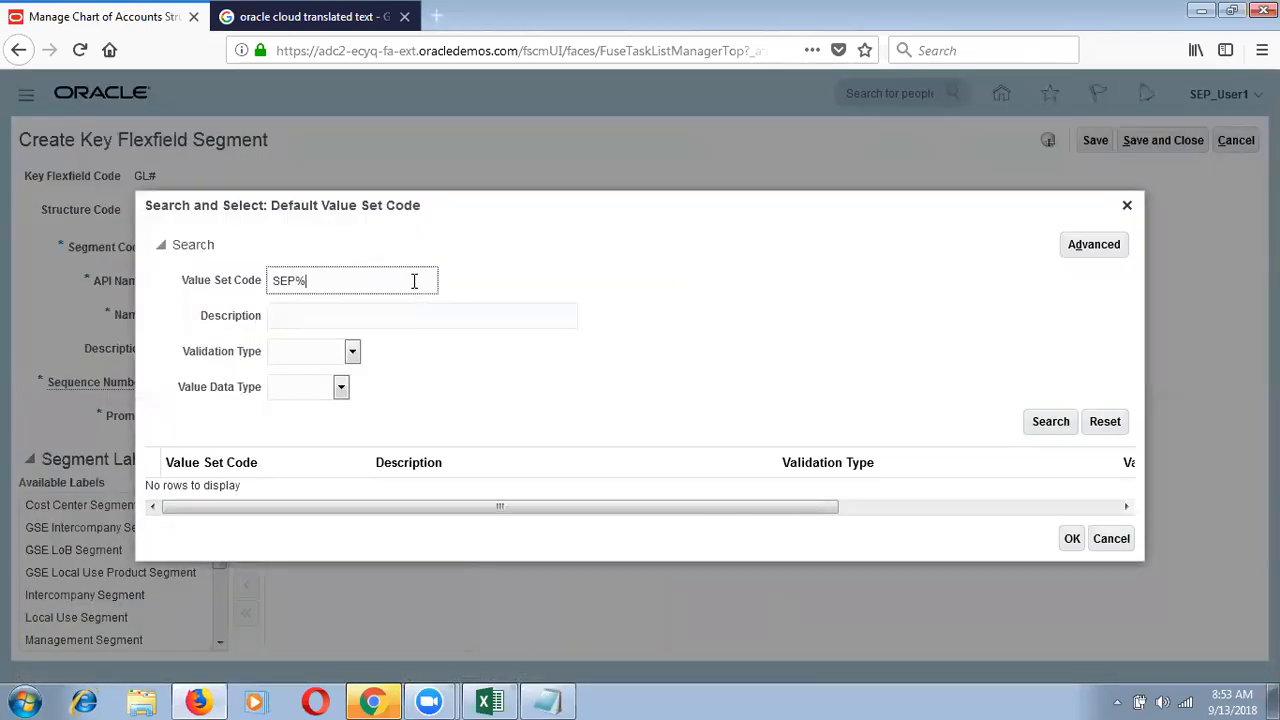
{"action": "key", "text": "Return"}
{"action": "left_click", "coordinate": [332, 474]}
{"action": "left_click", "coordinate": [1072, 591]}
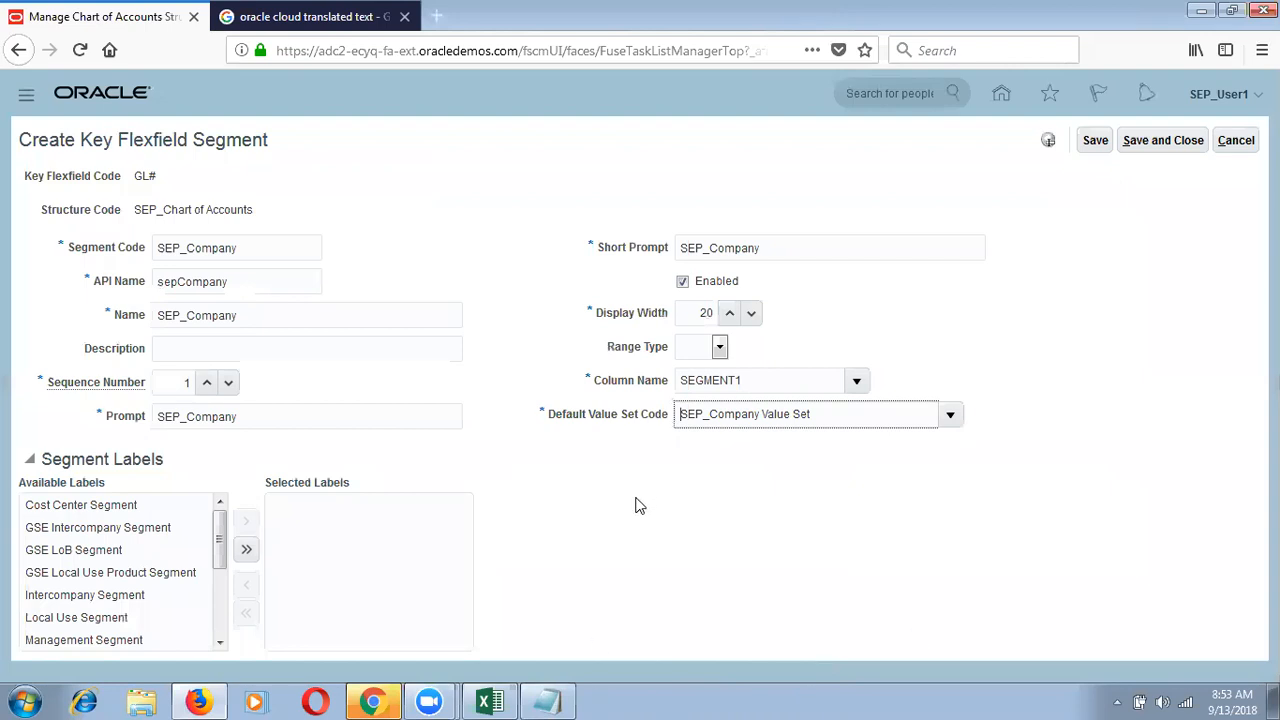
{"action": "left_click_drag", "start_coordinate": [993, 425], "coordinate": [3, 205]}
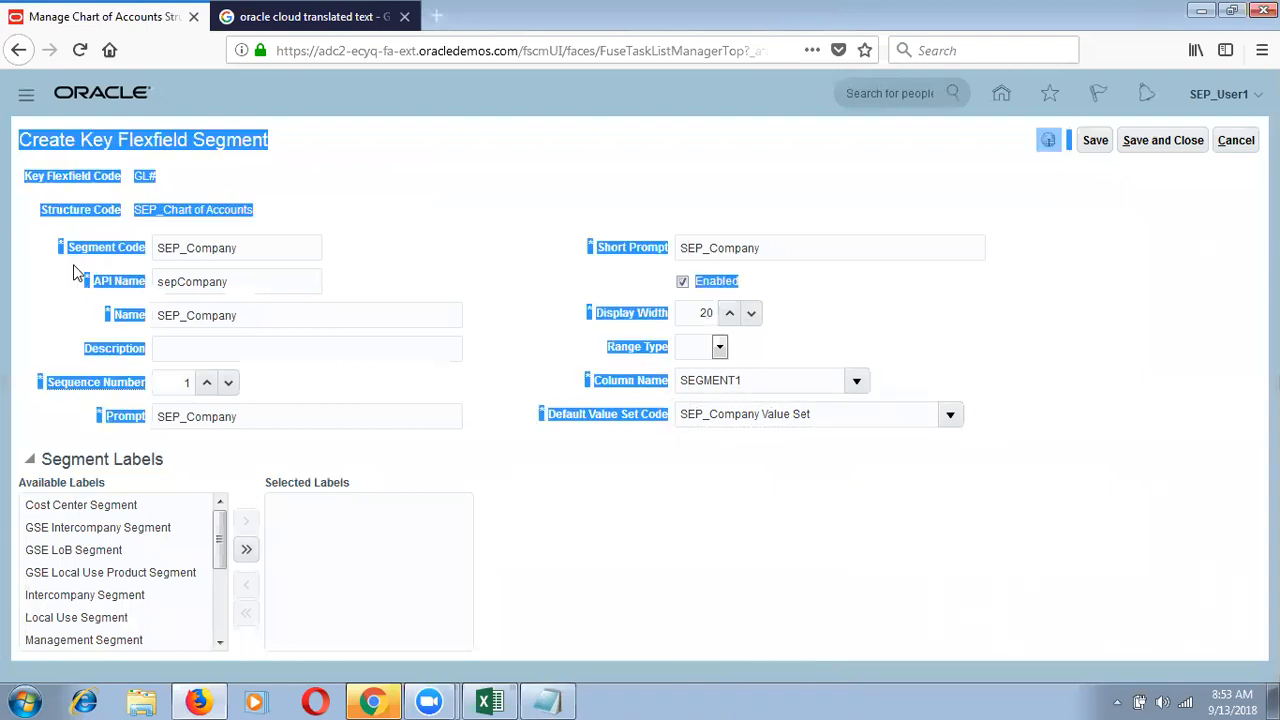
{"action": "left_click", "coordinate": [26, 297]}
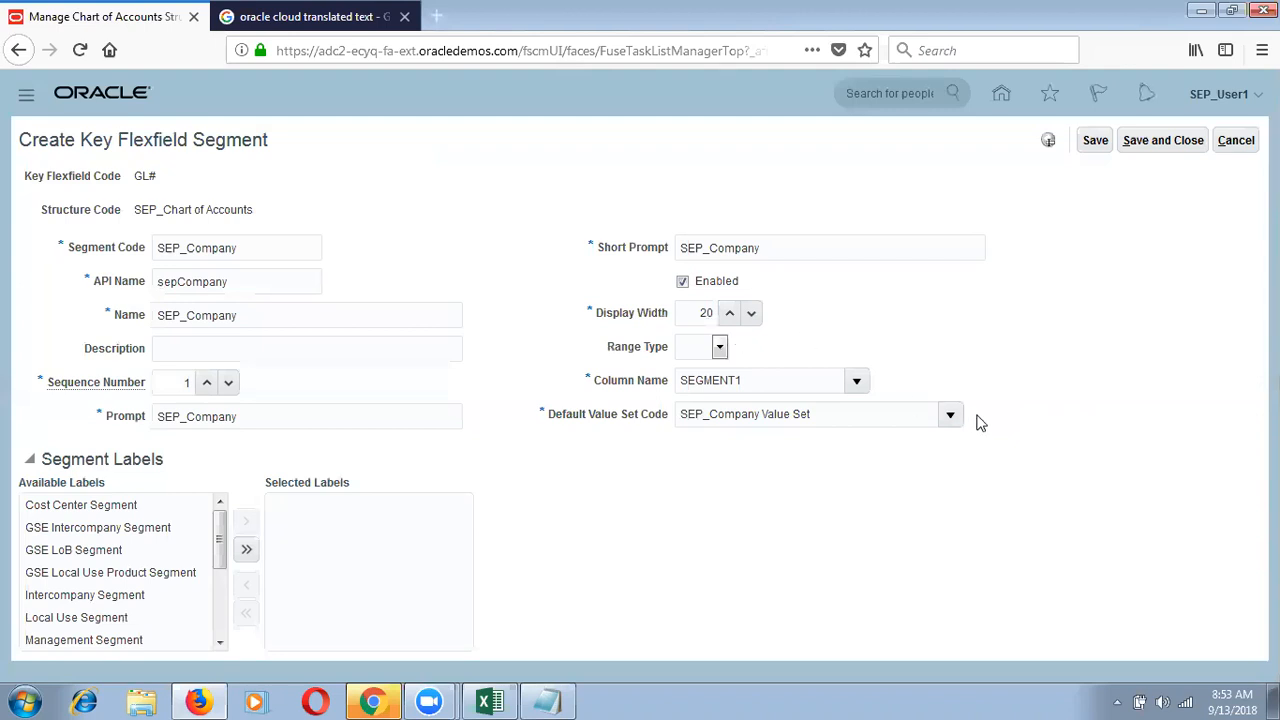
{"action": "left_click_drag", "start_coordinate": [977, 423], "coordinate": [727, 258]}
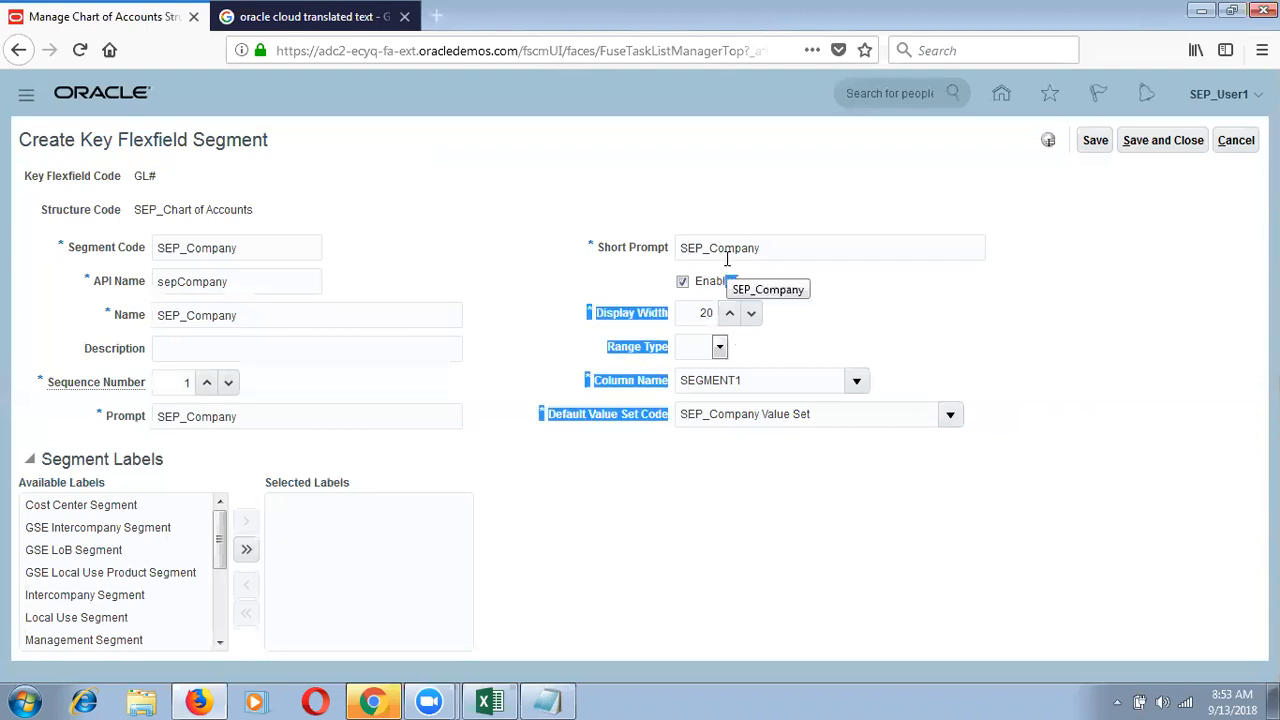
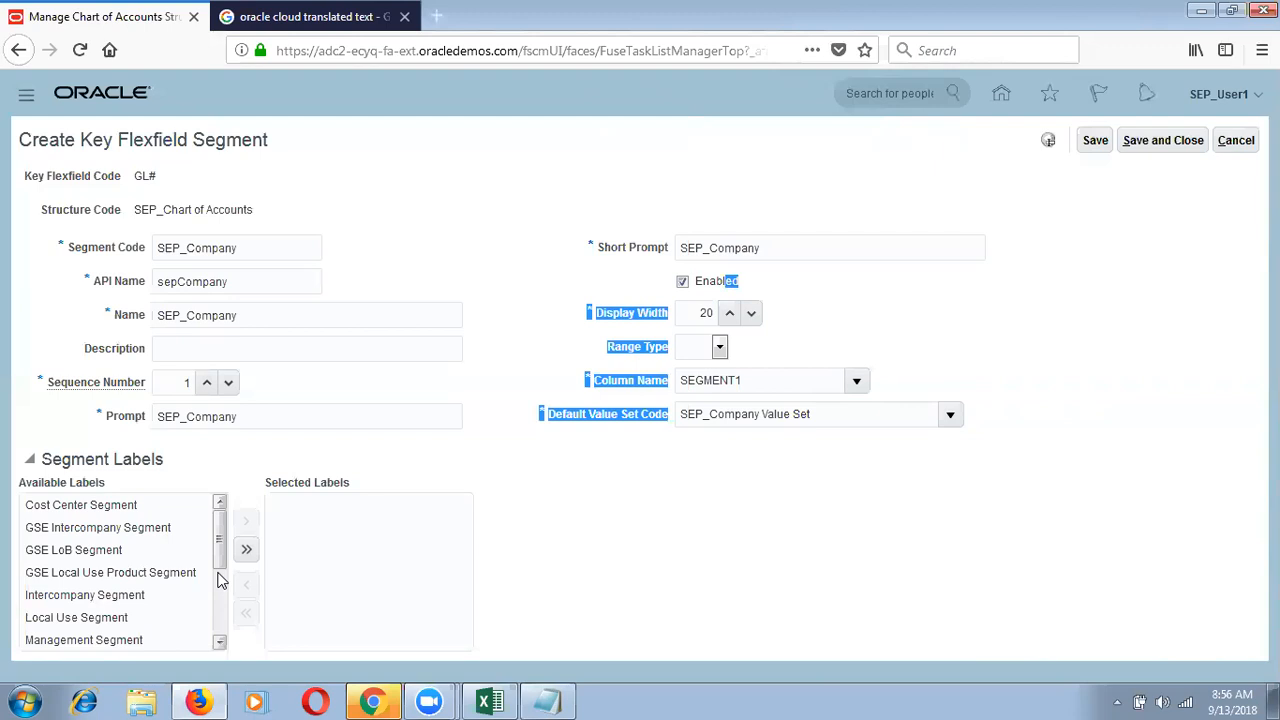
- Find and select the Primary Balancing Segment label among the segment's available labels
{"action": "scroll", "coordinate": [221, 580], "scroll_direction": "down", "scroll_amount": 3}
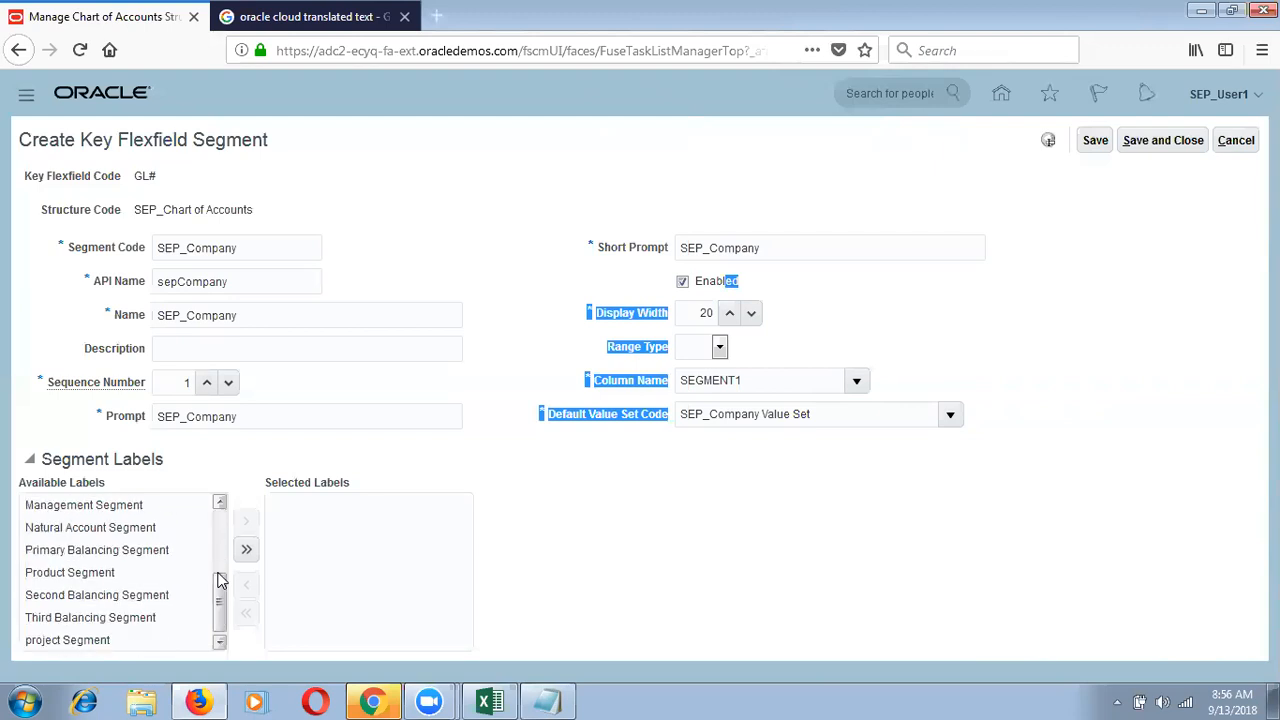
{"action": "left_click", "coordinate": [167, 555]}
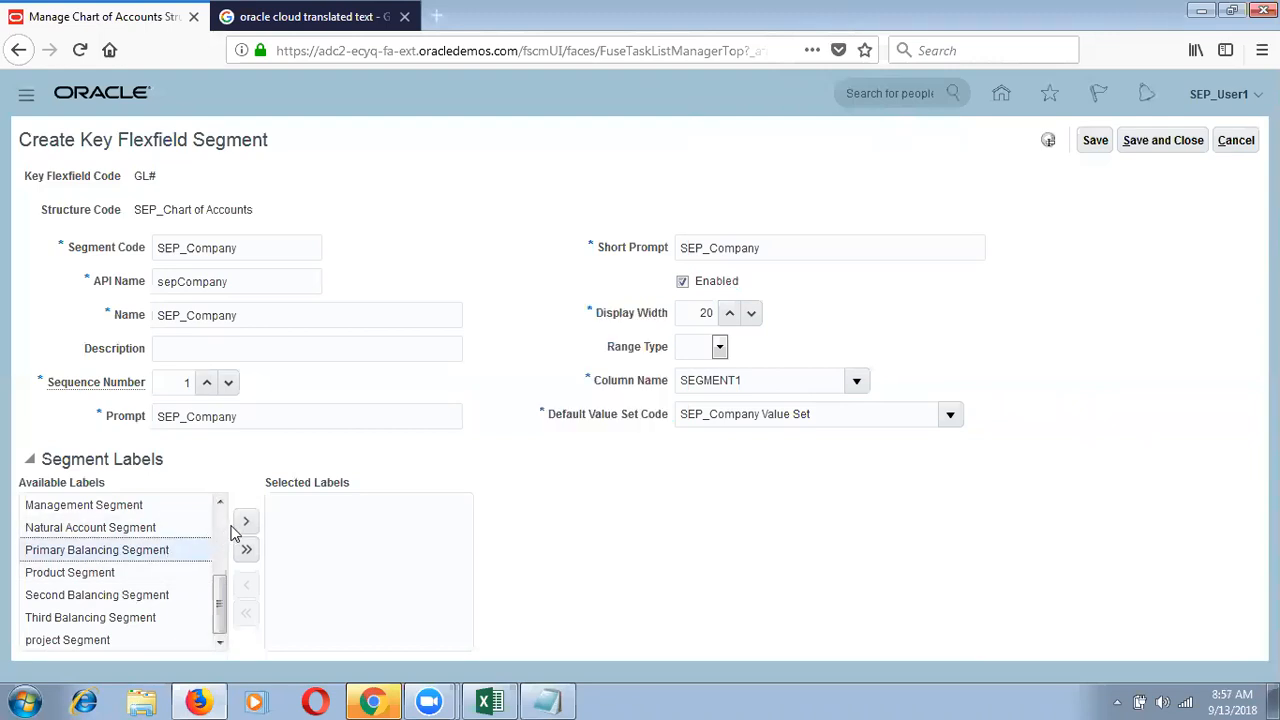
{"action": "left_click_drag", "start_coordinate": [105, 482], "coordinate": [30, 467]}
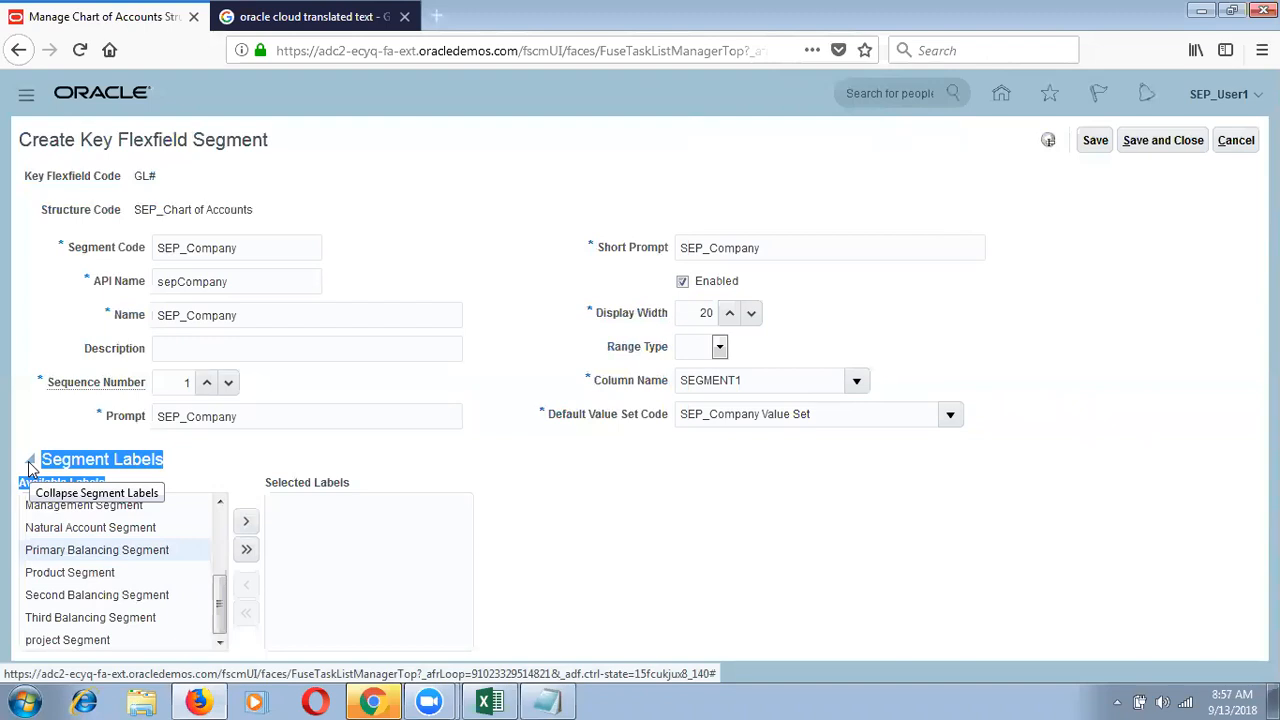
- Switch to Notepad and start a note line reading Flex Field Qualifier below the account combination
{"action": "left_click", "coordinate": [556, 700]}
{"action": "key", "text": "Return"}
{"action": "key", "text": "Return"}
{"action": "type", "text": "EBS"}
{"action": "key", "text": "BackSpace"}
{"action": "key", "text": "BackSpace"}
{"action": "key", "text": "BackSpace"}
{"action": "key", "text": "BackSpace"}
{"action": "type", "text": "Fl"}
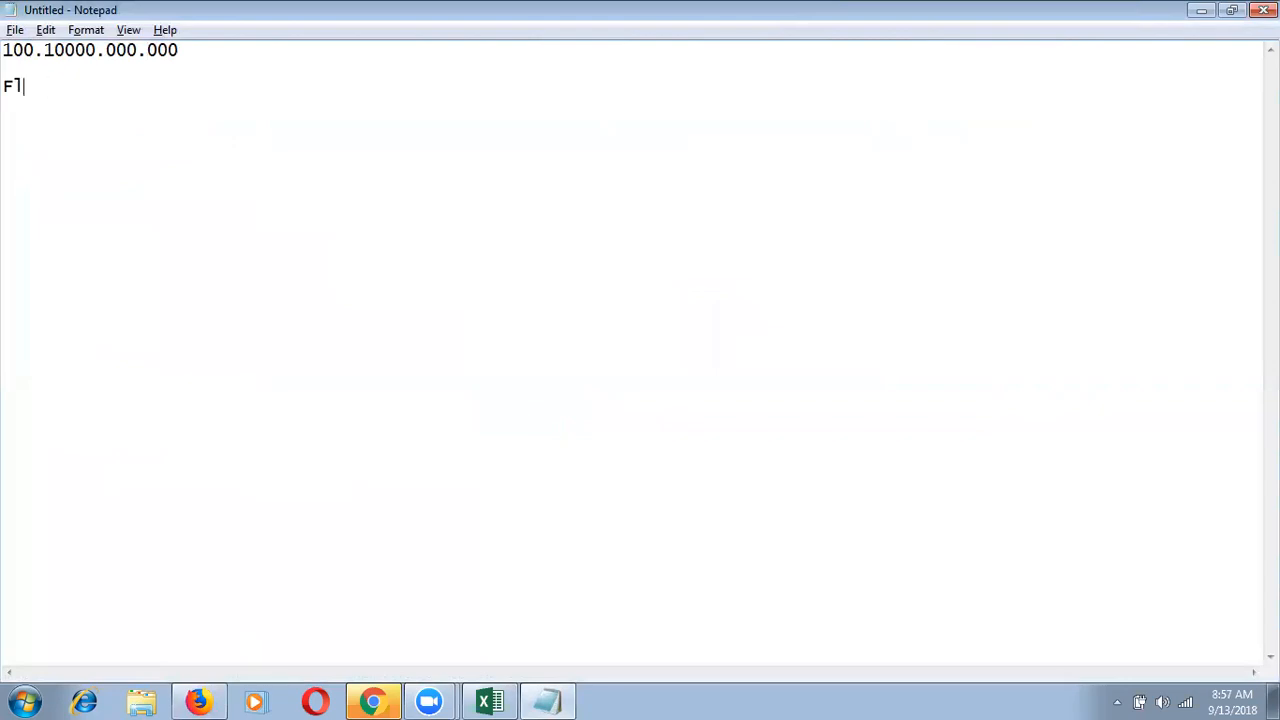
{"action": "type", "text": "ex Field Qualifier 9"}
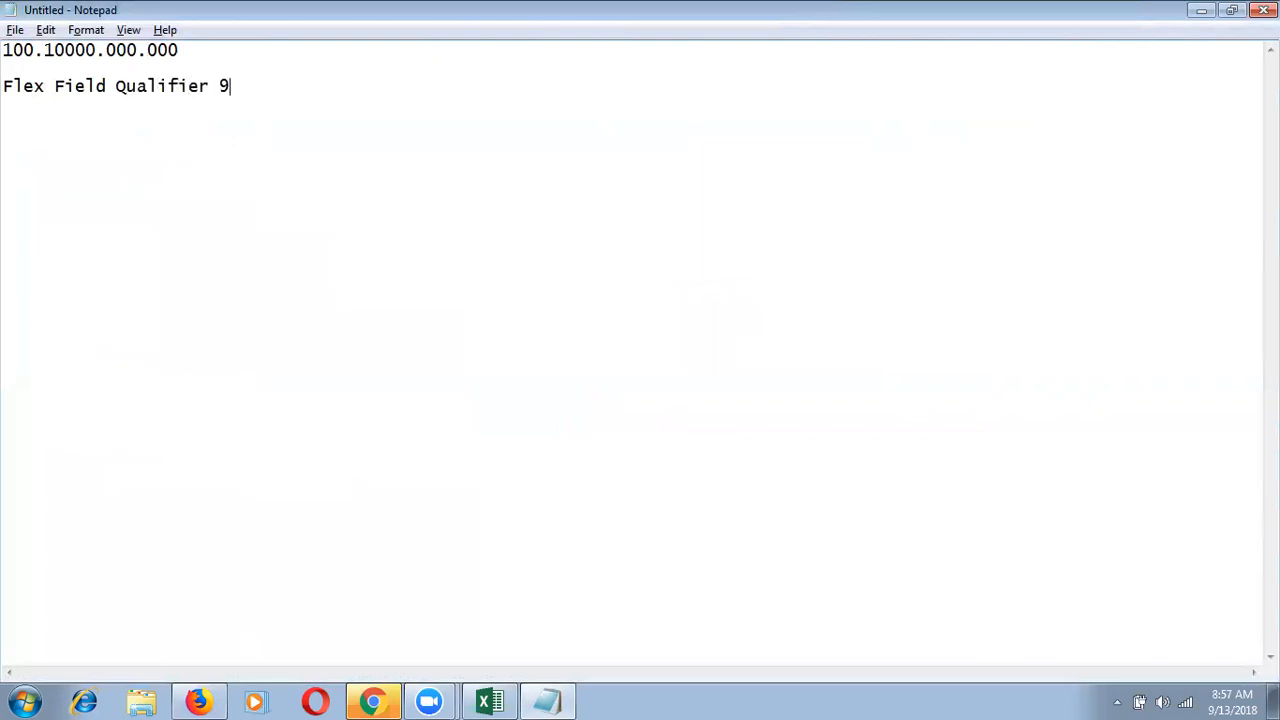
- Complete the note so that it reads Flex Field Qualifier (EBS) = Segment Label (Cloud)
{"action": "type", "text": "EBS)"}
{"action": "key", "text": "BackSpace"}
{"action": "key", "text": "BackSpace"}
{"action": "key", "text": "BackSpace"}
{"action": "key", "text": "BackSpace"}
{"action": "key", "text": "BackSpace"}
{"action": "key", "text": "BackSpace"}
{"action": "type", "text": "(EBS) = Segment "}
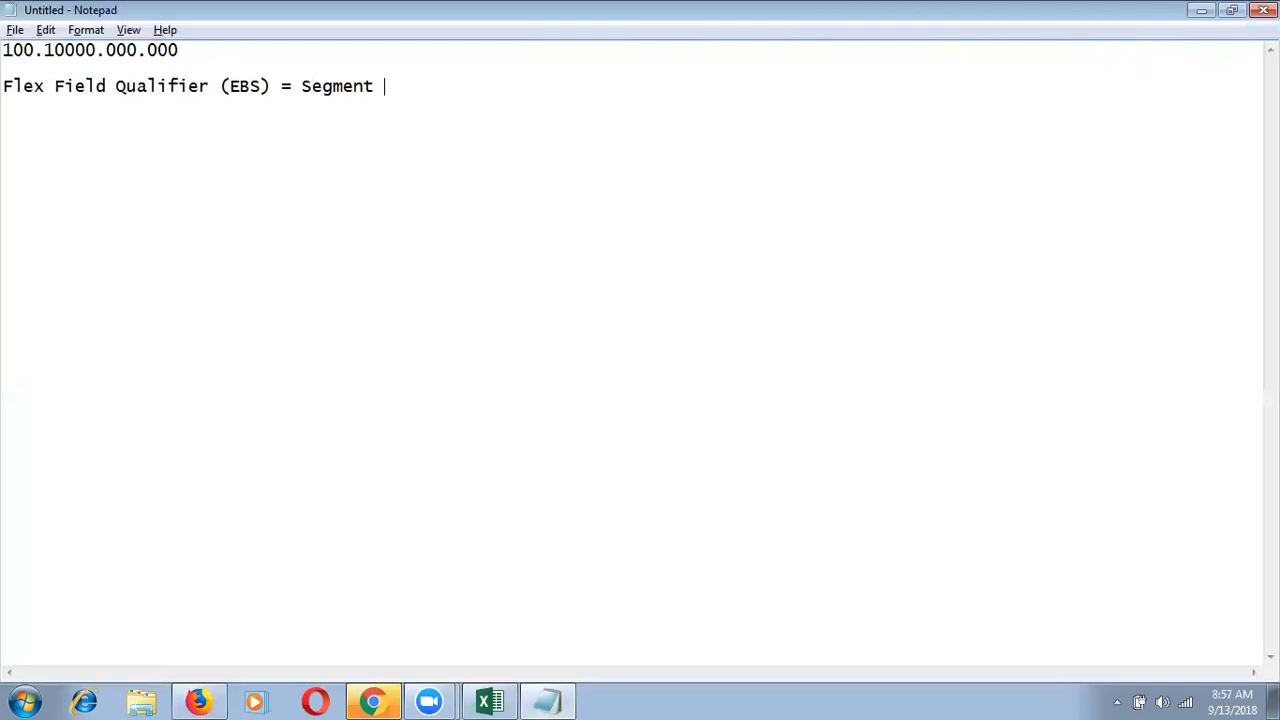
{"action": "type", "text": "Label (Cloud)"}
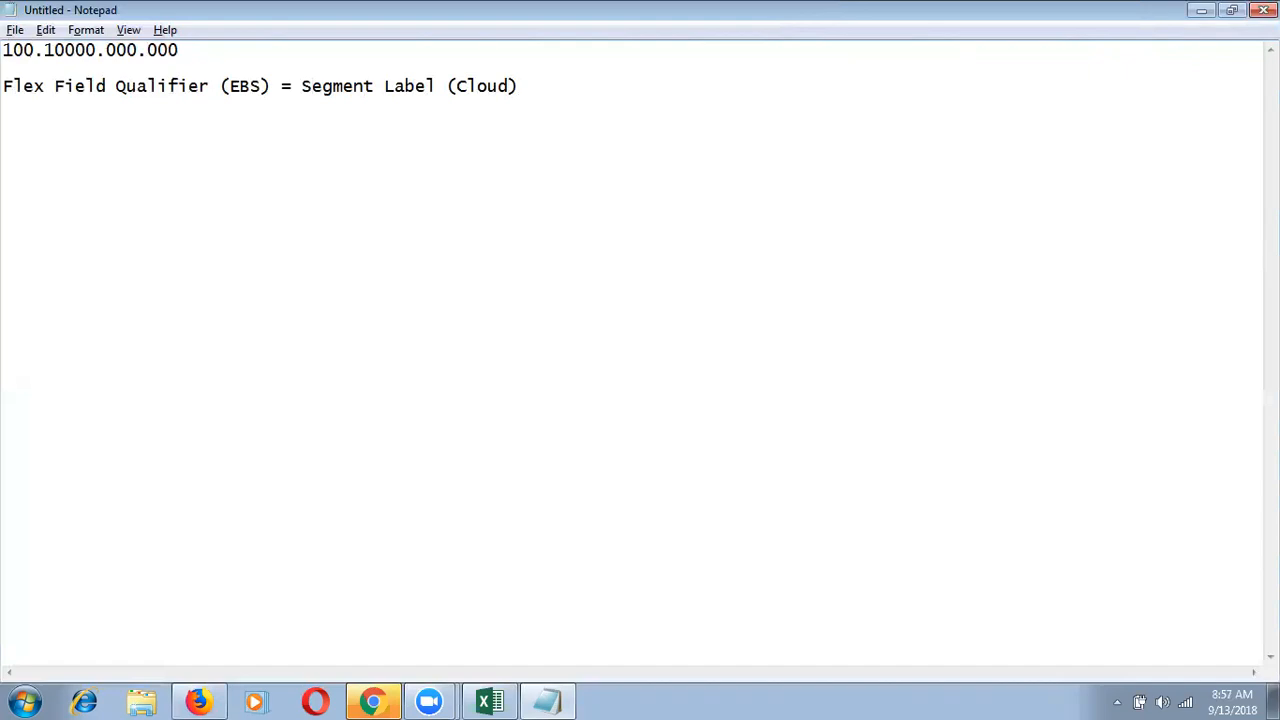
- Return to the segment form in Firefox and assign the Primary Balancing Segment label to the SEP_Company segment
{"action": "key", "text": "alt+Tab"}
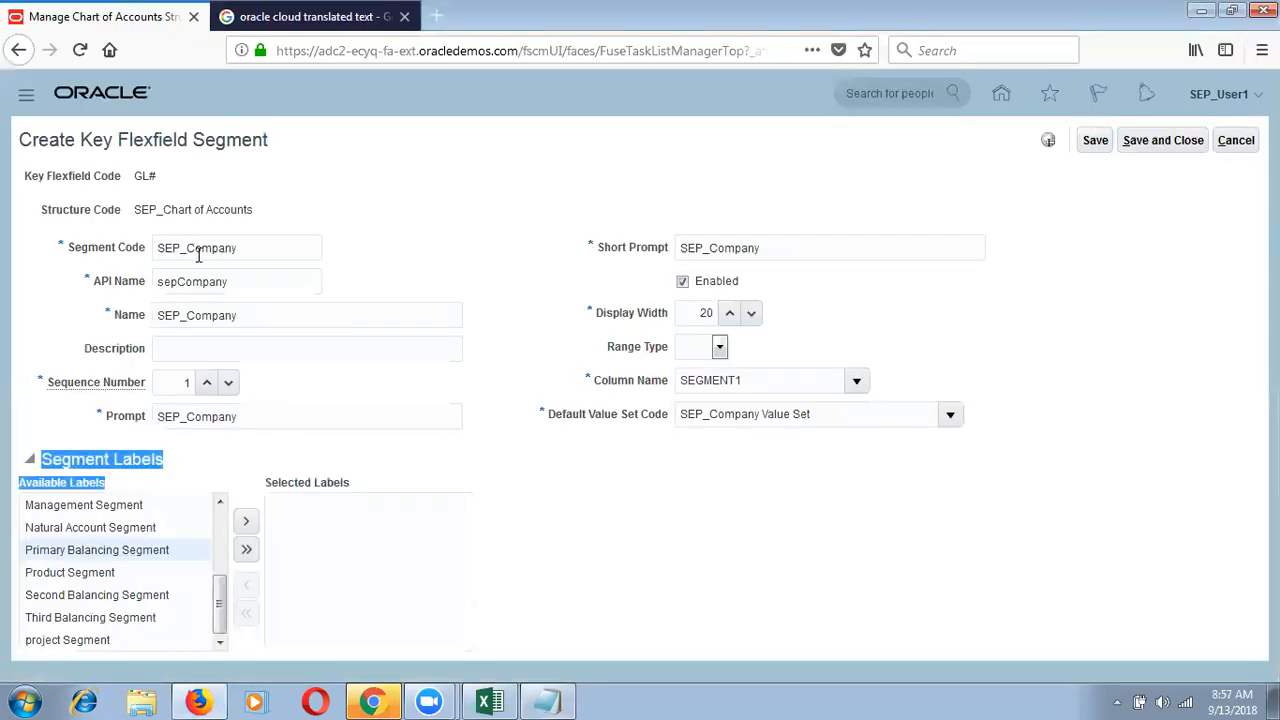
{"action": "left_click", "coordinate": [246, 249]}
{"action": "left_click", "coordinate": [246, 249]}
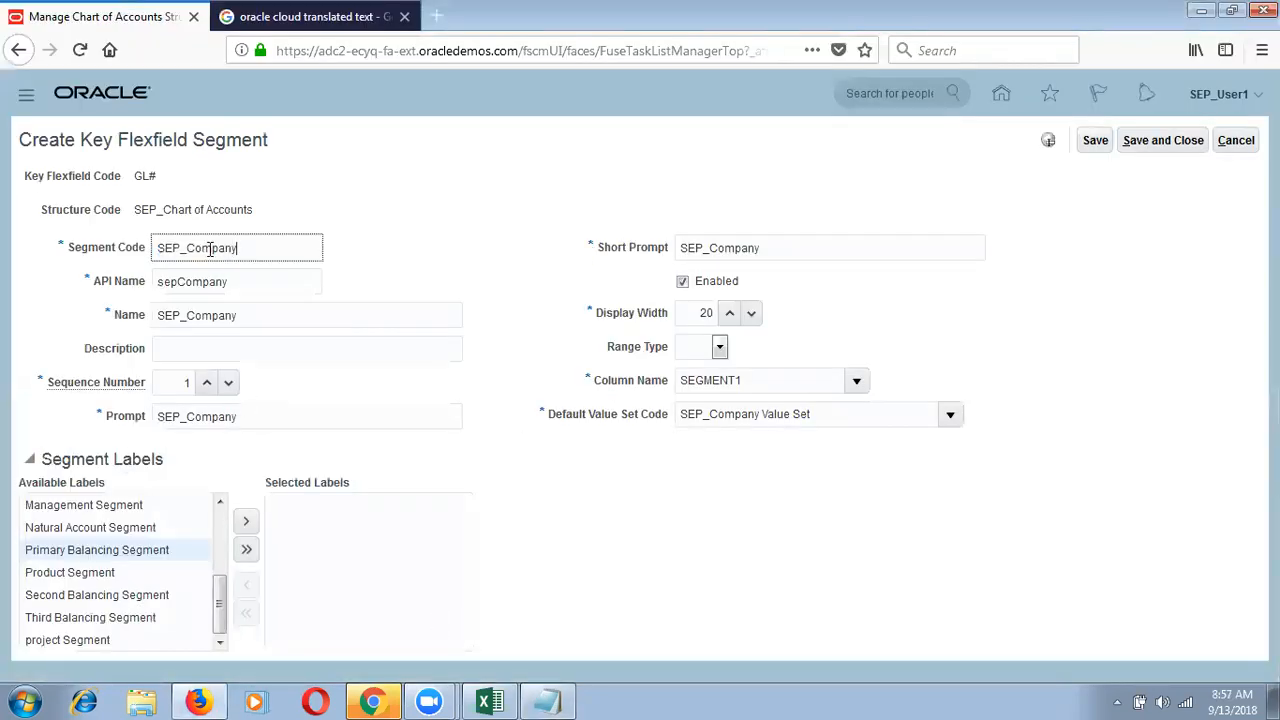
{"action": "mouse_move", "coordinate": [160, 557]}
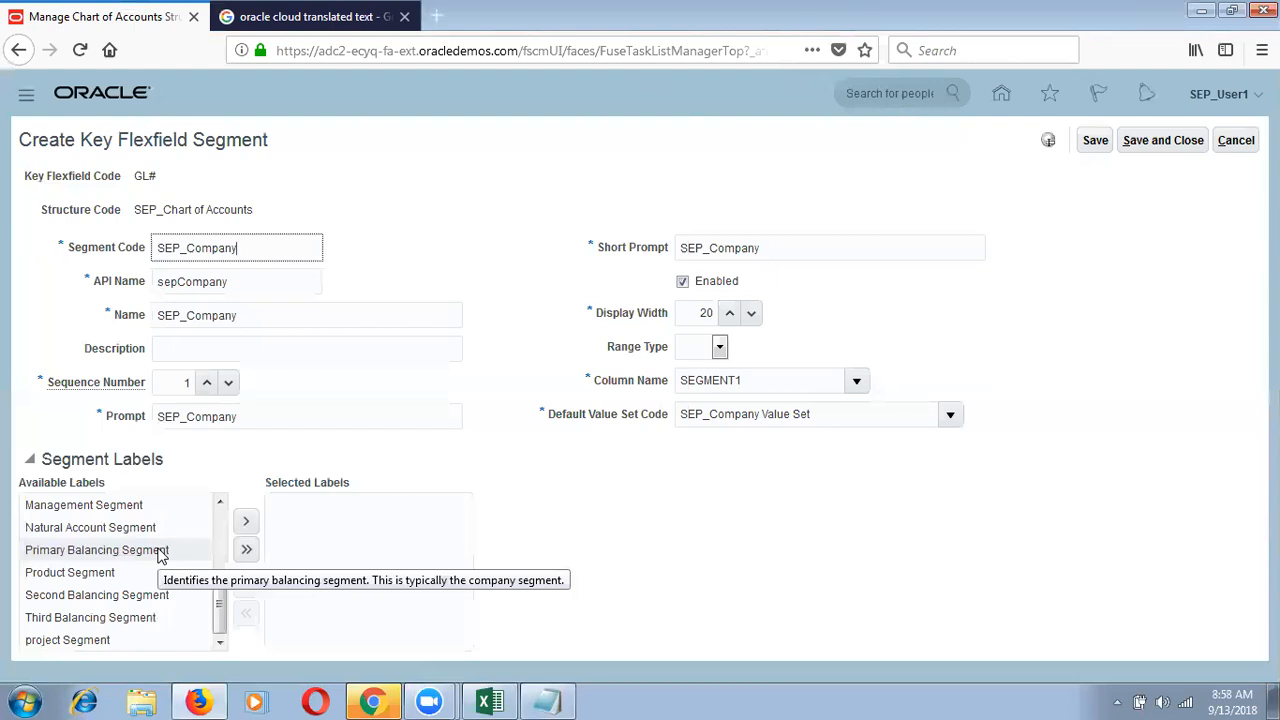
{"action": "left_click", "coordinate": [160, 555]}
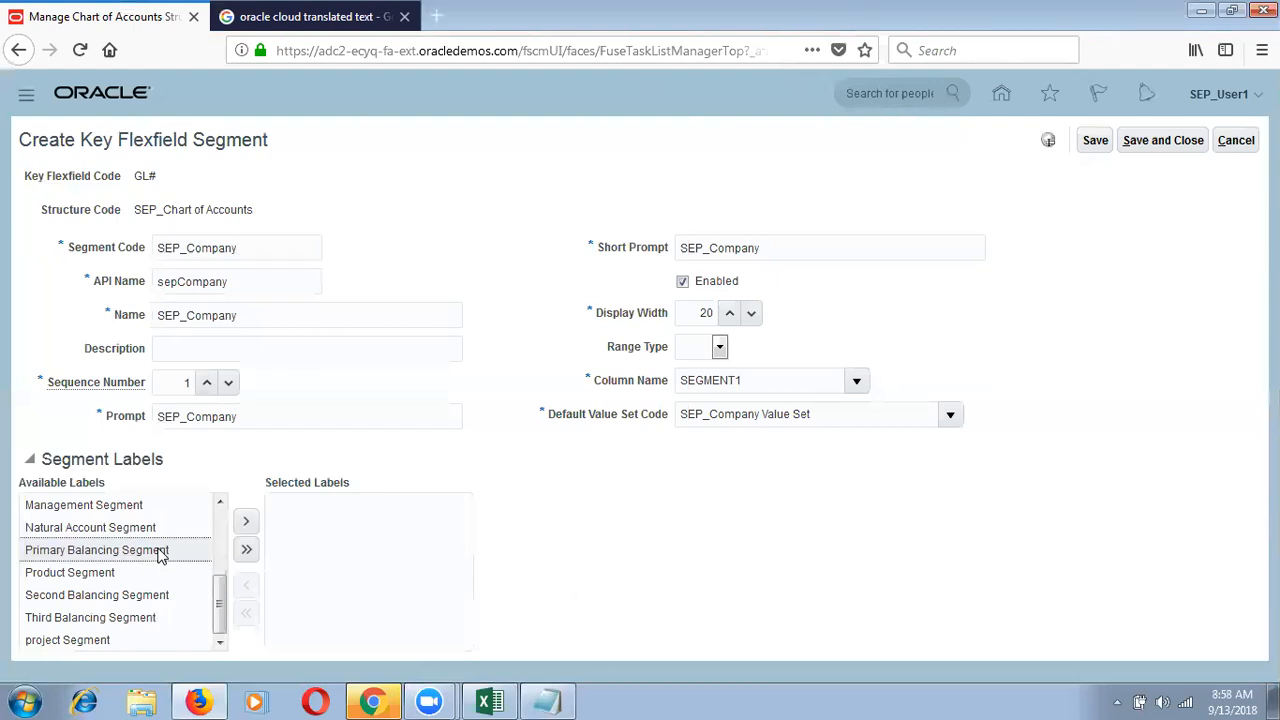
{"action": "left_click", "coordinate": [247, 526]}
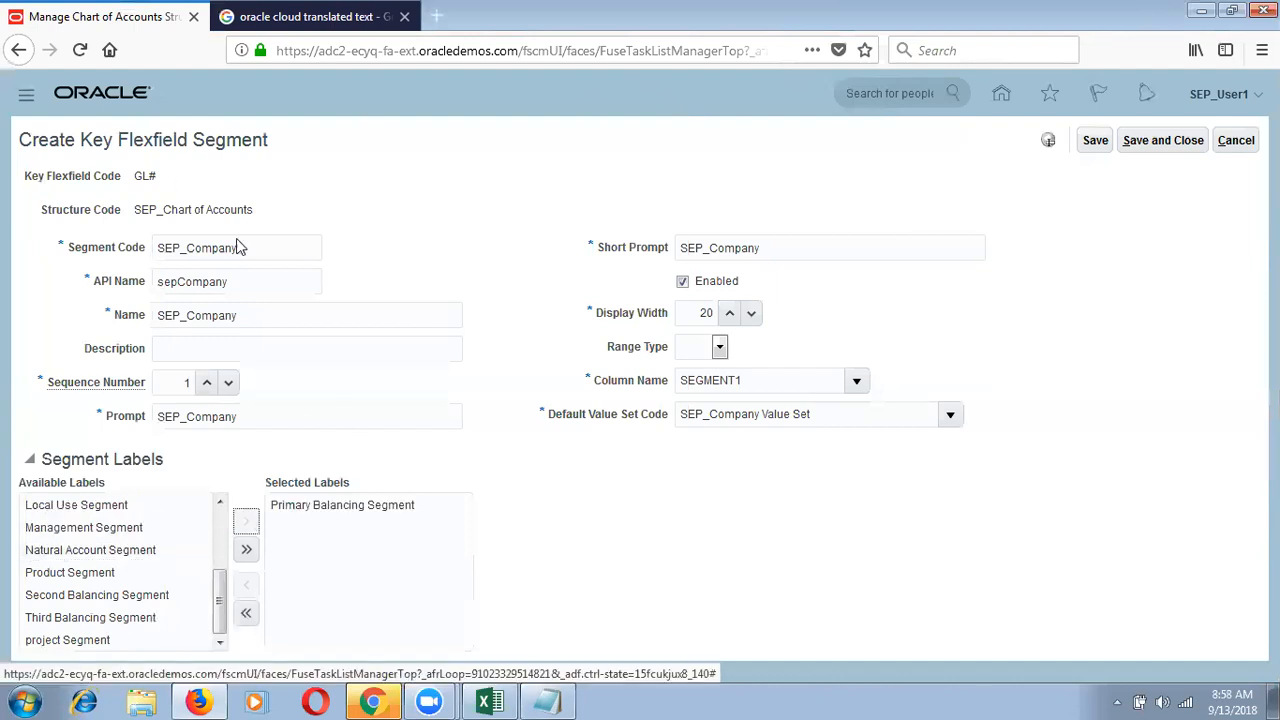
{"action": "left_click_drag", "start_coordinate": [250, 247], "coordinate": [120, 227]}
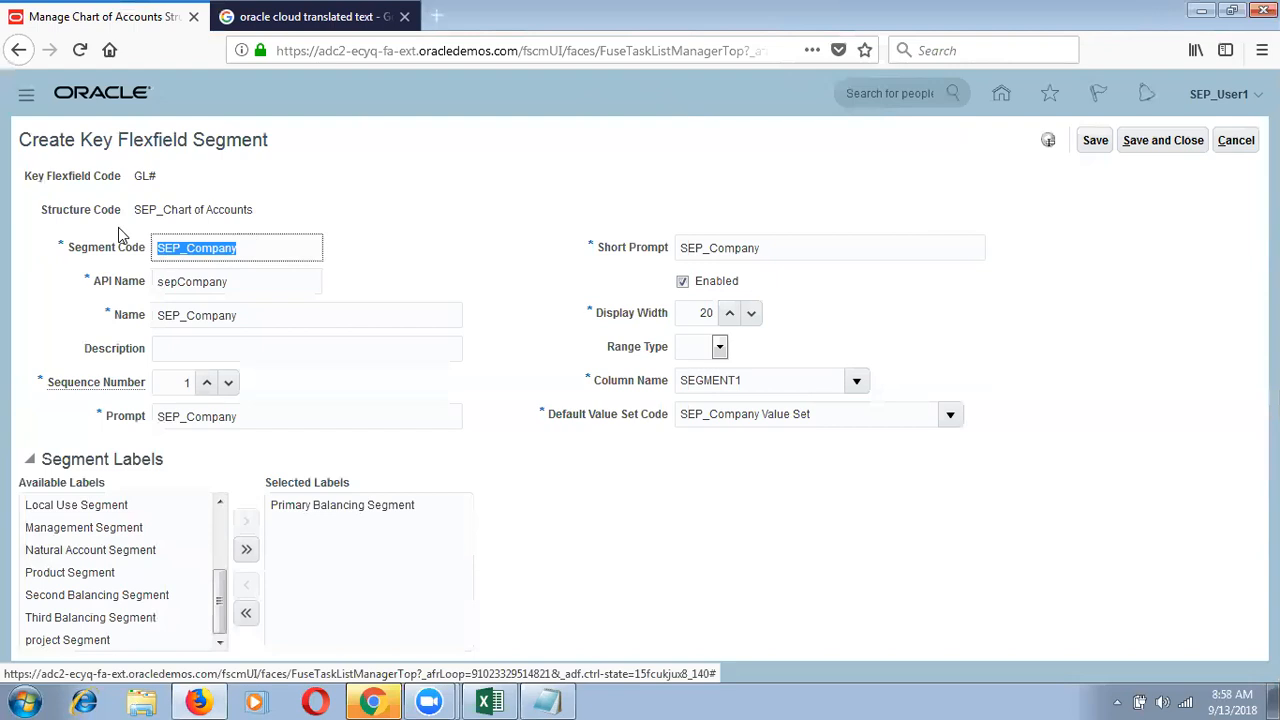
{"action": "left_click", "coordinate": [337, 510]}
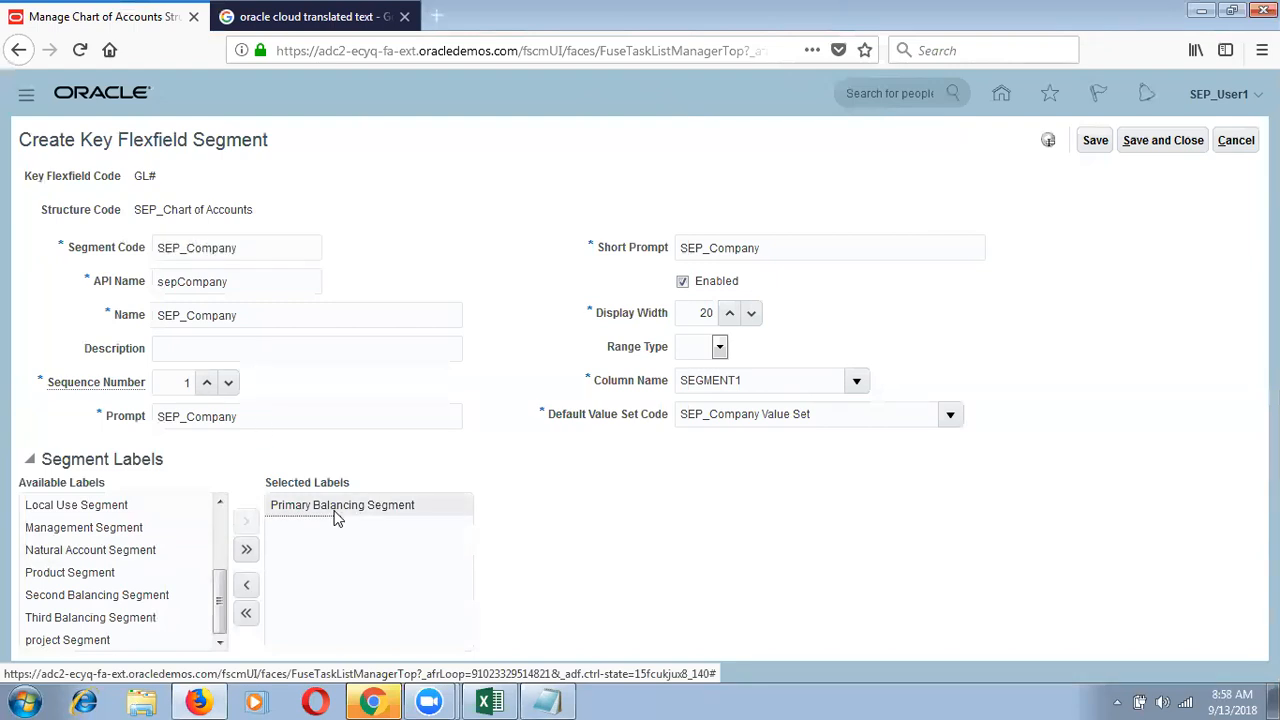
- Save the SEP_Company segment with its Primary Balancing Segment label and return to the SEP_Chart of Accounts structure
{"action": "double_click", "coordinate": [244, 250]}
{"action": "left_click_drag", "start_coordinate": [165, 228], "coordinate": [134, 220]}
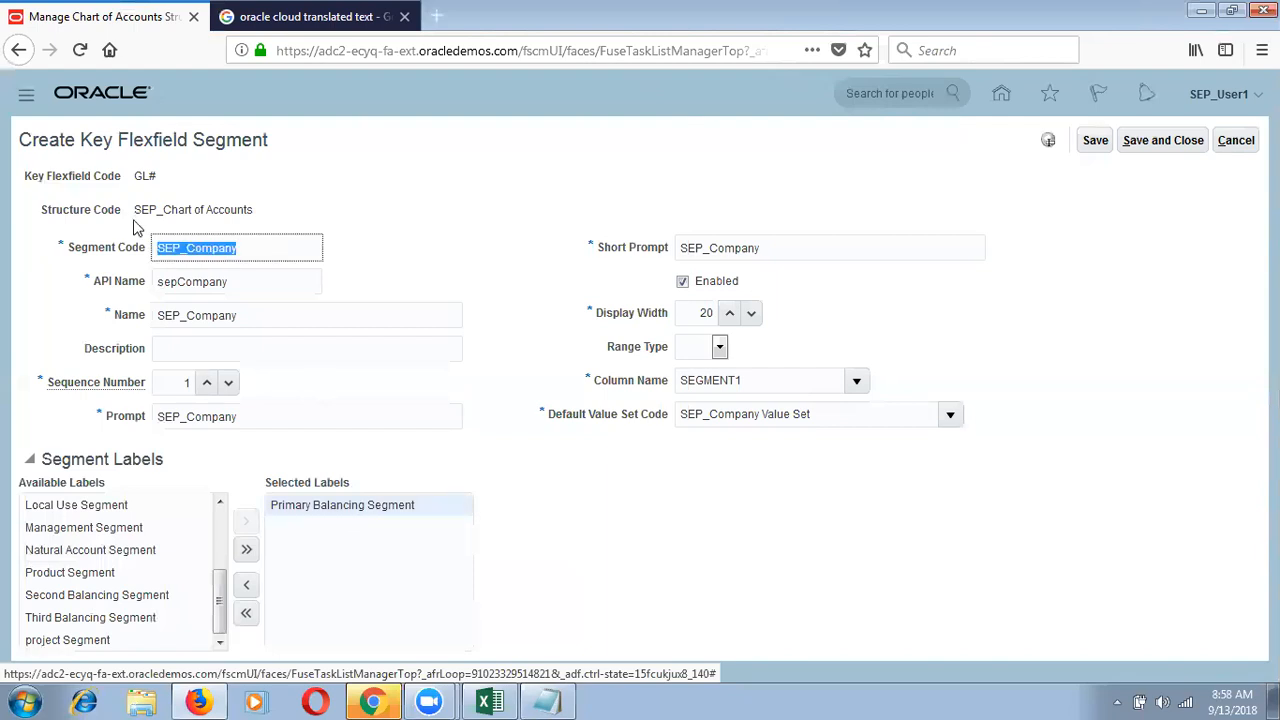
{"action": "left_click", "coordinate": [421, 510]}
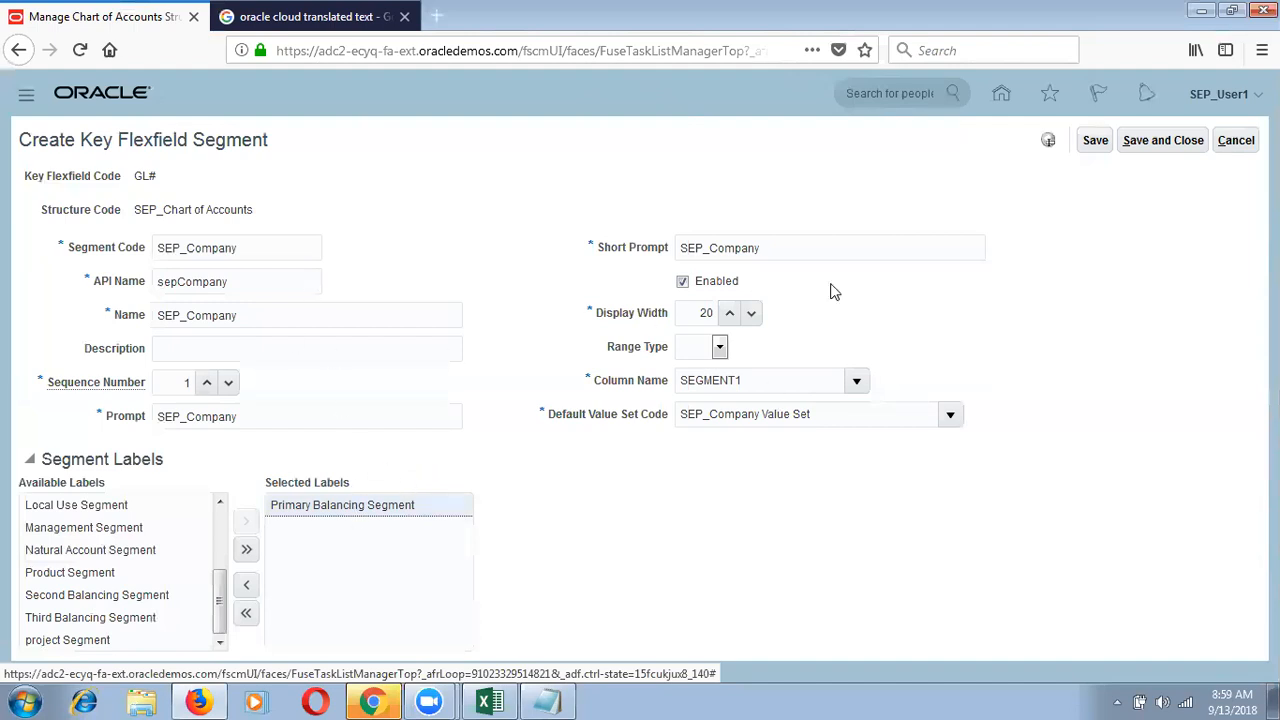
{"action": "left_click", "coordinate": [1095, 140]}
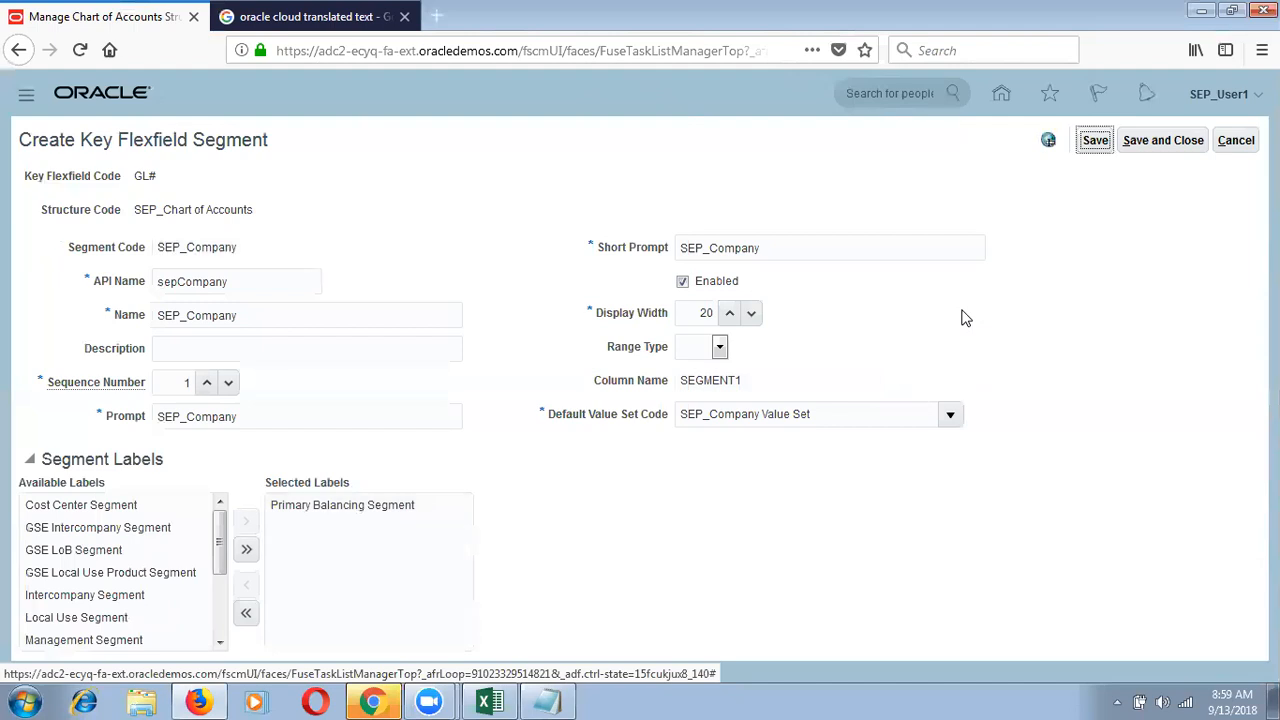
{"action": "left_click", "coordinate": [898, 62]}
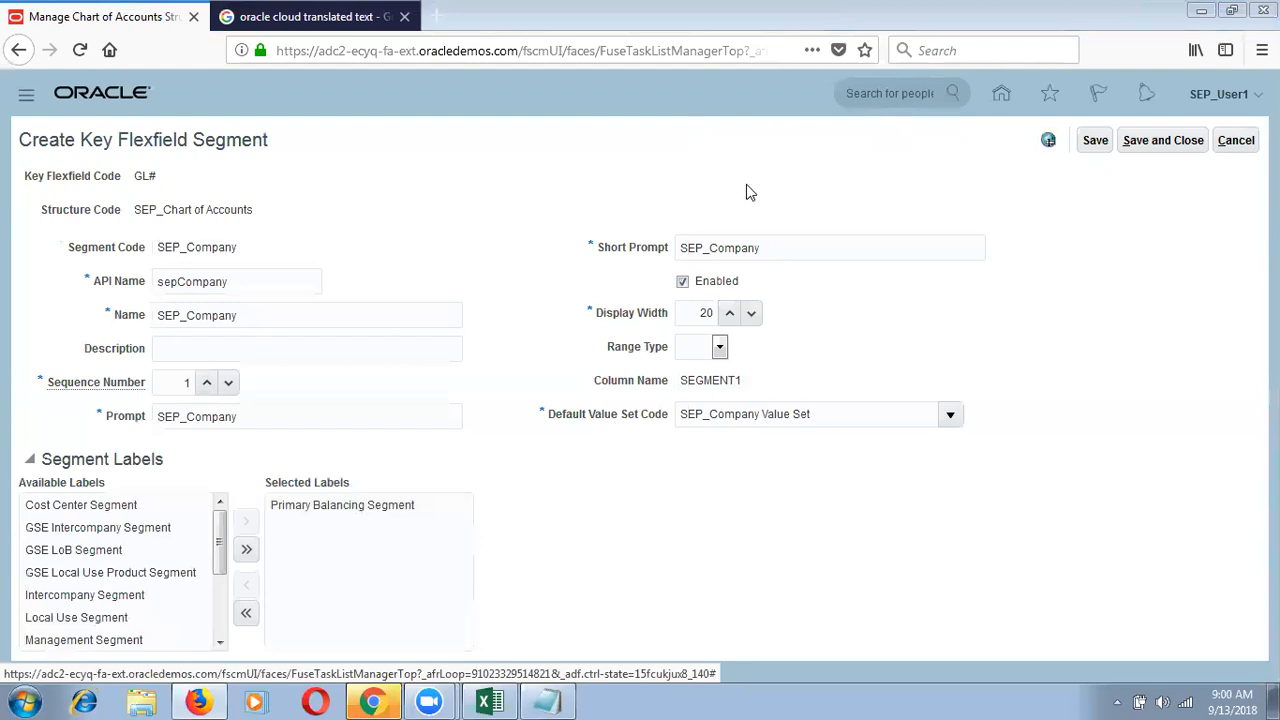
{"action": "left_click", "coordinate": [1170, 142]}
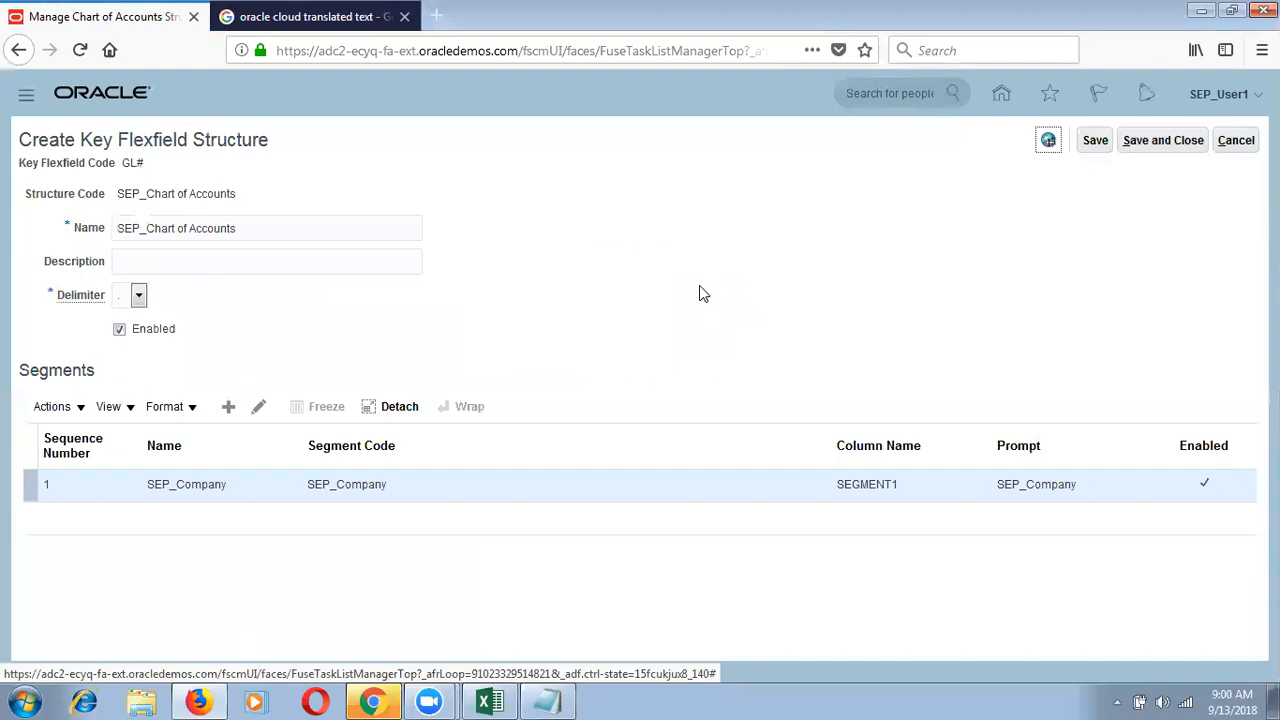
- Add a new segment to the structure with SEP_Account as its segment code and name
{"action": "left_click", "coordinate": [238, 406]}
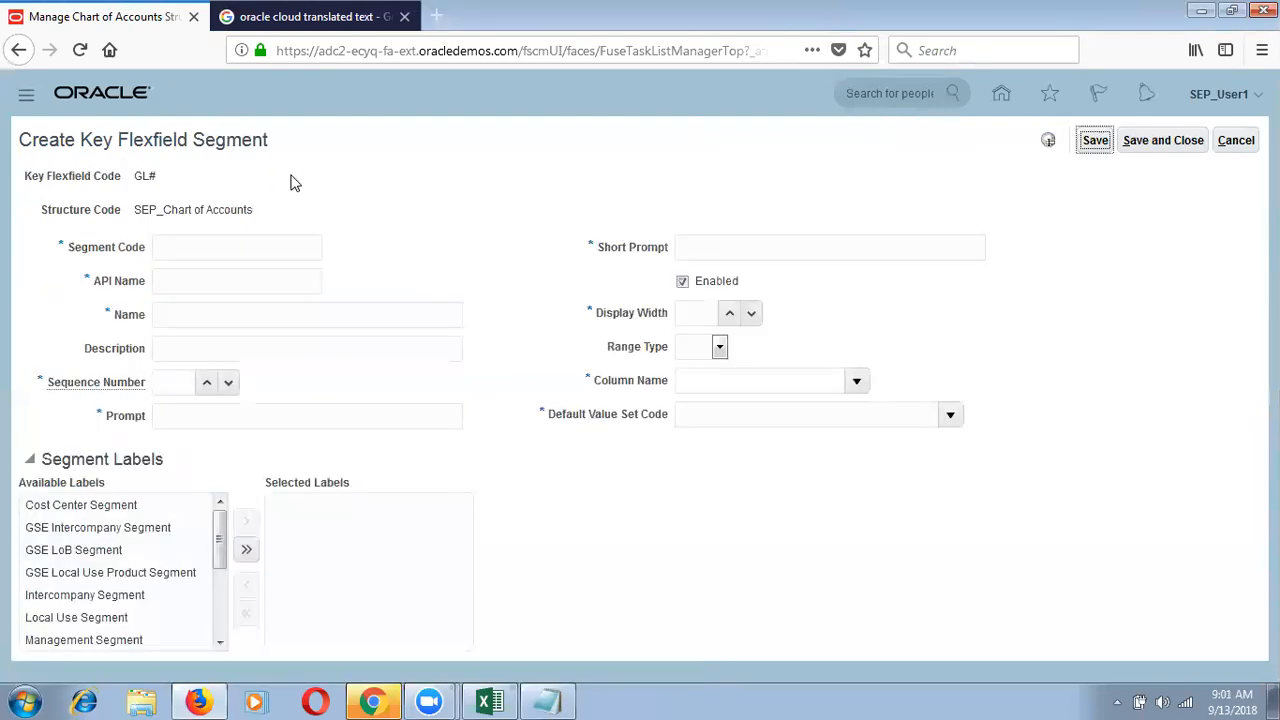
{"action": "left_click", "coordinate": [278, 238]}
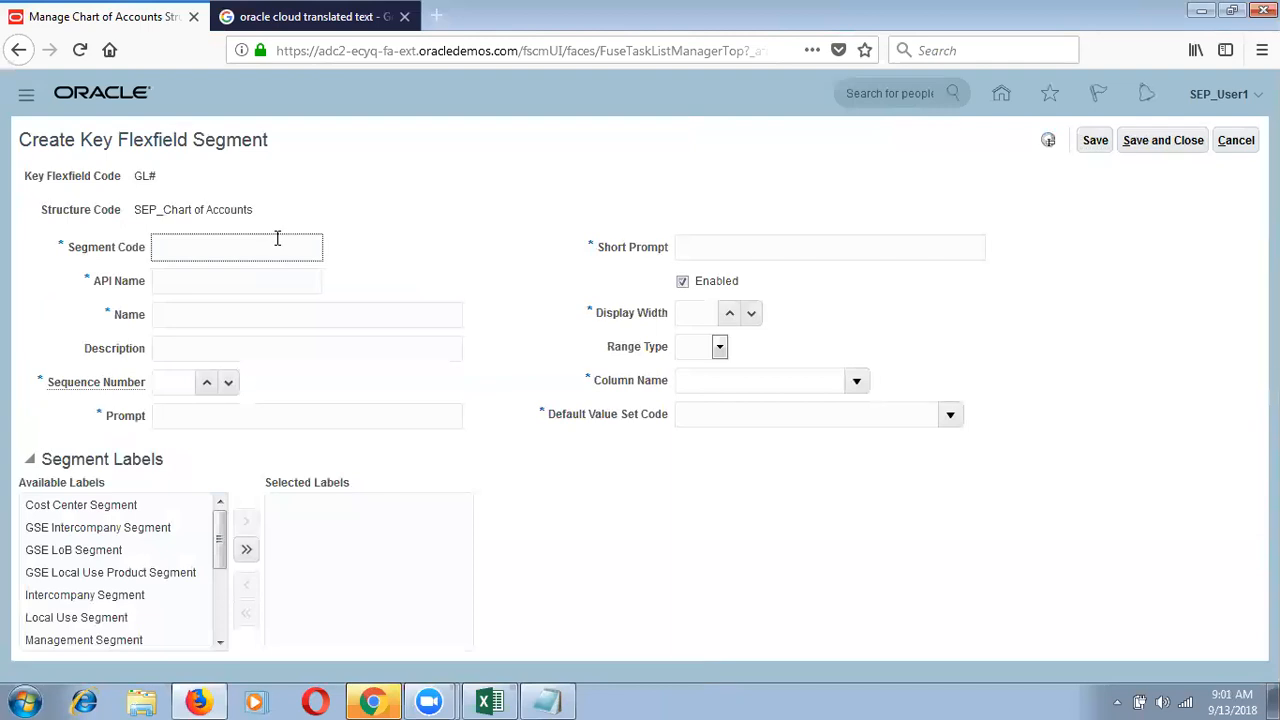
{"action": "type", "text": "SEP_A"}
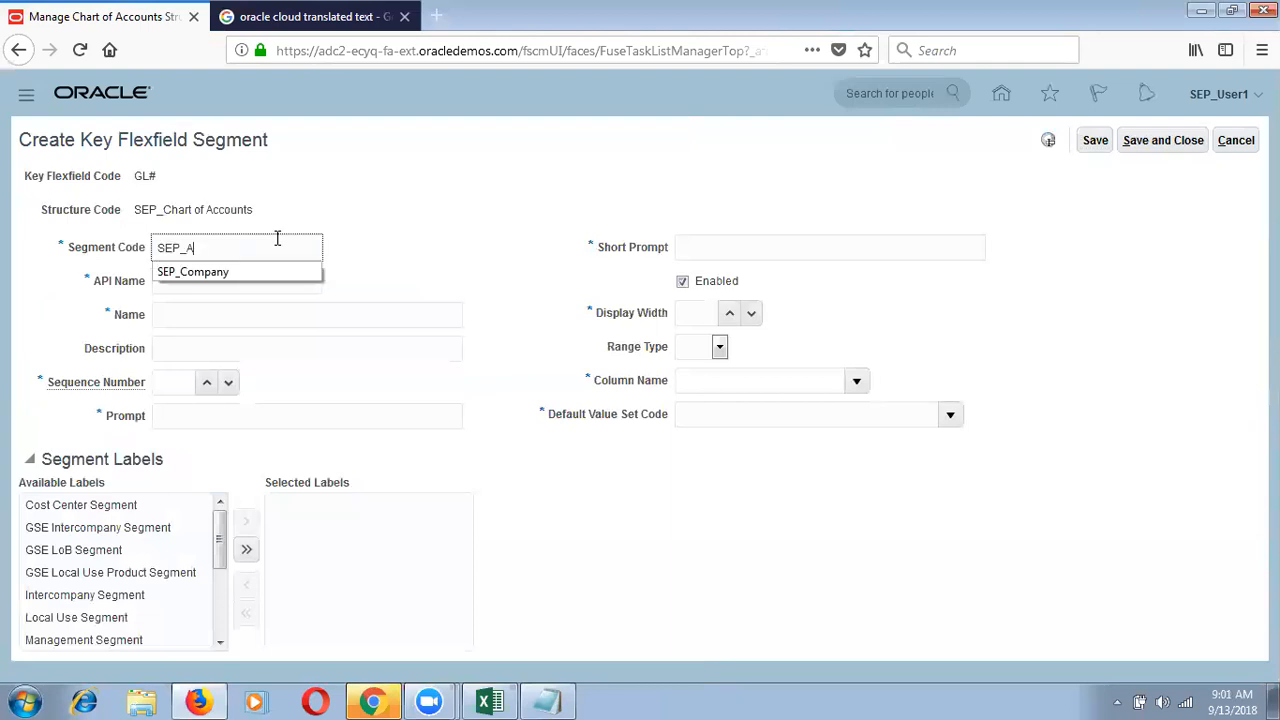
{"action": "type", "text": "ccount"}
{"action": "double_click", "coordinate": [277, 238]}
{"action": "key", "text": "ctrl+c"}
{"action": "key", "text": "Tab"}
{"action": "key", "text": "Tab"}
{"action": "key", "text": "ctrl+v"}
- Give the SEP_Account segment sequence number 2, prompt and short prompt SEP_Account, and a display width of 20
{"action": "key", "text": "Tab"}
{"action": "key", "text": "Tab"}
{"action": "type", "text": "2"}
{"action": "key", "text": "Tab"}
{"action": "key", "text": "ctrl+v"}
{"action": "key", "text": "Tab"}
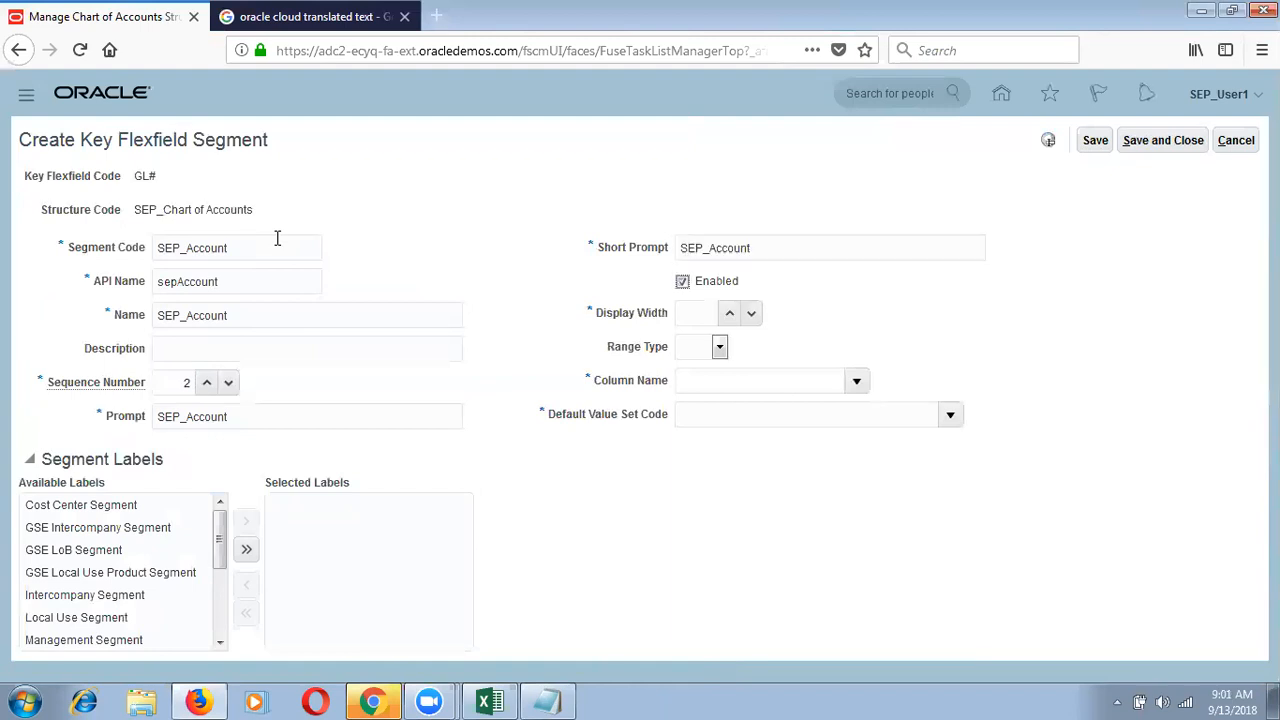
{"action": "key", "text": "Tab"}
{"action": "type", "text": "20"}
{"action": "key", "text": "Tab"}
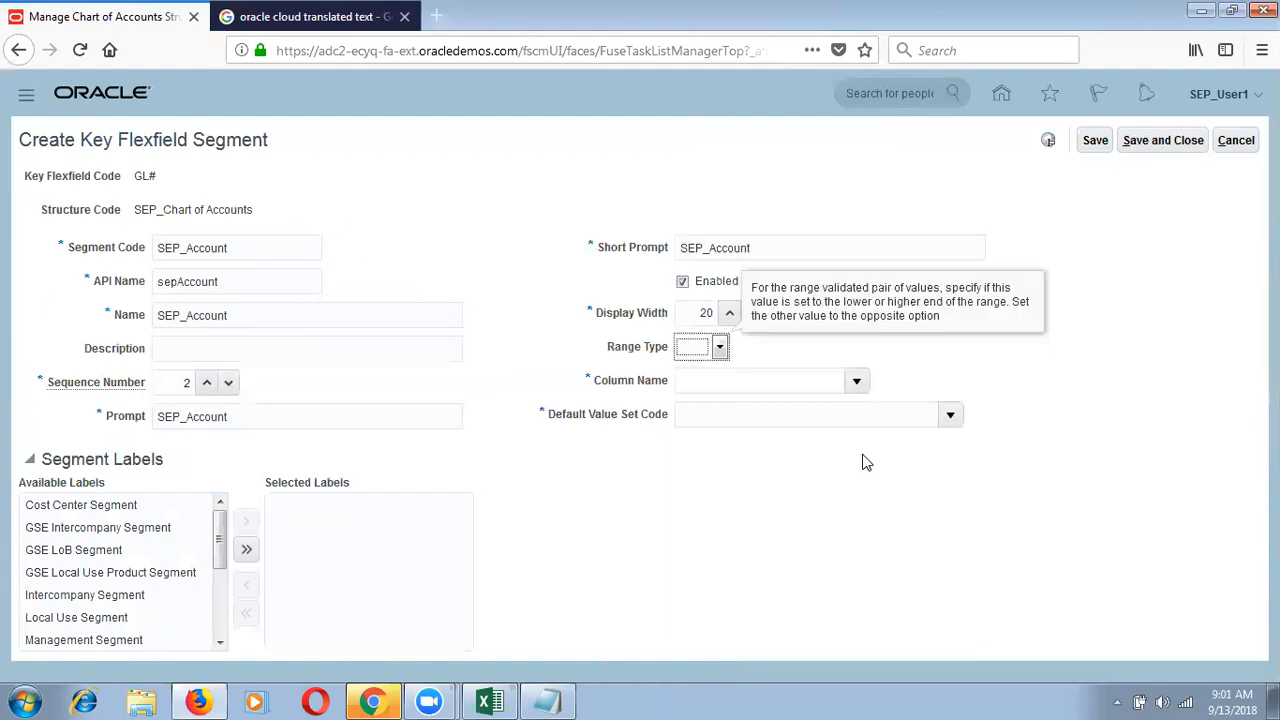
- Map the SEP_Account segment to column SEGMENT2 and choose SEP_Account Value Set as its default value set
{"action": "left_click", "coordinate": [857, 381]}
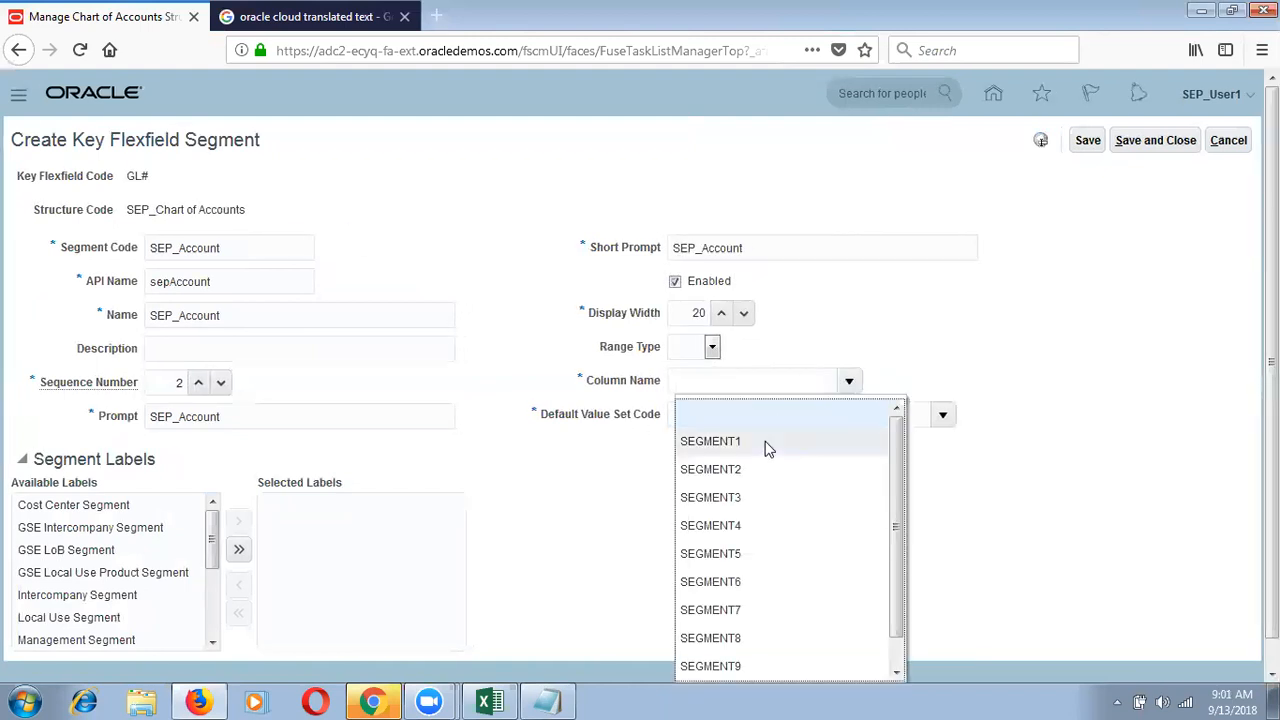
{"action": "left_click", "coordinate": [750, 469]}
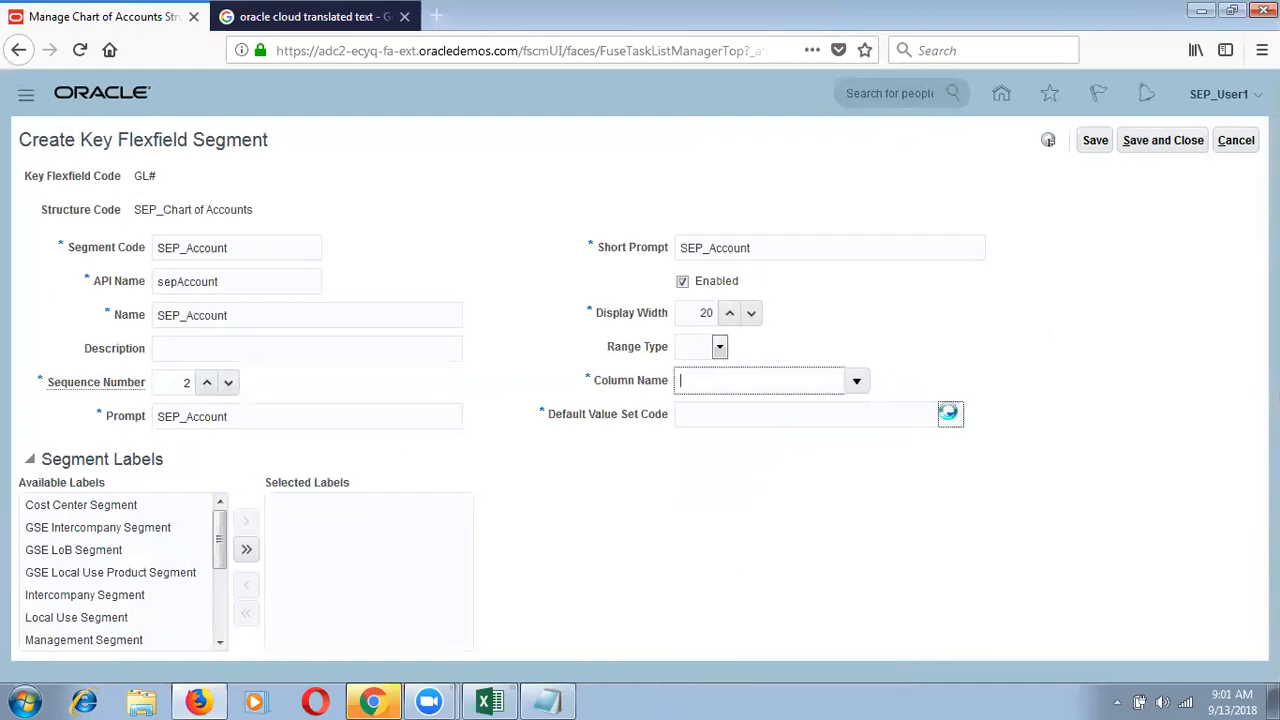
{"action": "left_click", "coordinate": [709, 385]}
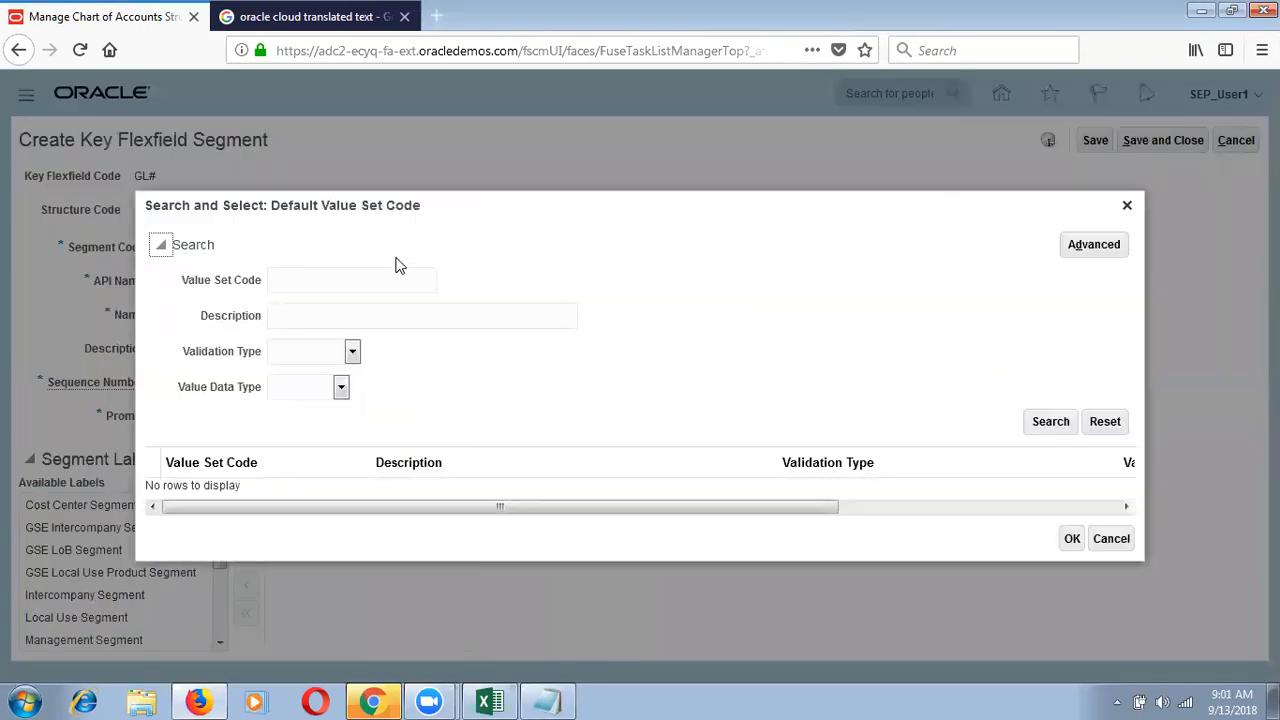
{"action": "left_click", "coordinate": [382, 272]}
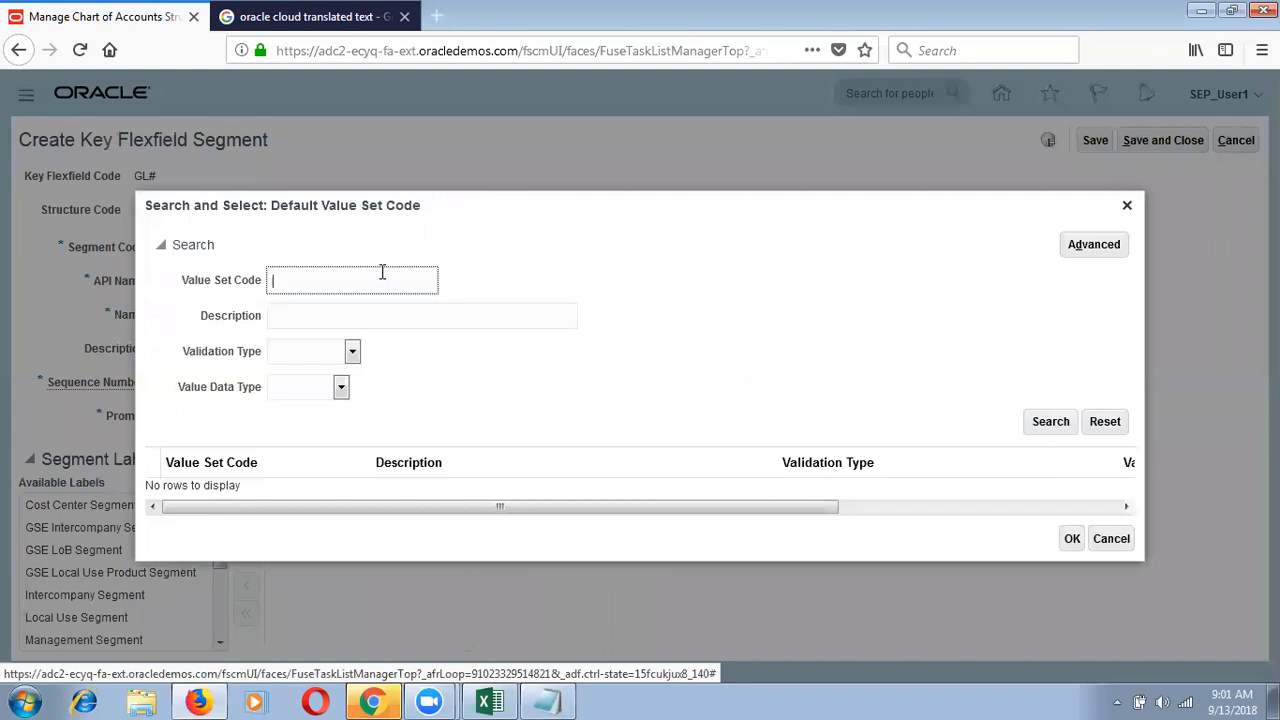
{"action": "type", "text": "SEP%"}
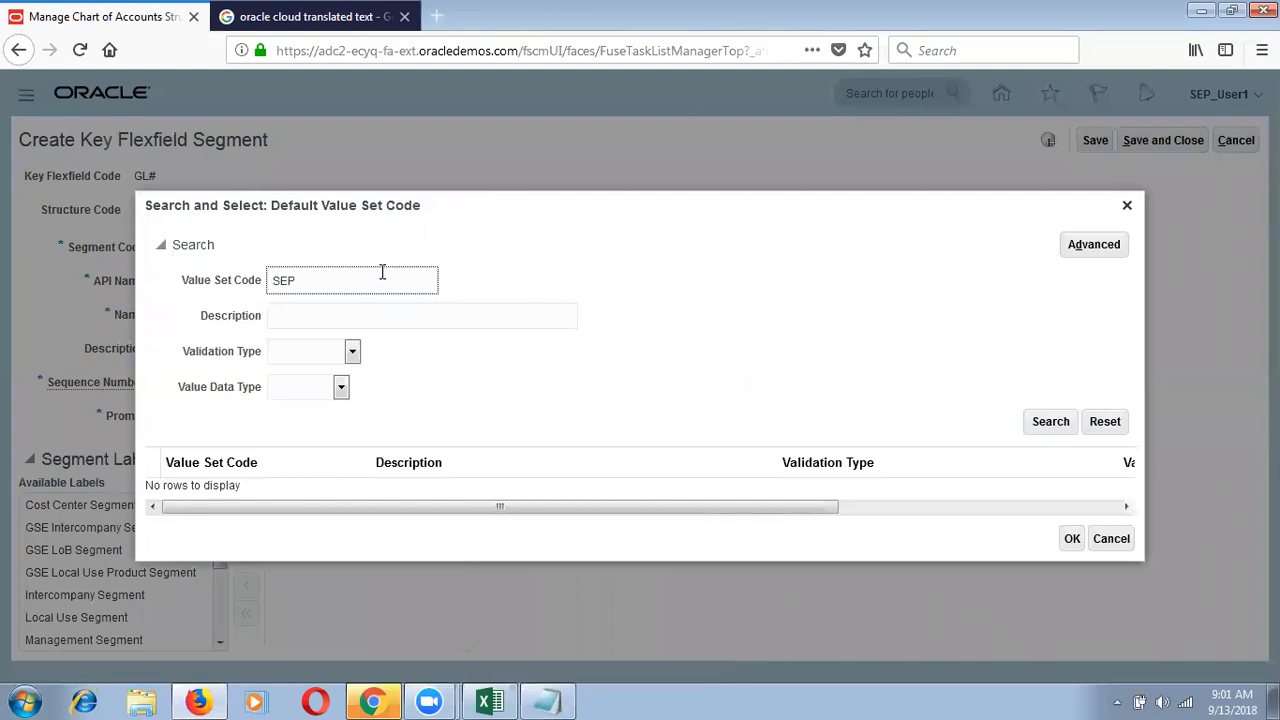
{"action": "key", "text": "Return"}
{"action": "left_click", "coordinate": [486, 453]}
{"action": "left_click", "coordinate": [1071, 592]}
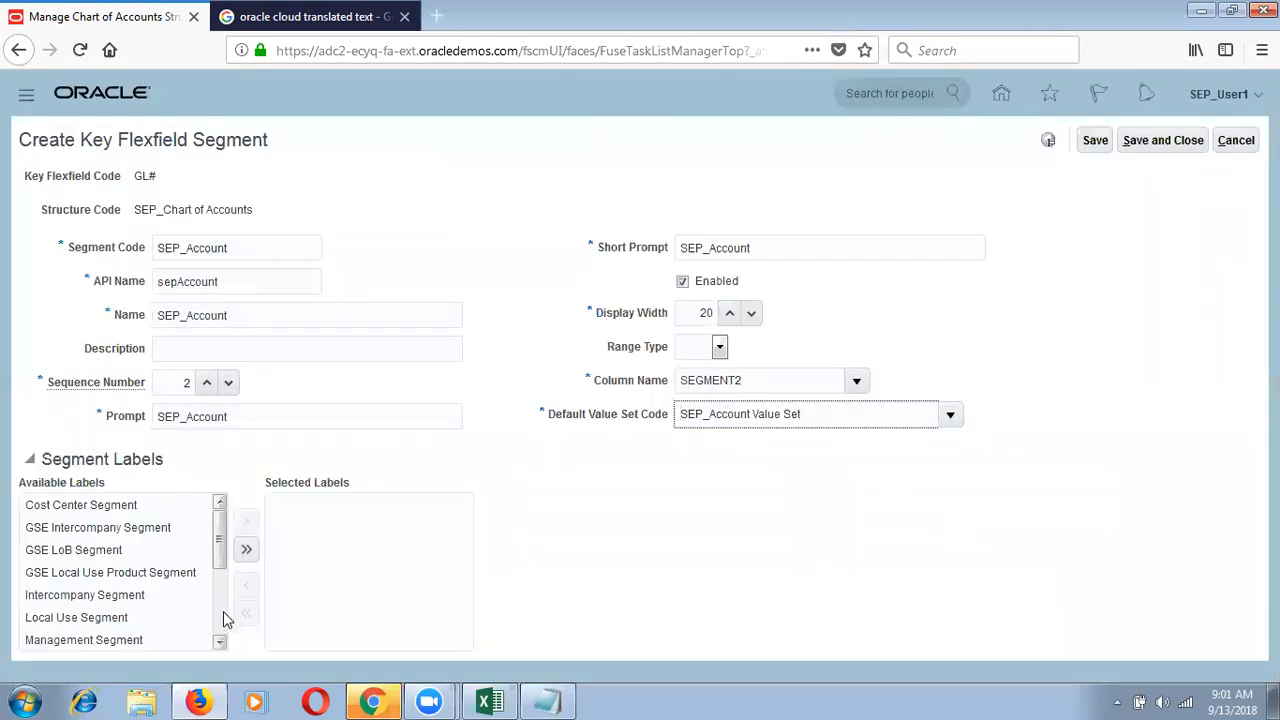
- Assign the Natural Account Segment label to the SEP_Account segment, then save the segment and close it
{"action": "scroll", "coordinate": [223, 611], "scroll_direction": "down", "scroll_amount": 3}
{"action": "left_click", "coordinate": [180, 522]}
{"action": "left_click", "coordinate": [242, 526]}
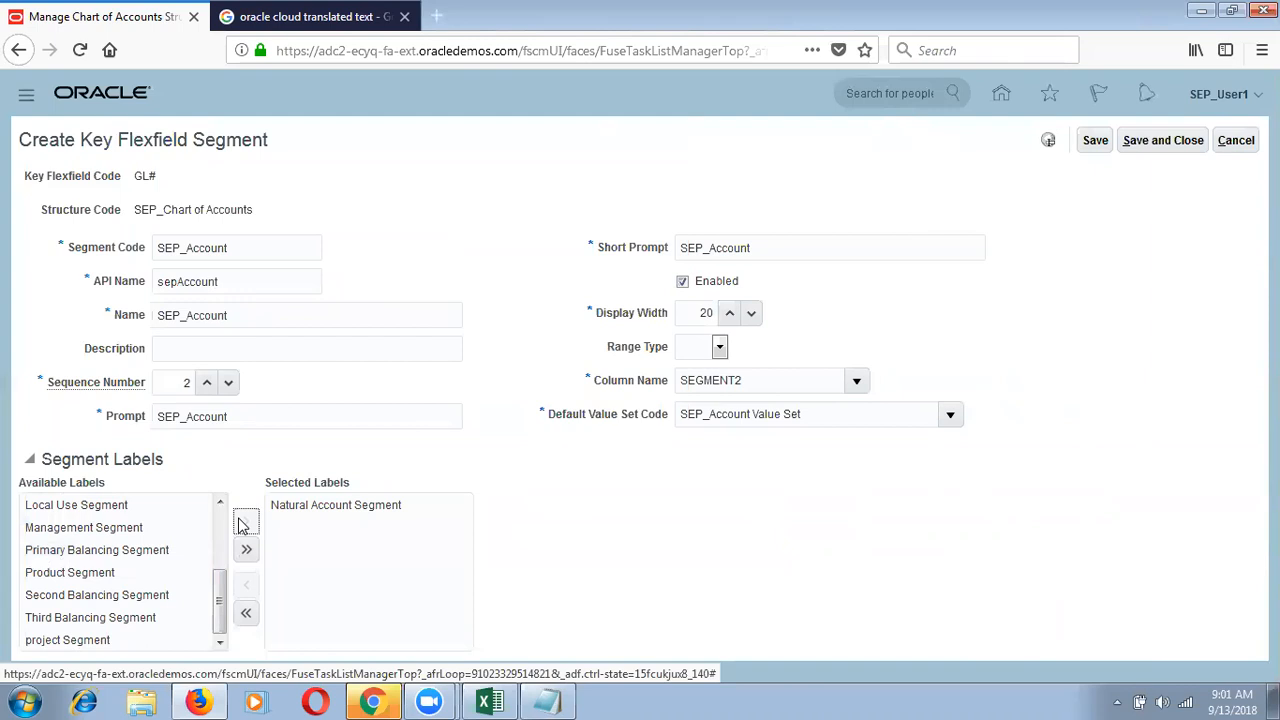
{"action": "left_click", "coordinate": [249, 248]}
{"action": "key", "text": "Home"}
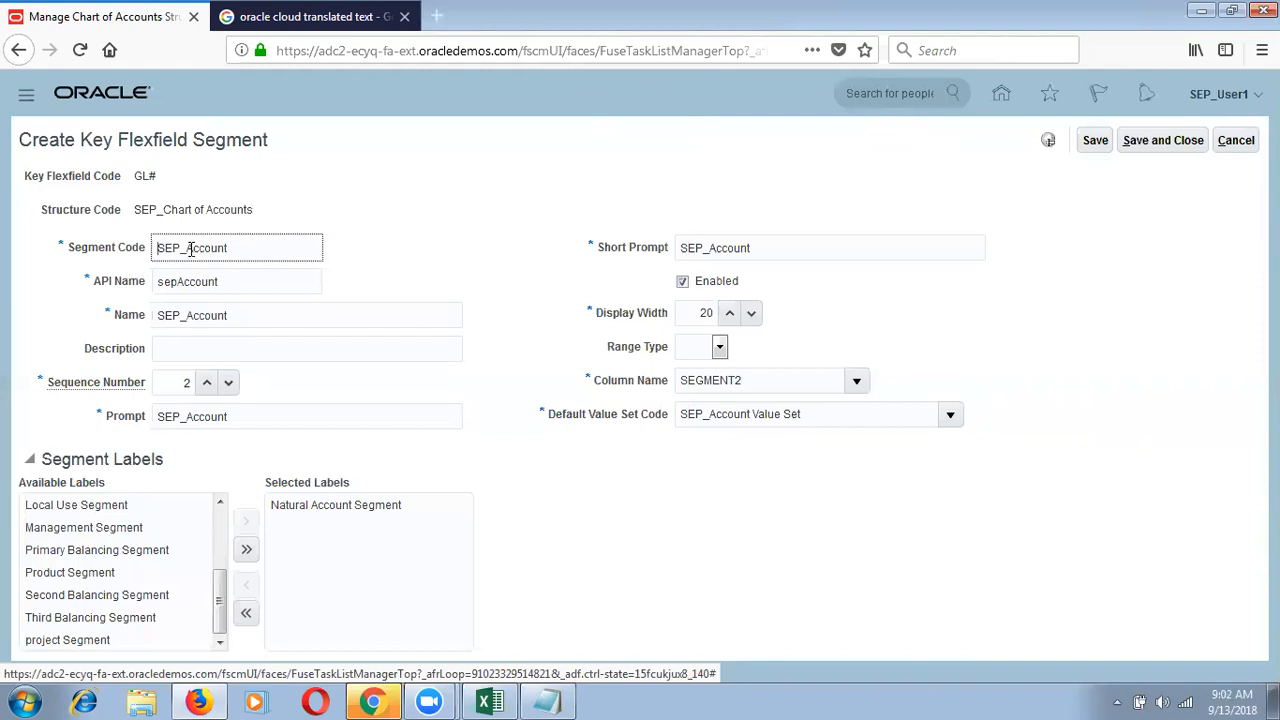
{"action": "left_click", "coordinate": [403, 503]}
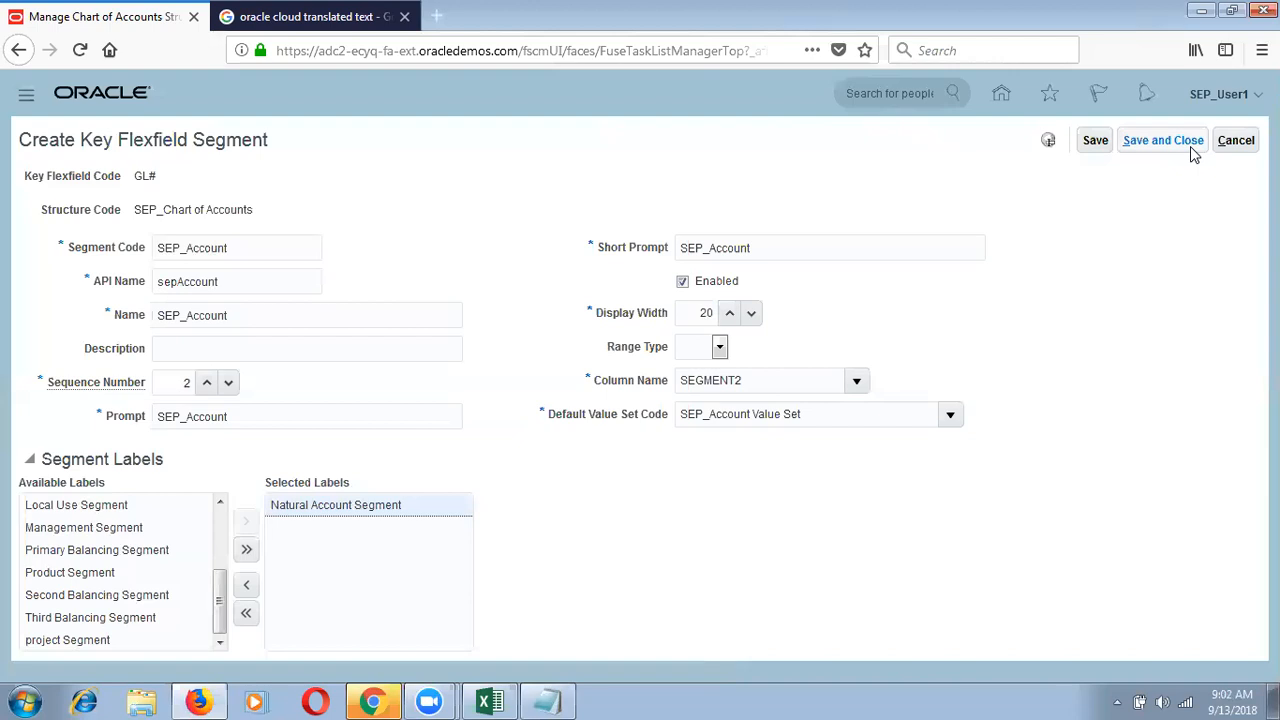
{"action": "left_click", "coordinate": [1094, 141]}
{"action": "left_click", "coordinate": [1177, 148]}
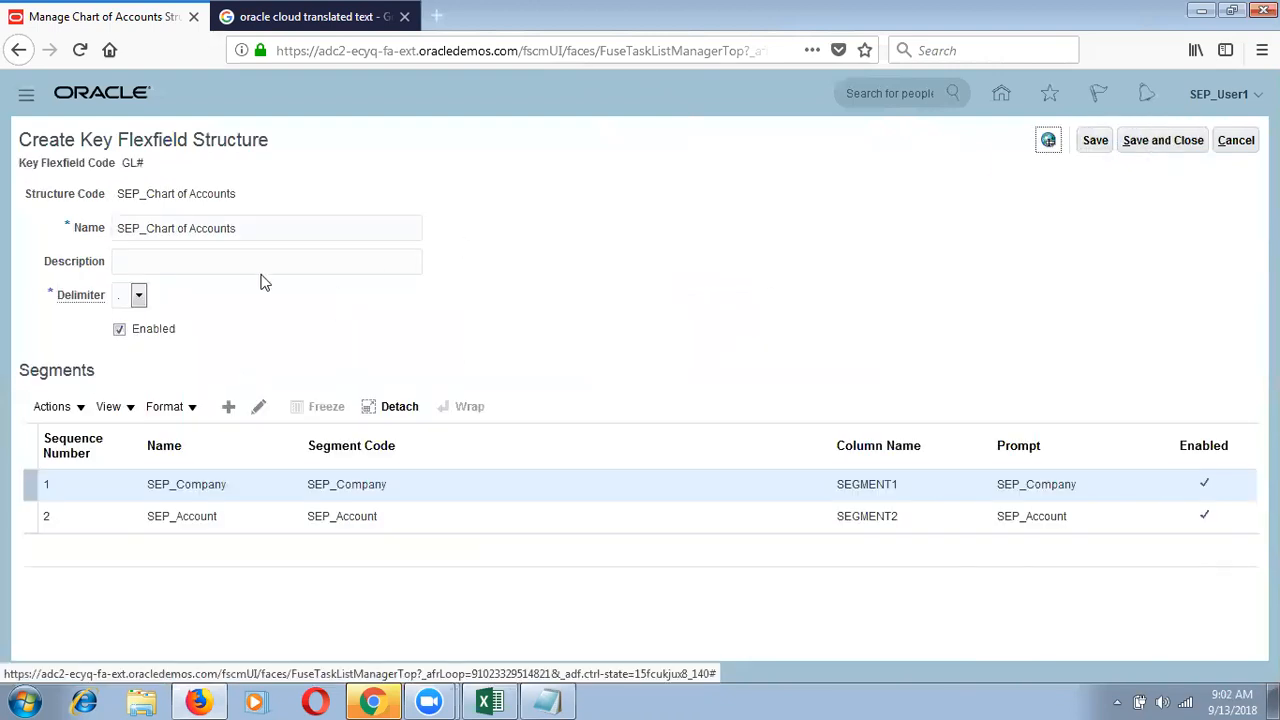
- Add a new segment to the structure with SEP_Department as its segment code and name
{"action": "left_click", "coordinate": [228, 406]}
{"action": "left_click", "coordinate": [241, 248]}
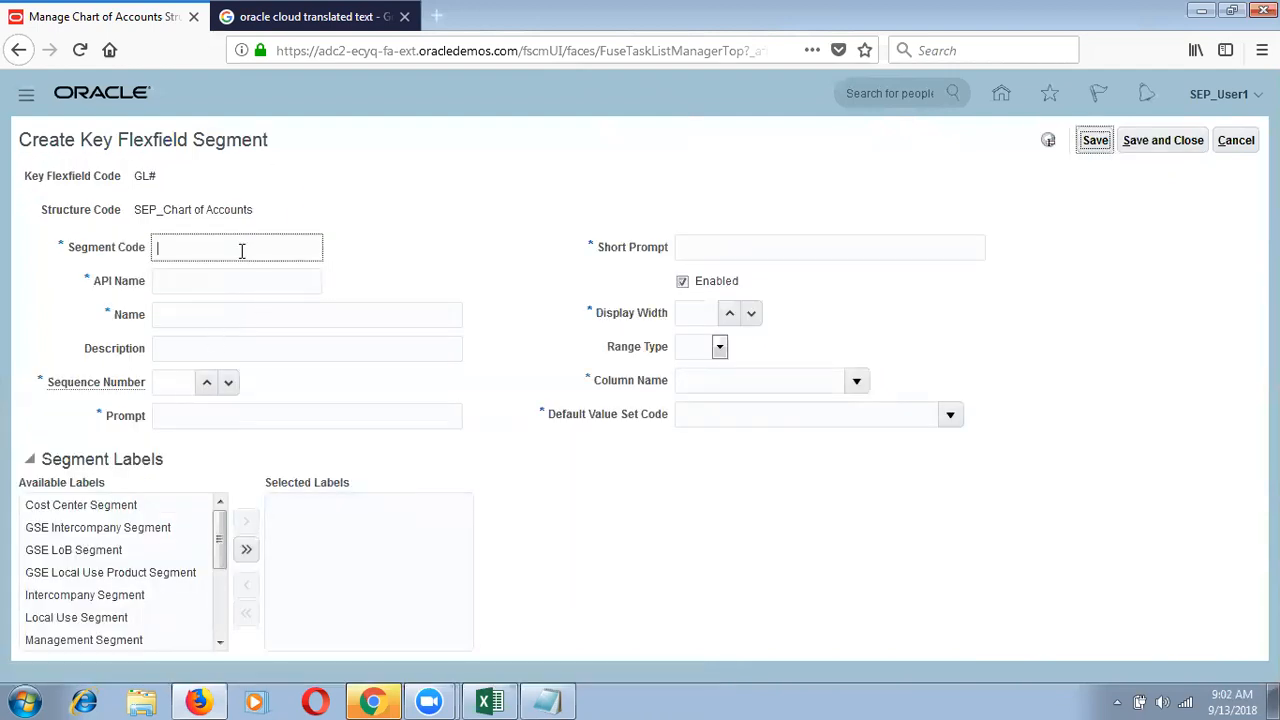
{"action": "type", "text": "SEP_"}
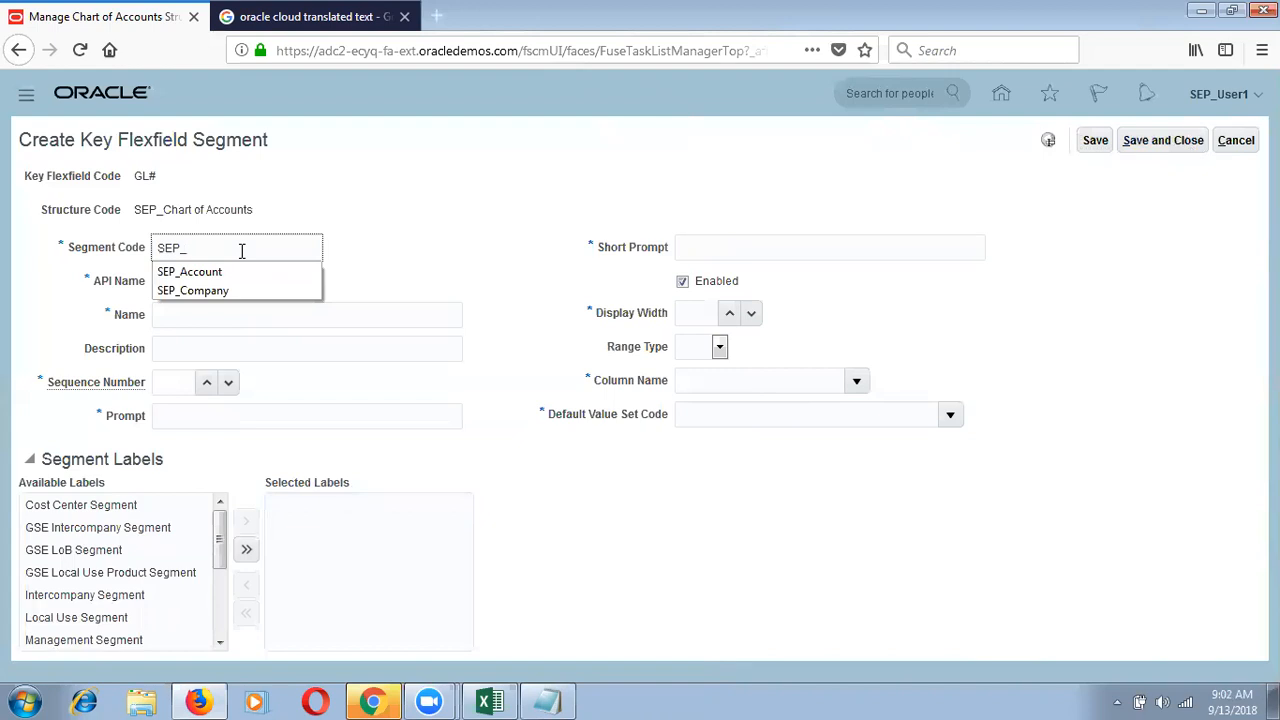
{"action": "type", "text": "Department"}
{"action": "double_click", "coordinate": [241, 248]}
{"action": "key", "text": "Tab"}
{"action": "key", "text": "Tab"}
{"action": "key", "text": "ctrl+v"}
{"action": "key", "text": "Tab"}
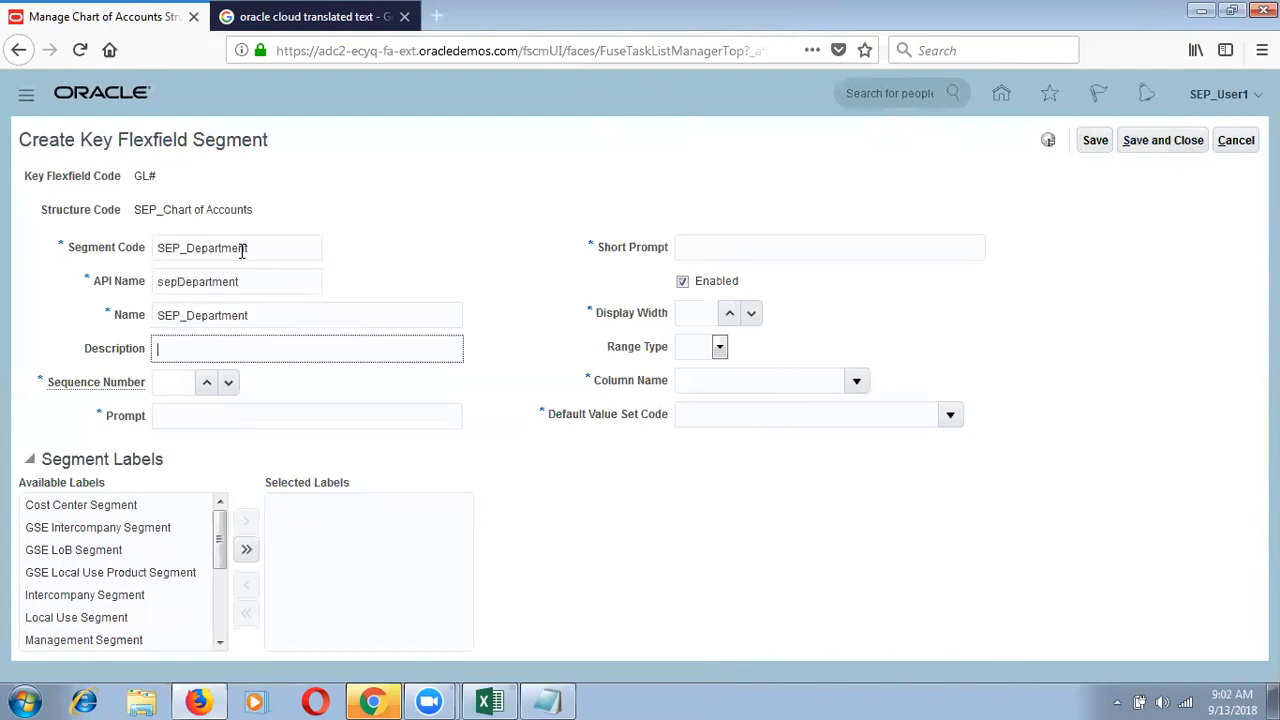
- Give the SEP_Department segment sequence number 3, prompt and short prompt SEP_Department, and a display width of 20
{"action": "key", "text": "Tab"}
{"action": "type", "text": "3"}
{"action": "key", "text": "Tab"}
{"action": "key", "text": "ctrl+v"}
{"action": "key", "text": "Tab"}
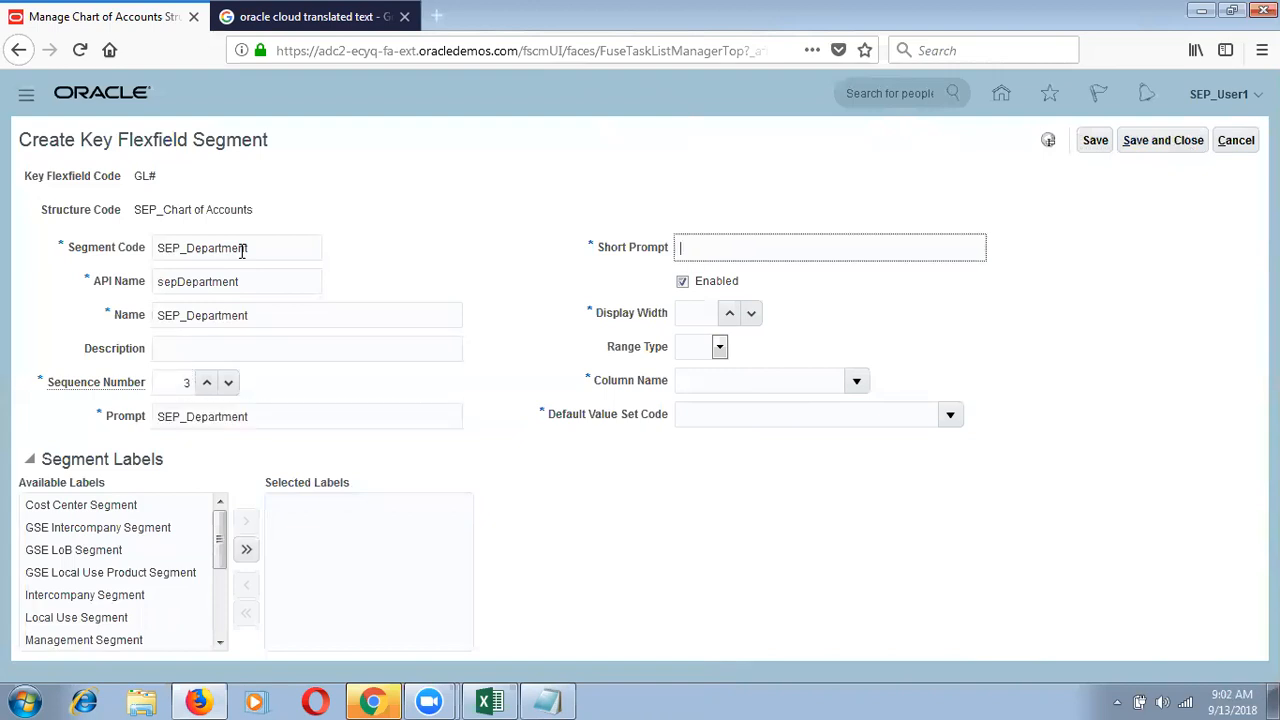
{"action": "key", "text": "ctrl+v"}
{"action": "key", "text": "Tab"}
{"action": "type", "text": "20"}
{"action": "key", "text": "Tab"}
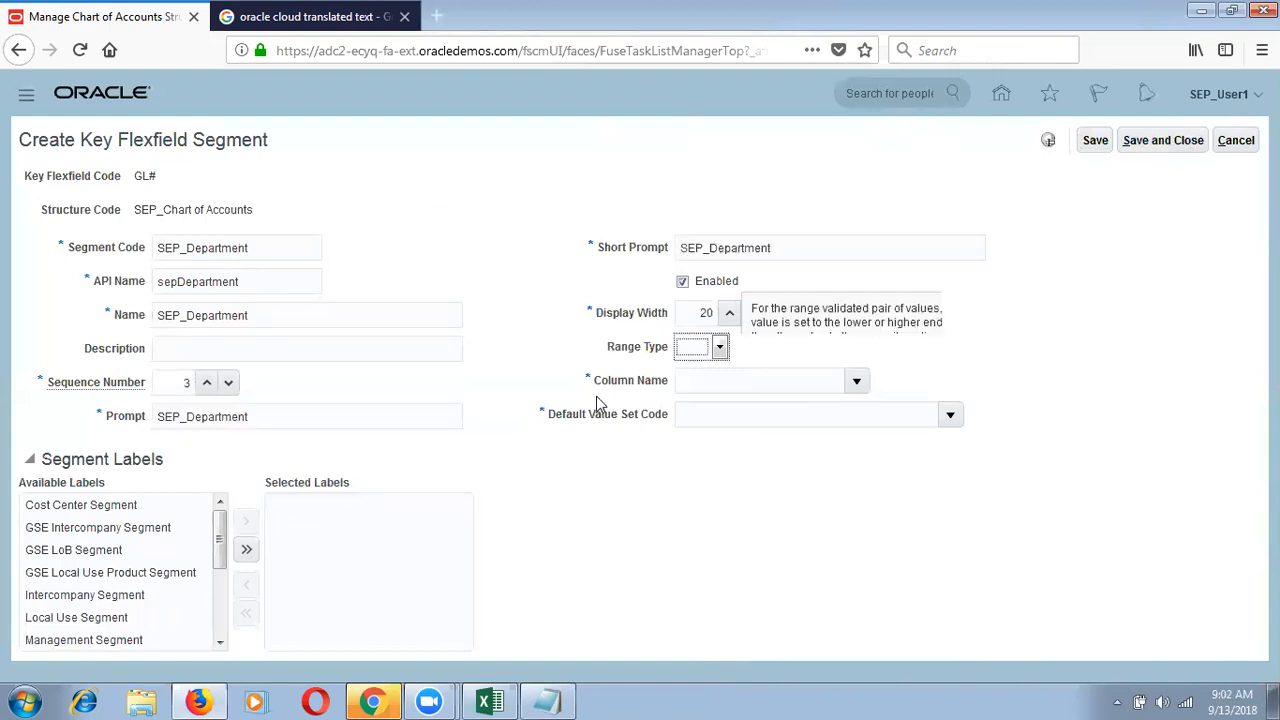
- Map the SEP_Department segment to column SEGMENT3 and choose SEP_Department Value Set as default, searching value set codes for SEP_D%
{"action": "left_click", "coordinate": [857, 382]}
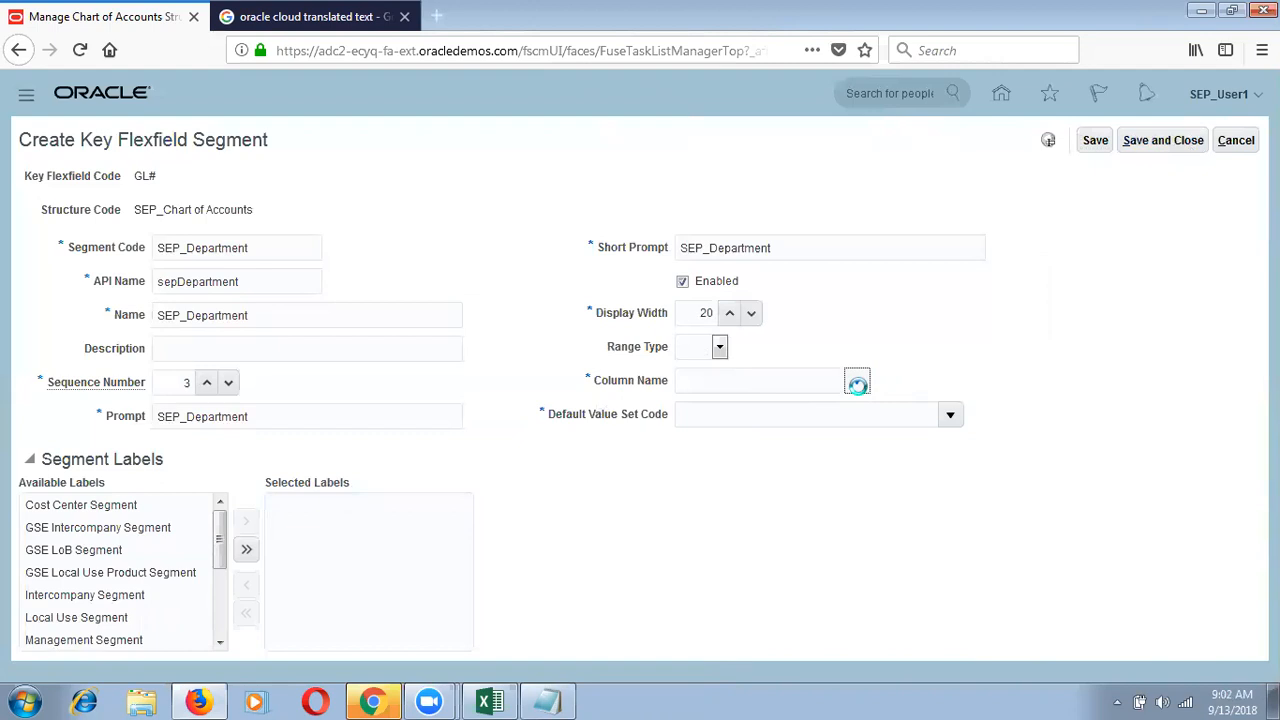
{"action": "left_click", "coordinate": [823, 499]}
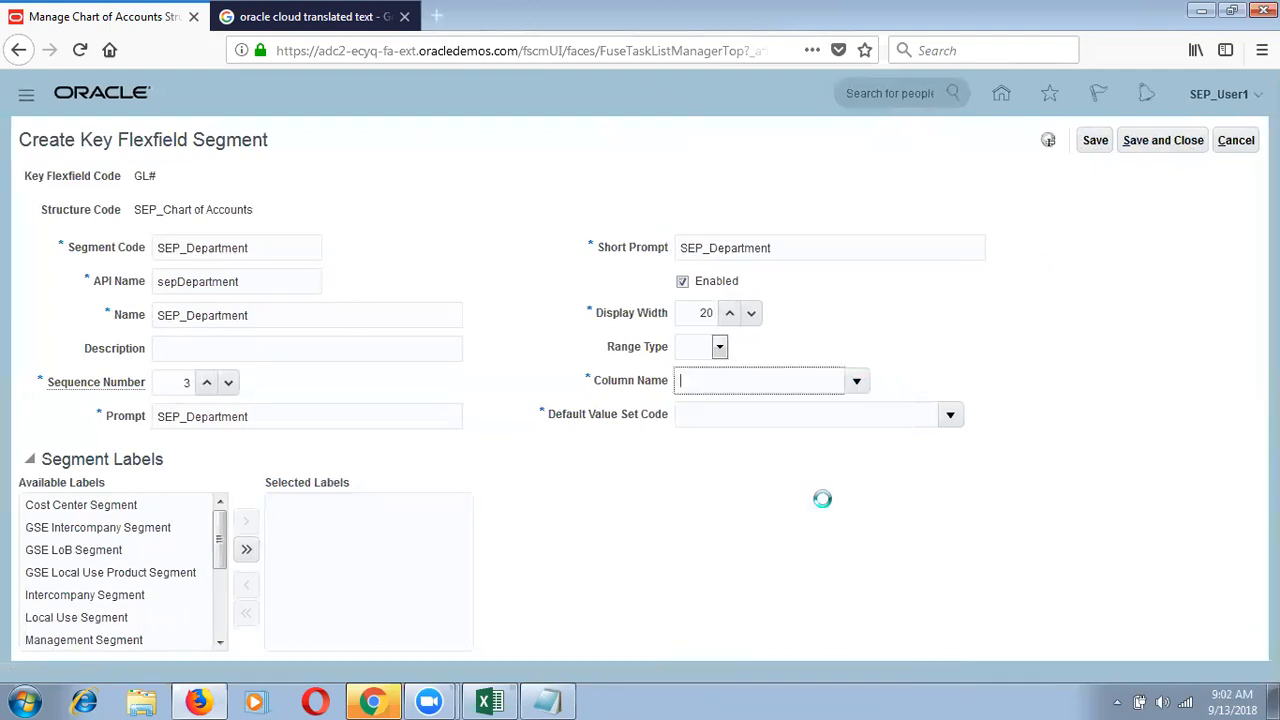
{"action": "left_click", "coordinate": [950, 414]}
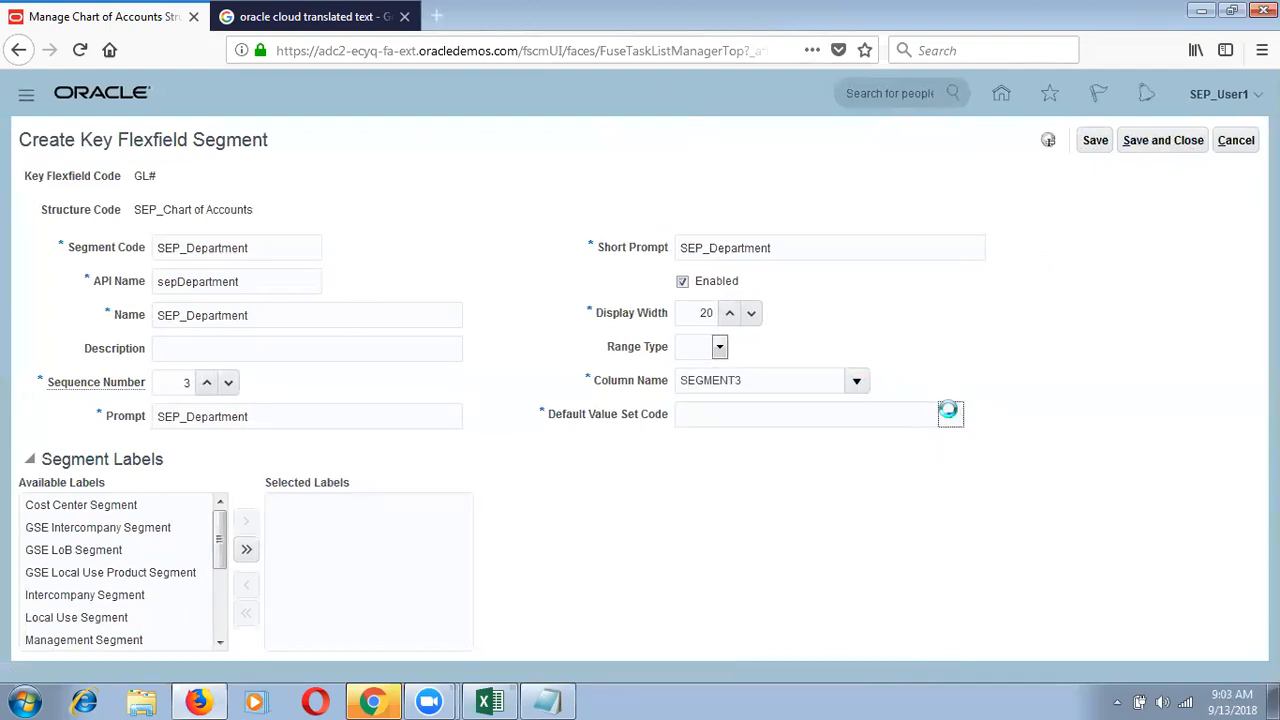
{"action": "left_click", "coordinate": [706, 383]}
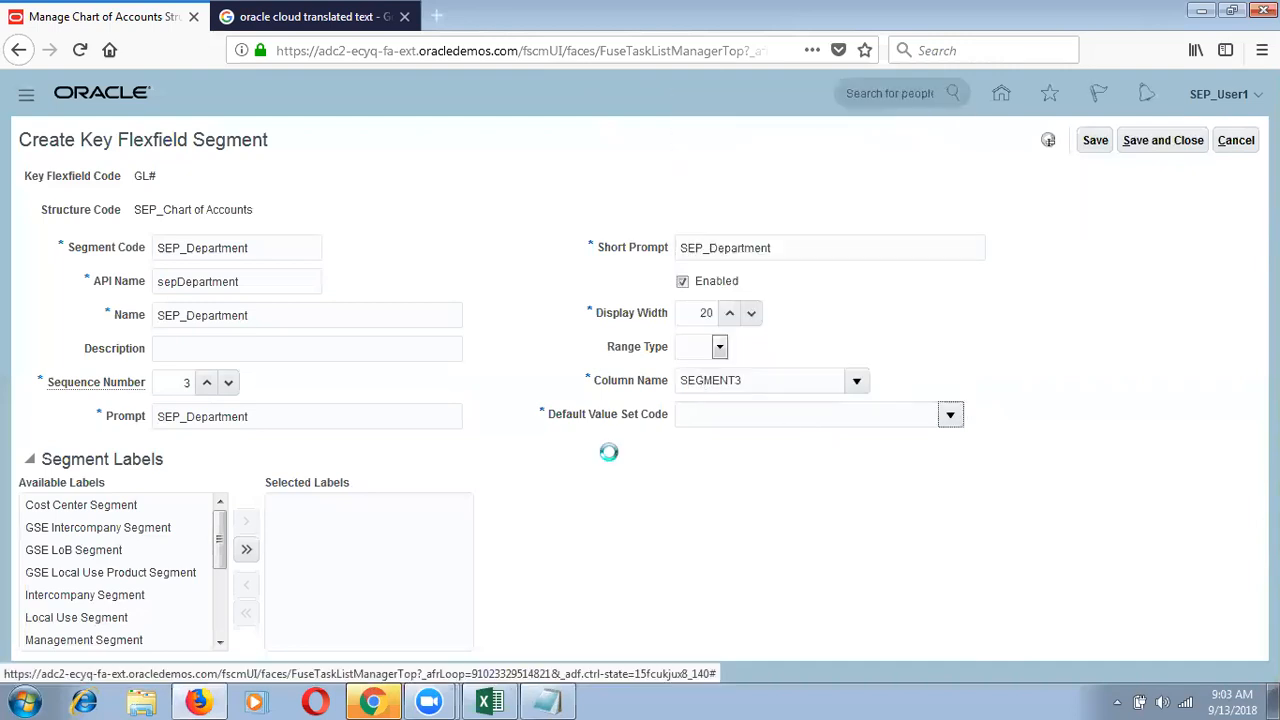
{"action": "left_click", "coordinate": [423, 279]}
{"action": "type", "text": "S"}
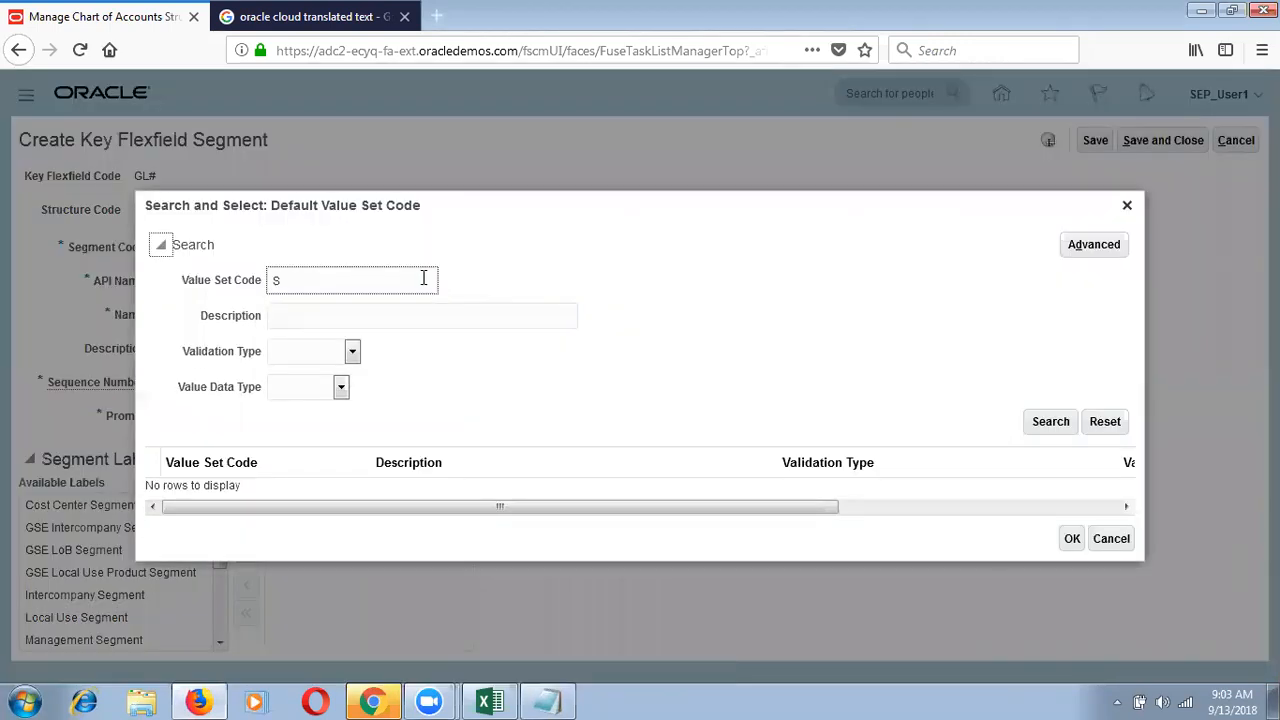
{"action": "type", "text": "EP_D%"}
{"action": "key", "text": "Return"}
{"action": "left_click", "coordinate": [345, 488]}
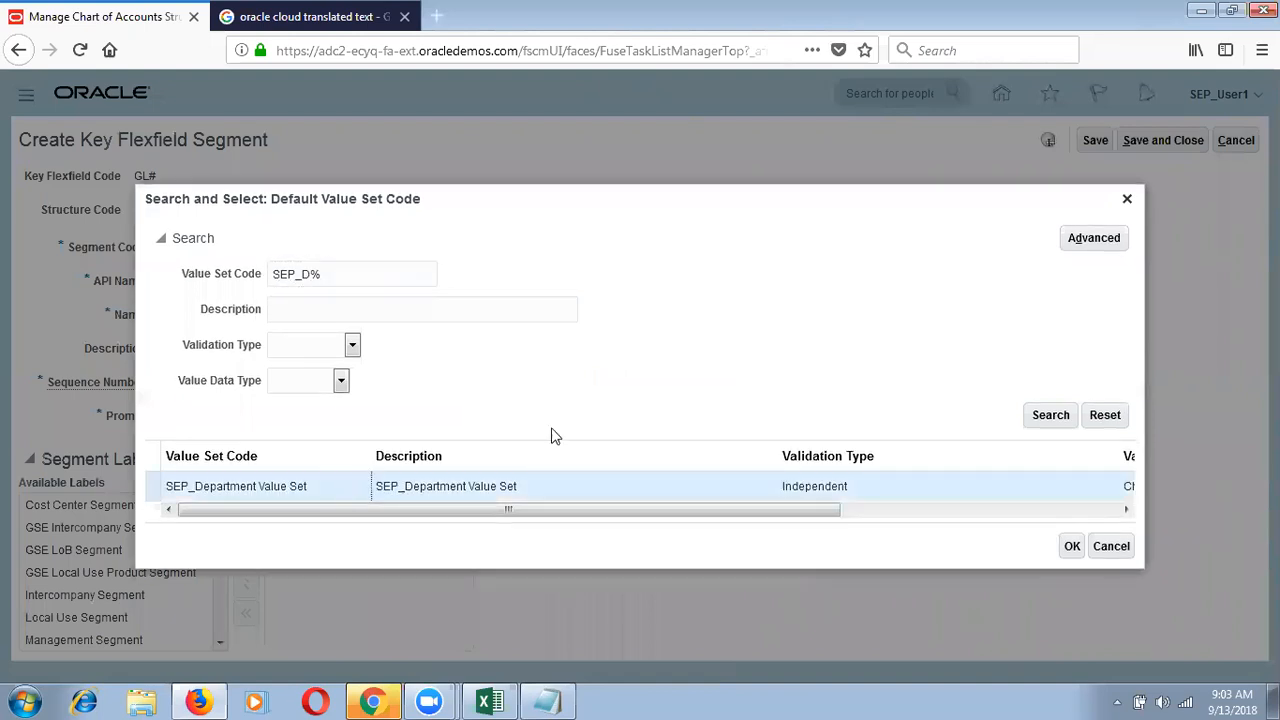
{"action": "left_click", "coordinate": [1070, 548]}
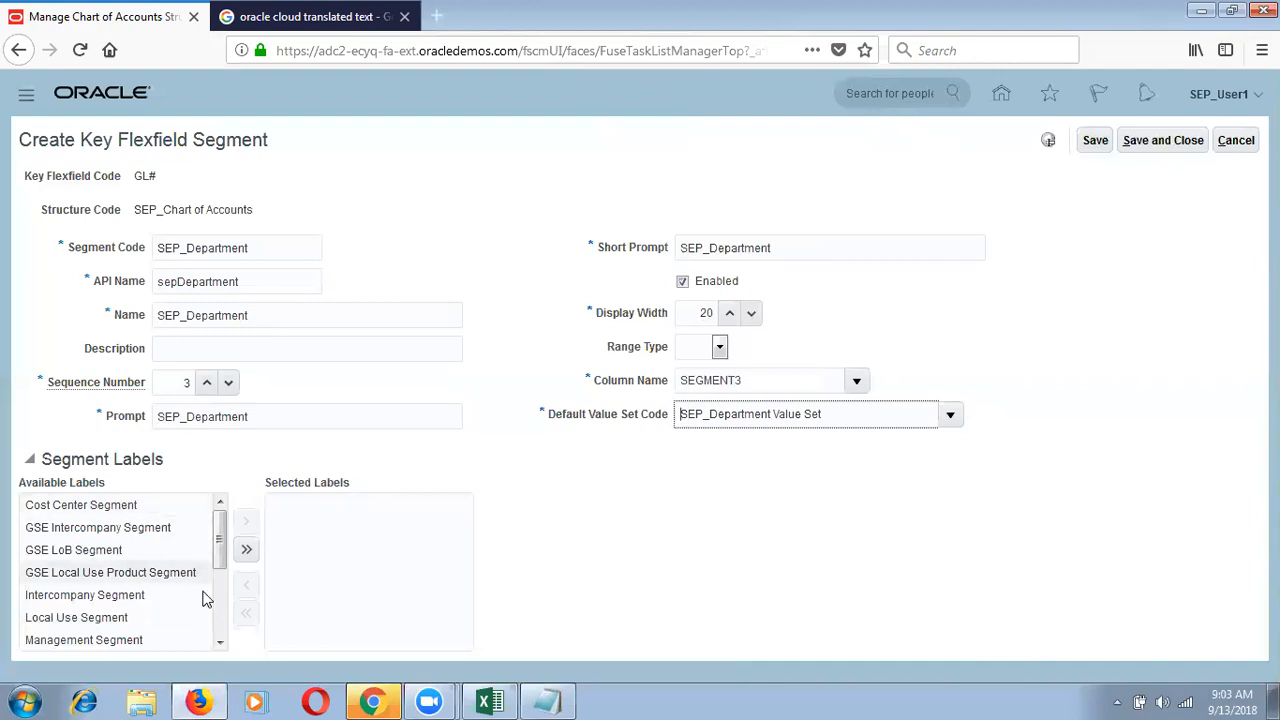
- Look through the available segment labels, then save the SEP_Department segment without a label and close it
{"action": "scroll", "coordinate": [220, 626], "scroll_direction": "down", "scroll_amount": 3}
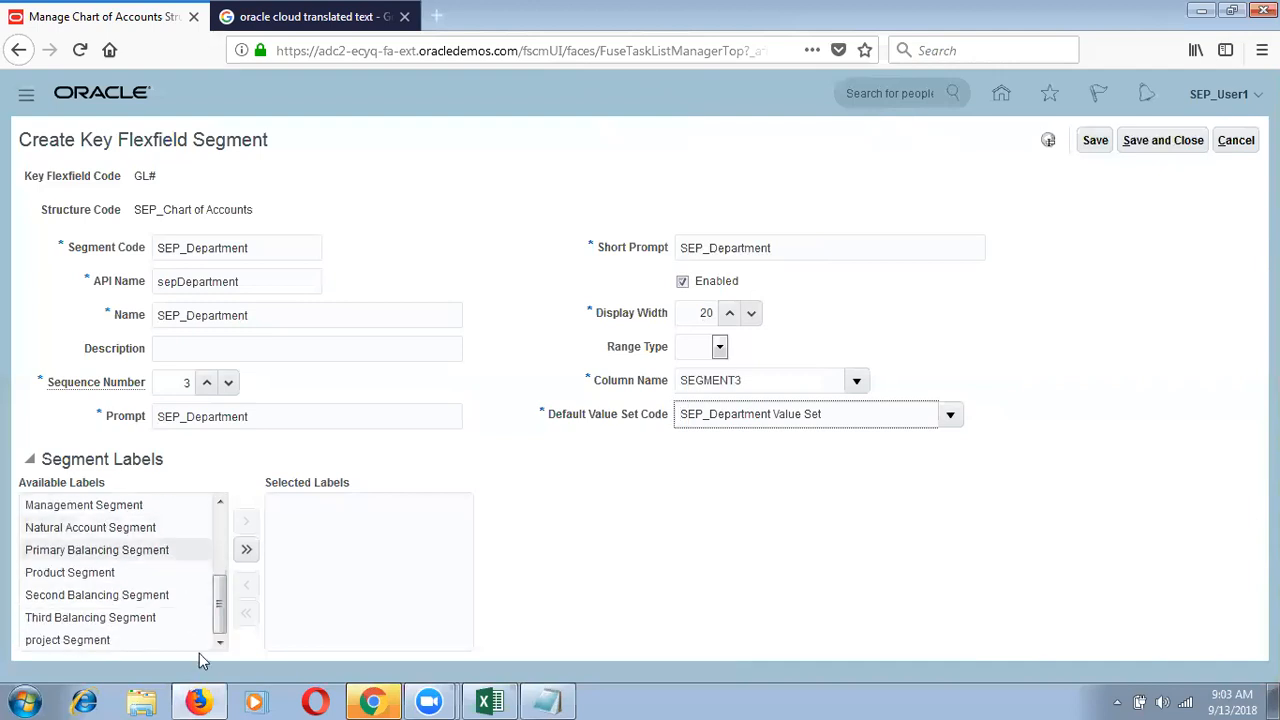
{"action": "left_click", "coordinate": [1095, 141]}
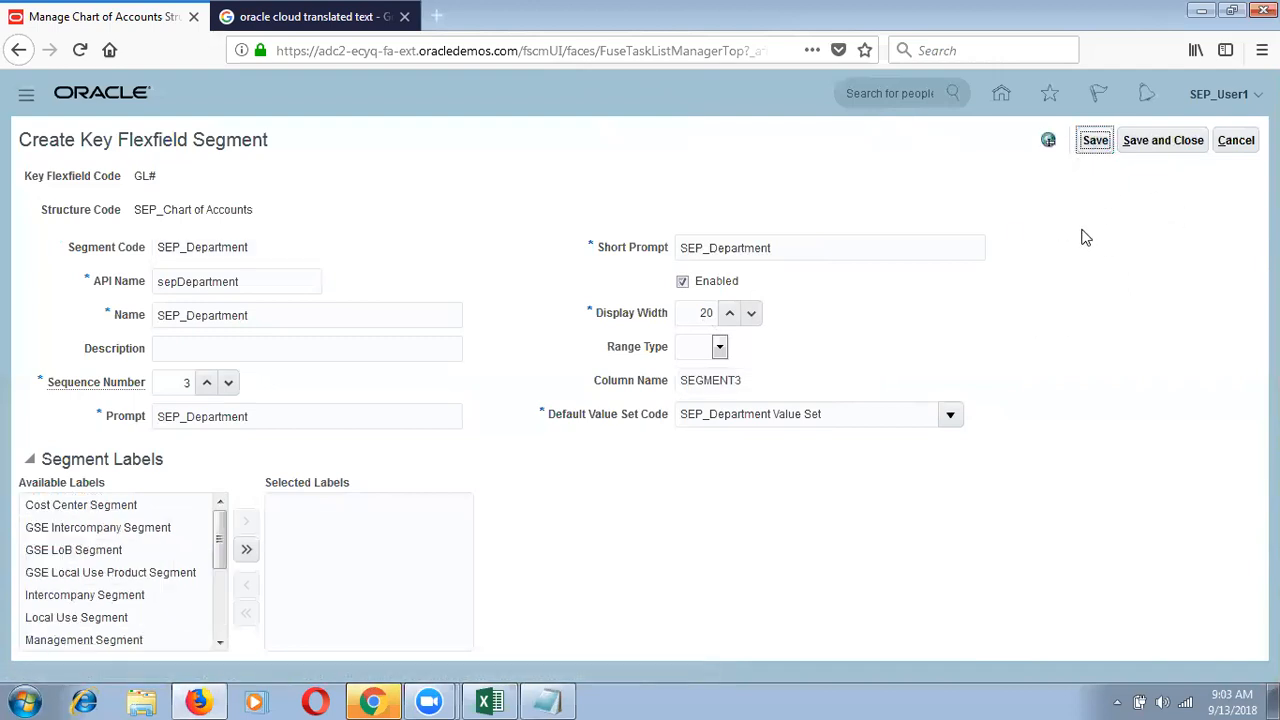
{"action": "left_click", "coordinate": [1180, 140]}
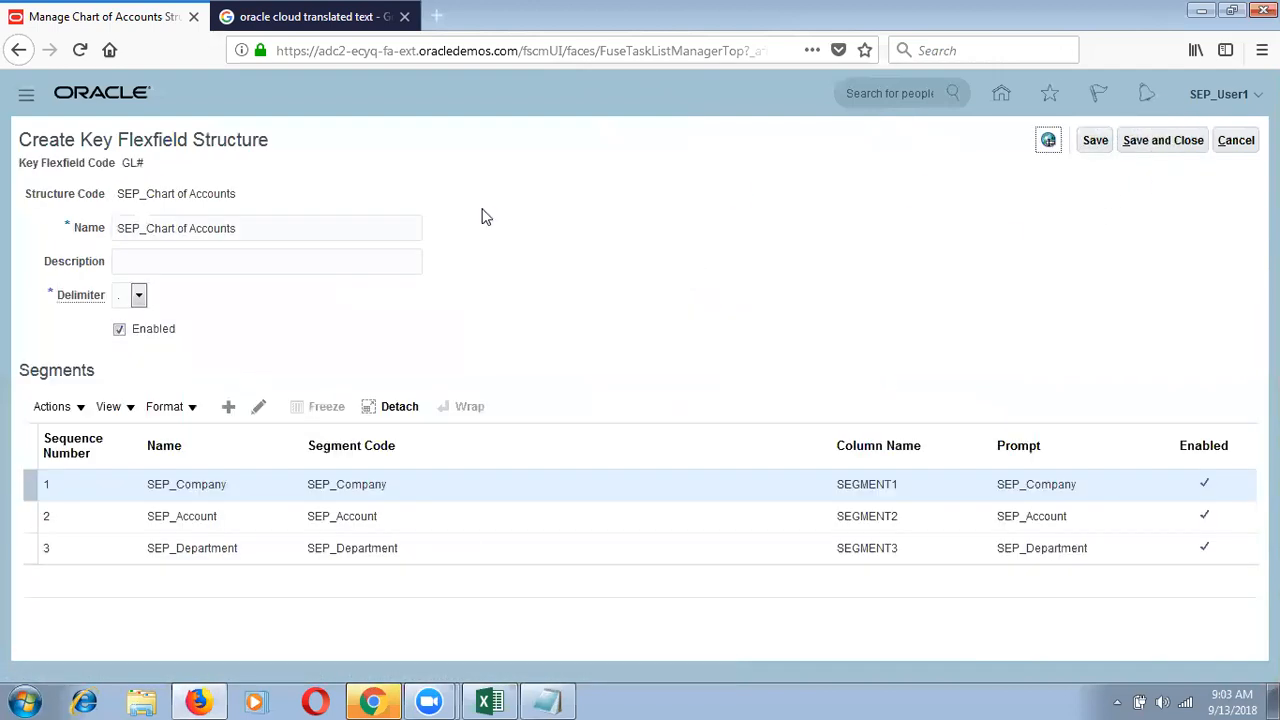
- Add a new segment to the structure with SEP_Location as its segment code and name
{"action": "left_click", "coordinate": [229, 406]}
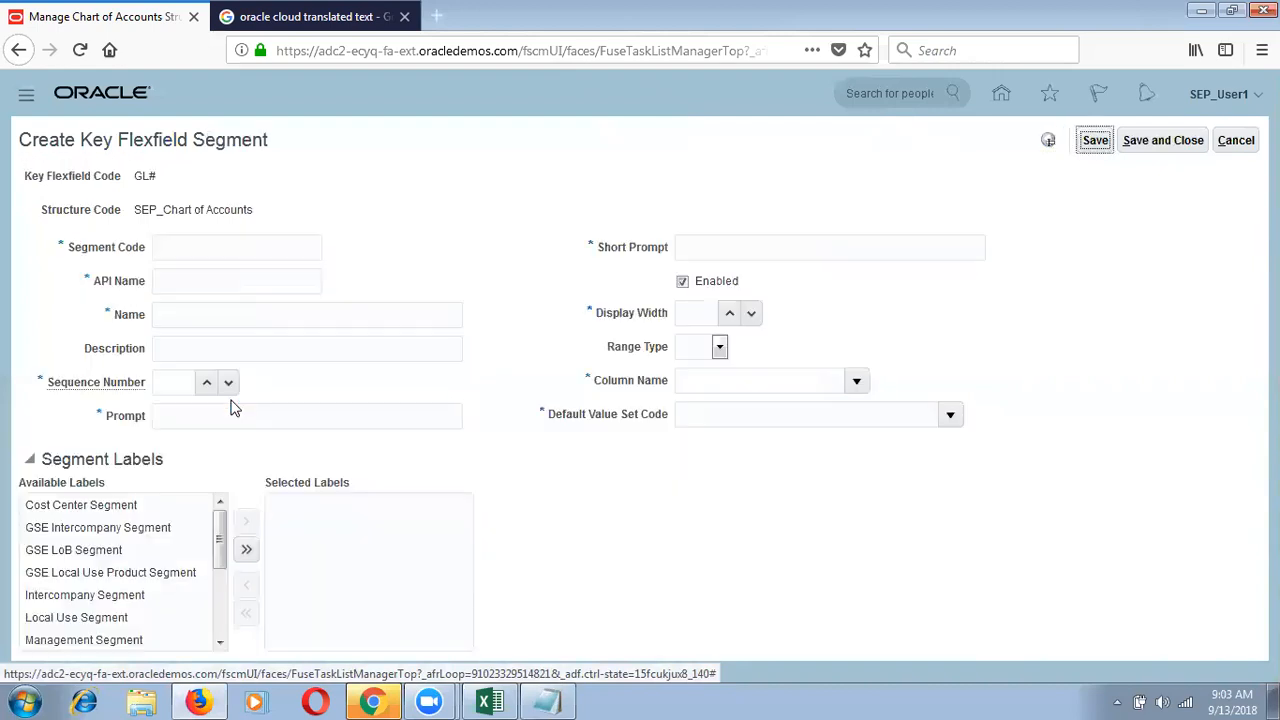
{"action": "left_click", "coordinate": [249, 246]}
{"action": "type", "text": "S"}
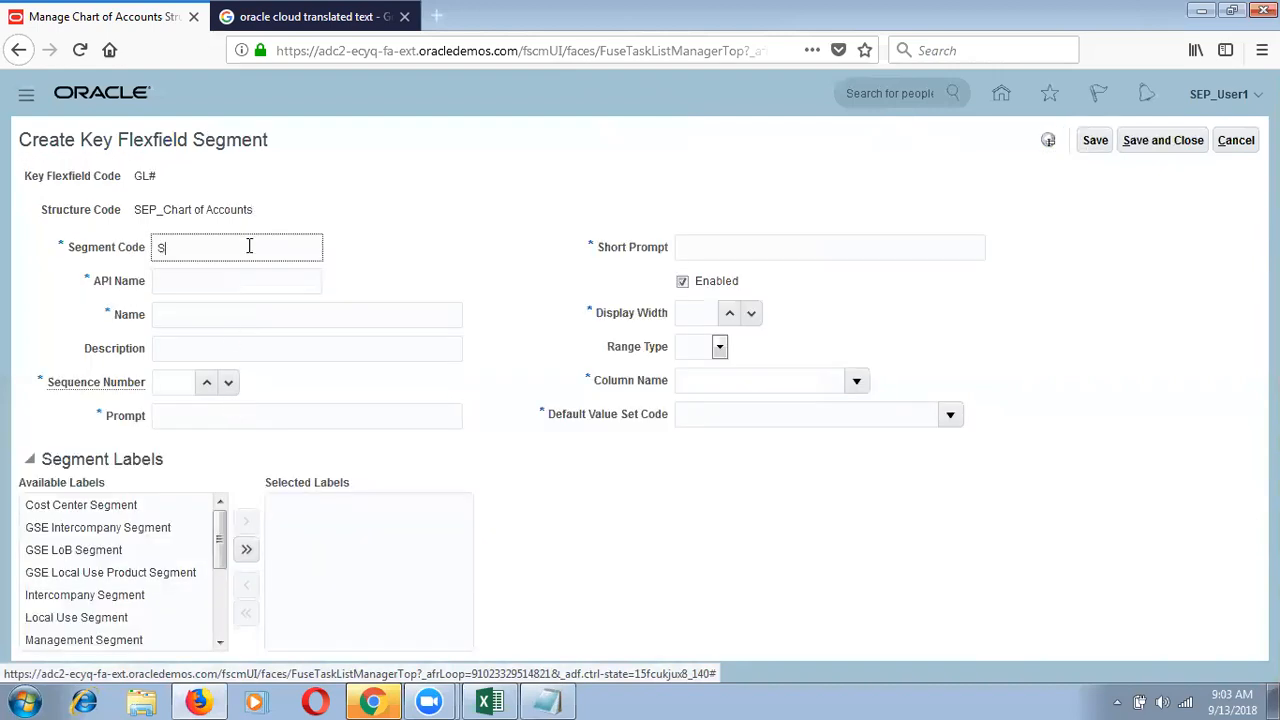
{"action": "type", "text": "EP_Location"}
{"action": "double_click", "coordinate": [249, 246]}
{"action": "key", "text": "ctrl+c"}
{"action": "key", "text": "Tab"}
{"action": "key", "text": "Tab"}
{"action": "key", "text": "ctrl+v"}
{"action": "key", "text": "Tab"}
{"action": "key", "text": "Tab"}
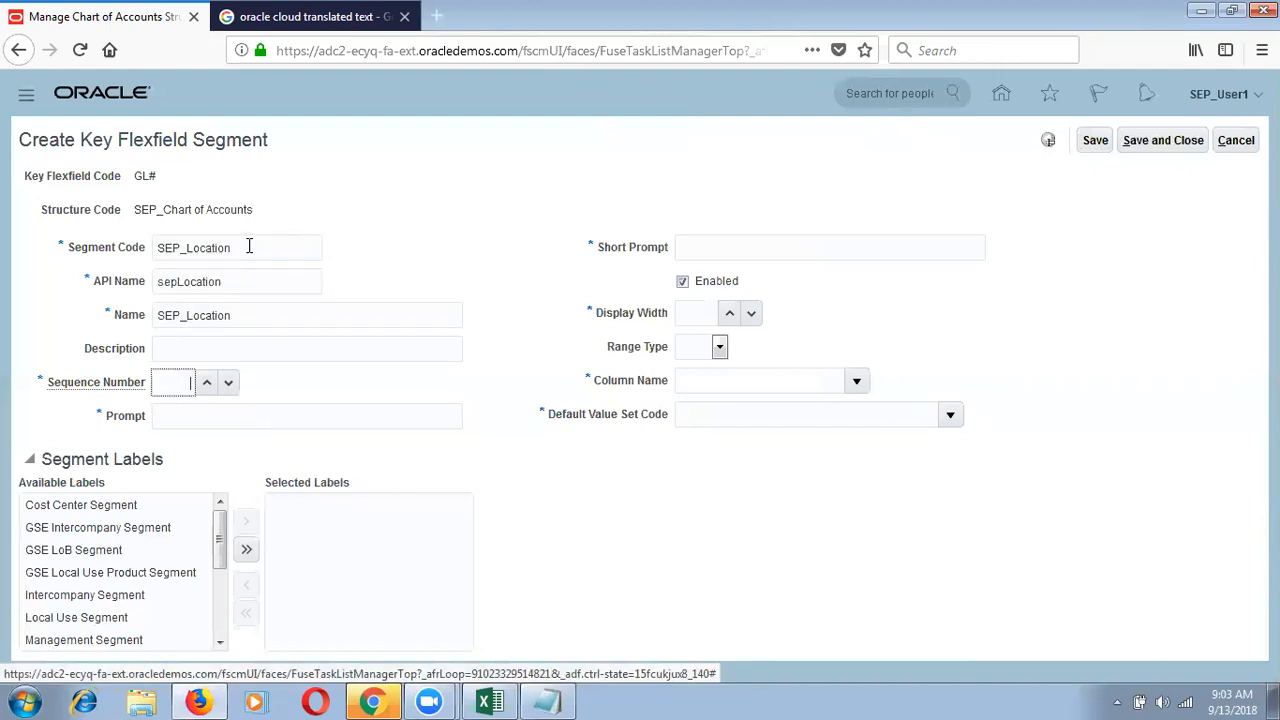
- Give the SEP_Location segment sequence number 4, prompt and short prompt SEP_Location, and a display width of 20
{"action": "type", "text": "4"}
{"action": "key", "text": "Tab"}
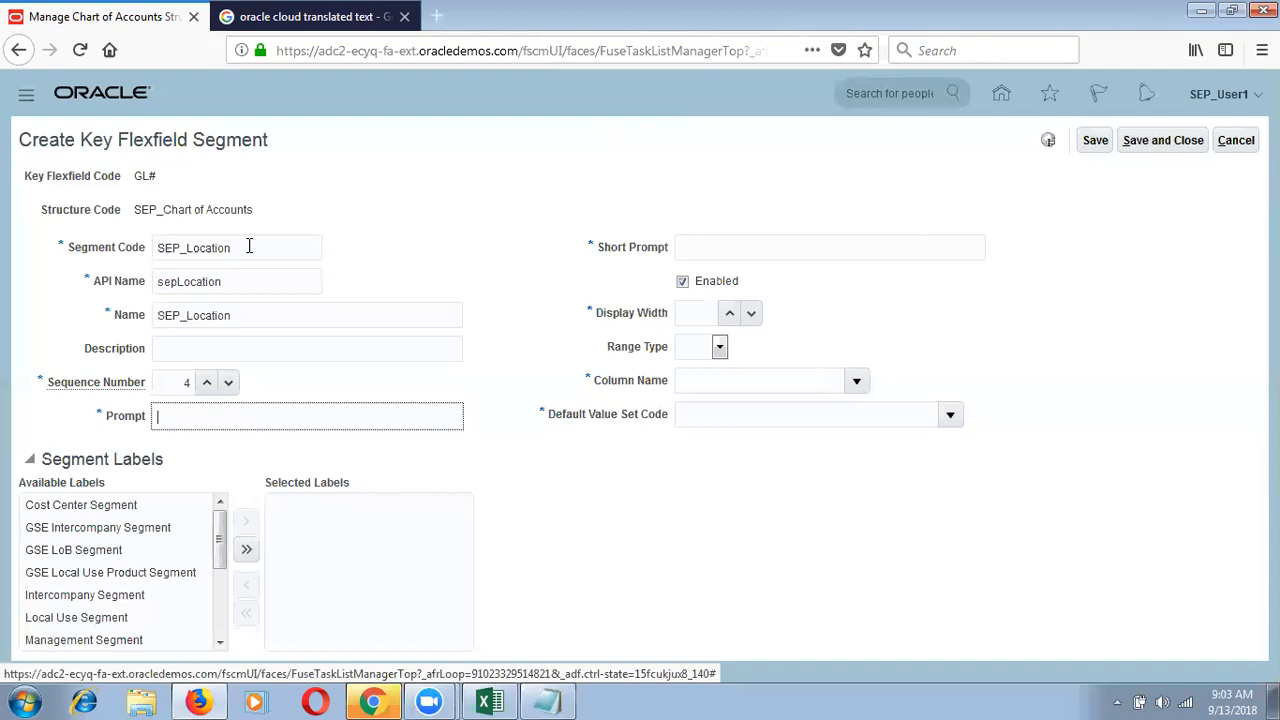
{"action": "key", "text": "ctrl+v"}
{"action": "key", "text": "Tab"}
{"action": "key", "text": "ctrl+v"}
{"action": "key", "text": "Tab"}
{"action": "type", "text": "20"}
{"action": "key", "text": "Tab"}
- Map the SEP_Location segment to column SEGMENT4 and choose SEP_Location Value Set as default, searching value set codes for SEP%
{"action": "left_click", "coordinate": [856, 380]}
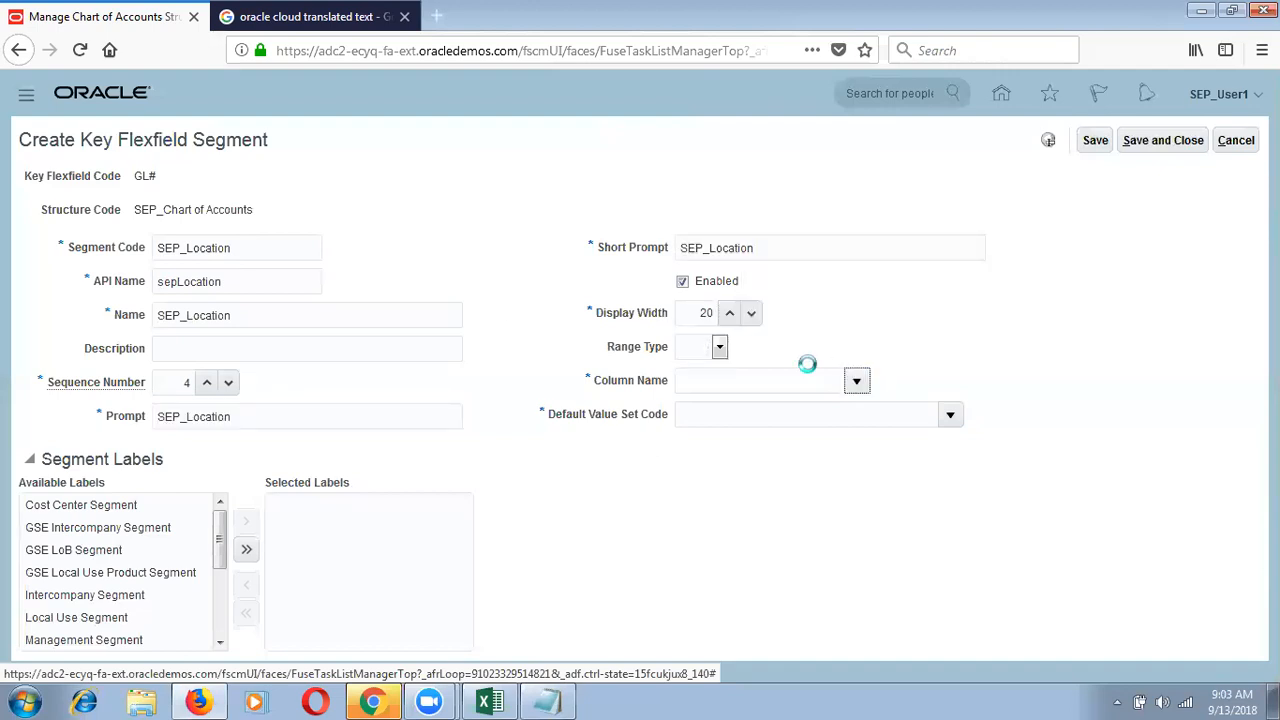
{"action": "left_click", "coordinate": [694, 526]}
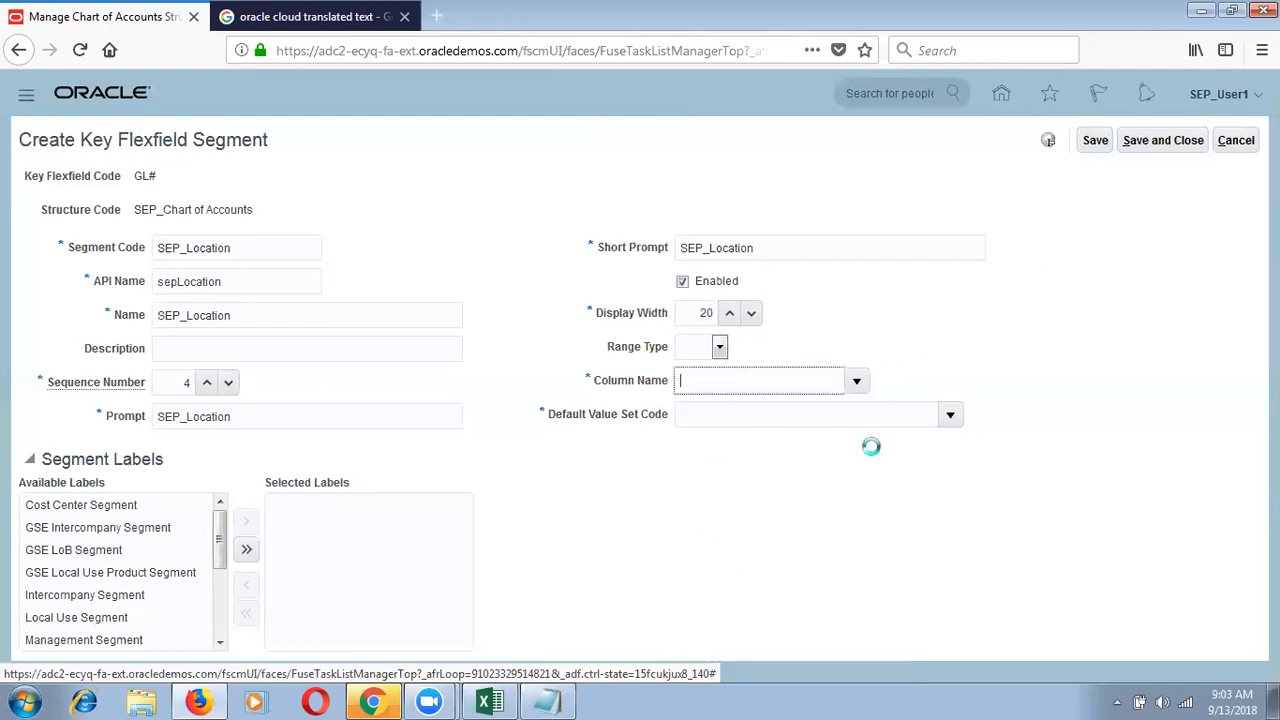
{"action": "left_click", "coordinate": [950, 414]}
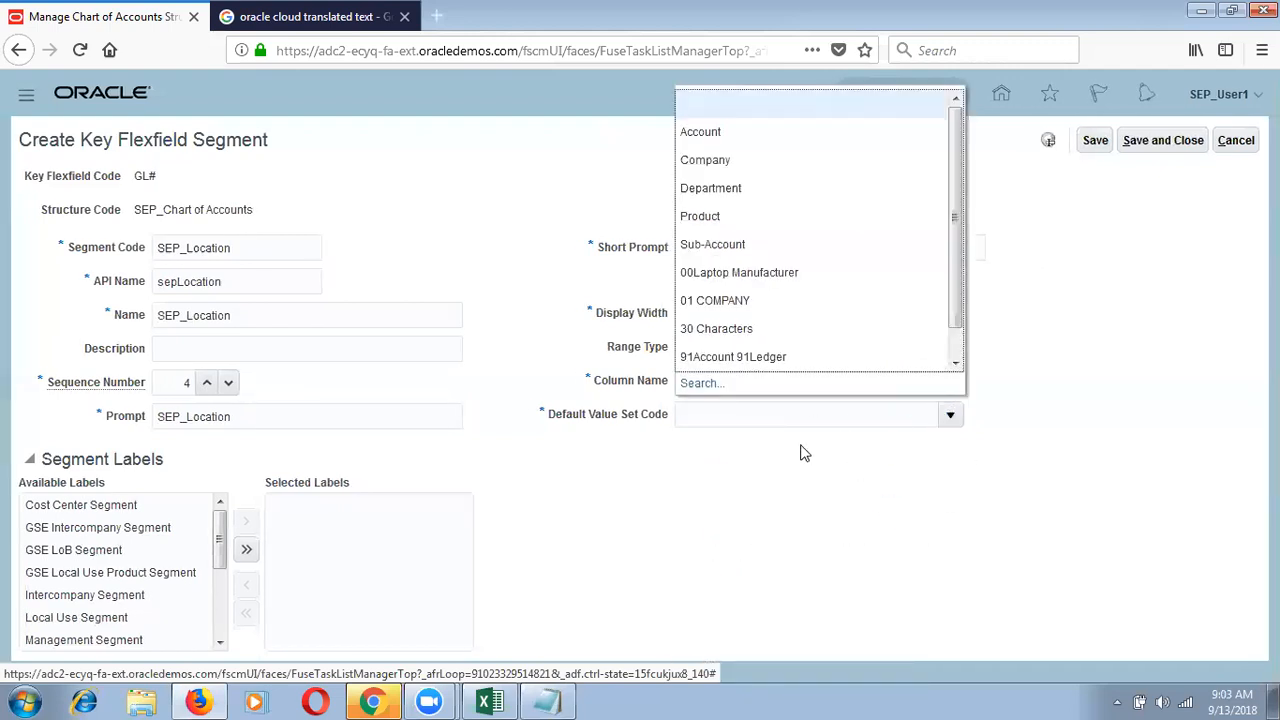
{"action": "left_click", "coordinate": [700, 383]}
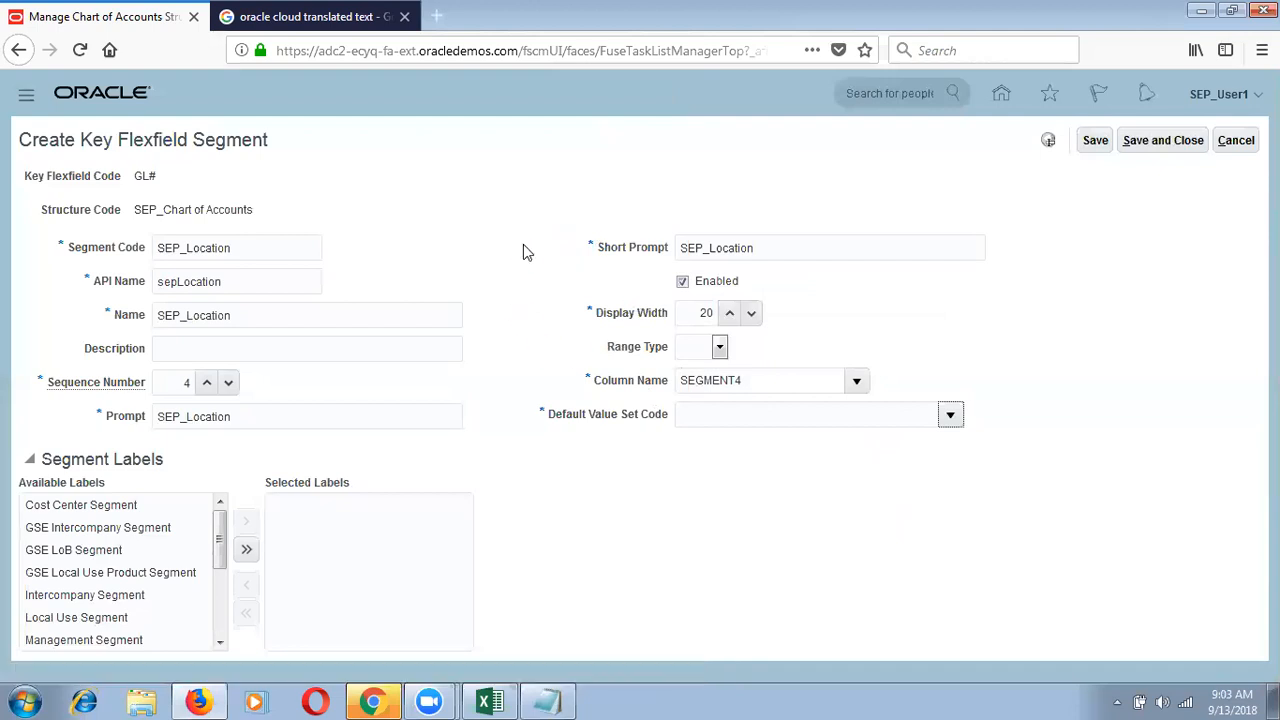
{"action": "left_click", "coordinate": [398, 281]}
{"action": "type", "text": "SEP%"}
{"action": "key", "text": "Return"}
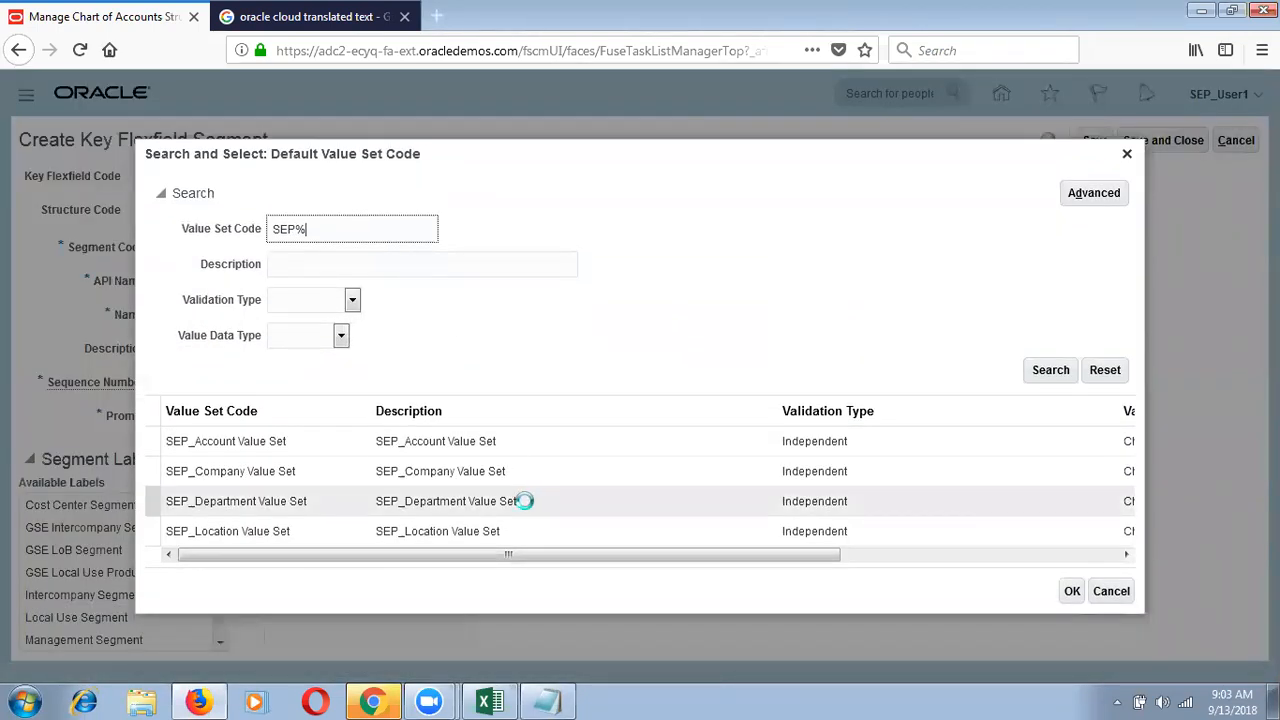
{"action": "left_click", "coordinate": [509, 531]}
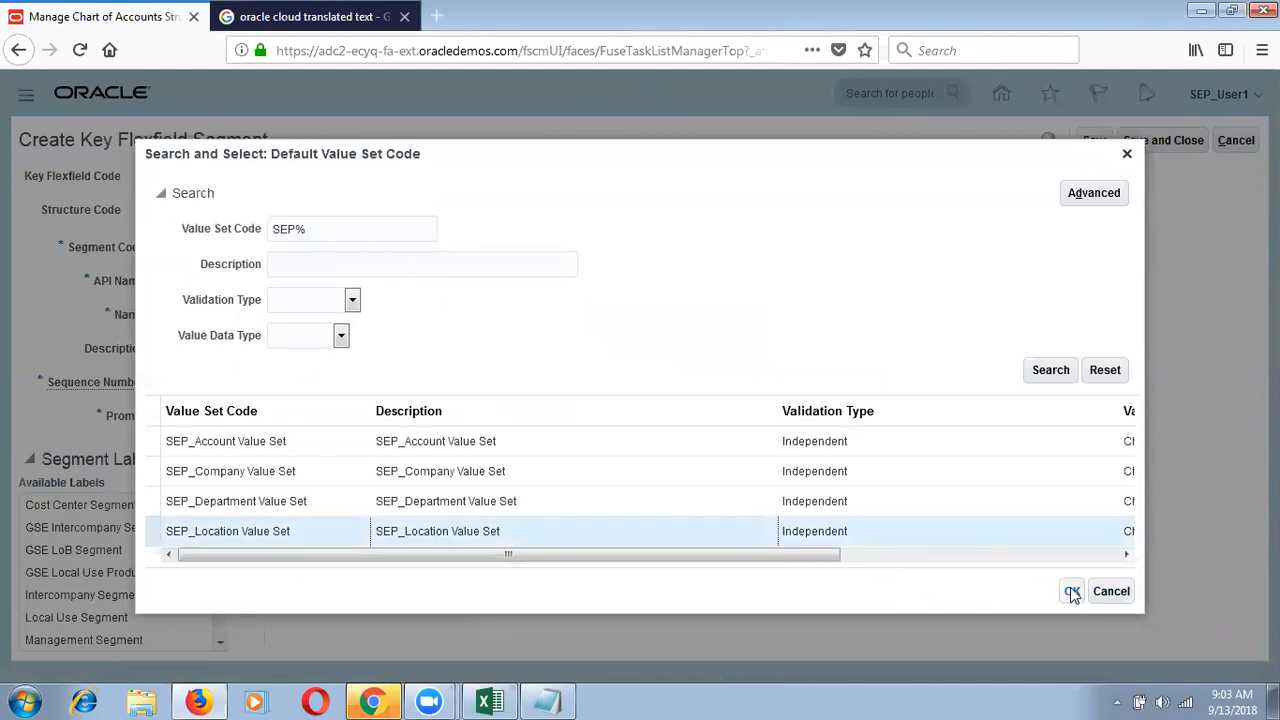
{"action": "left_click", "coordinate": [1071, 591]}
- Save and close the SEP_Location segment and the SEP_Chart of Accounts structure
{"action": "left_click", "coordinate": [1095, 140]}
{"action": "left_click", "coordinate": [1160, 148]}
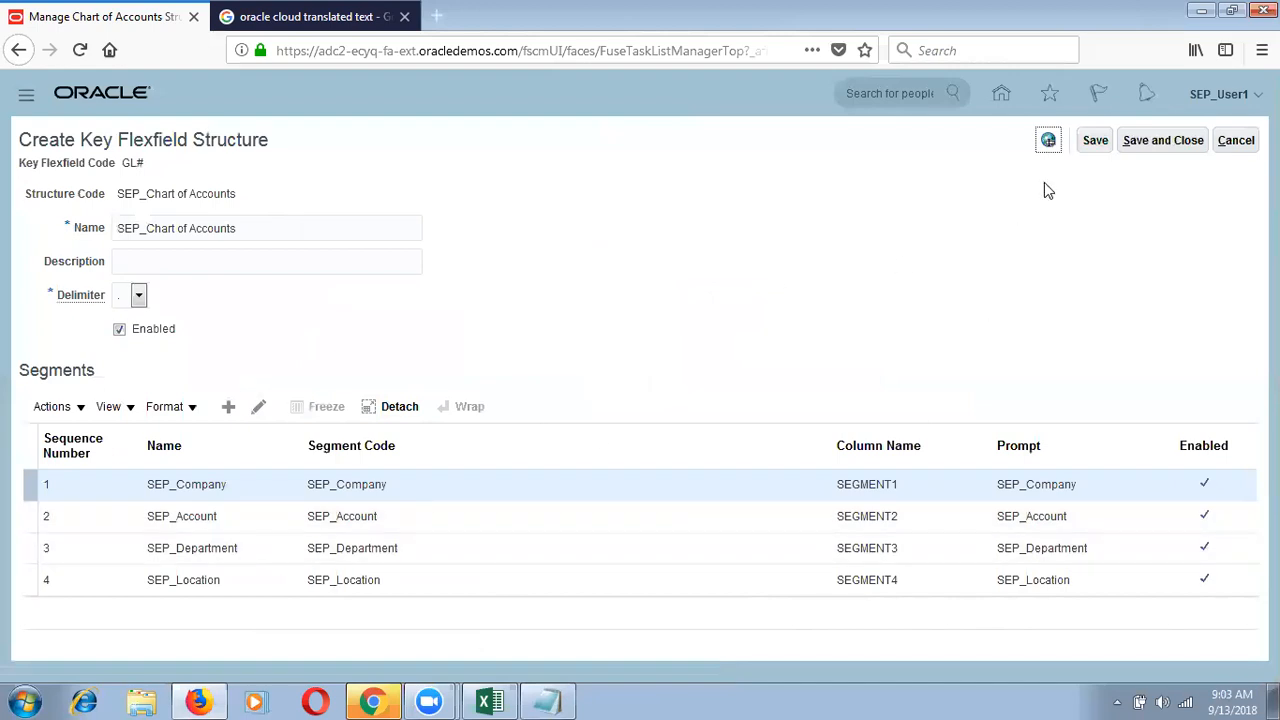
{"action": "left_click", "coordinate": [1095, 140]}
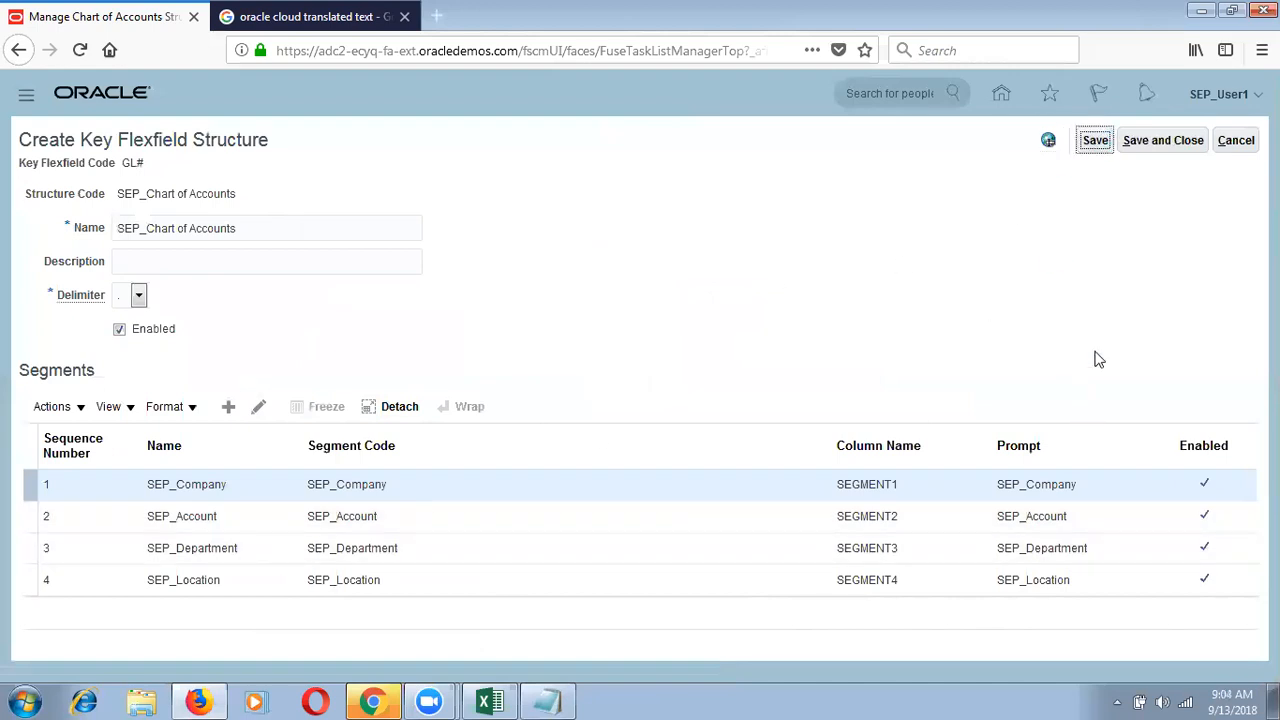
{"action": "left_click", "coordinate": [1163, 140]}
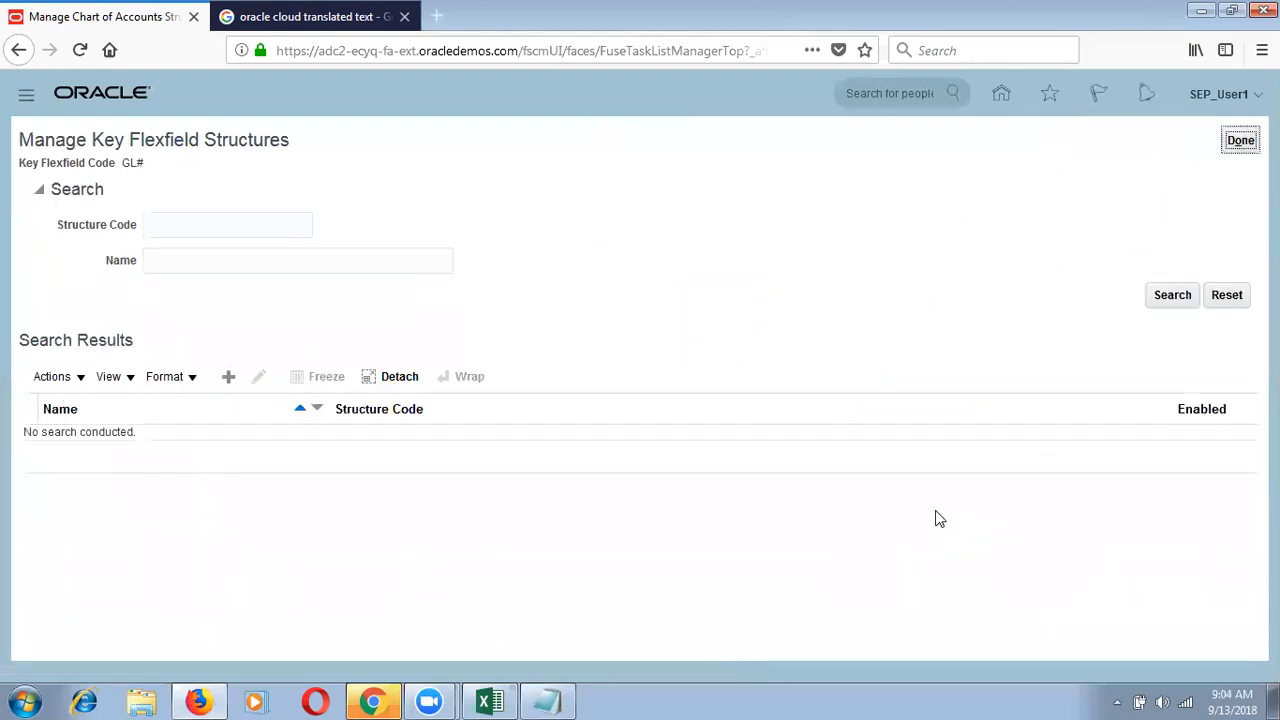
- Search structure codes for SEP%, open SEP_Chart of Accounts to review its segments, and return to the chart of accounts structures page
{"action": "left_click", "coordinate": [189, 225]}
{"action": "type", "text": "SEP"}
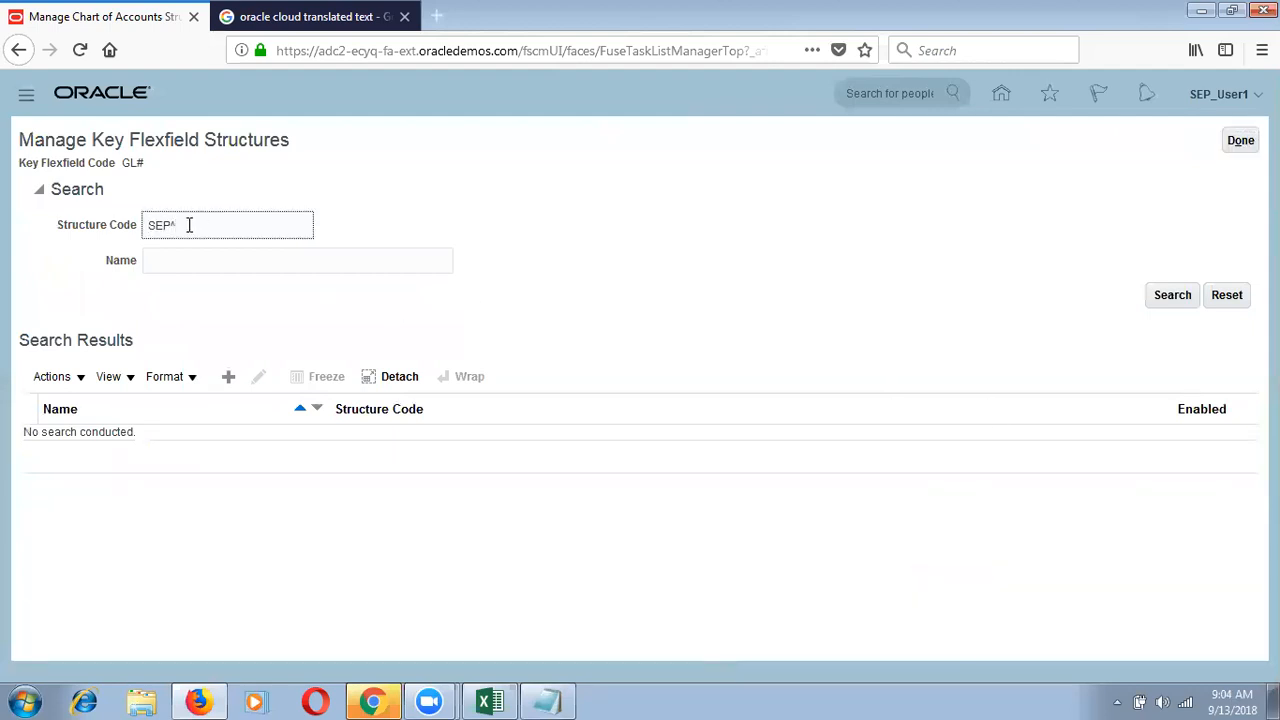
{"action": "type", "text": "%"}
{"action": "key", "text": "Return"}
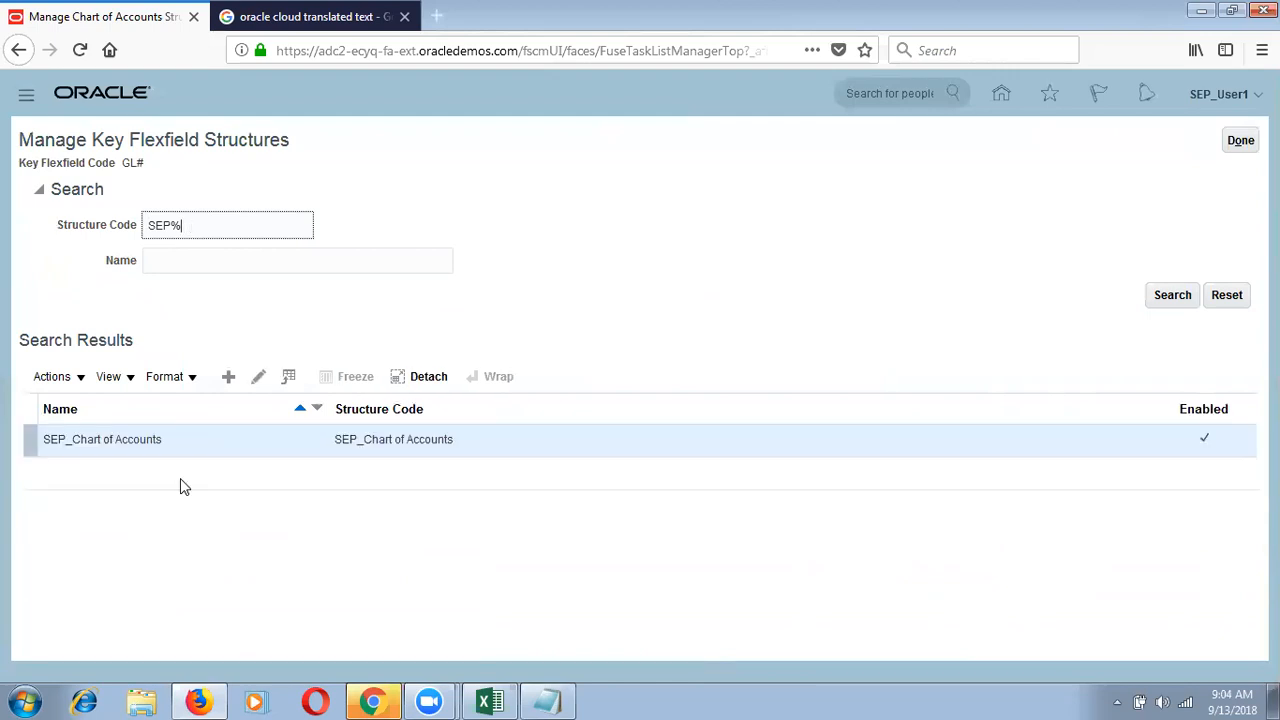
{"action": "left_click", "coordinate": [265, 381]}
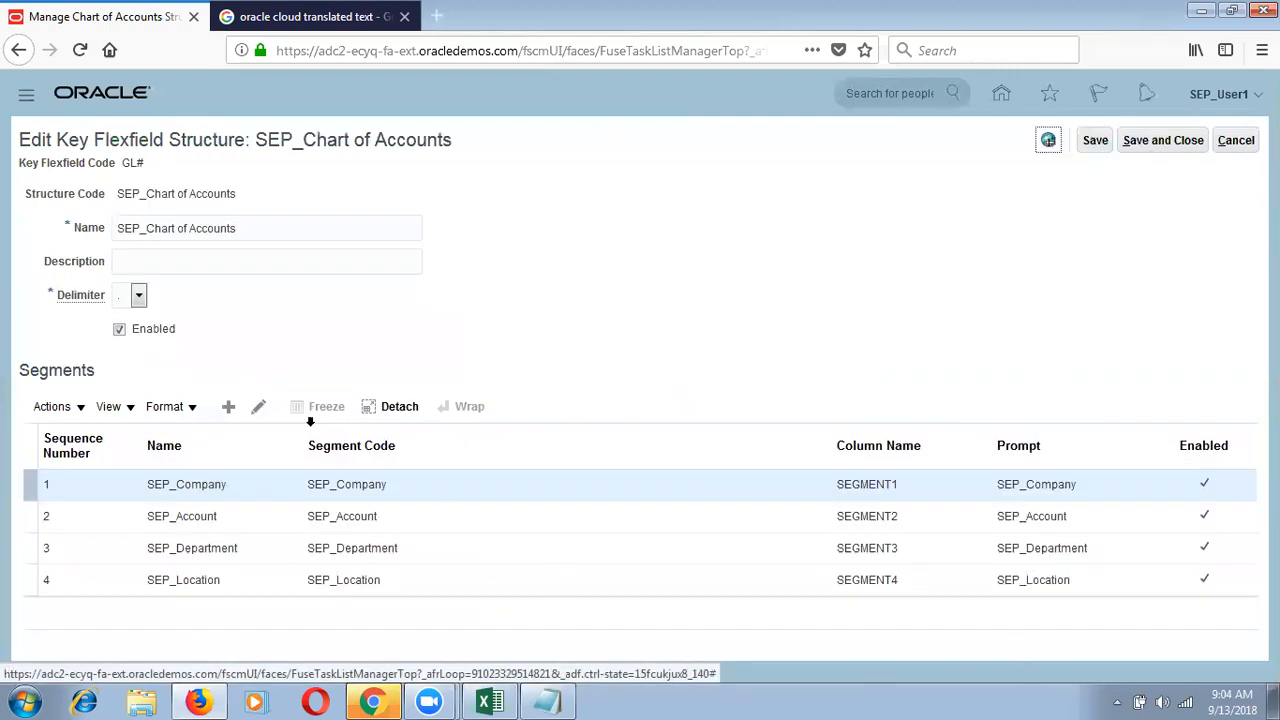
{"action": "left_click", "coordinate": [1193, 147]}
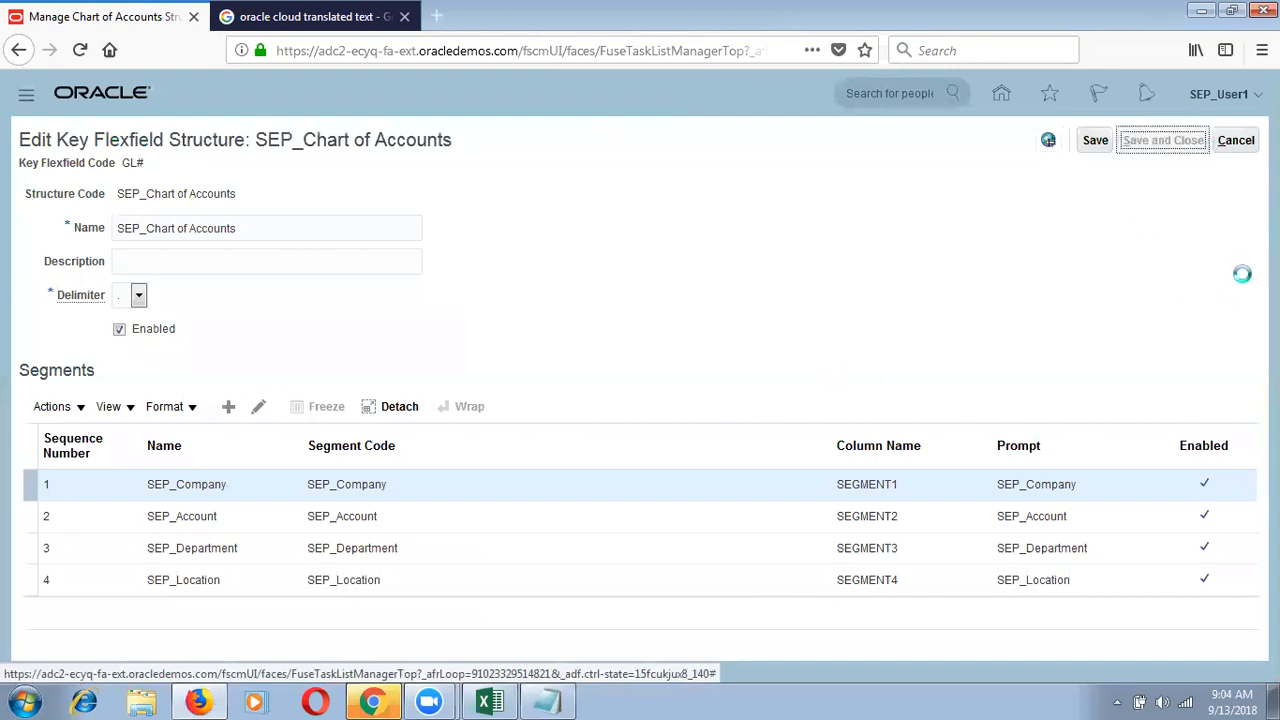
{"action": "left_click", "coordinate": [1241, 140]}
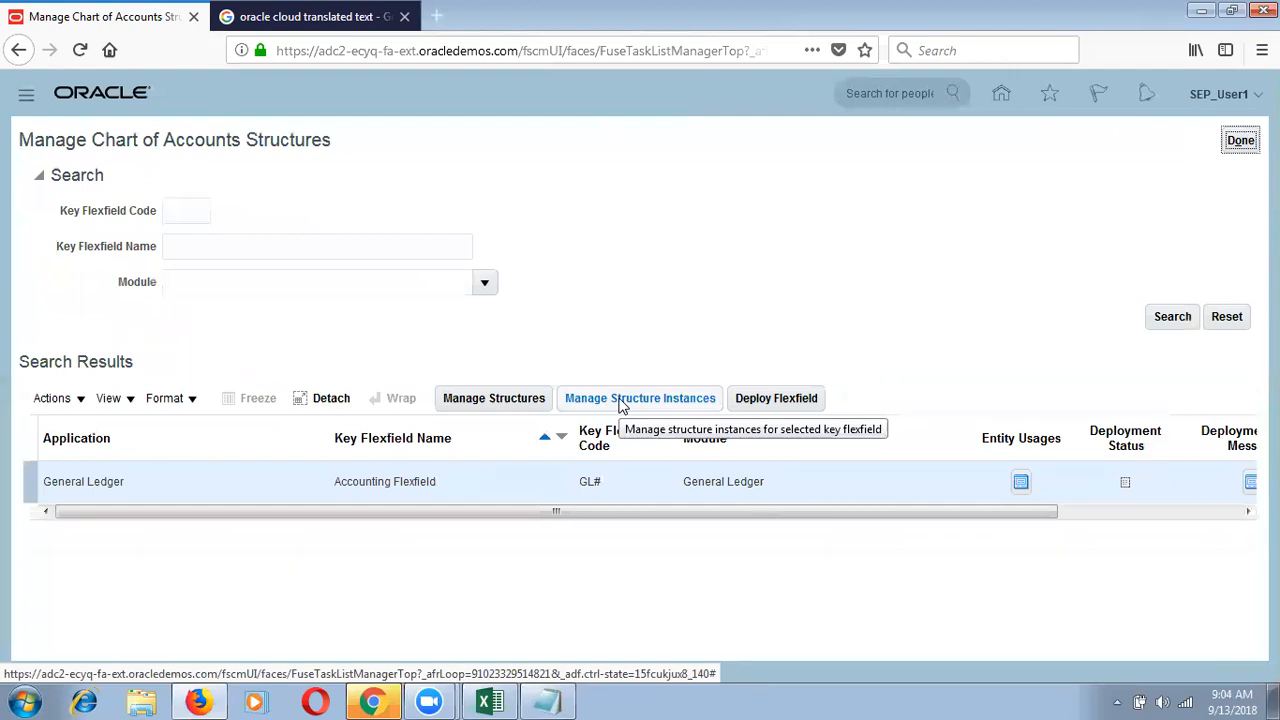
- Return to the Financial Reporting Structures task list and close the Google search page
{"action": "left_click", "coordinate": [1225, 698]}
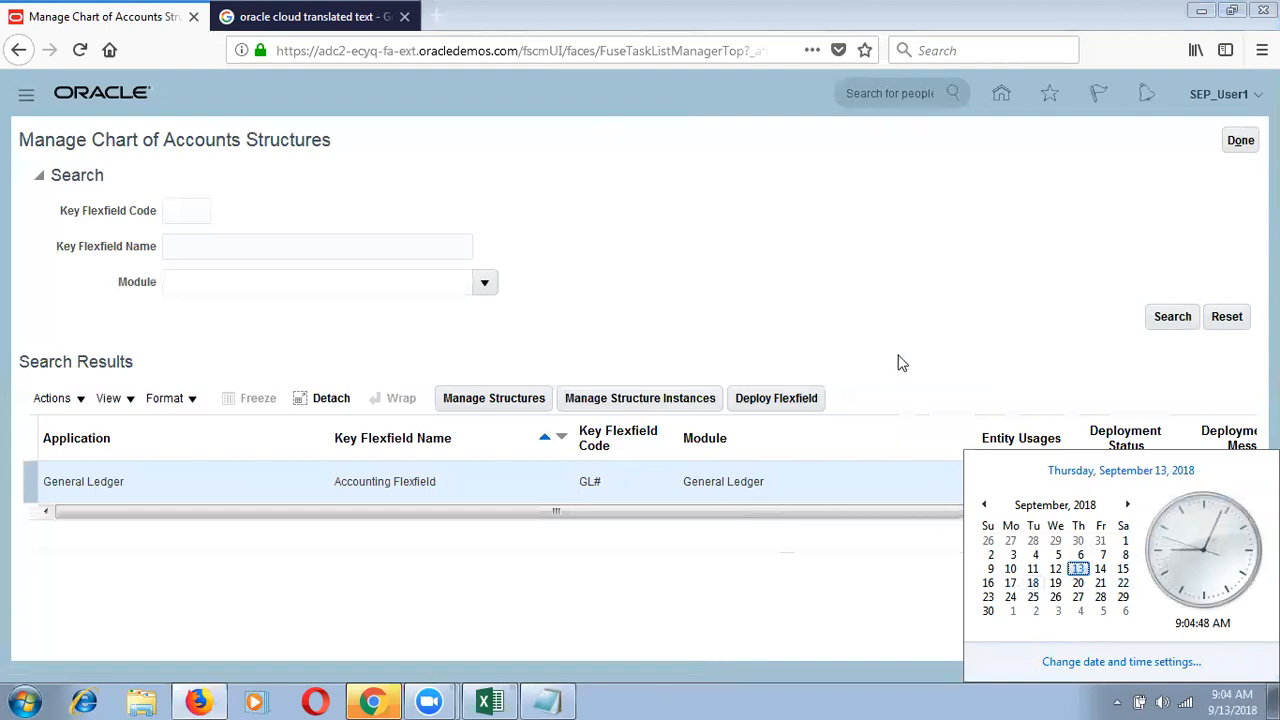
{"action": "left_click", "coordinate": [1240, 141]}
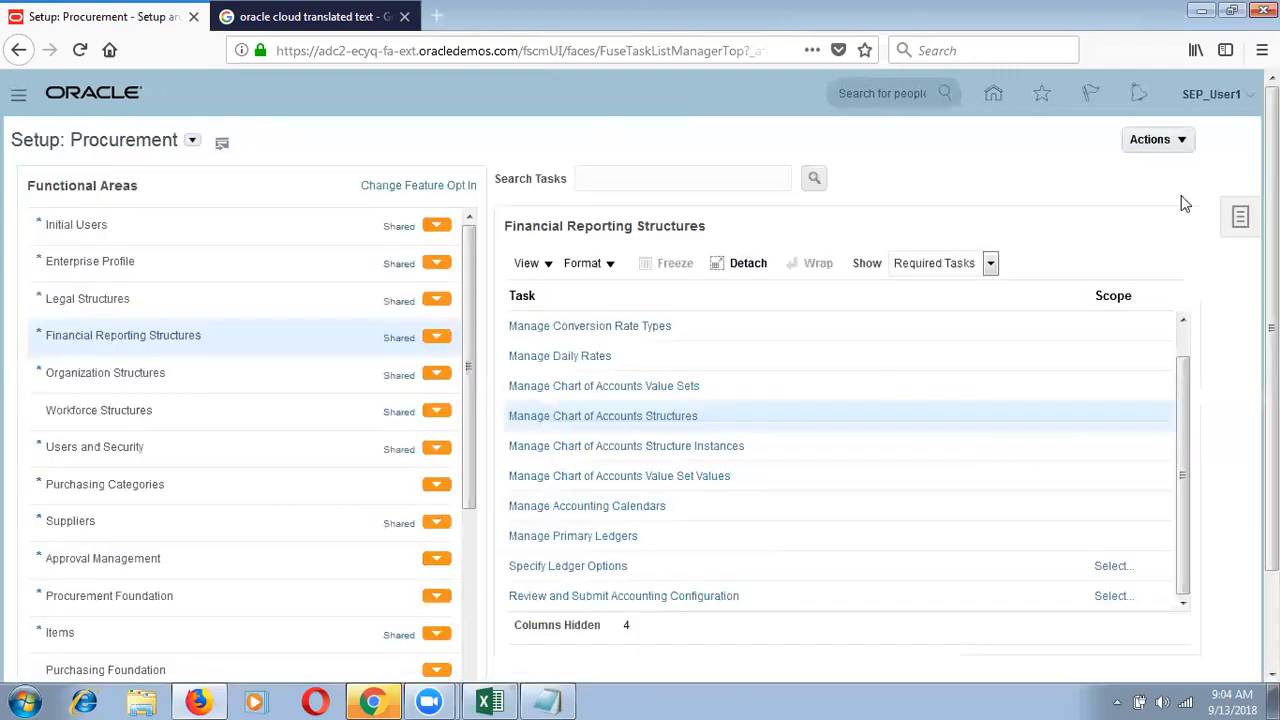
{"action": "left_click", "coordinate": [404, 16]}
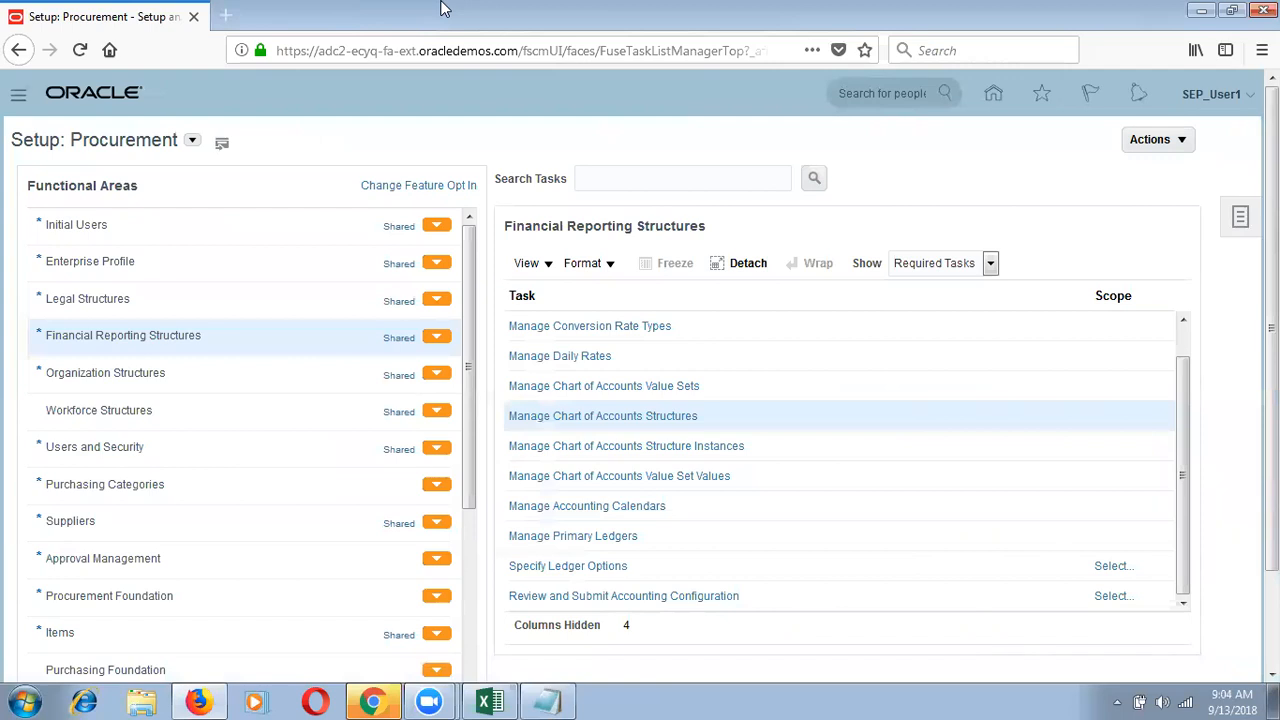